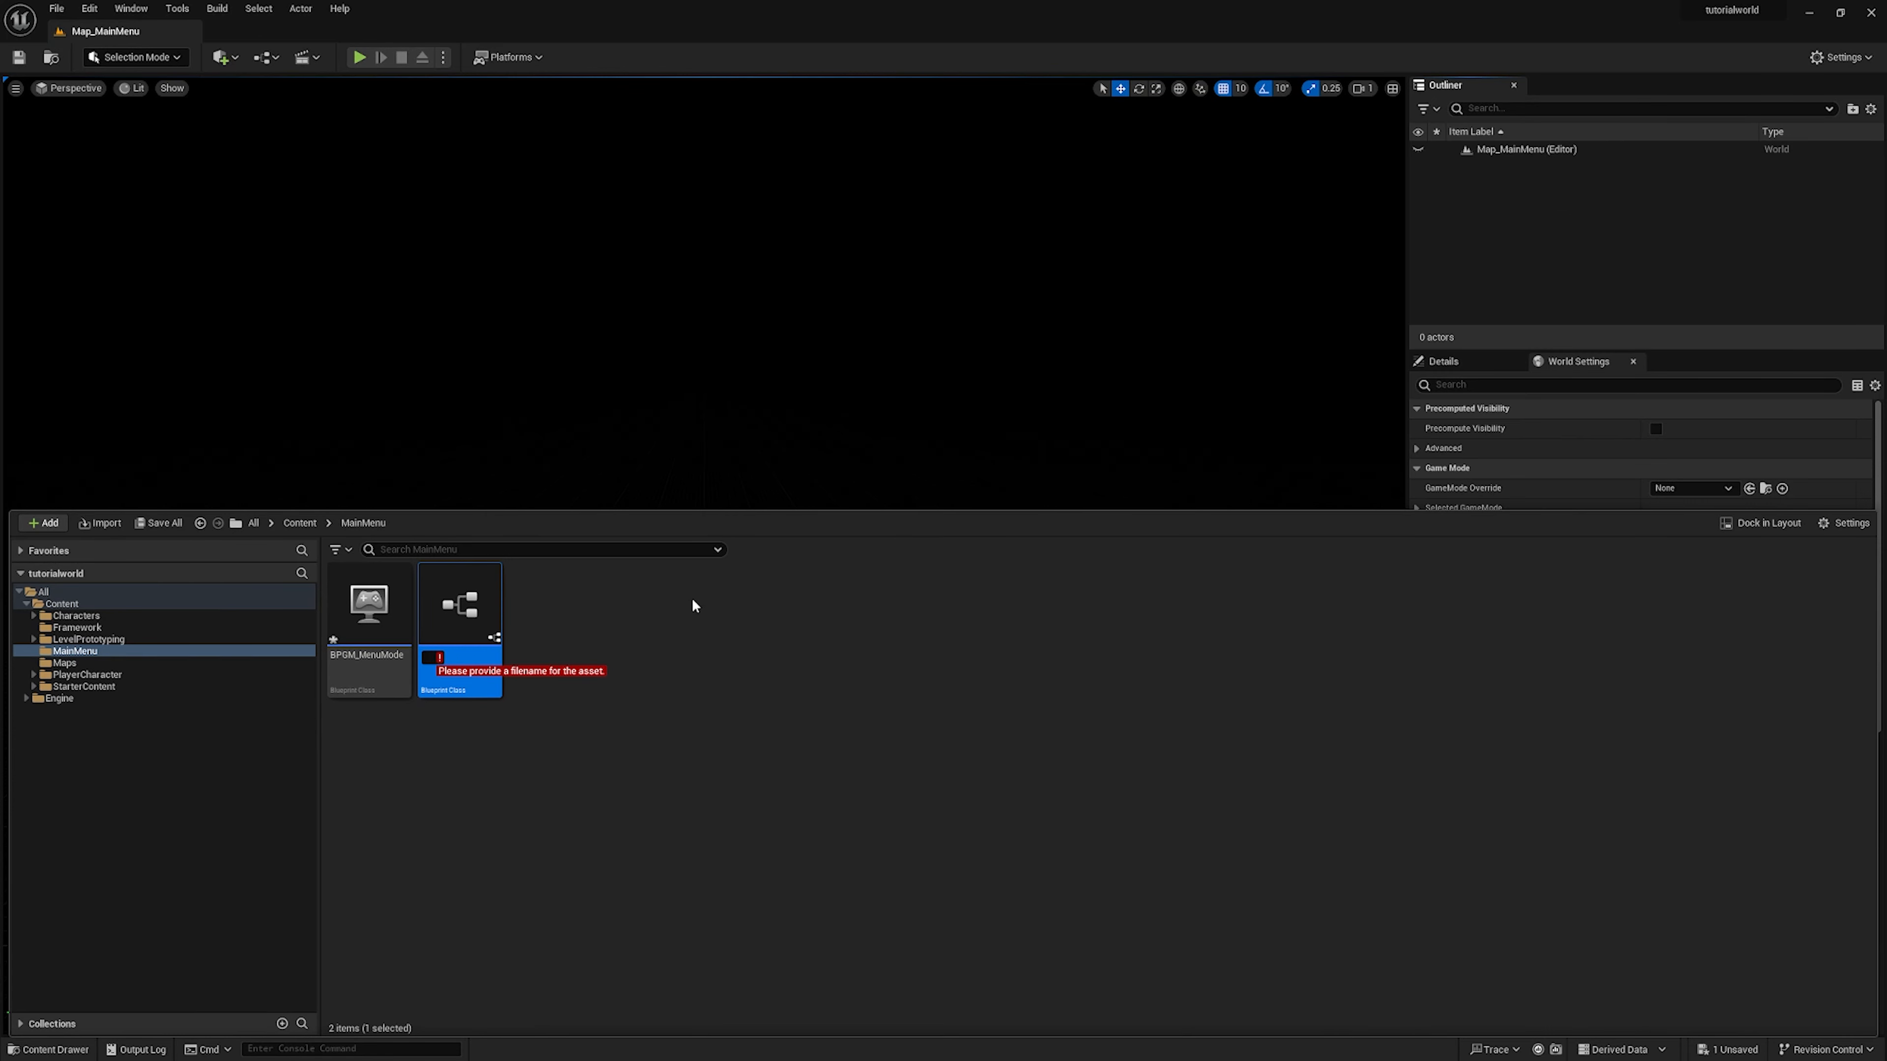
Name the new pawn Blueprint class in the MainMenu folder BP_MenuPawn
text(BP_Menu)
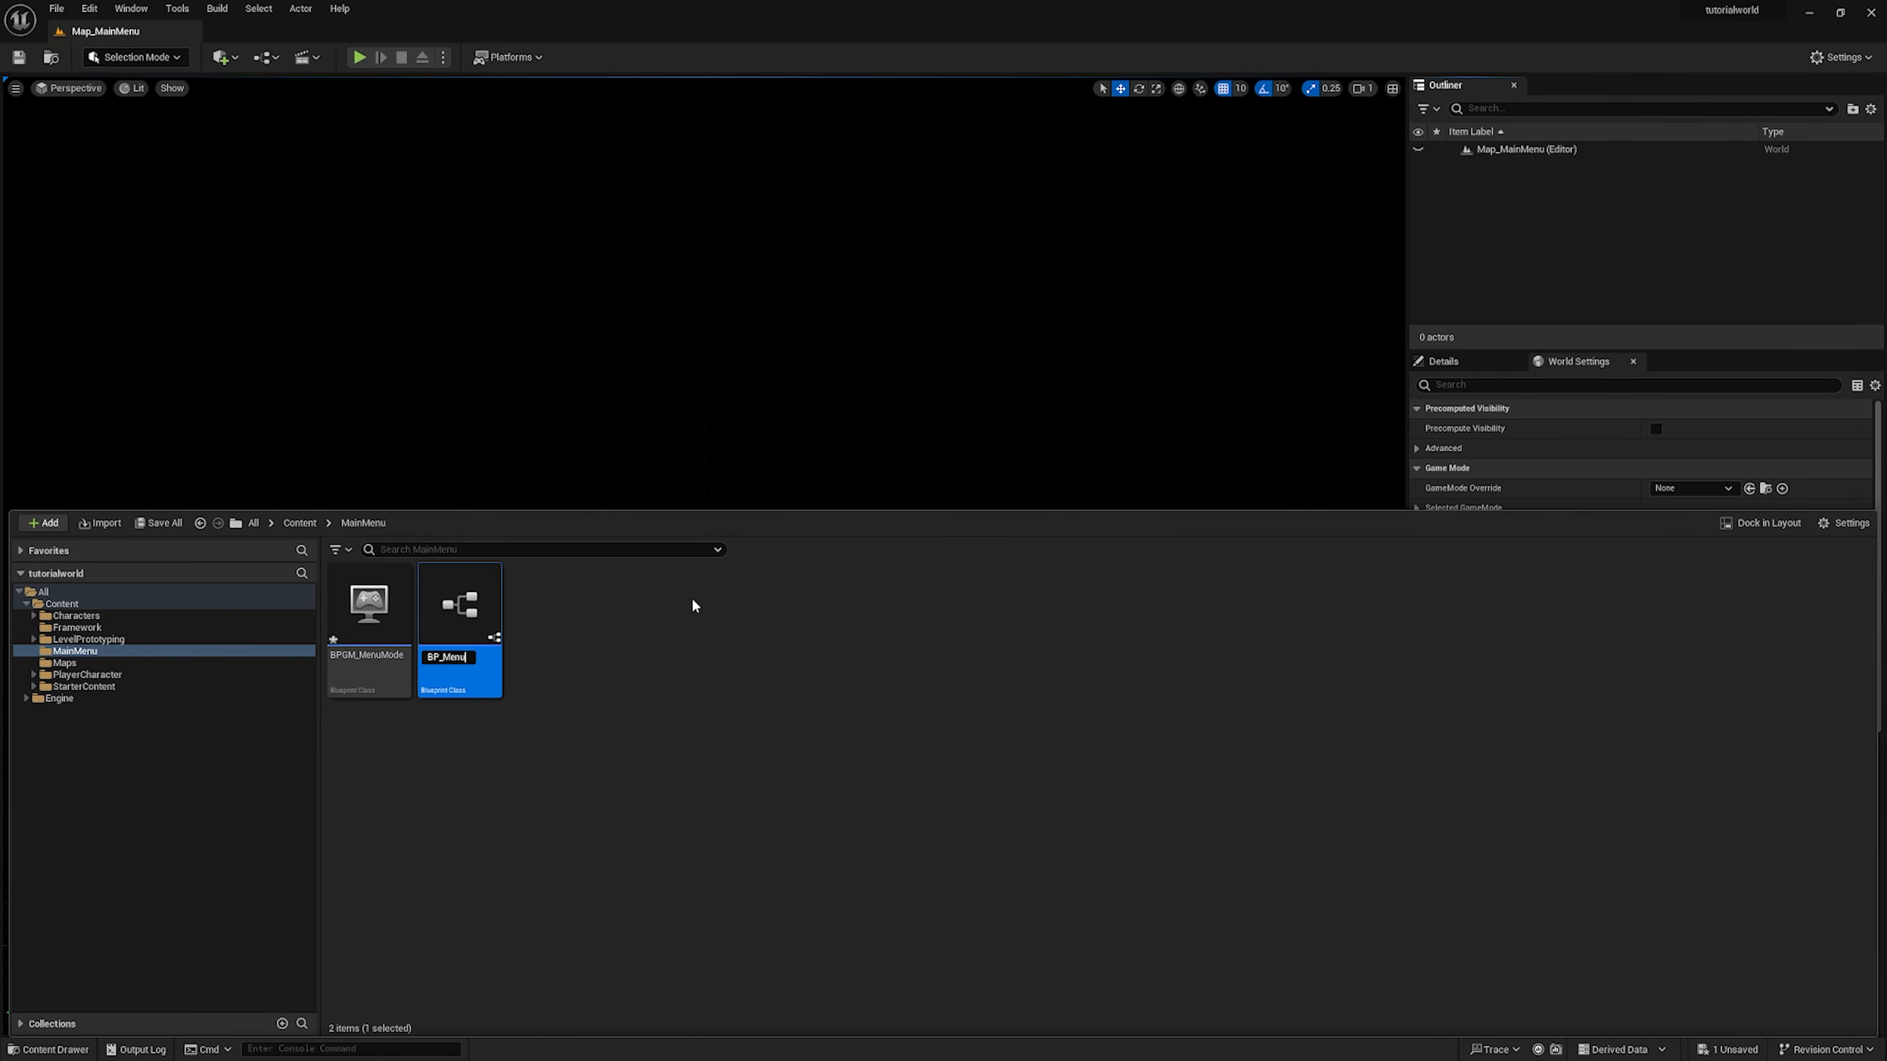
text(Paw)
text(n)
key(Return)
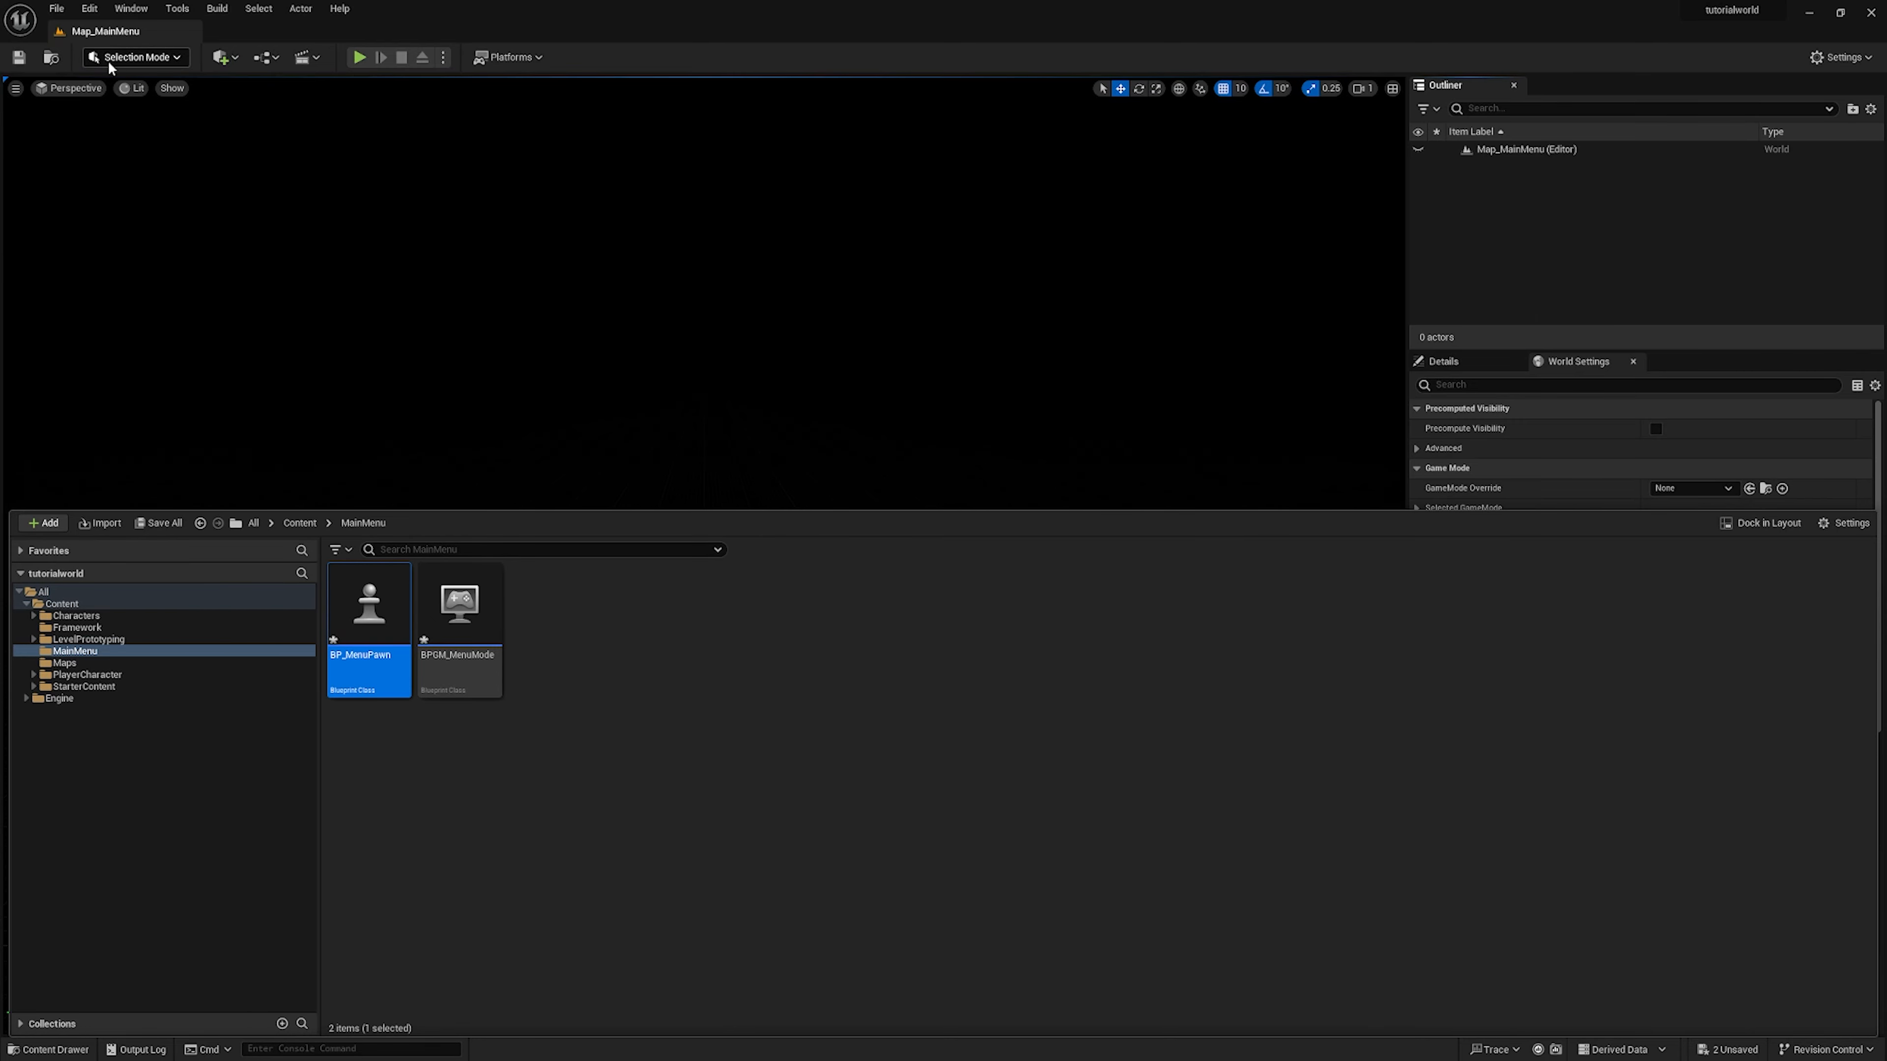
Set the main menu map's GameMode Override to BPGM_MenuMode in its world settings
click(1001, 402)
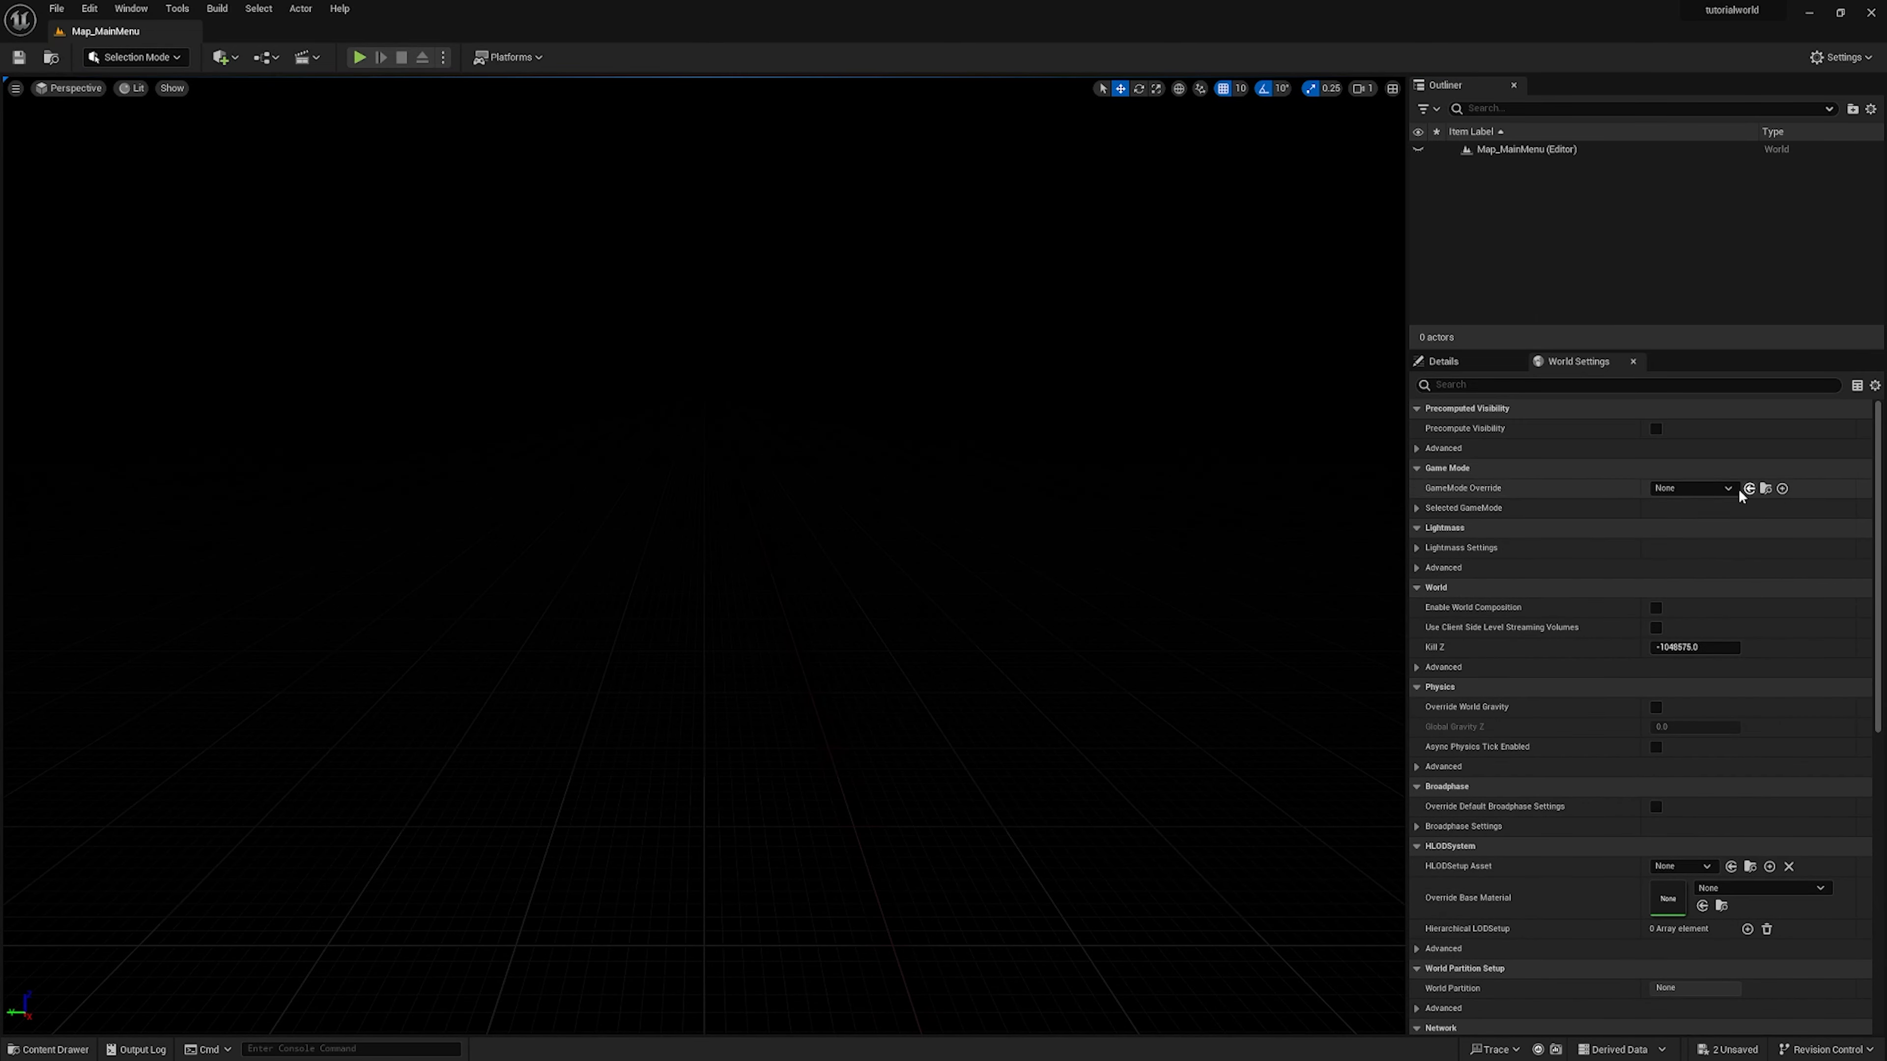
click(1705, 489)
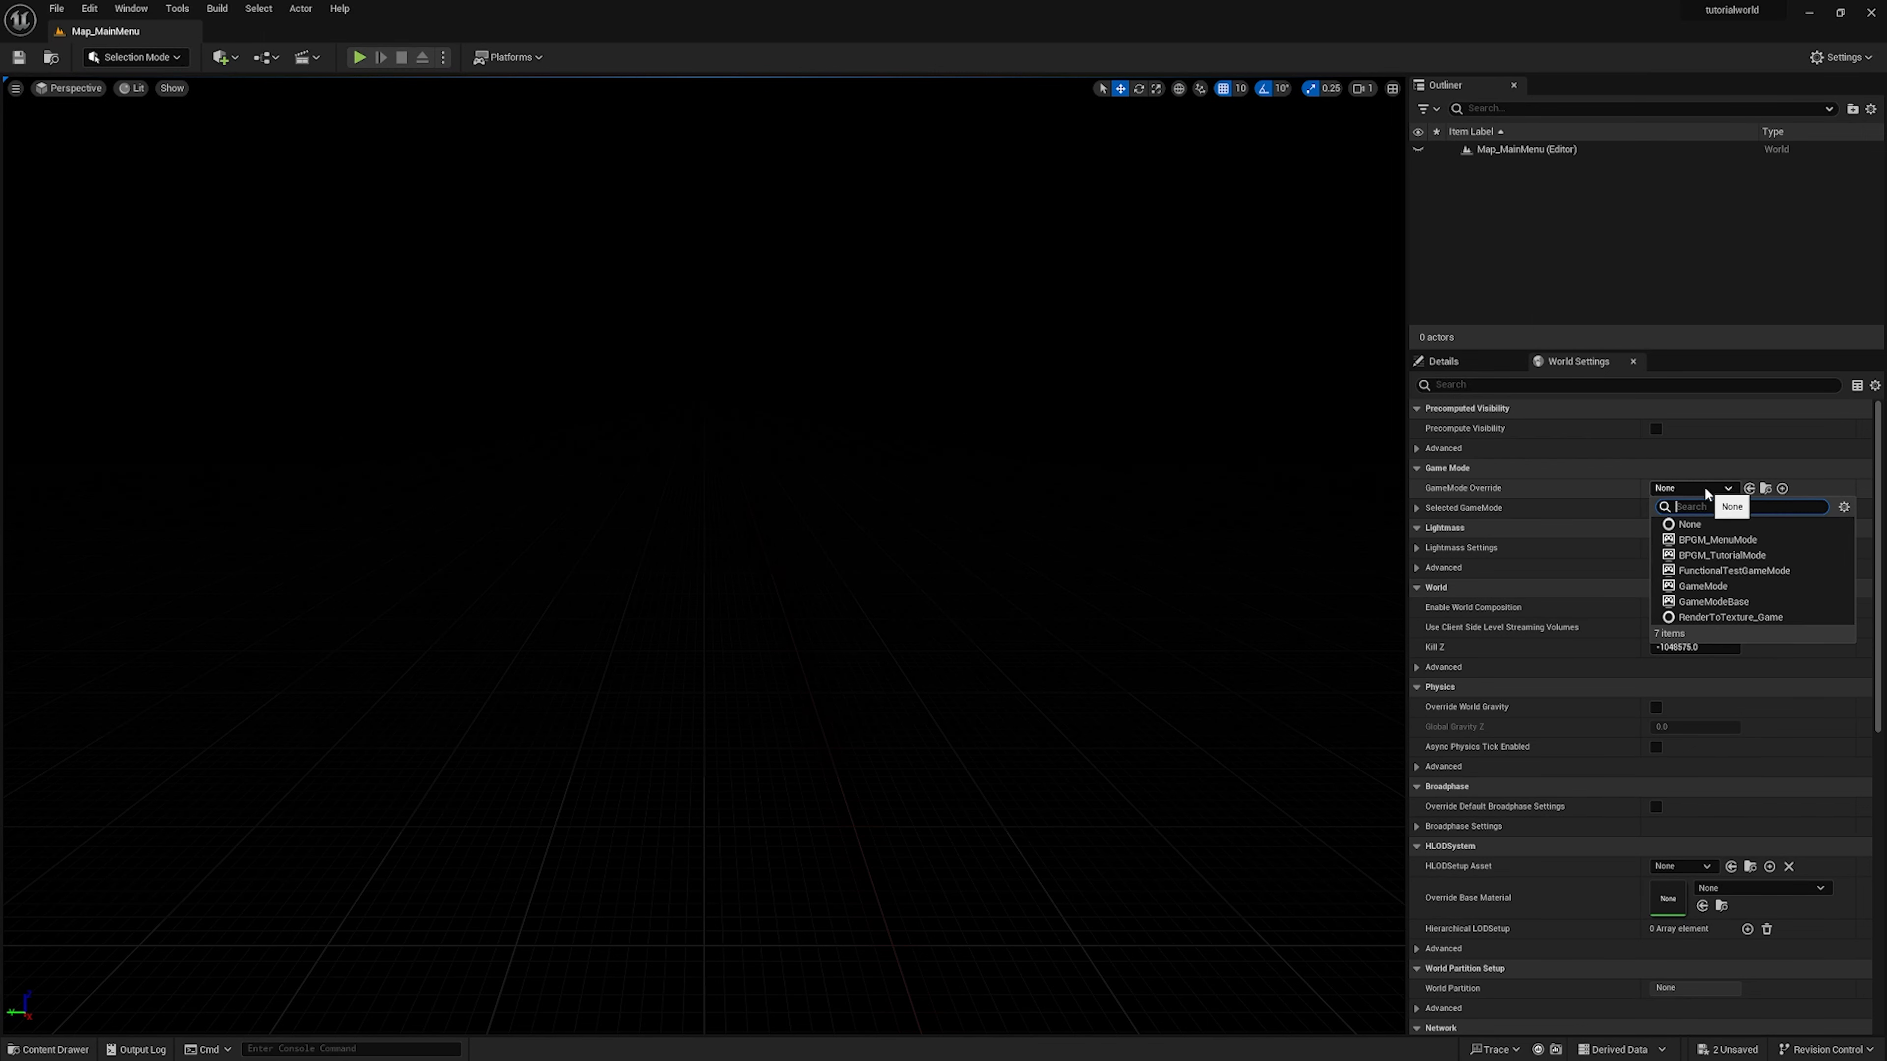
click(1751, 540)
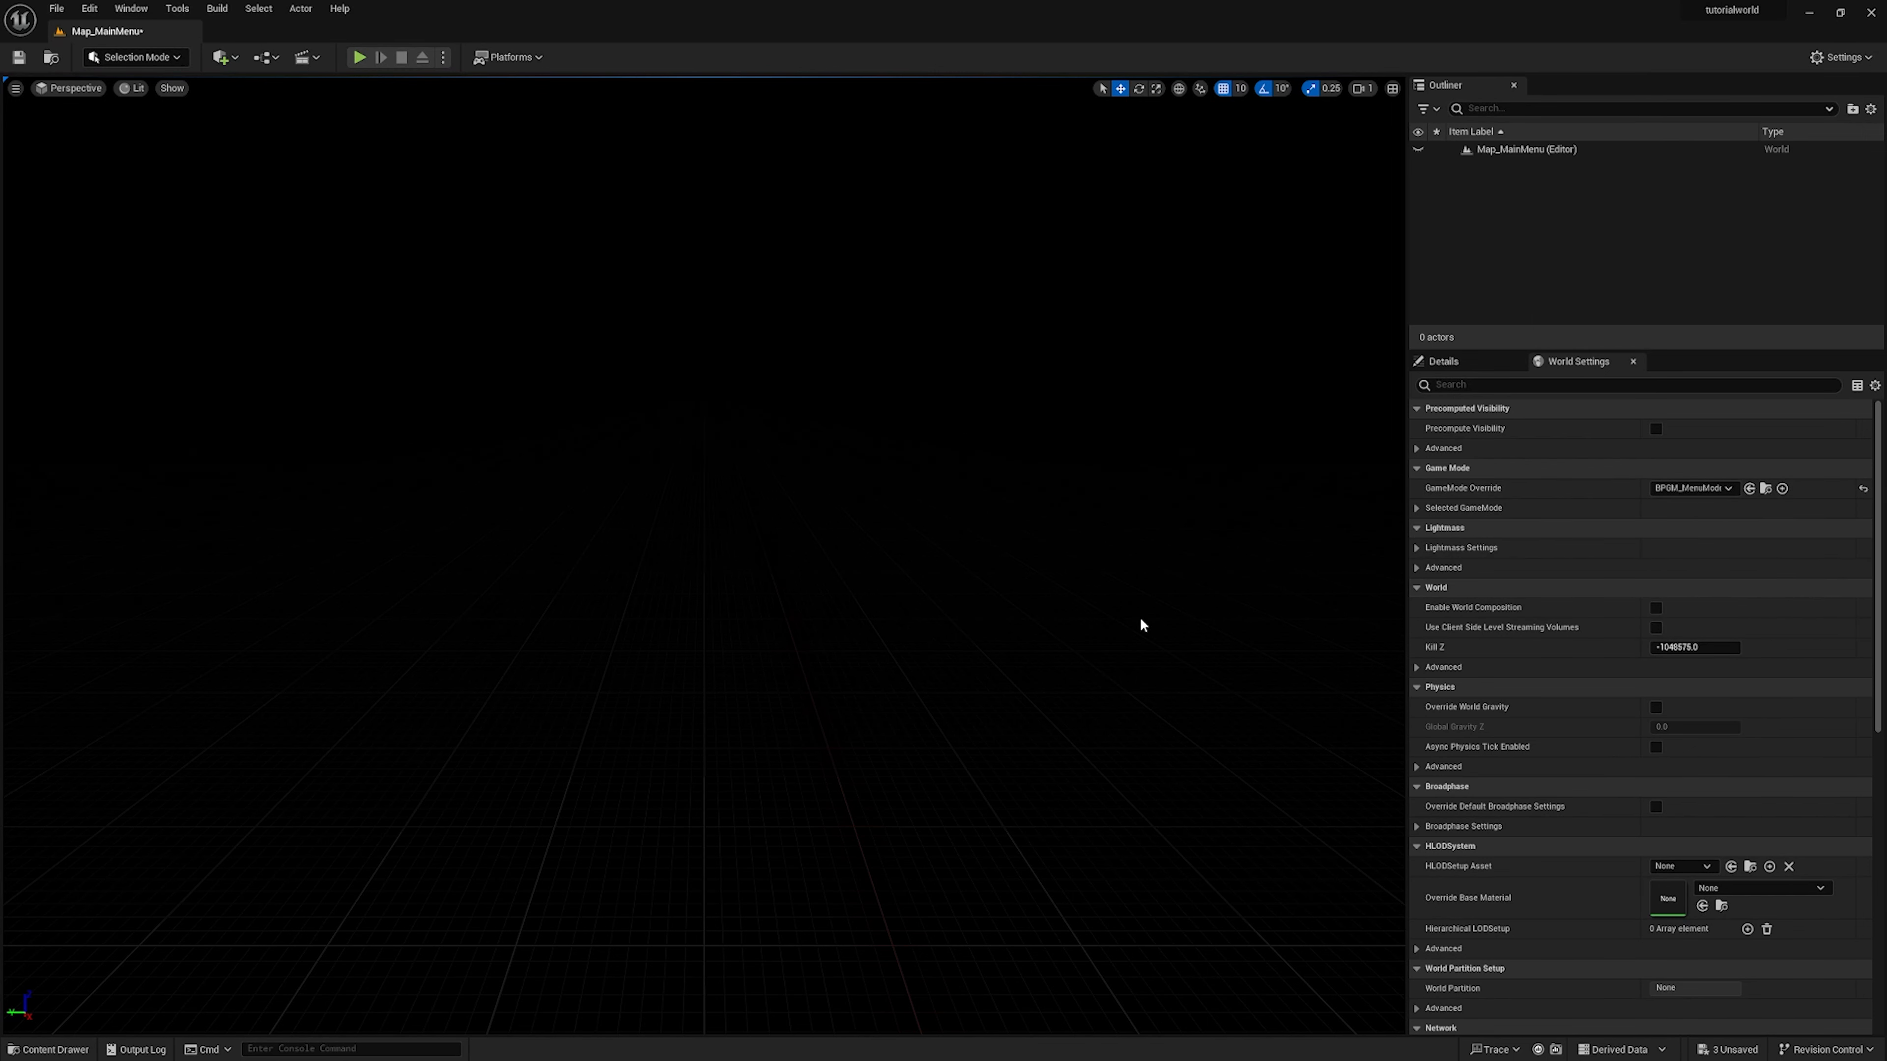
Open the BPGM_MenuMode Blueprint and dock its editor beside the Map_MainMenu level
key(ctrl+space)
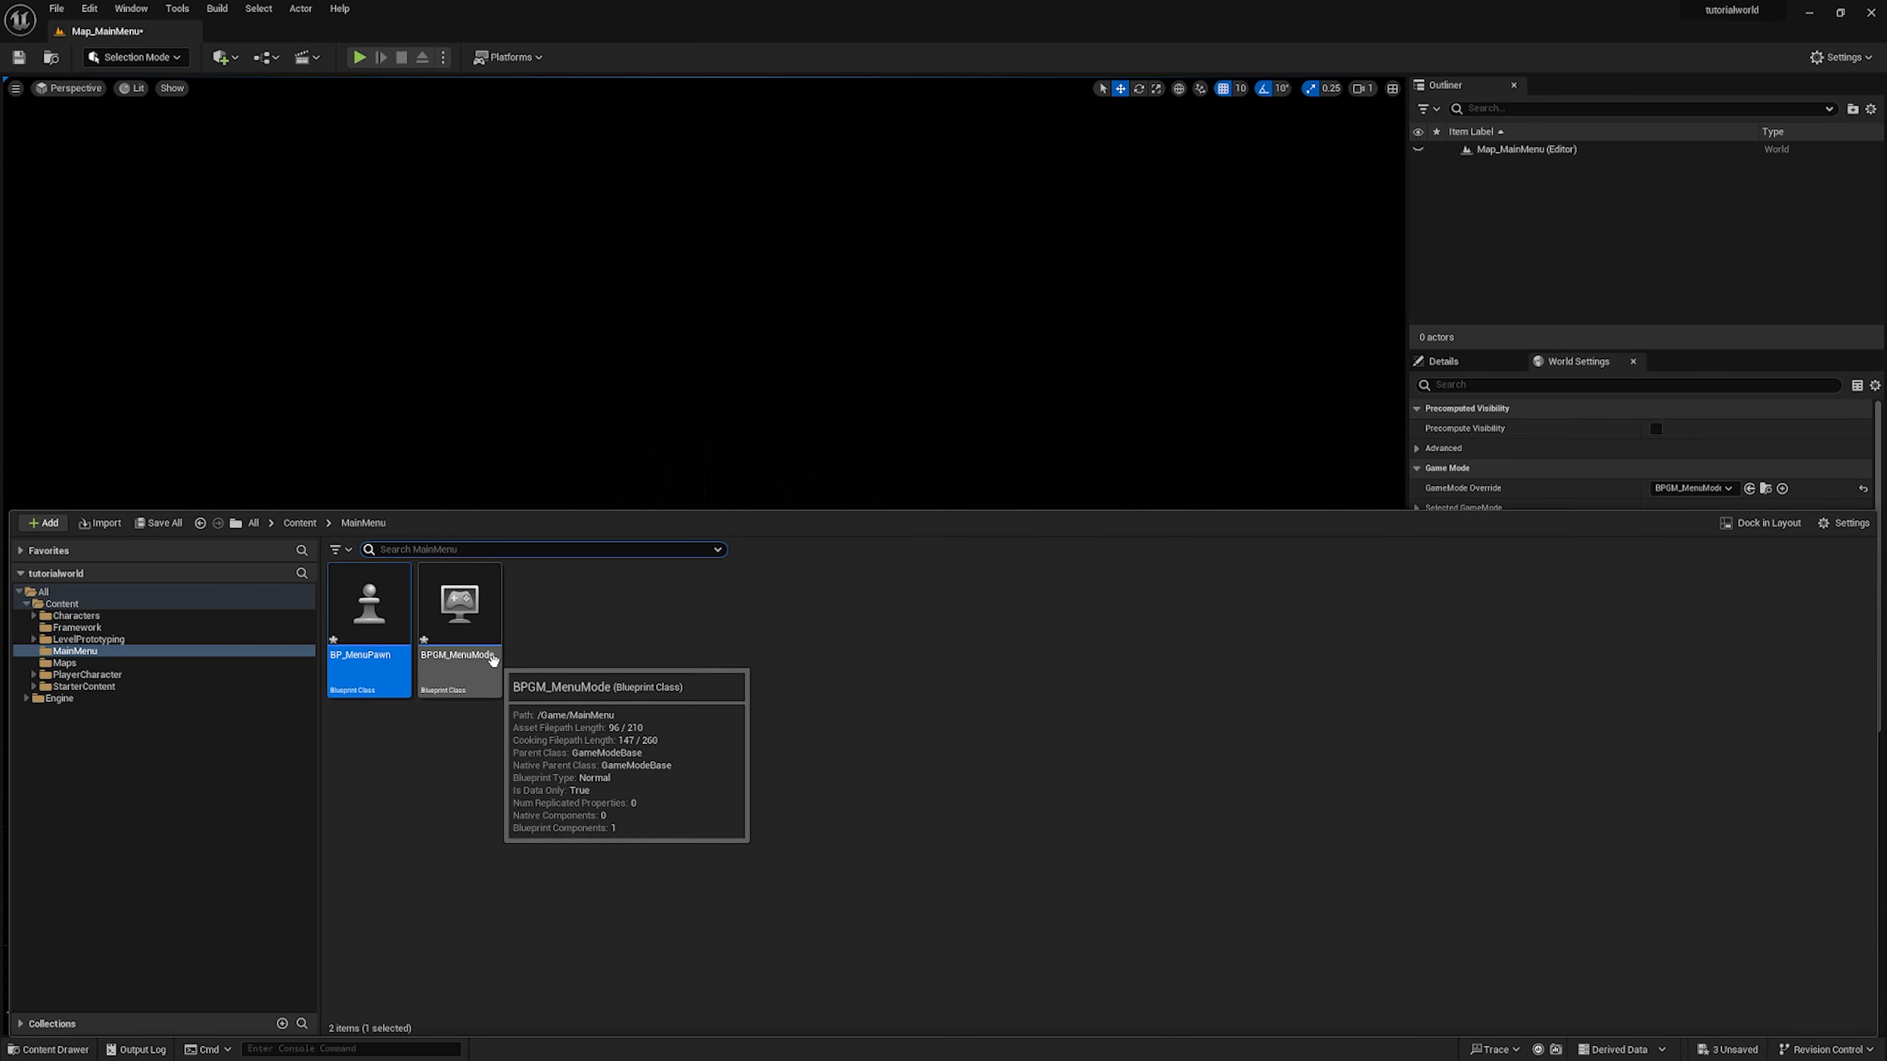
click(469, 674)
double_click(450, 617)
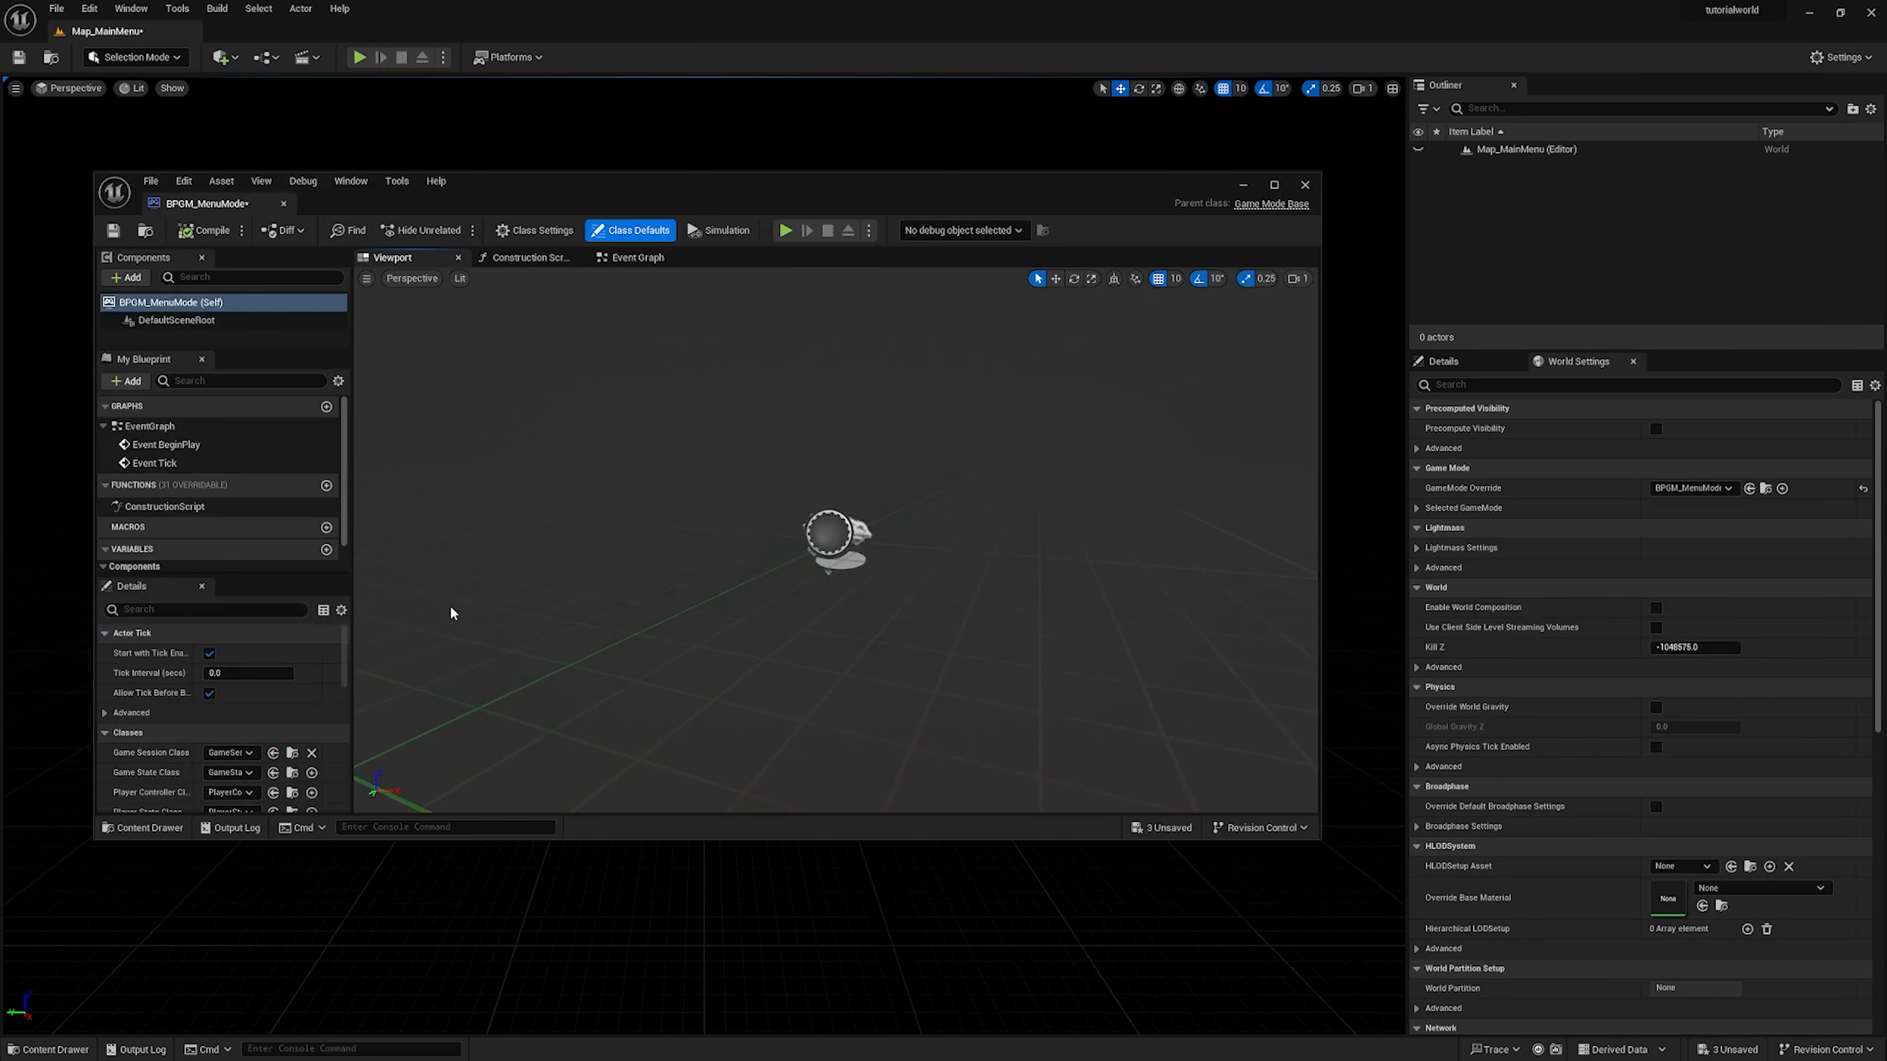
drag(238, 205, 264, 32)
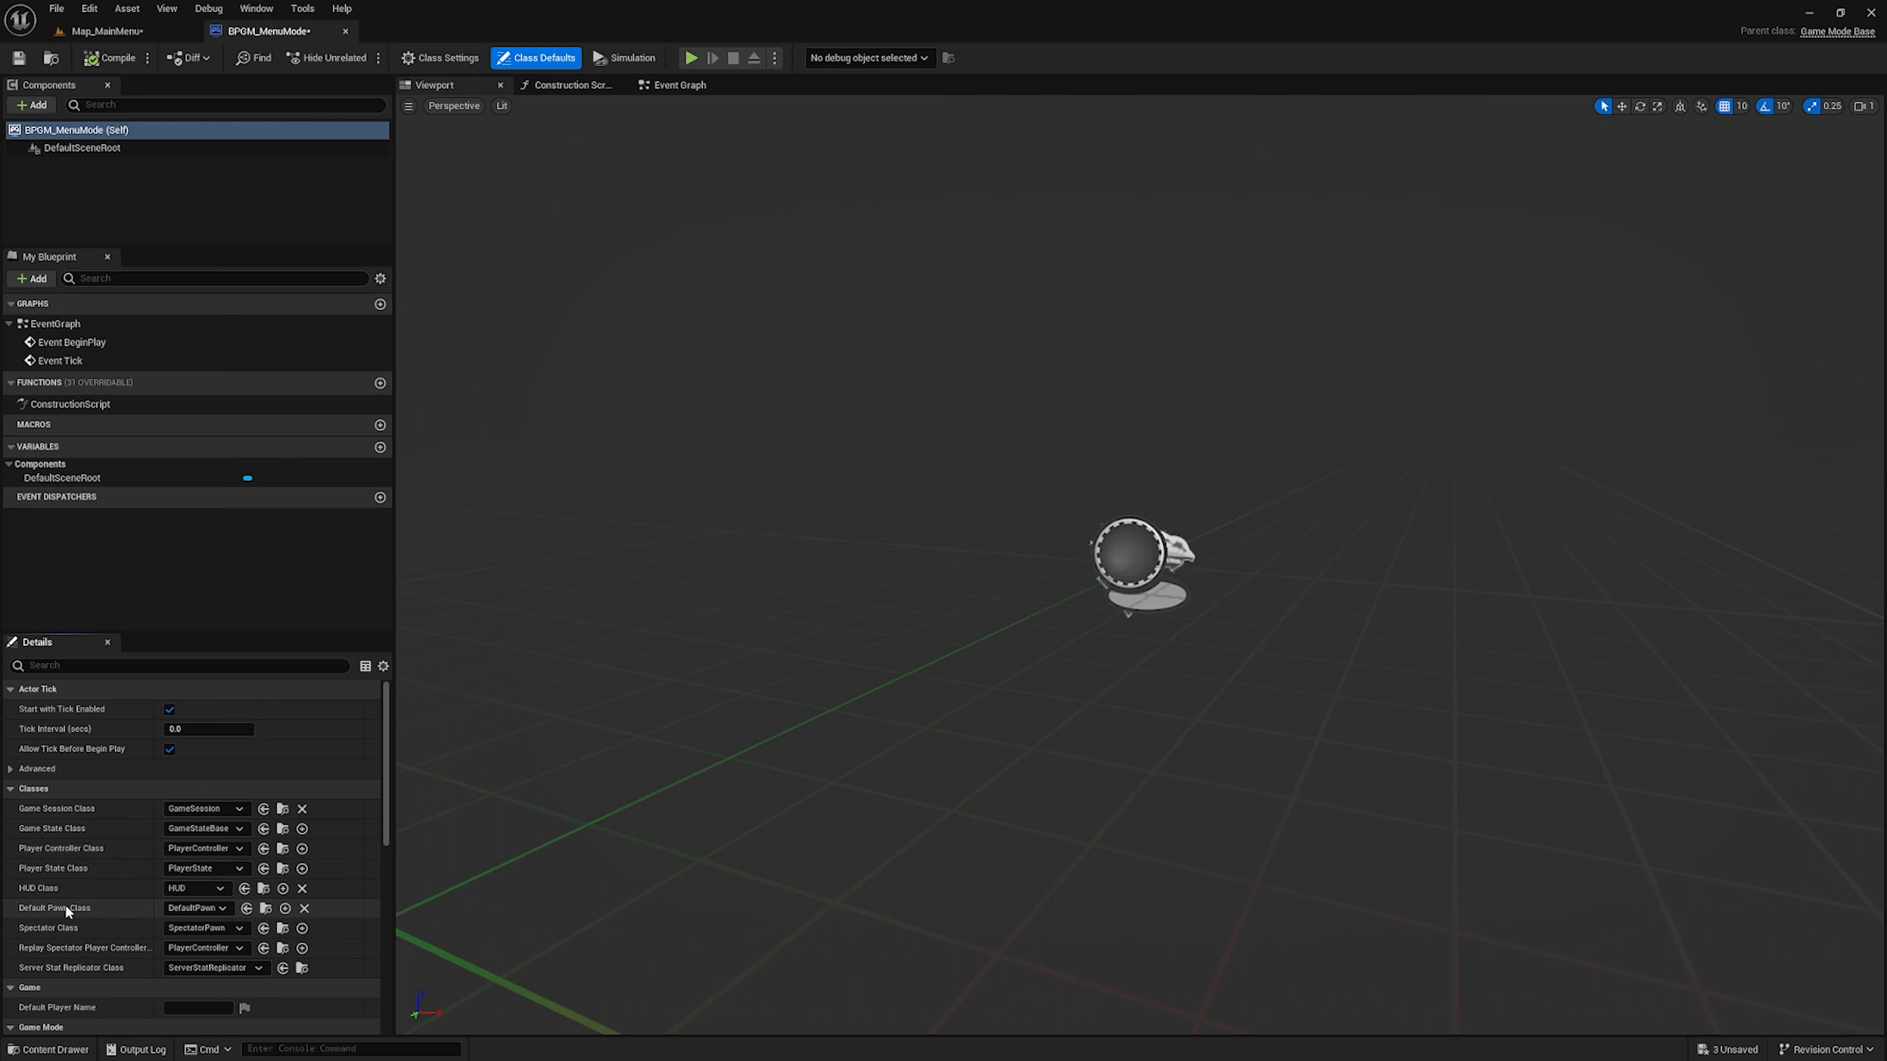
Set the game mode's Default Pawn Class to BP_MenuPawn, compiling and saving the Blueprint
click(189, 908)
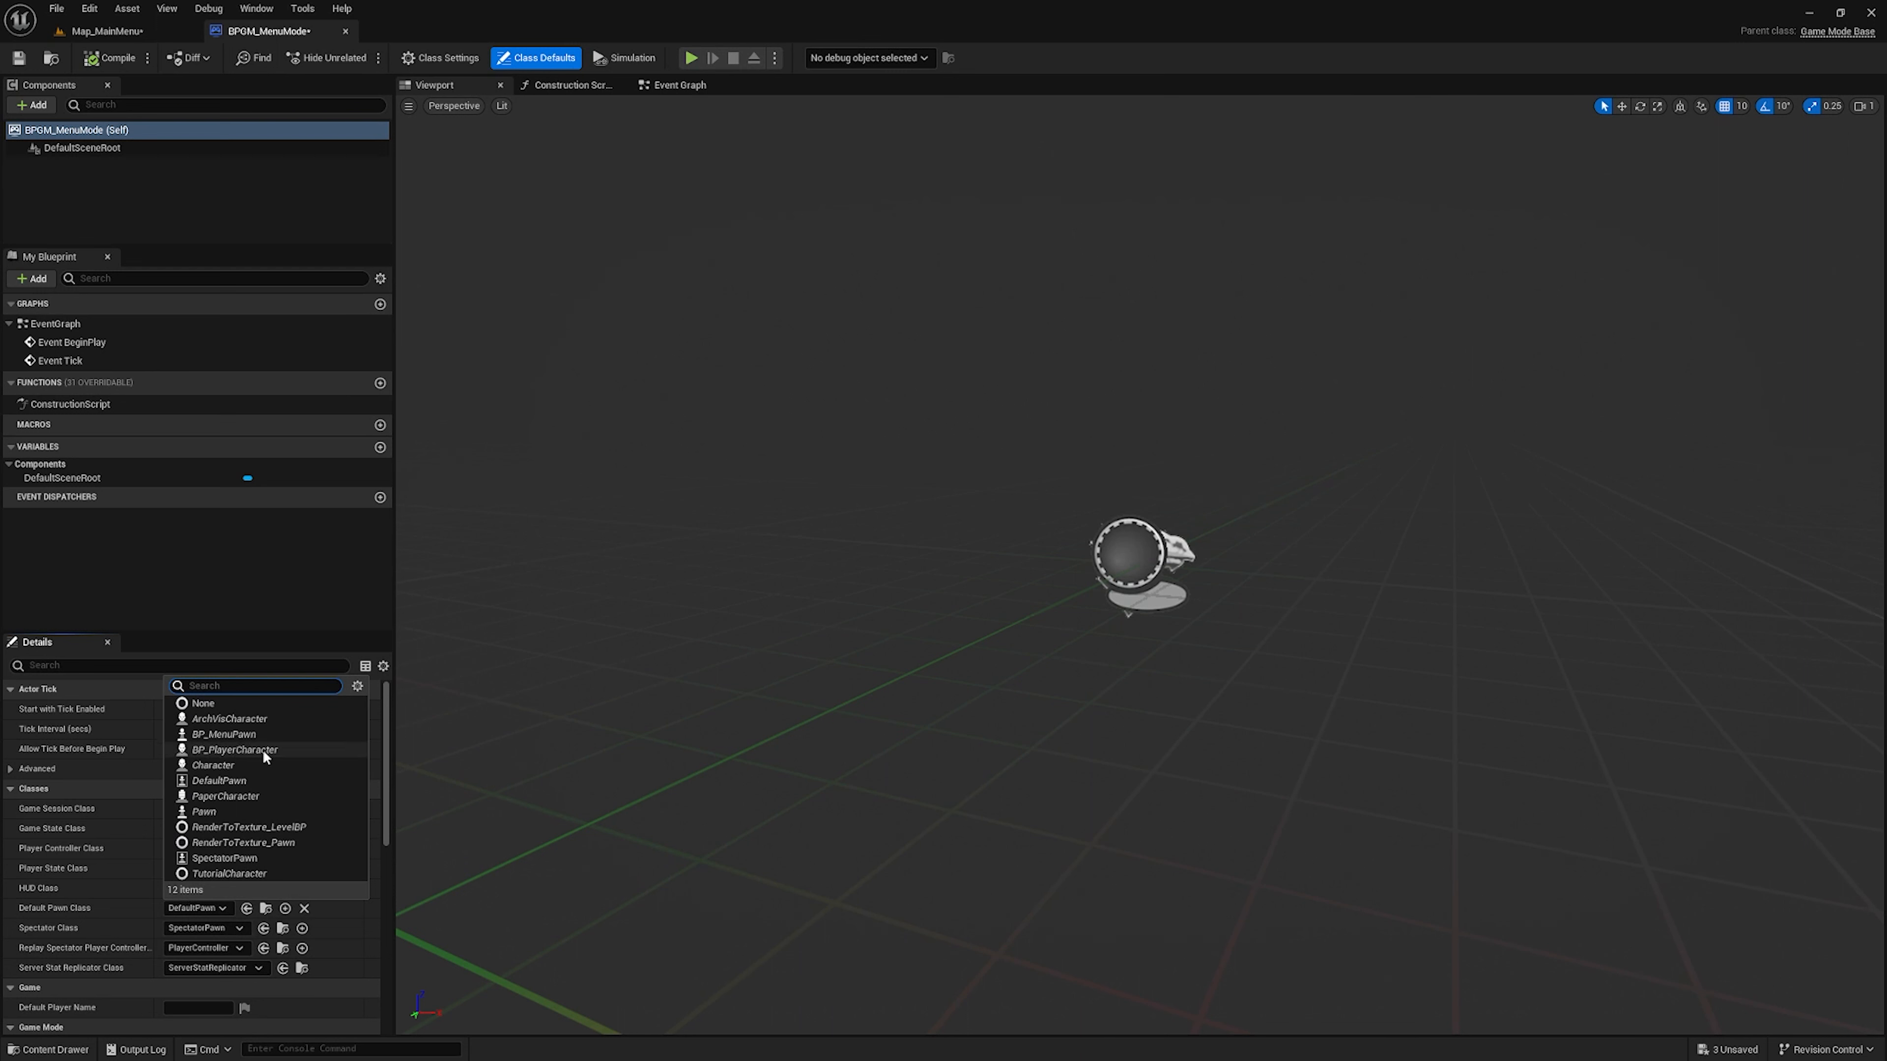
click(277, 736)
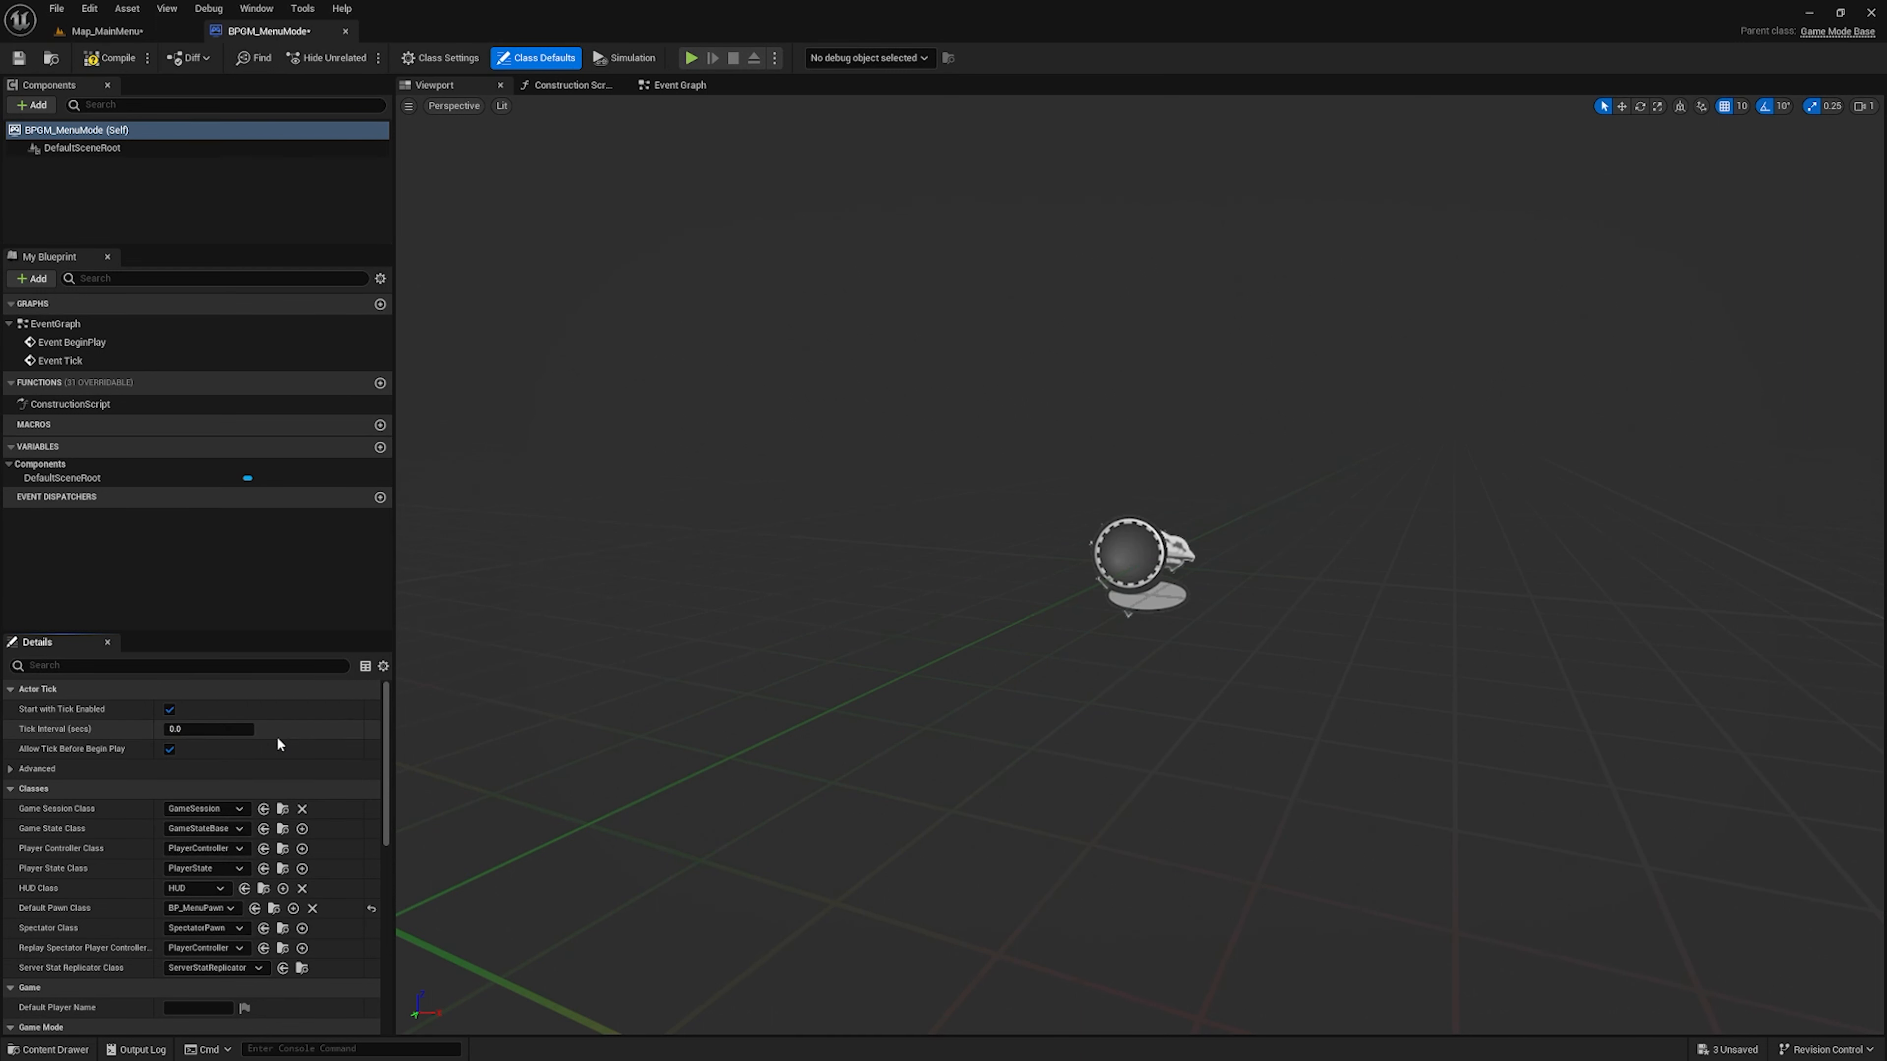
click(102, 60)
click(18, 58)
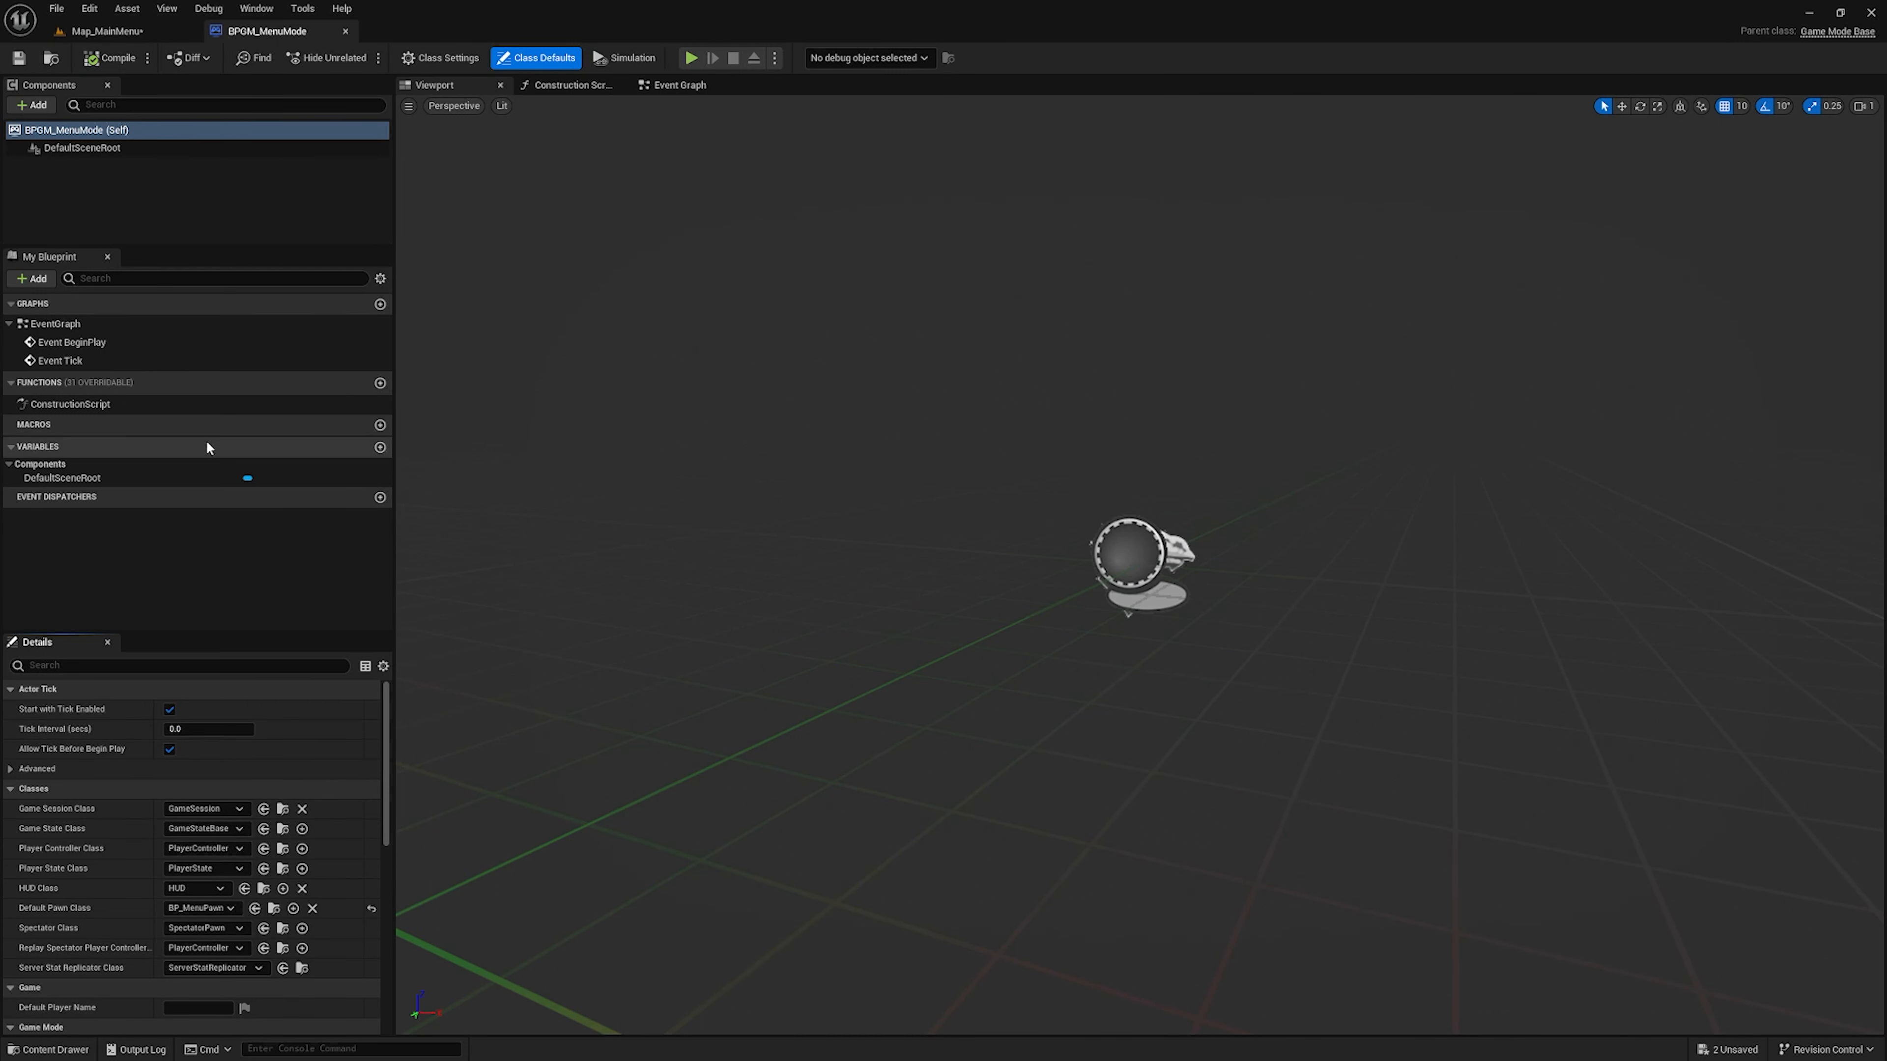
Save all remaining modified assets and close the BPGM_MenuMode editor
key(ctrl+space)
click(460, 777)
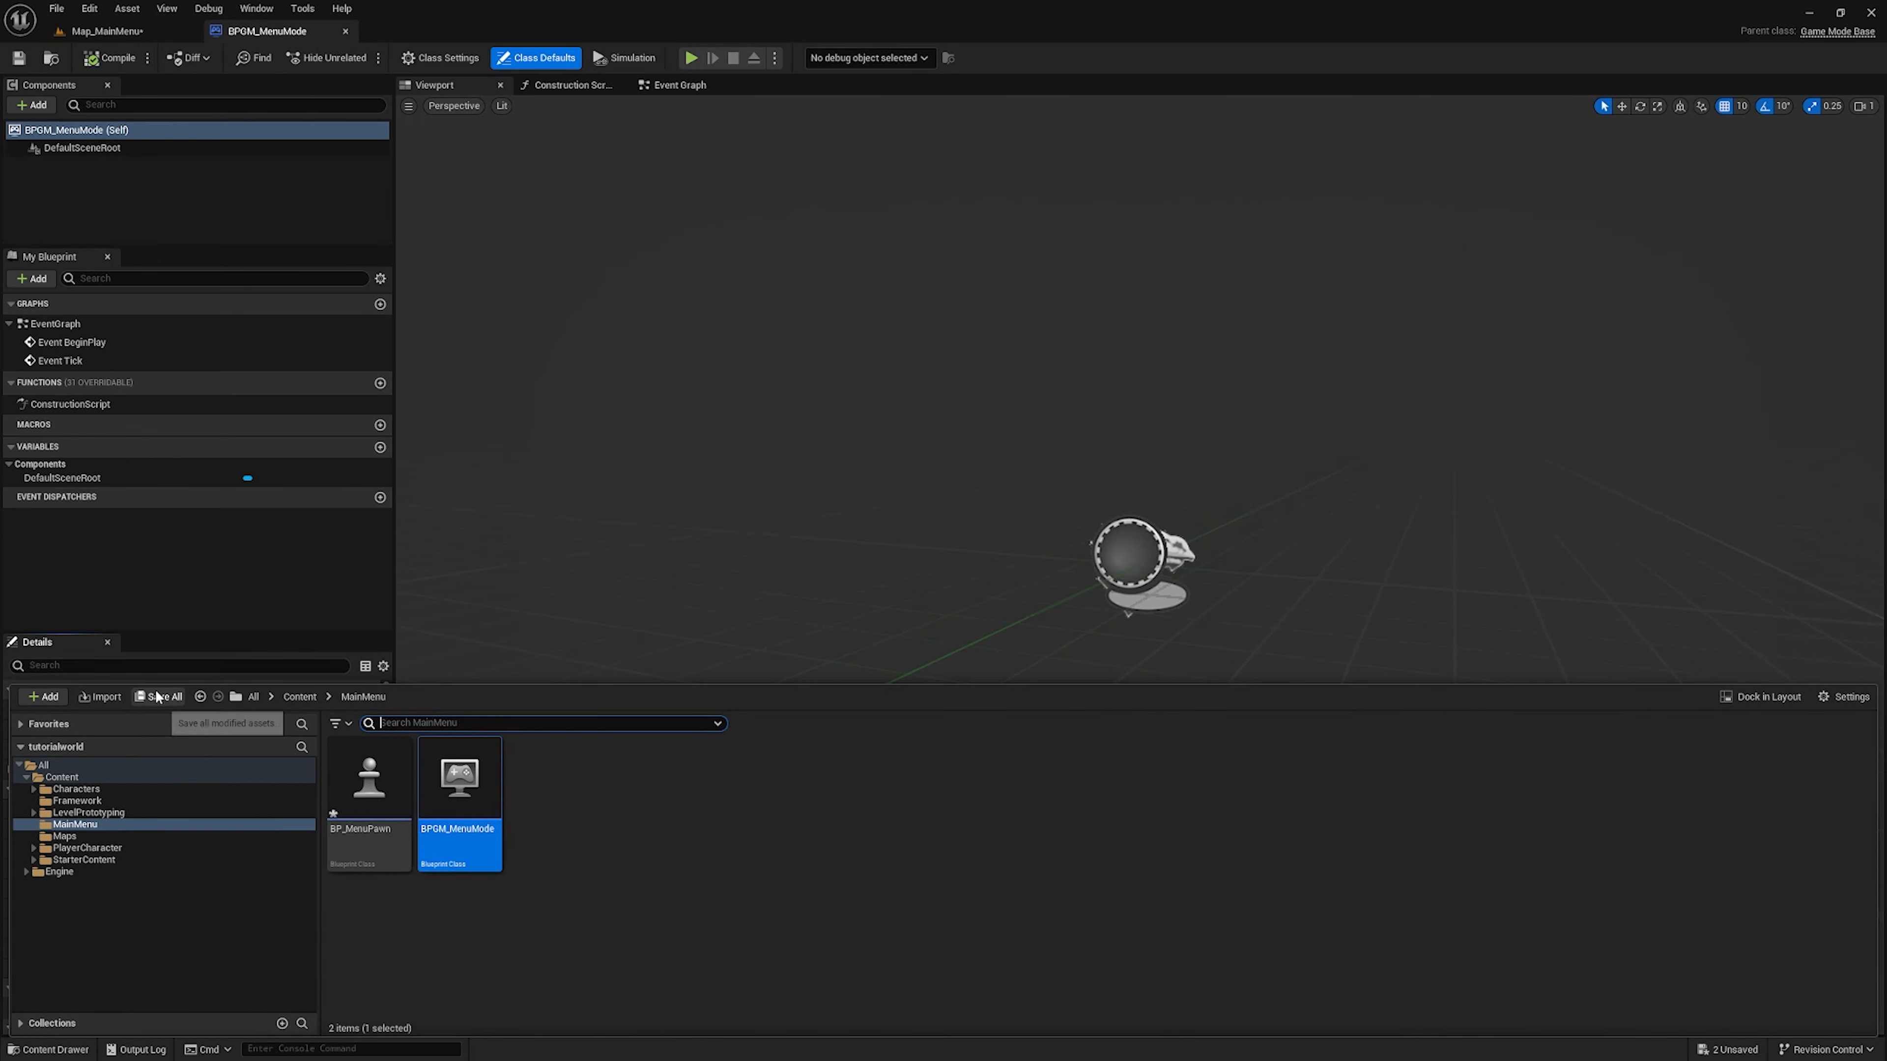
click(158, 696)
click(1051, 706)
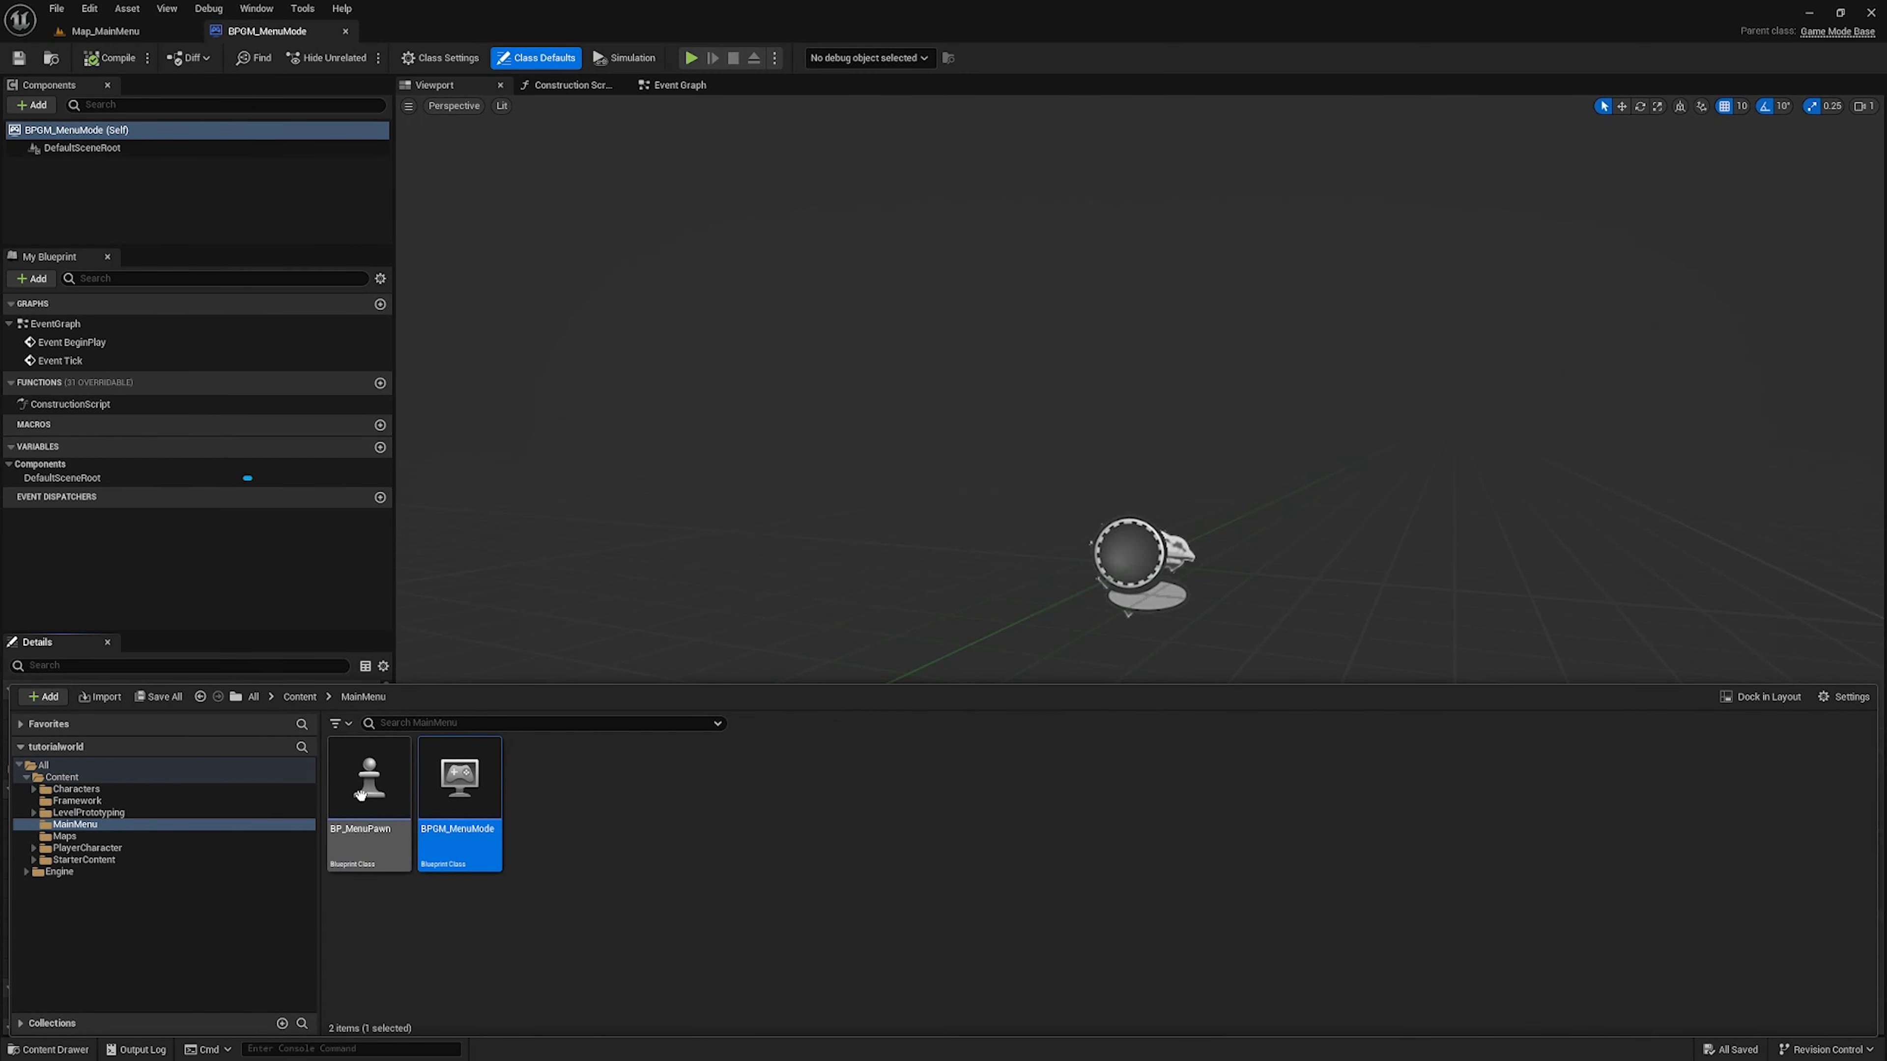
click(344, 32)
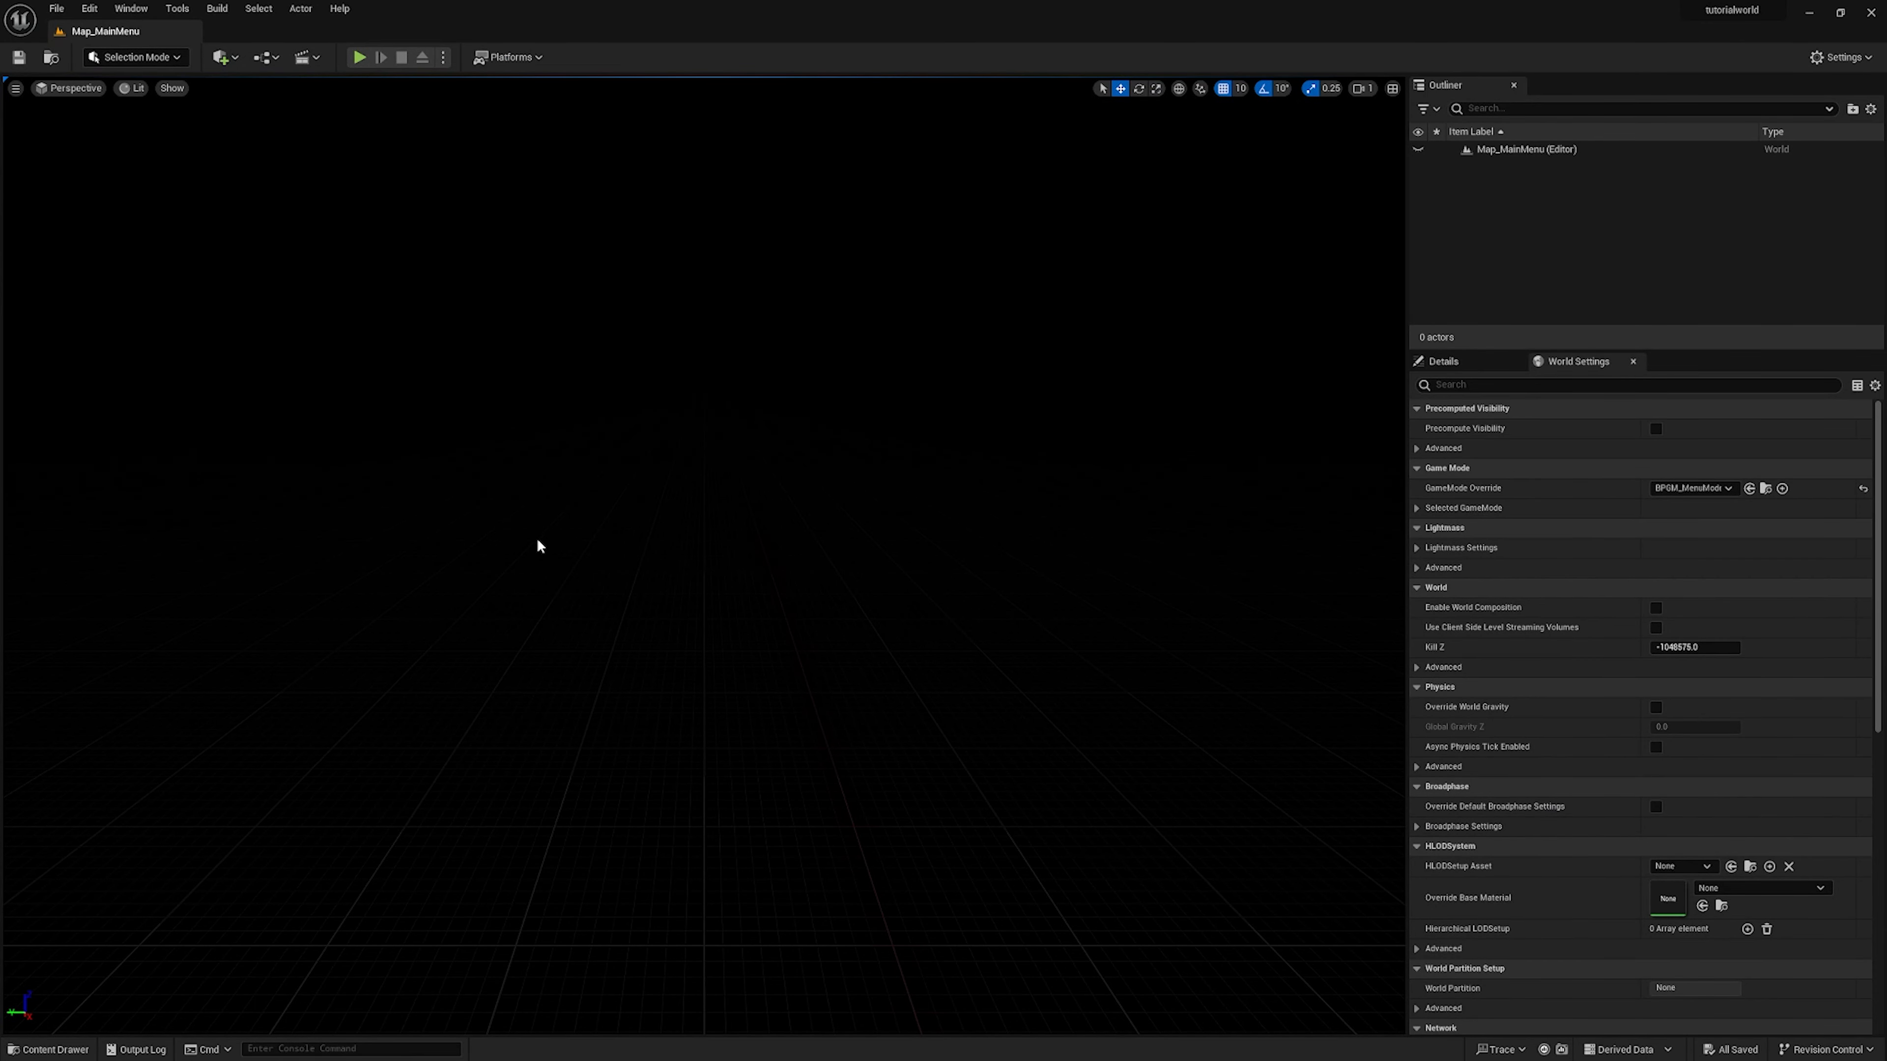
Create a Widget Blueprint based on User Widget in the MainMenu folder and name it WBP_MainMenu
key(ctrl+space)
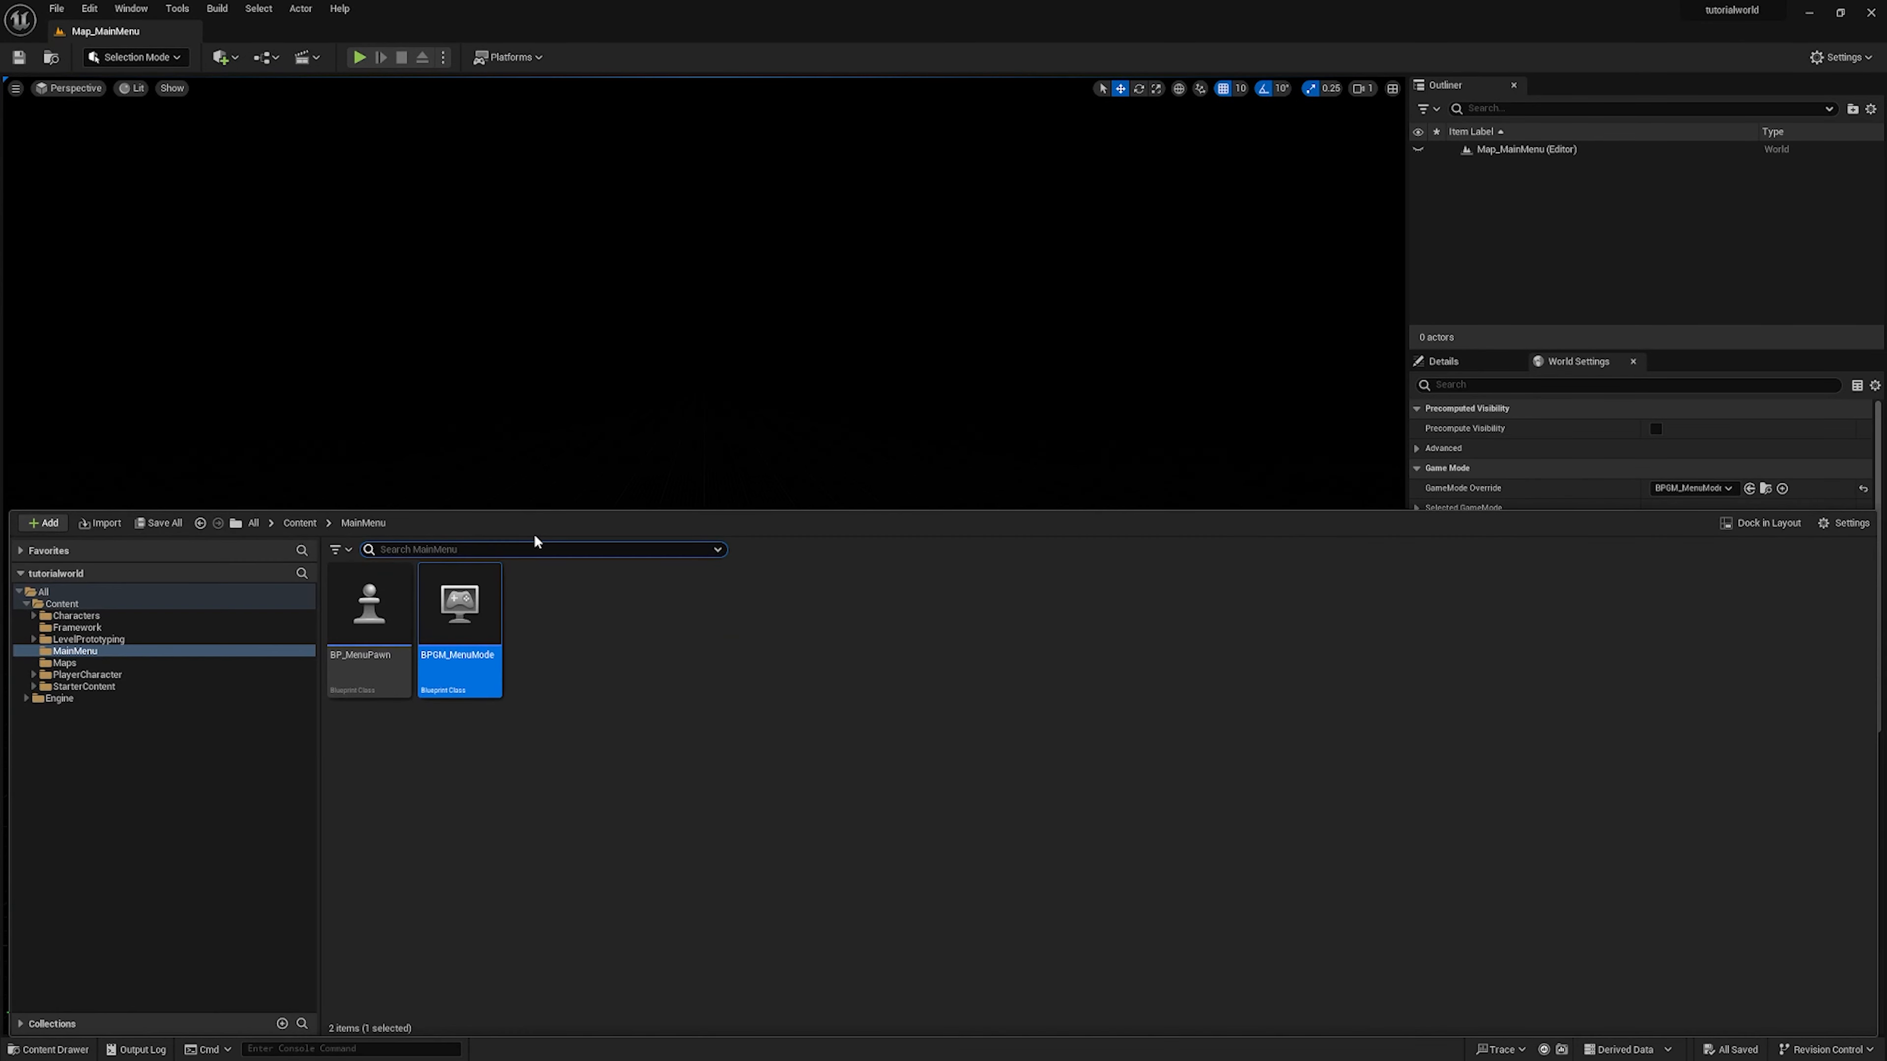
right_click(569, 645)
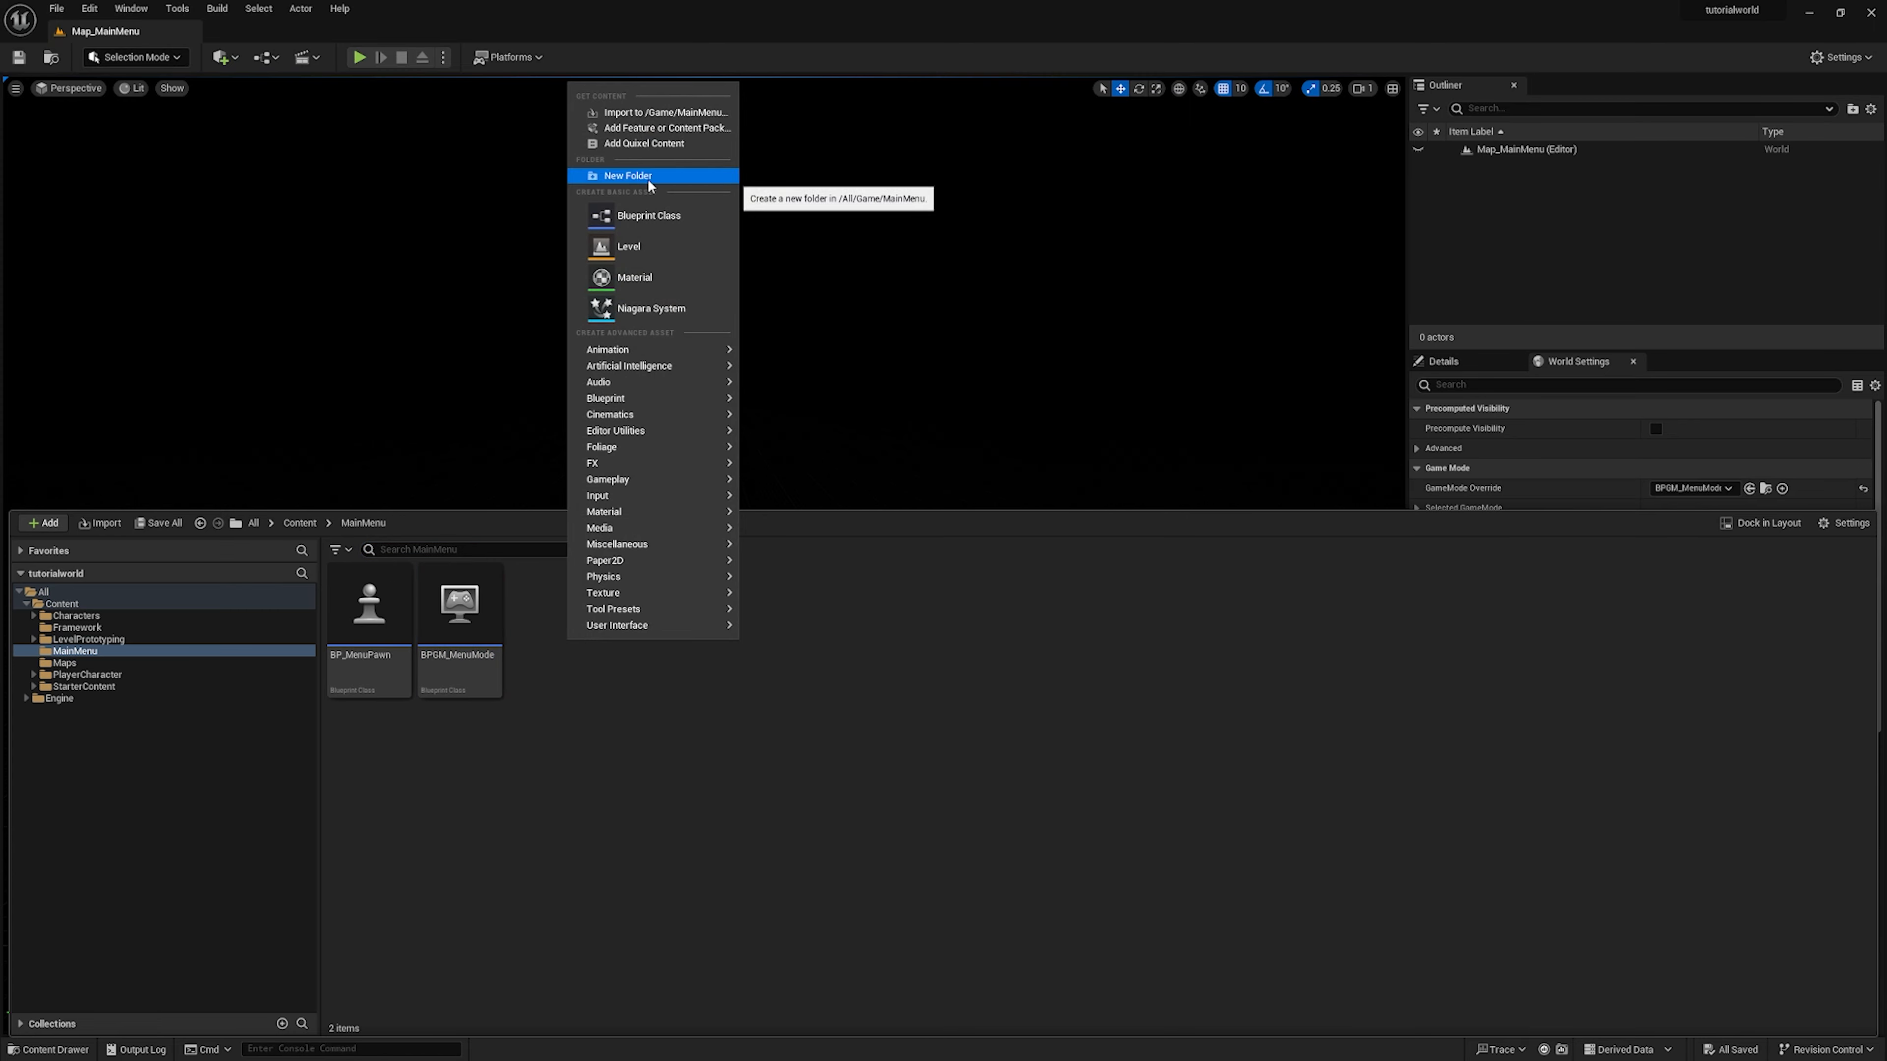
mouse_move(636, 628)
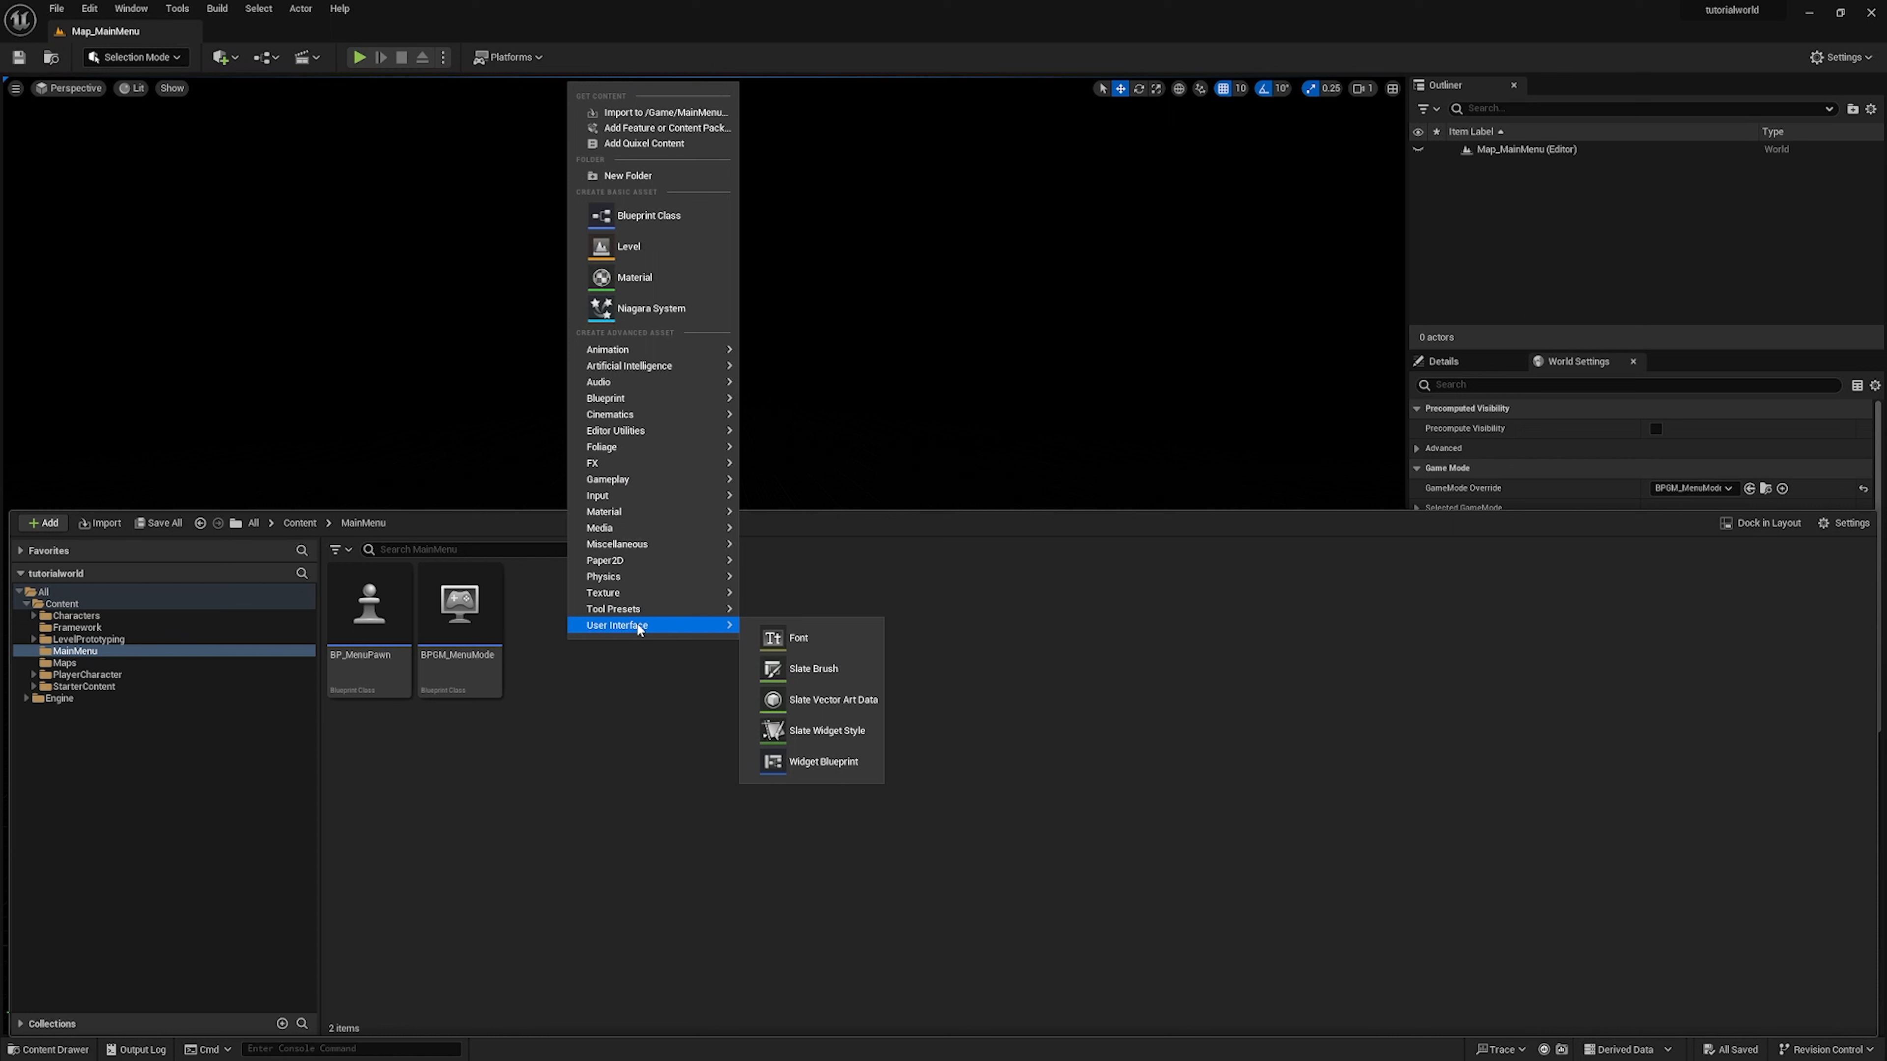
click(818, 762)
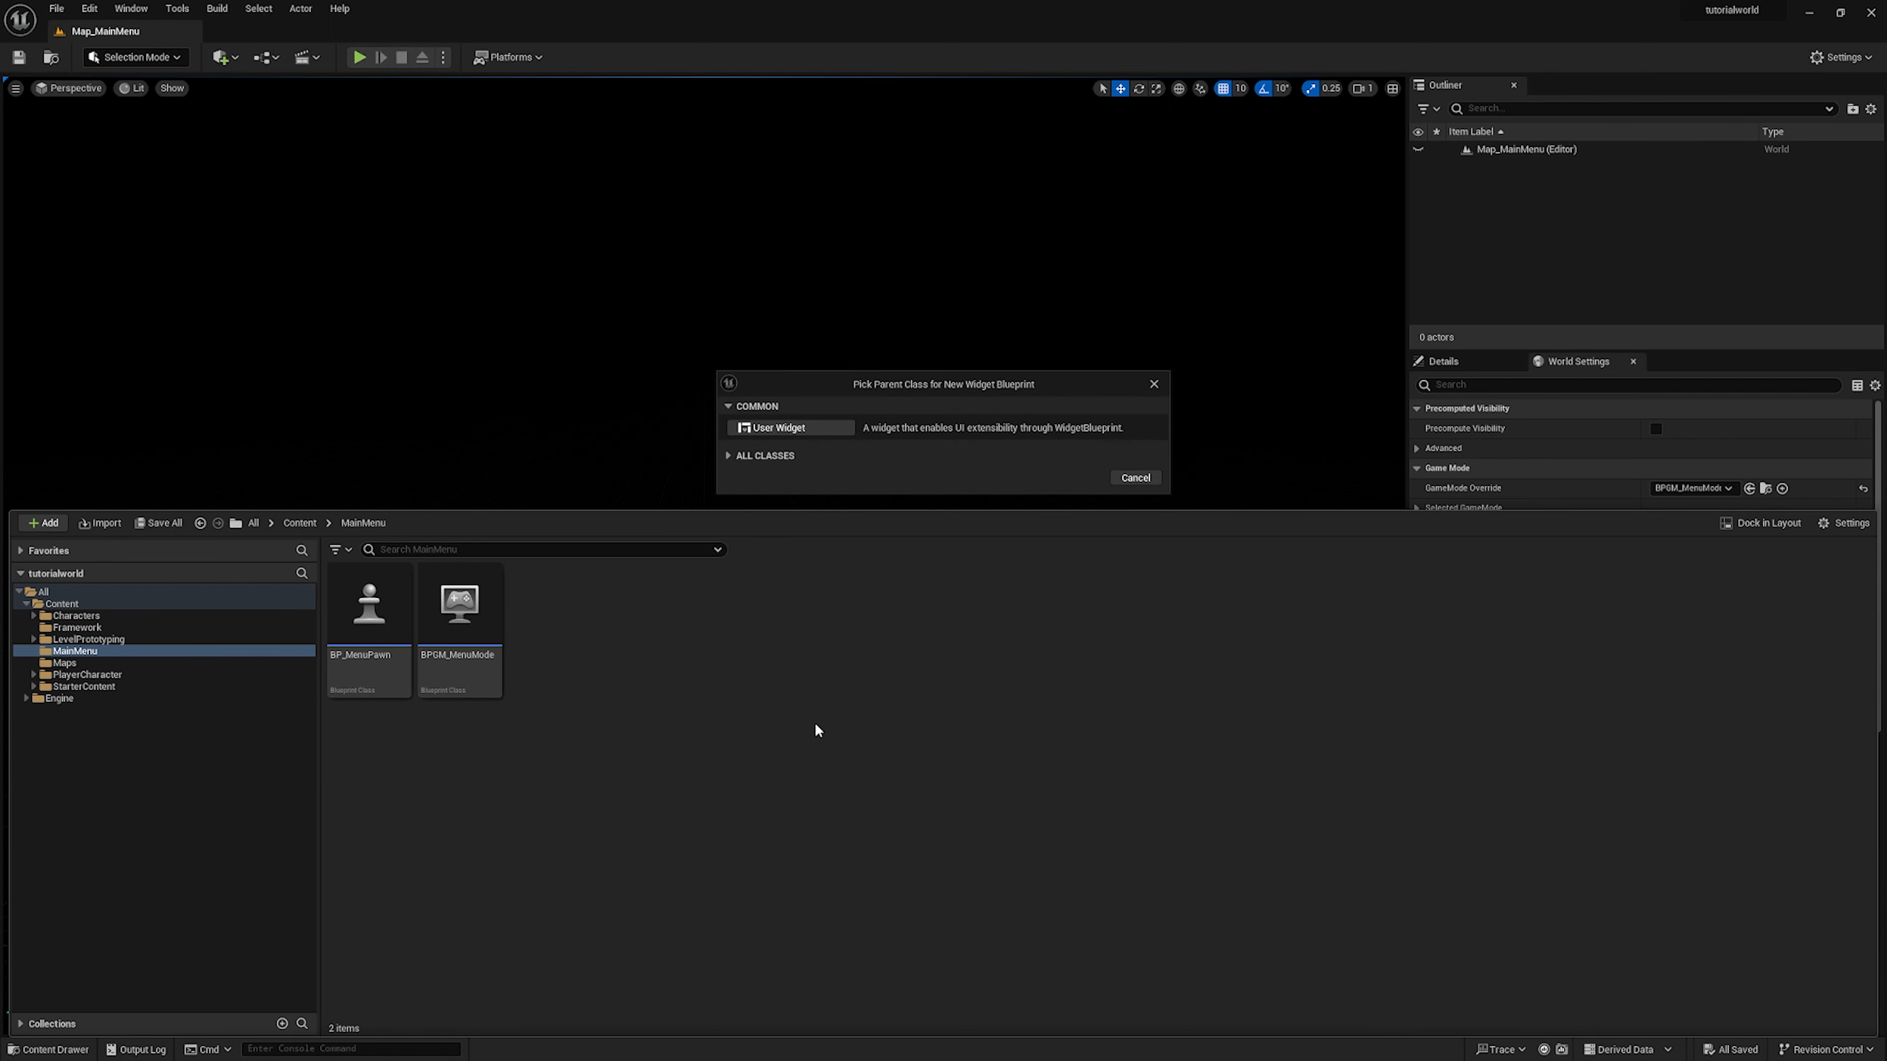
click(798, 431)
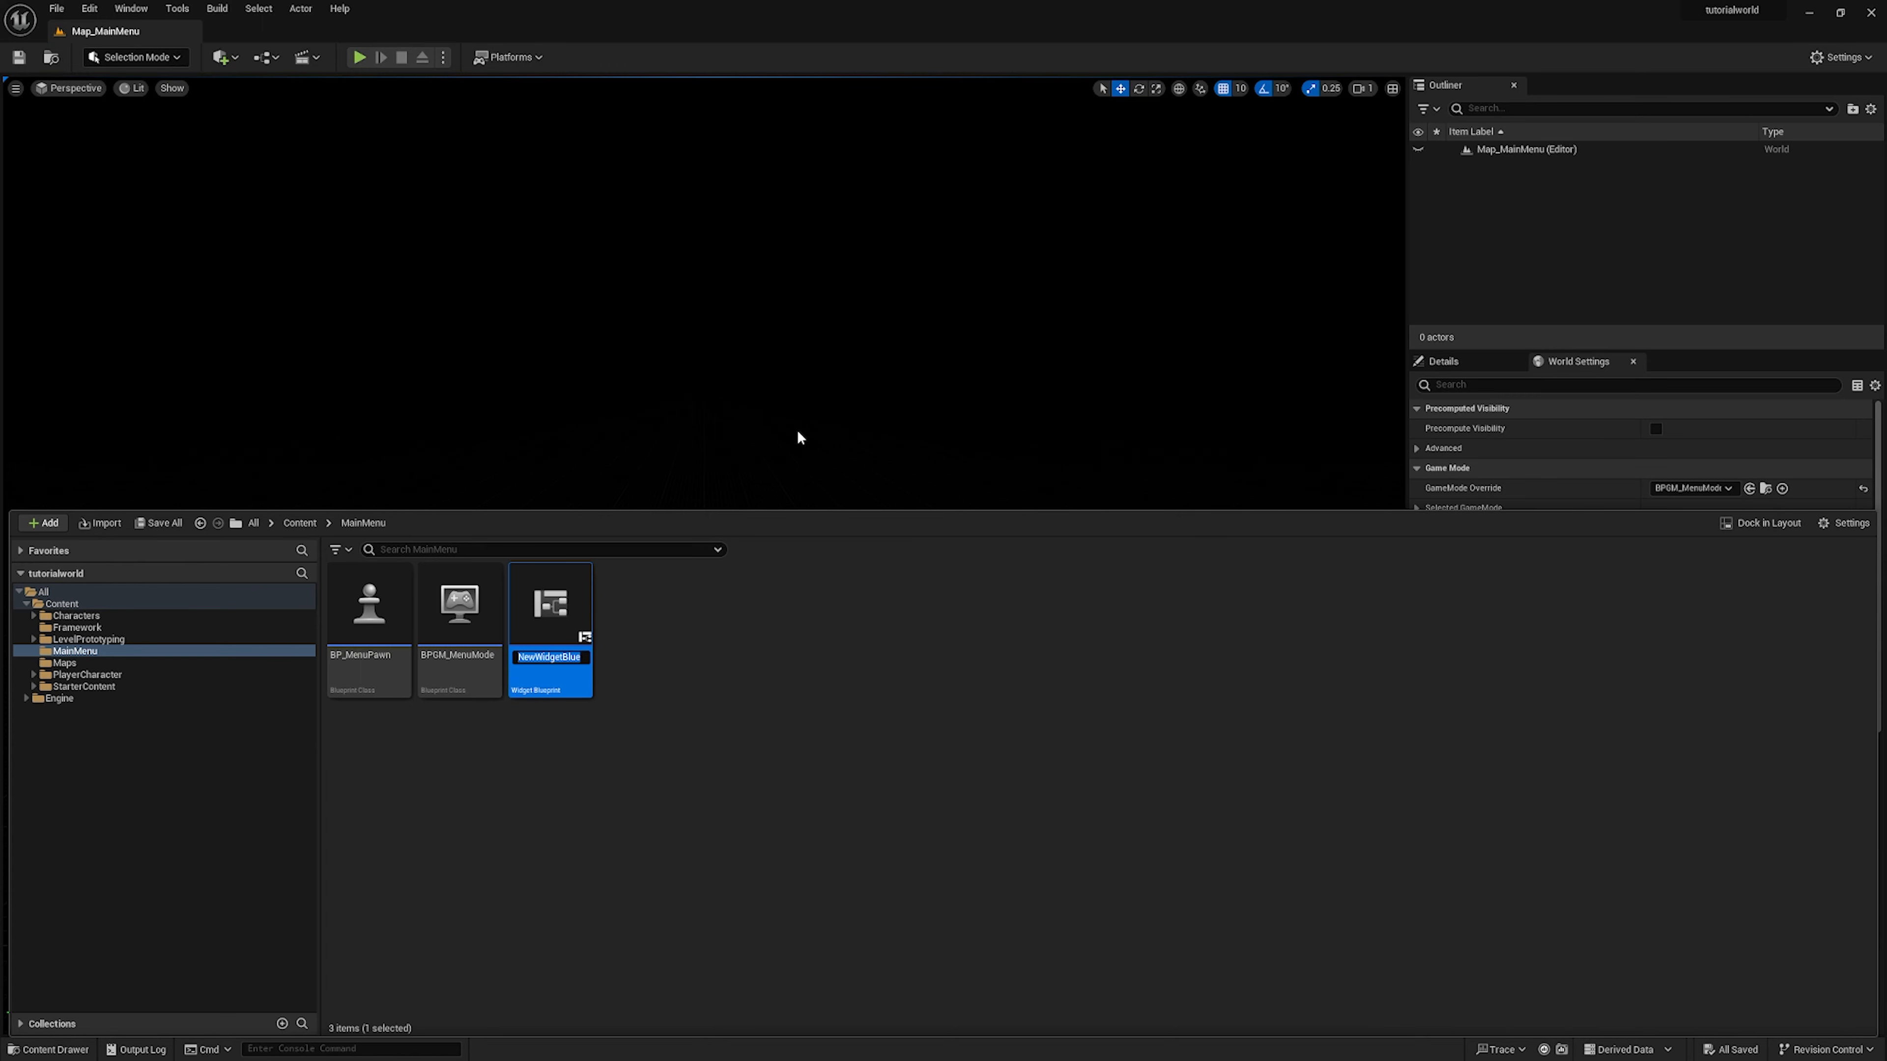
text(WBP_MainMenu)
key(Return)
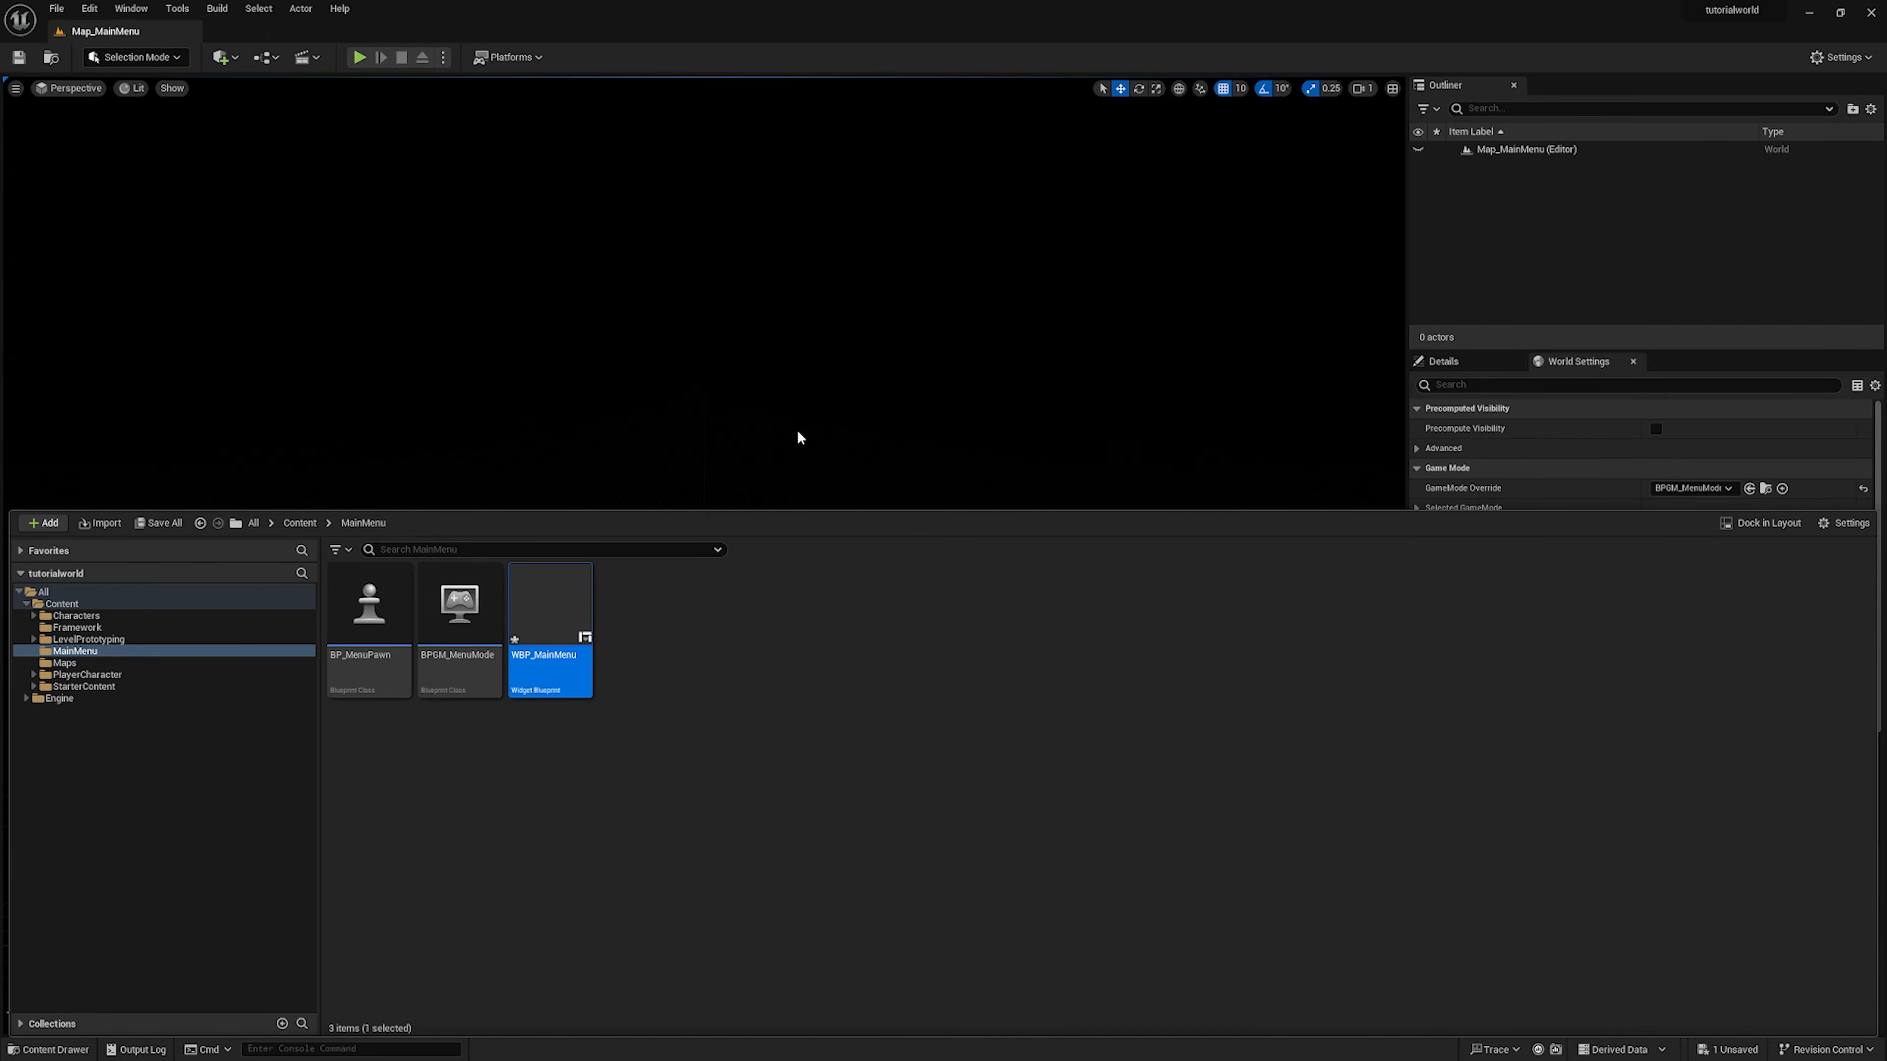
Open the WBP_MainMenu widget and dock its editor beside the Map_MainMenu level
double_click(541, 622)
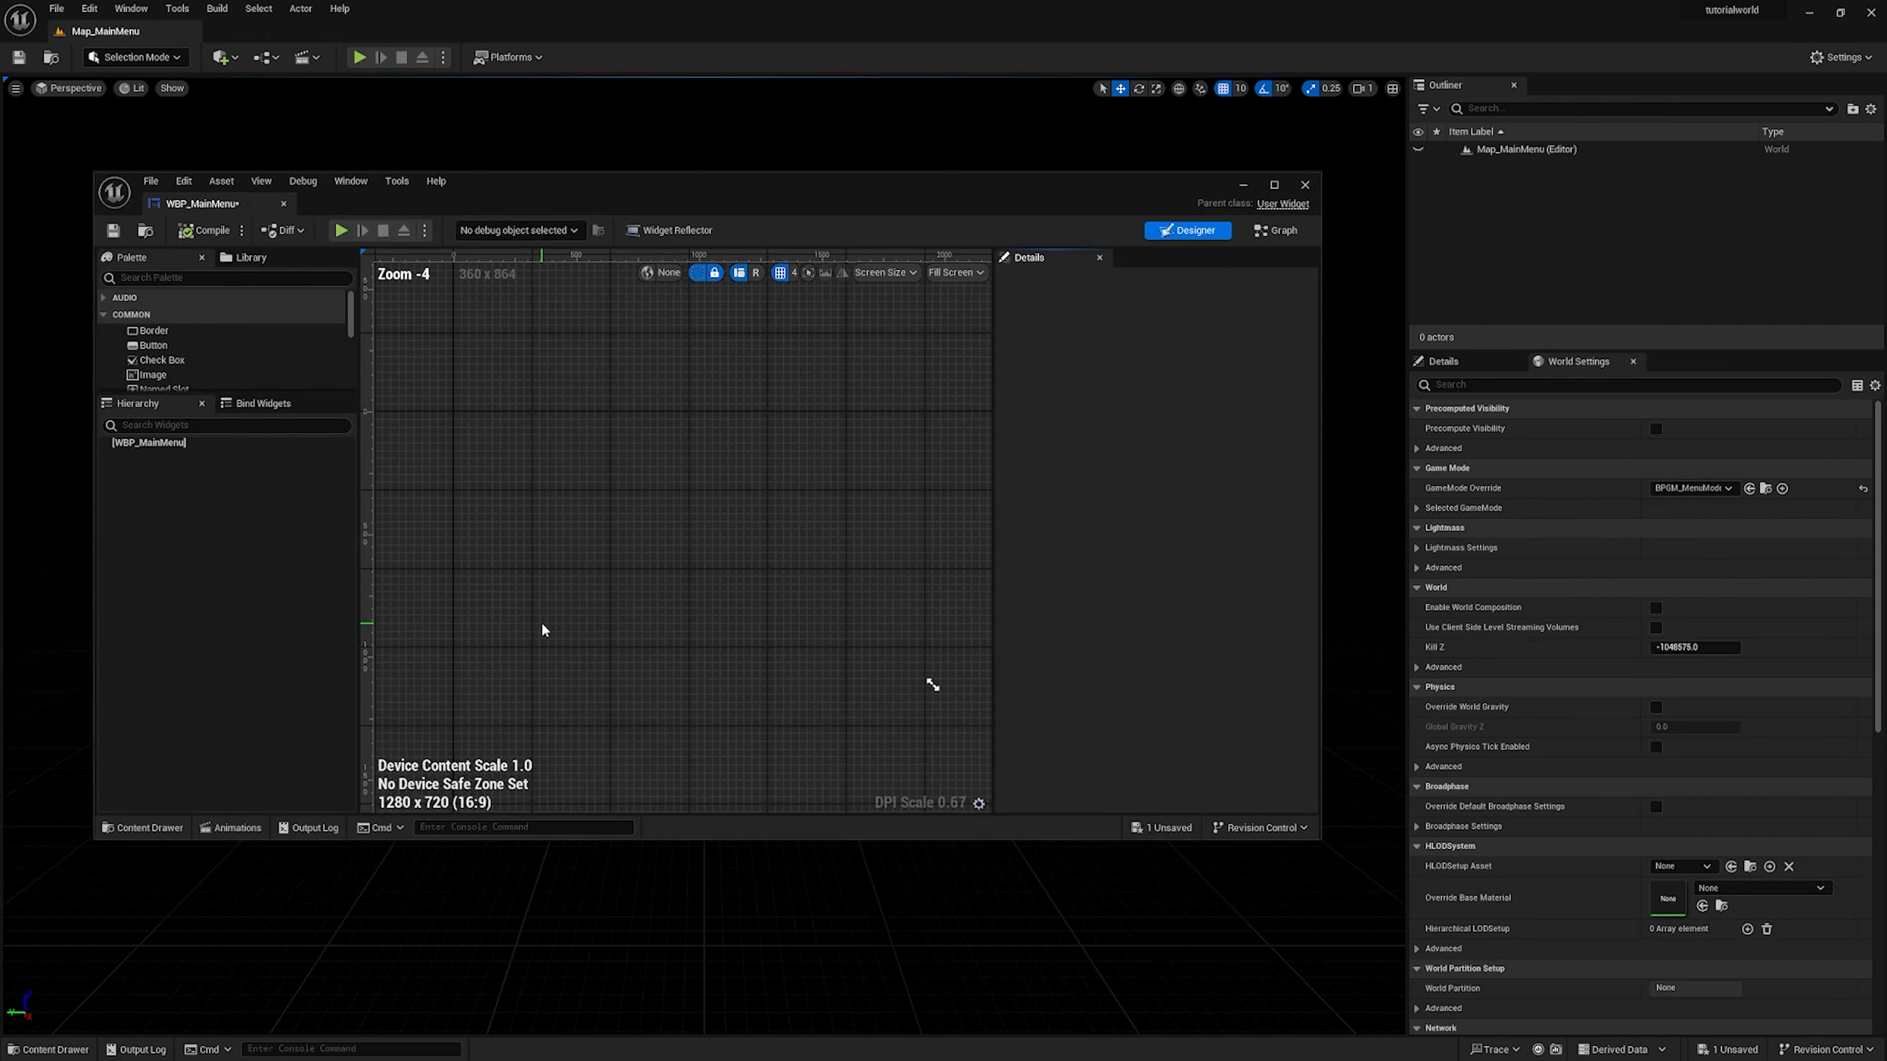
drag(233, 205, 278, 36)
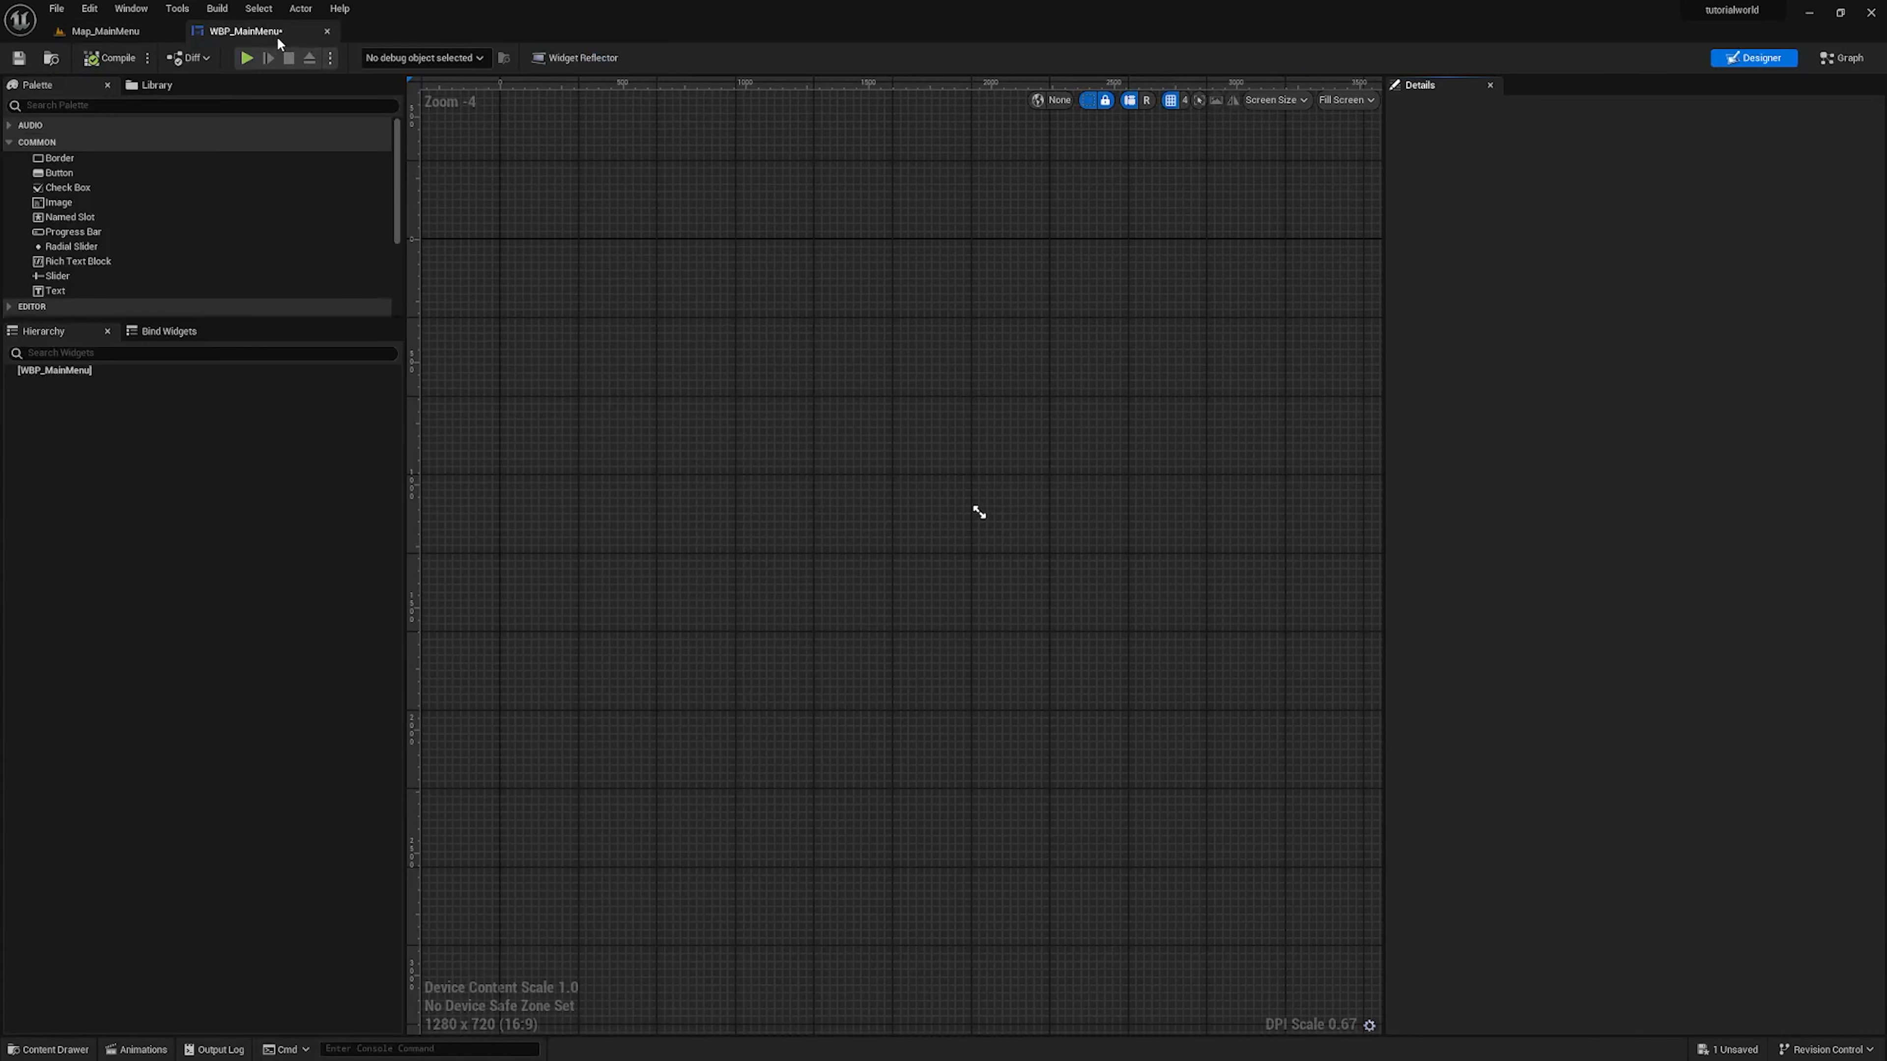
right_drag(762, 384, 880, 494)
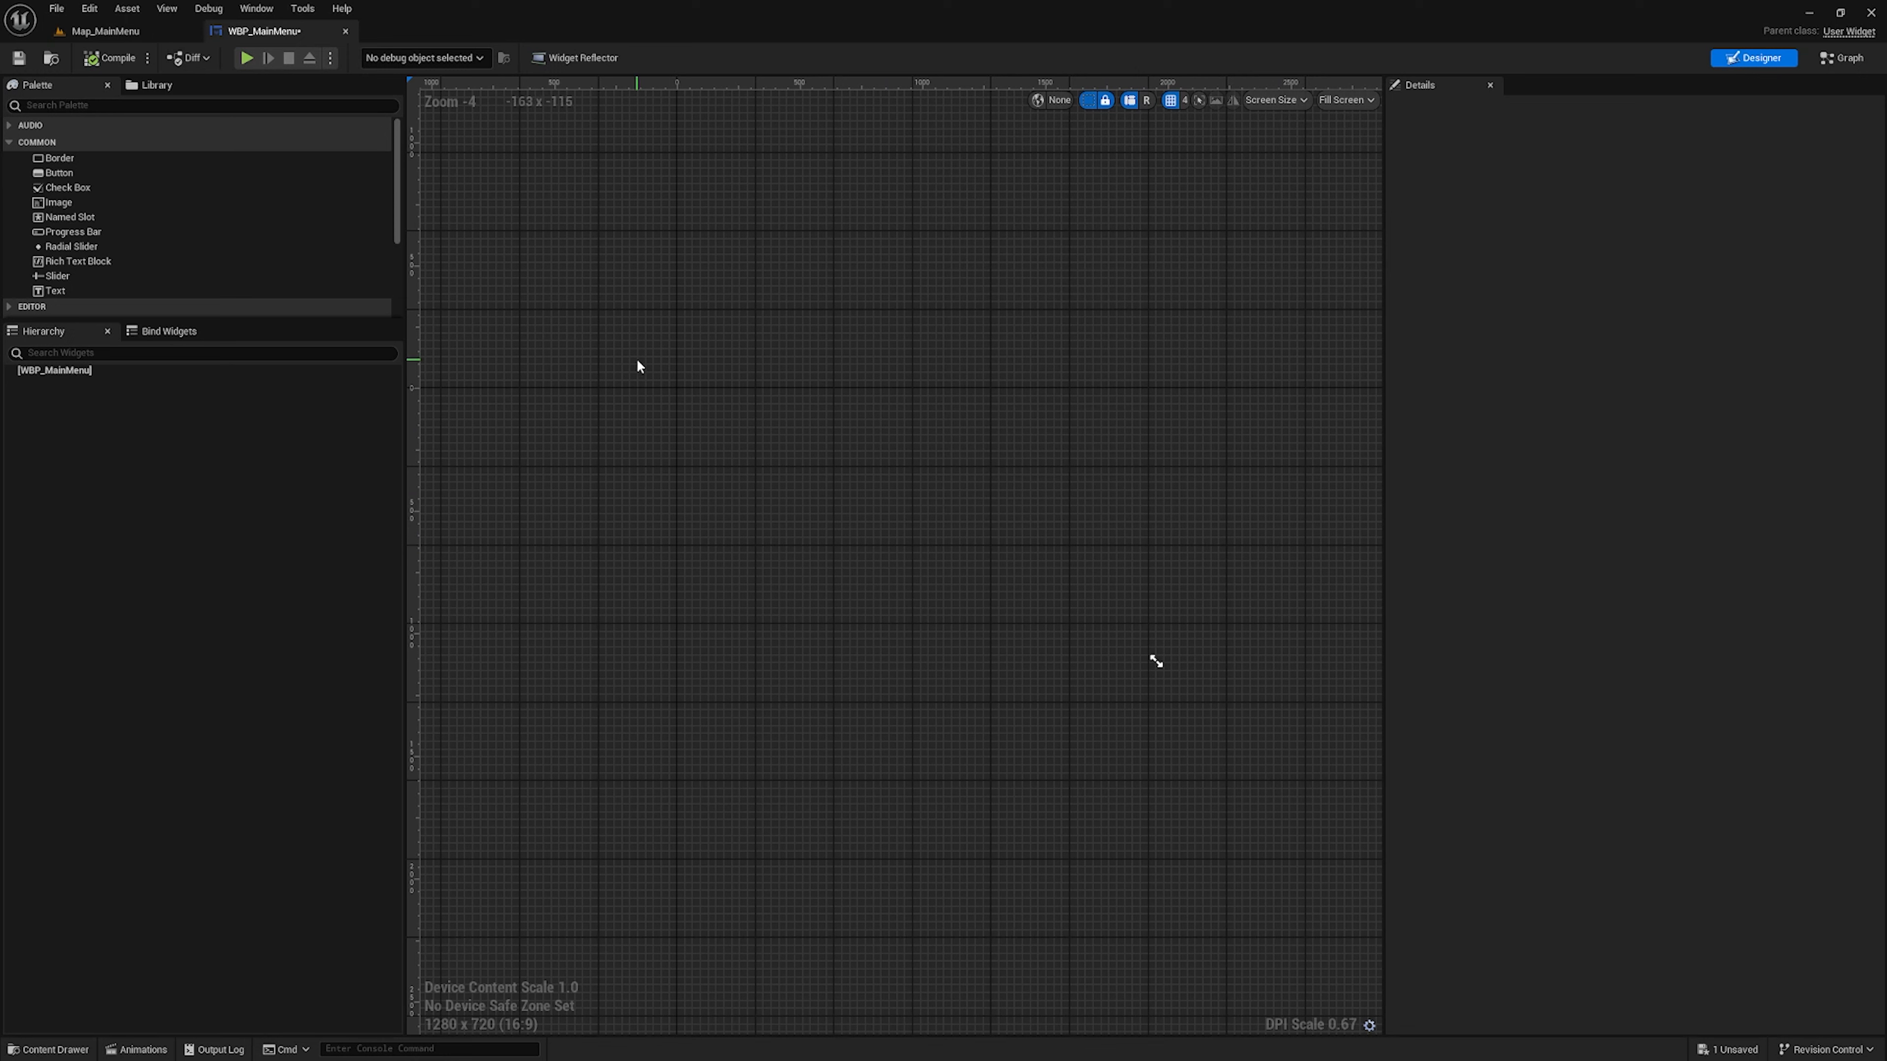
Find the Canvas Panel widget by searching for "canvas" and add it as the root of WBP_MainMenu
click(82, 102)
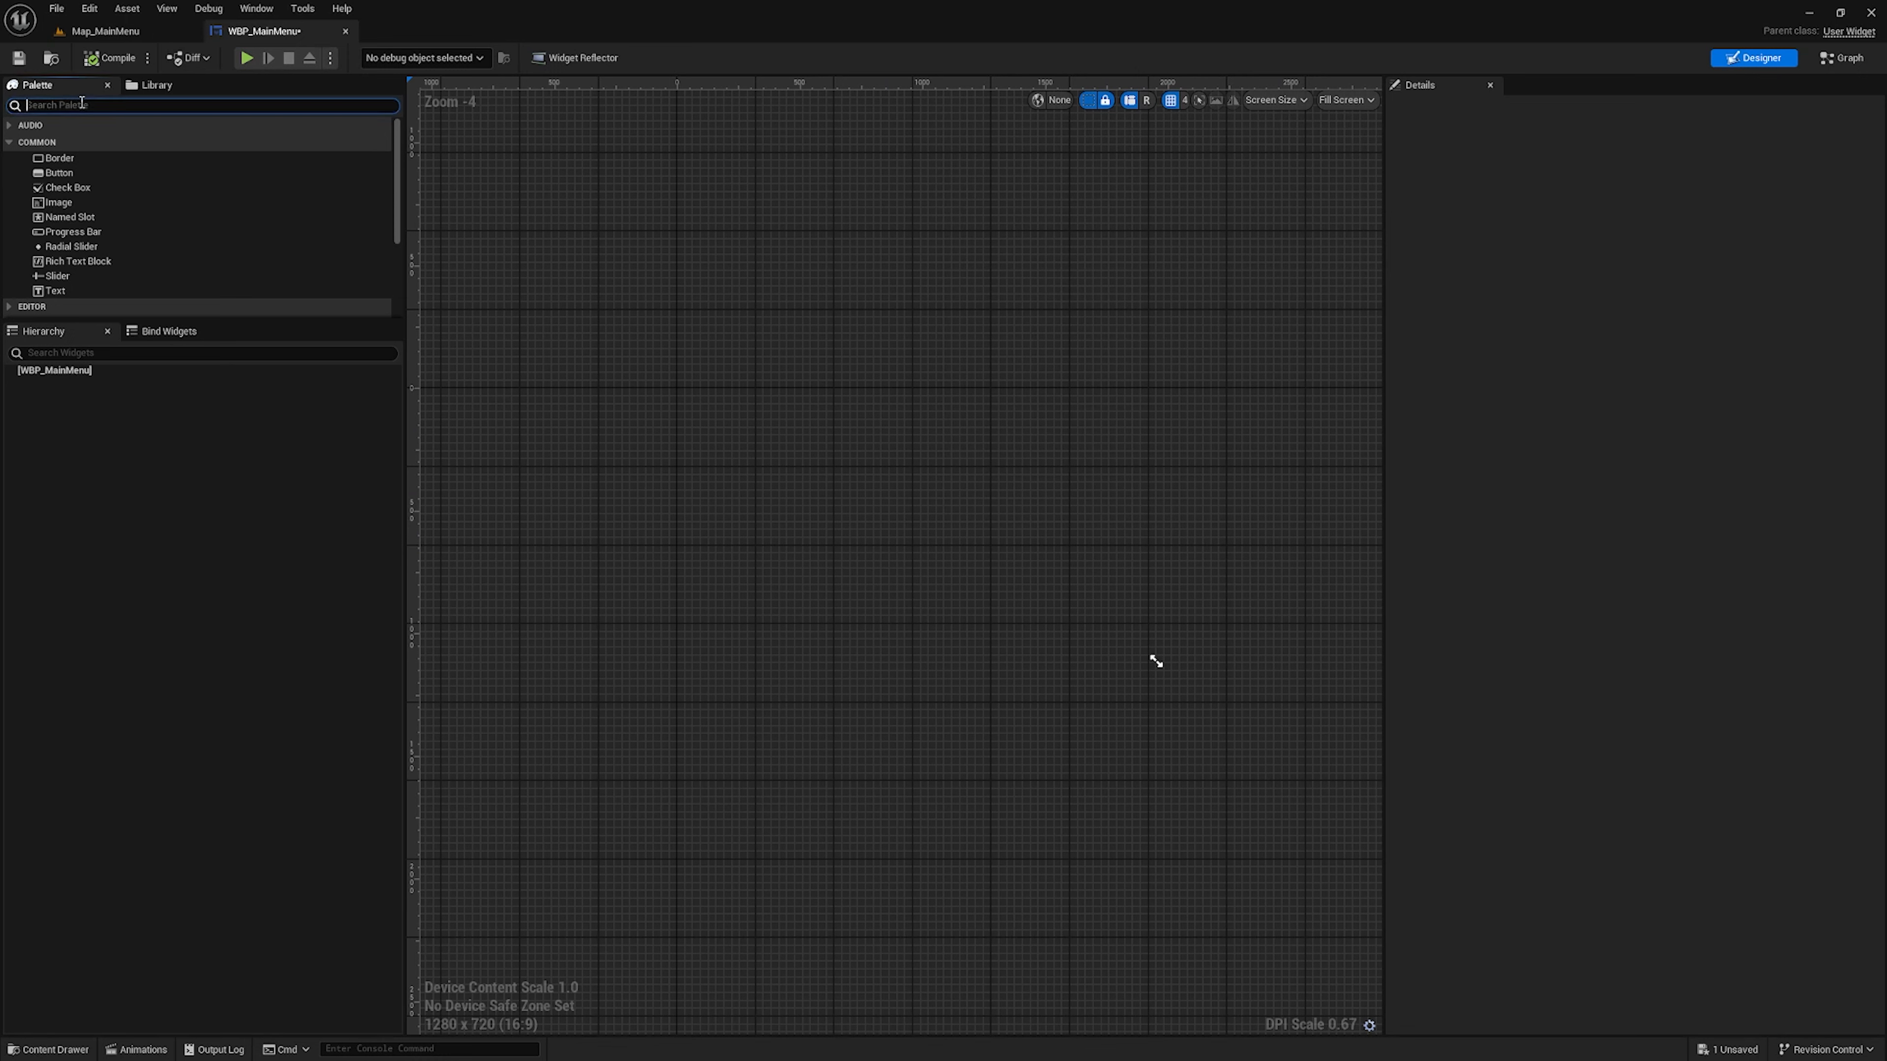
text(canvas)
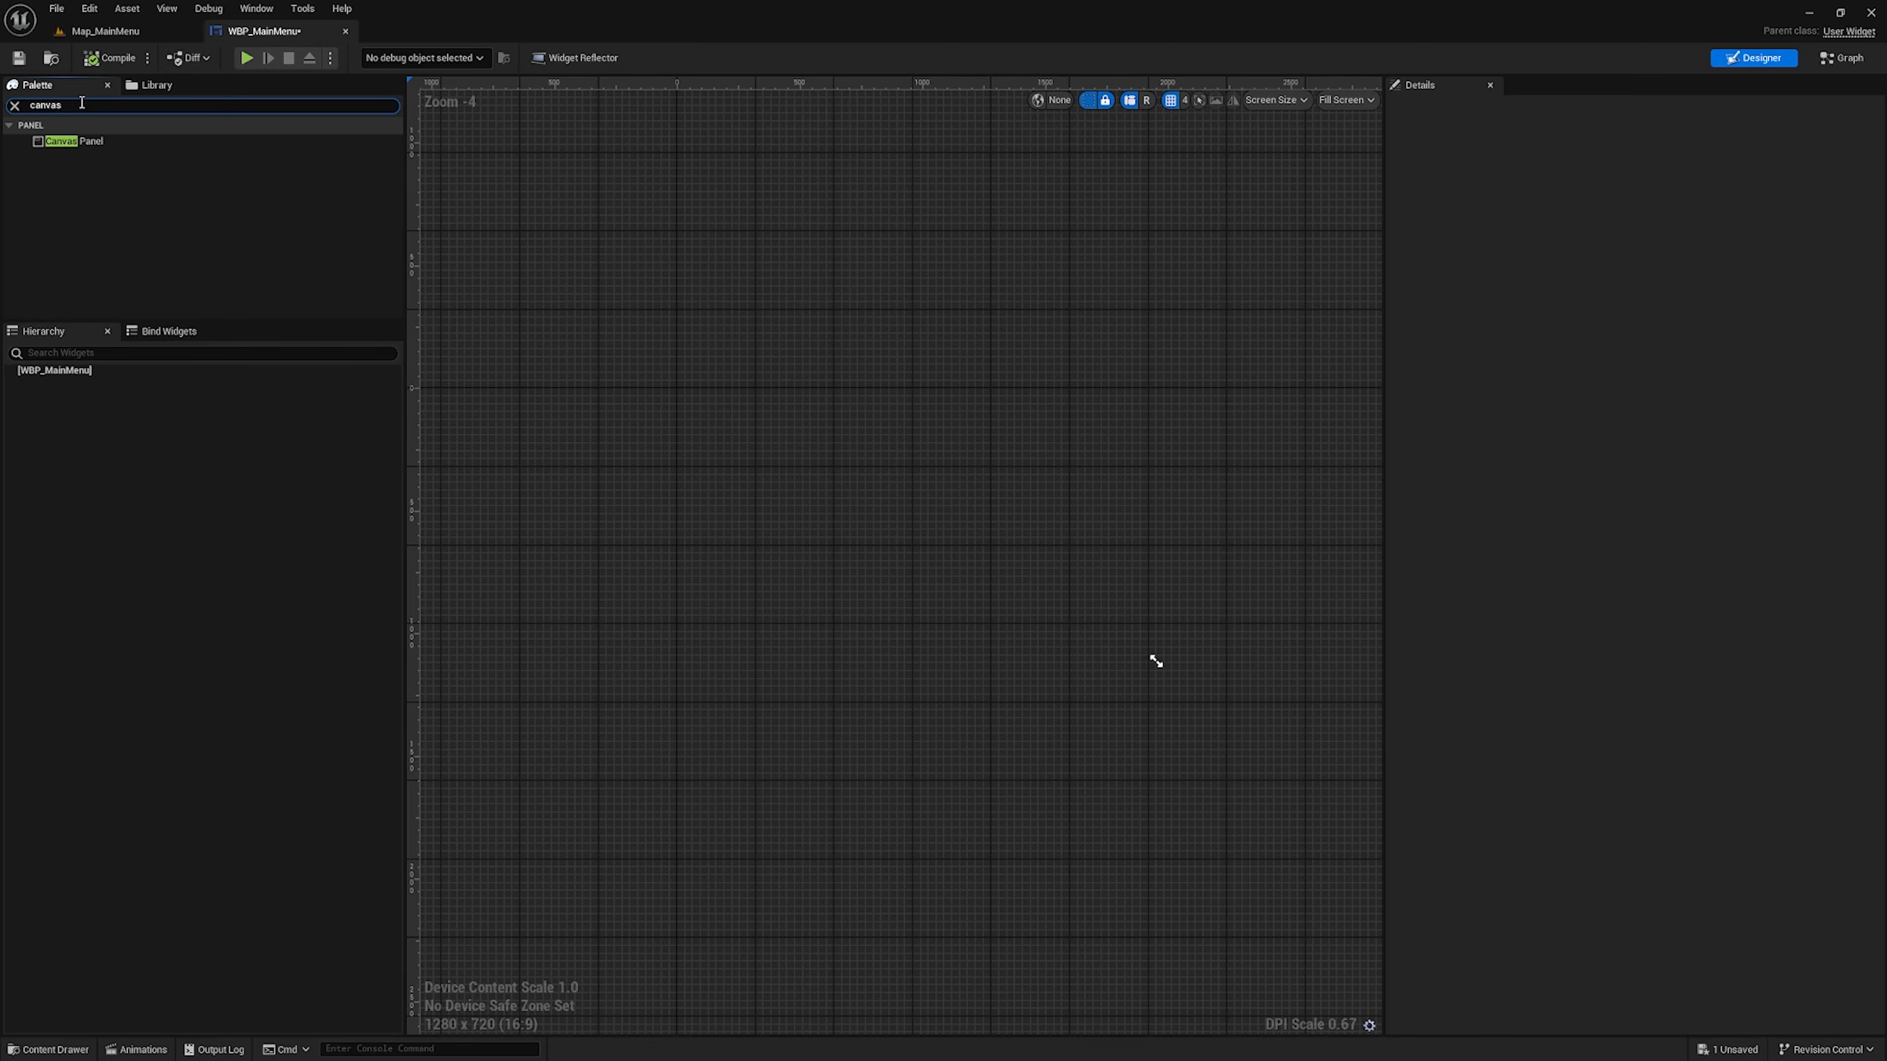
drag(108, 146, 923, 495)
scroll(983, 639, up, 4)
scroll(948, 501, down, 2)
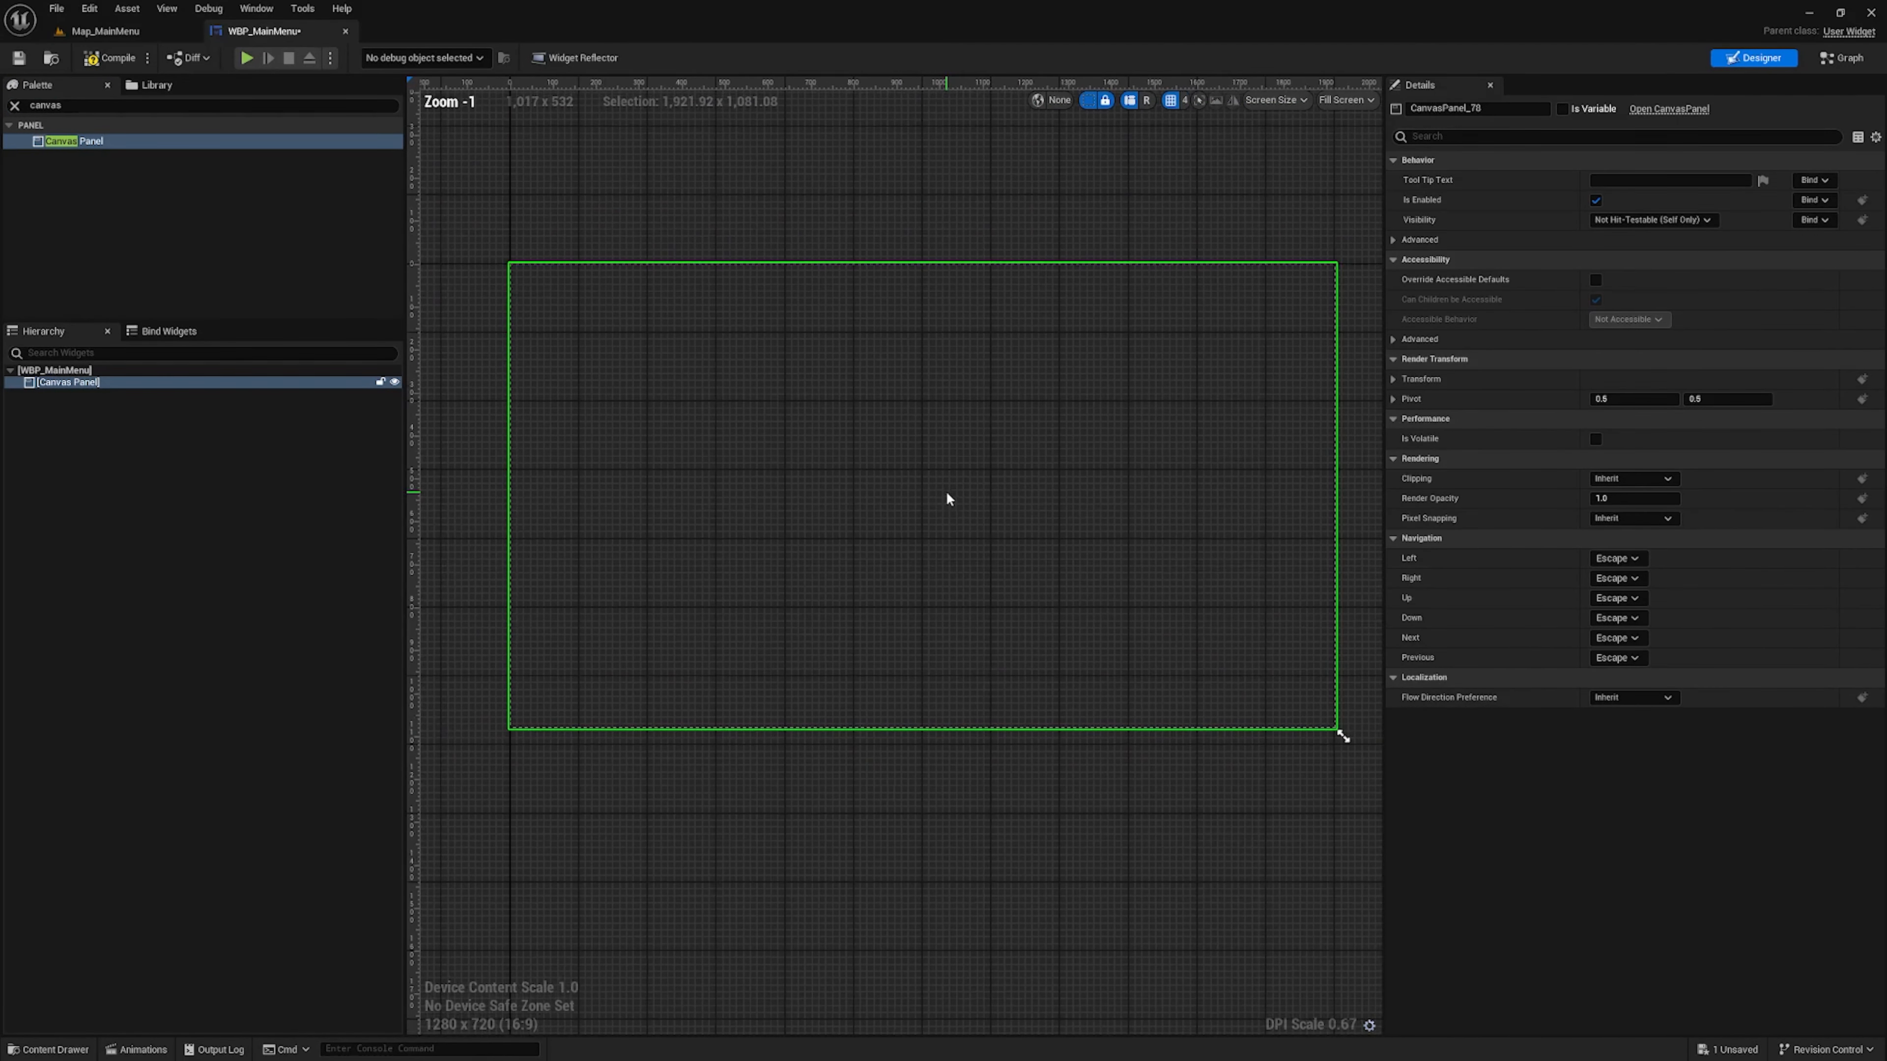
right_drag(721, 484, 694, 480)
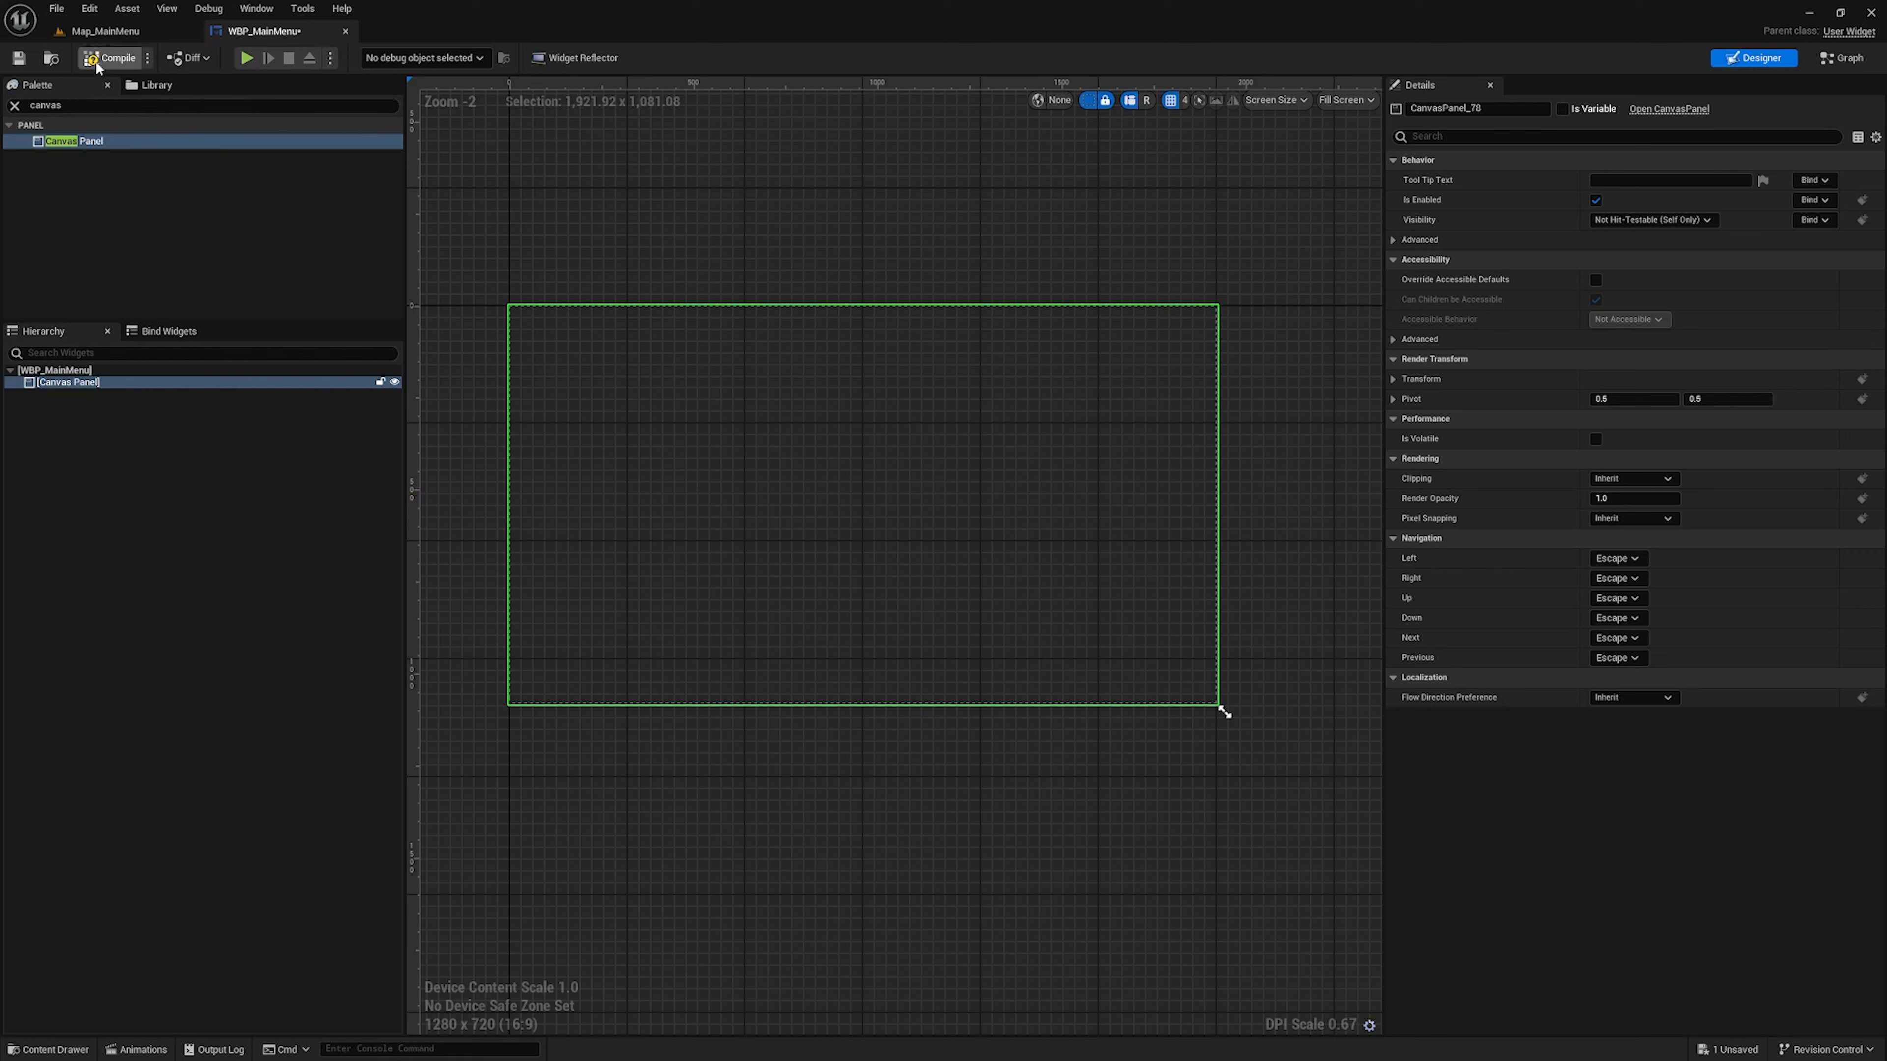
Search the widget palette for "border" and place a Border near the middle of the Canvas Panel, at about X 928, Y 436
click(14, 105)
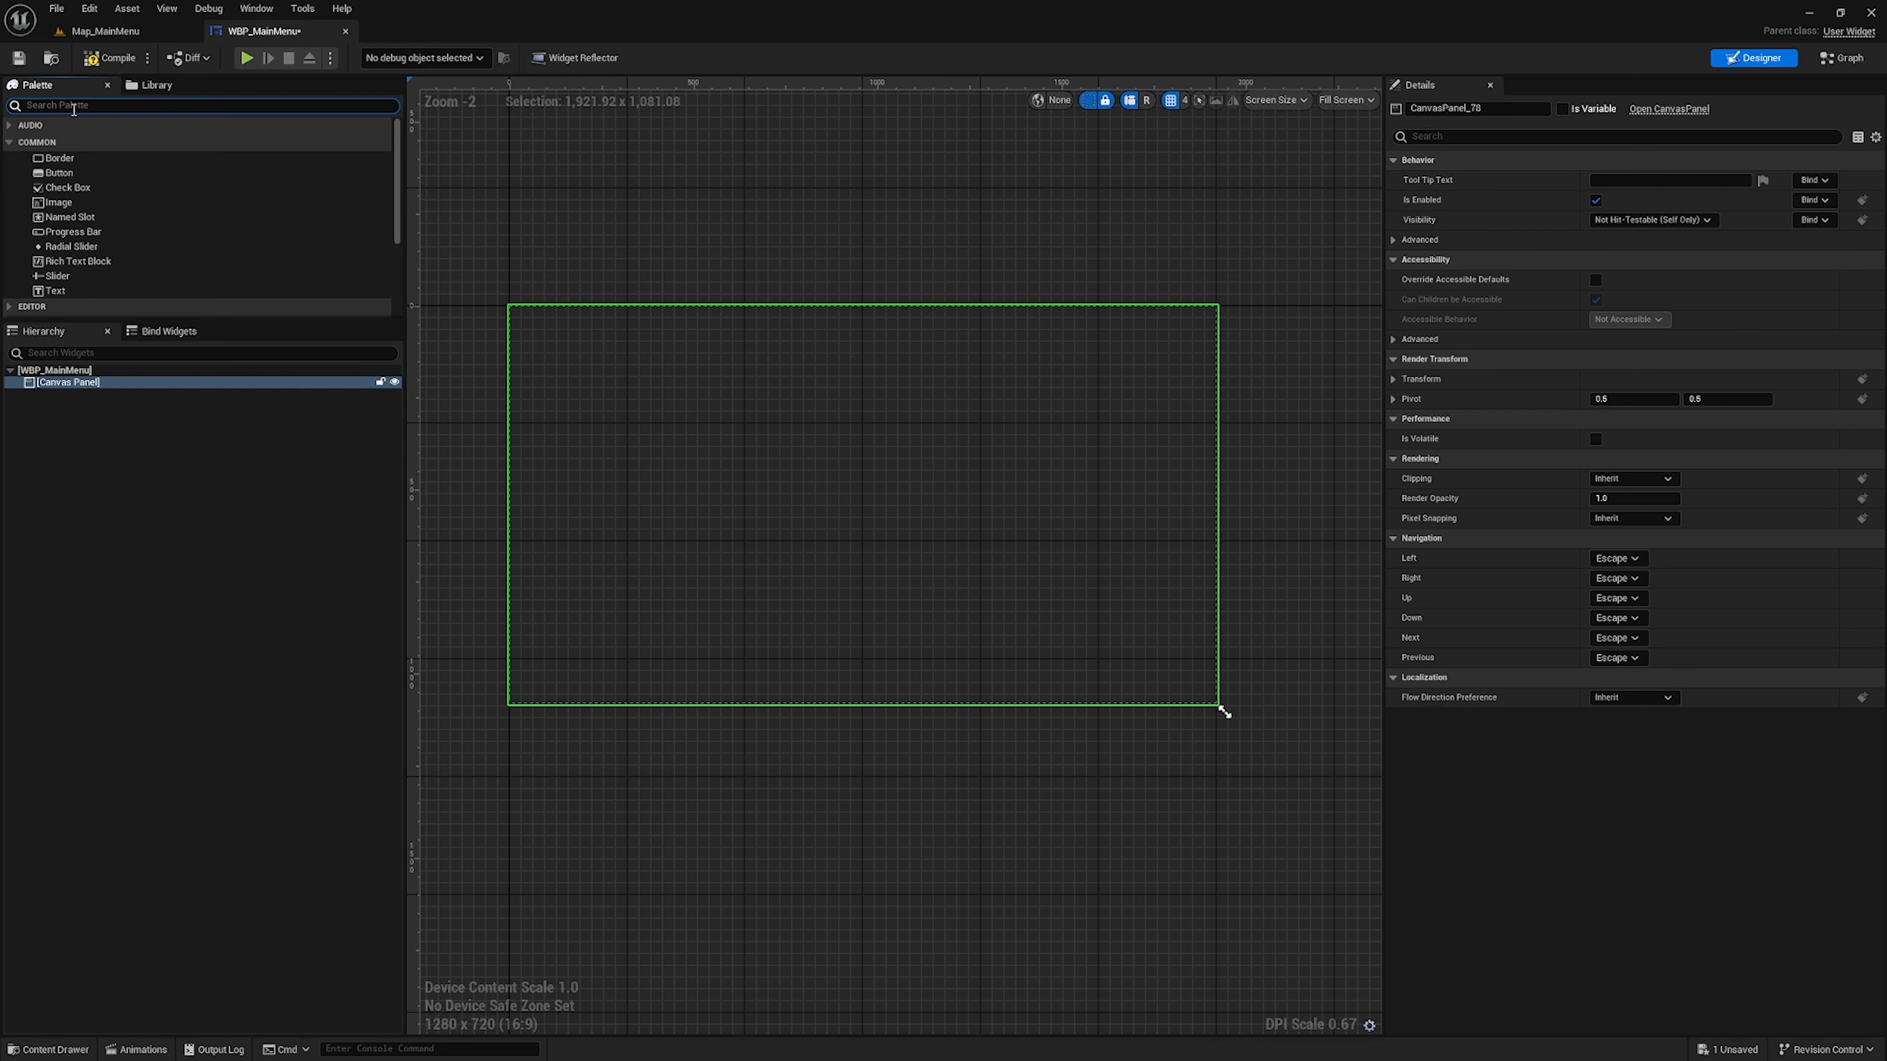
text(border)
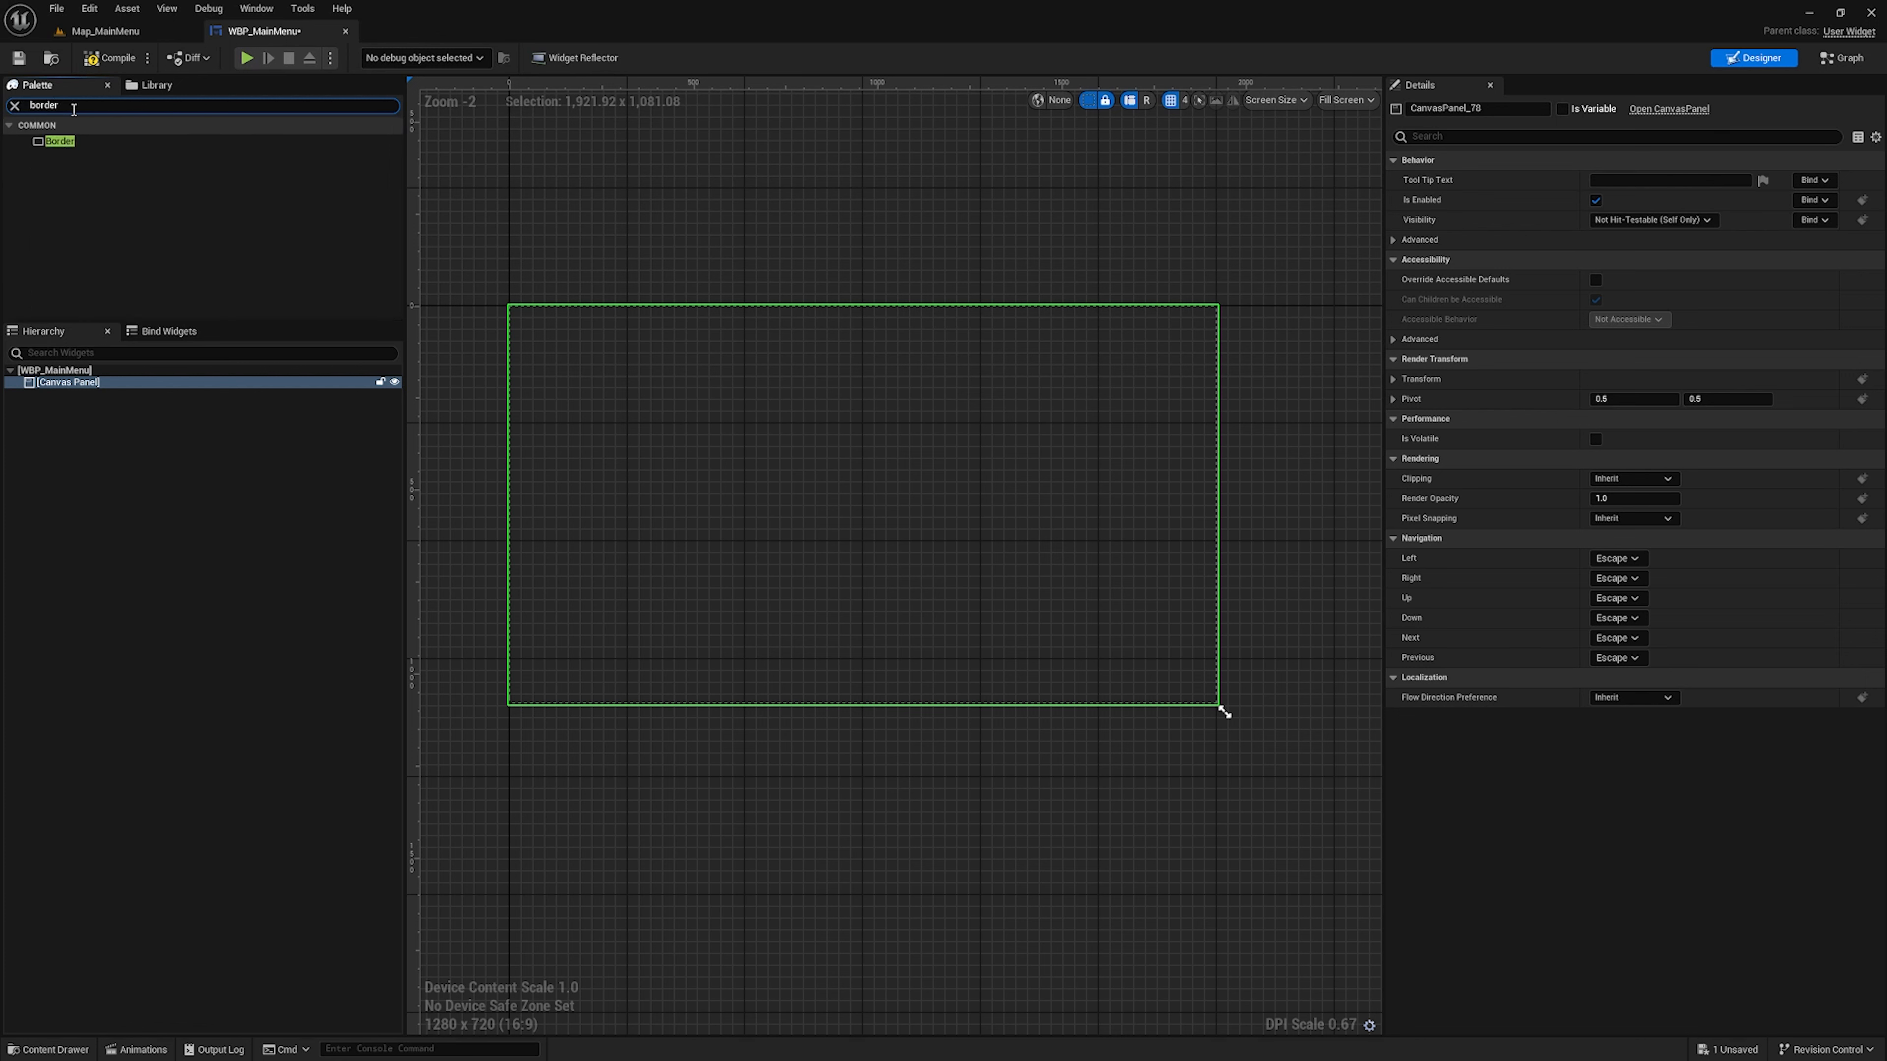
click(145, 143)
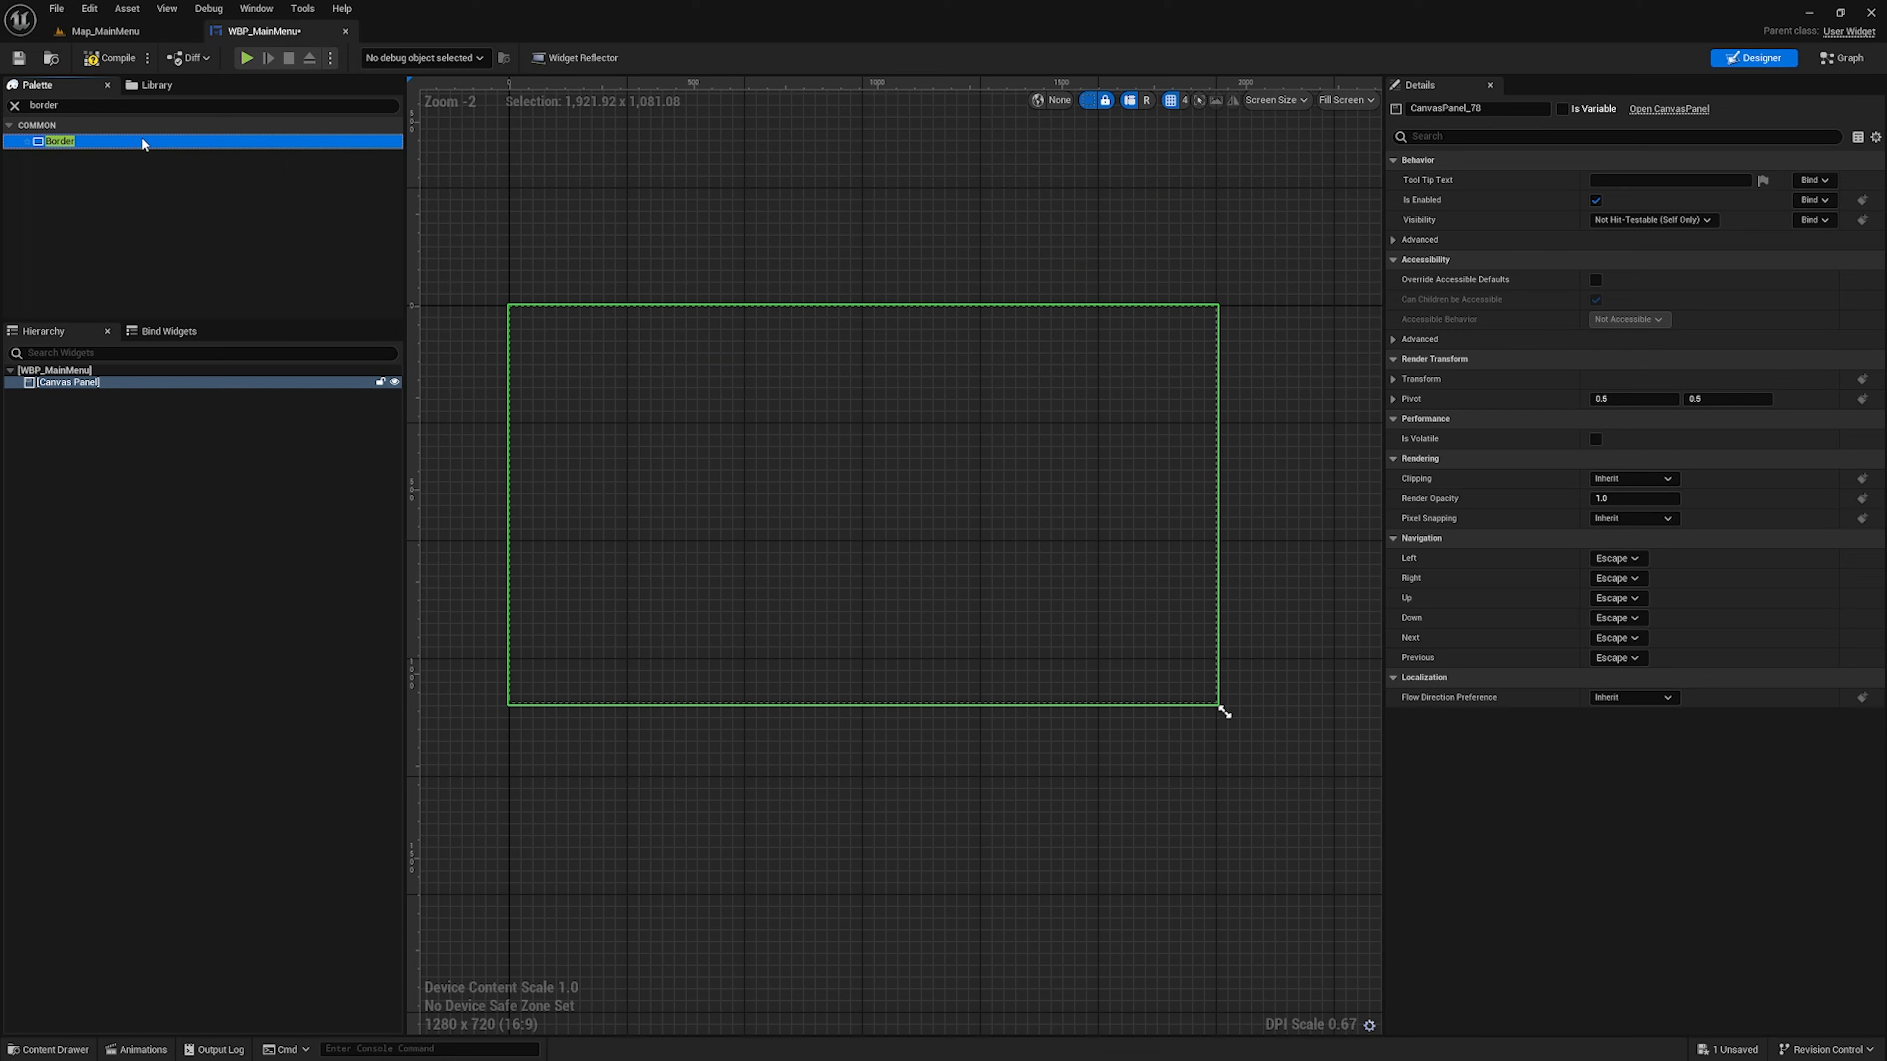
drag(145, 143, 845, 472)
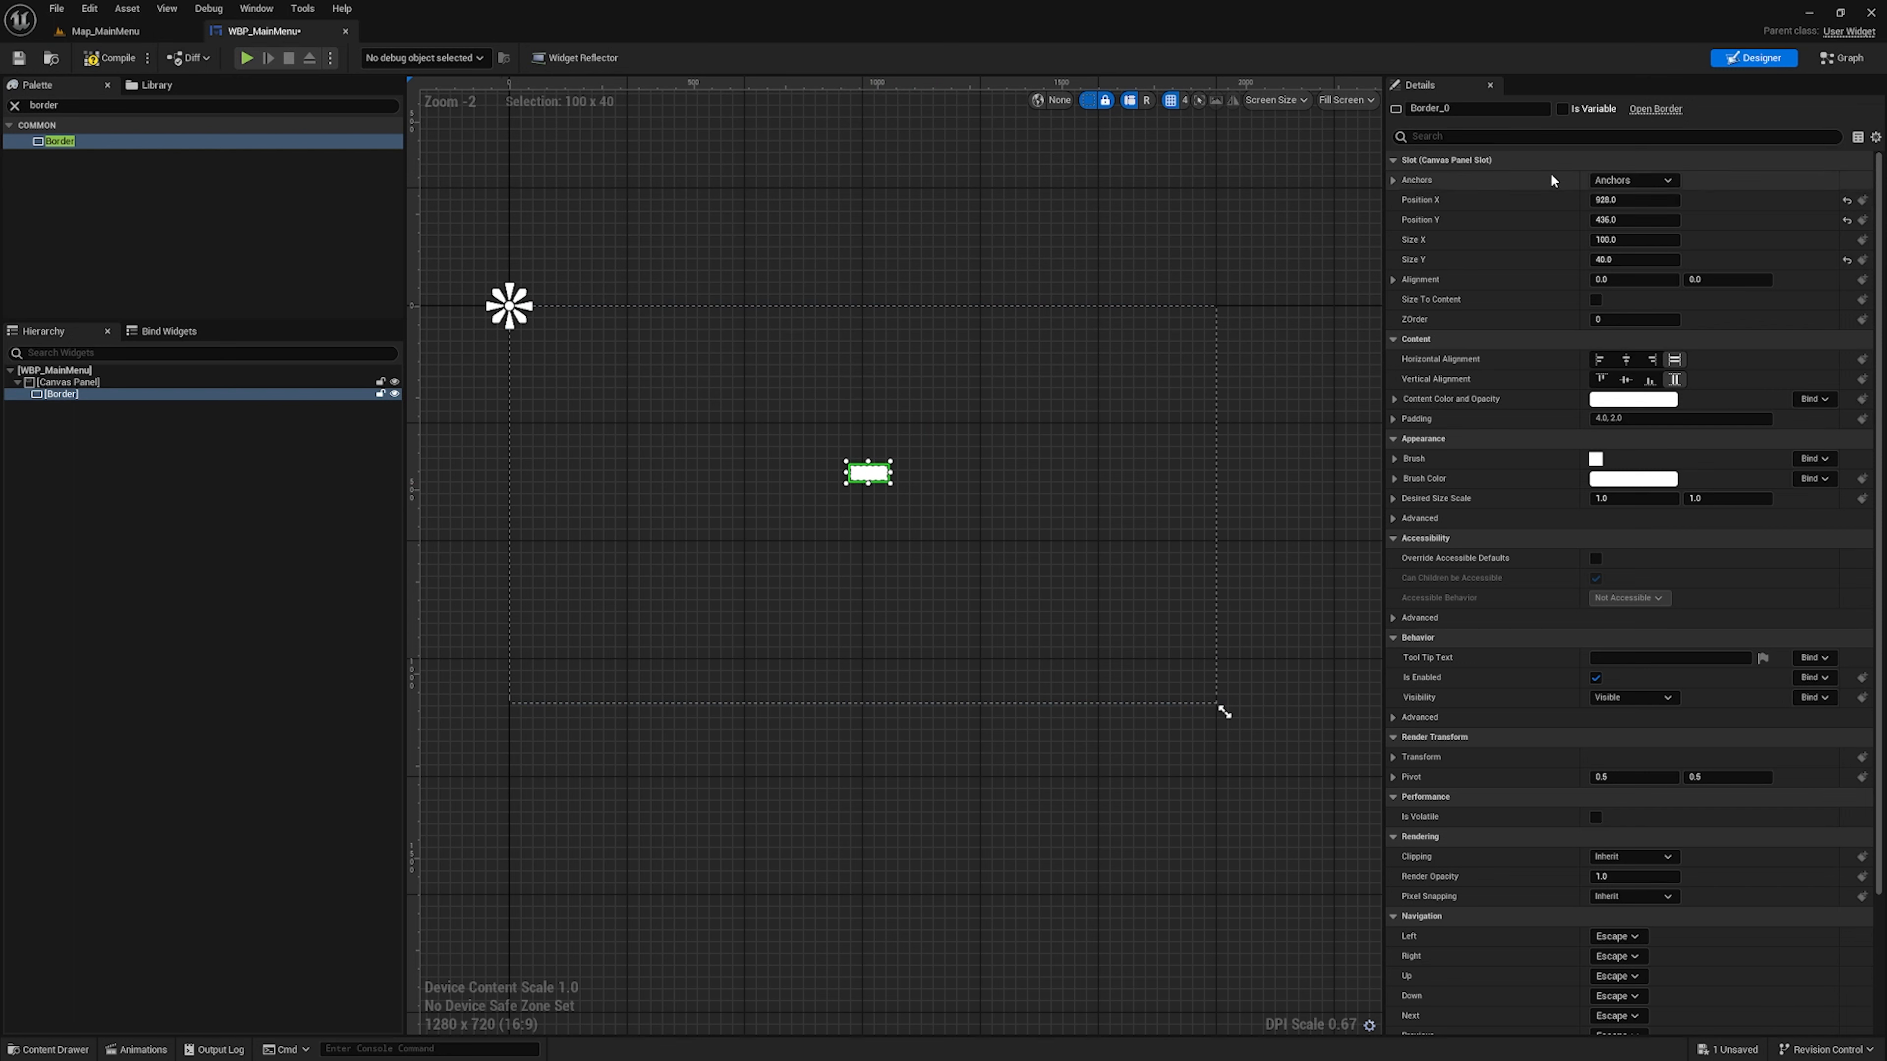
Anchor the Border to the centre of the canvas and set its Position X and Position Y to 0
click(1645, 181)
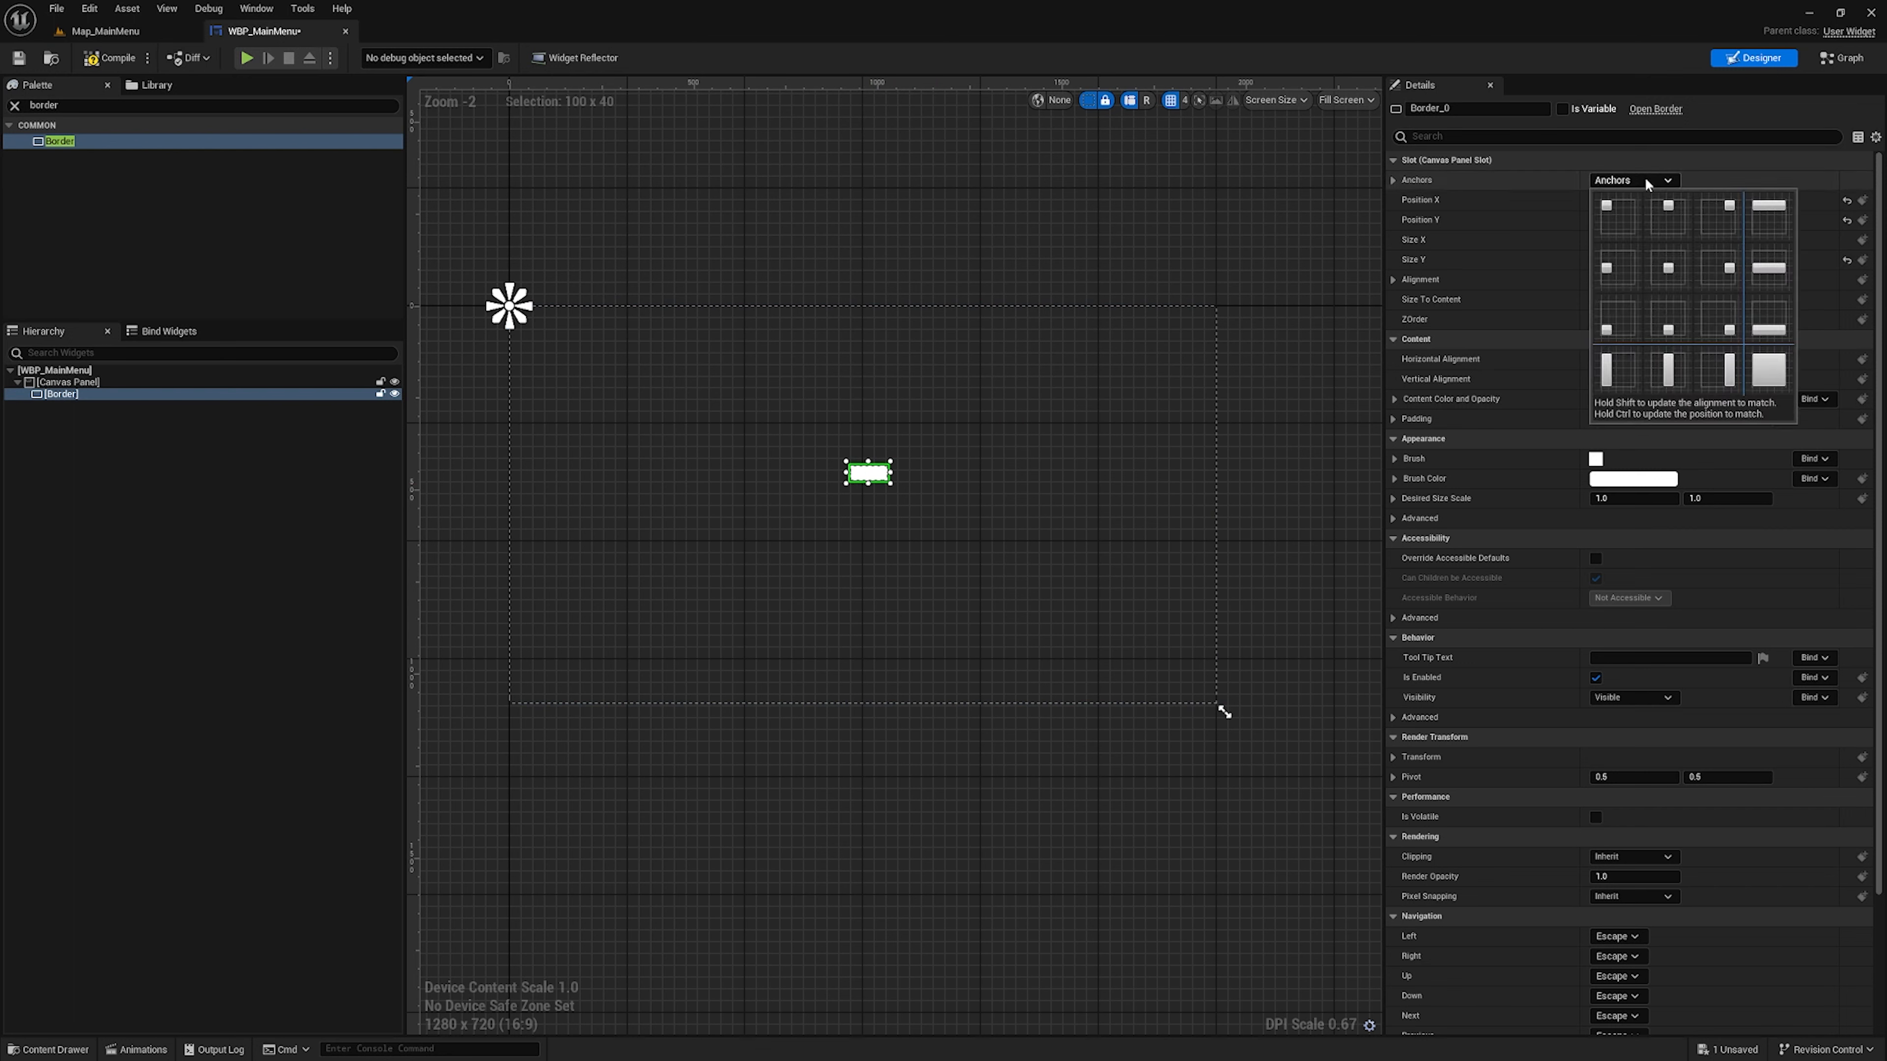
click(1670, 269)
click(1635, 200)
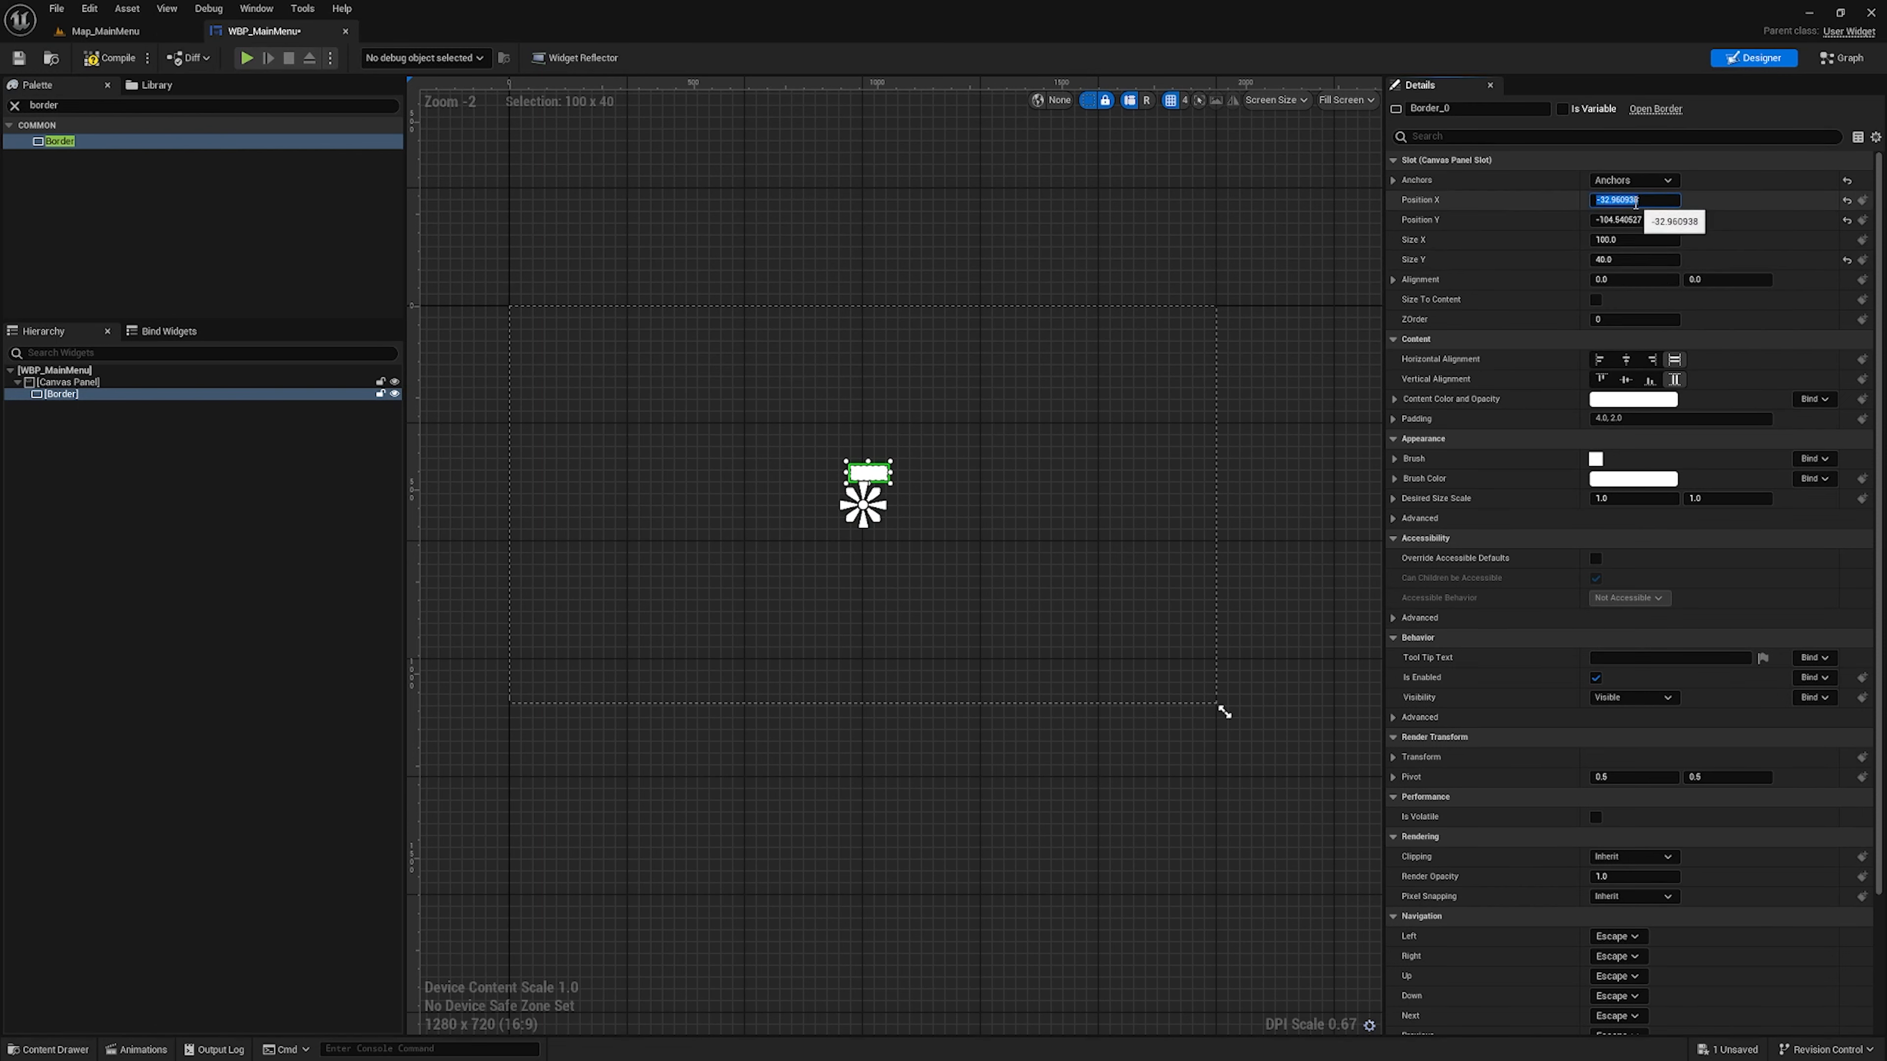
text(0)
key(Tab)
text(0)
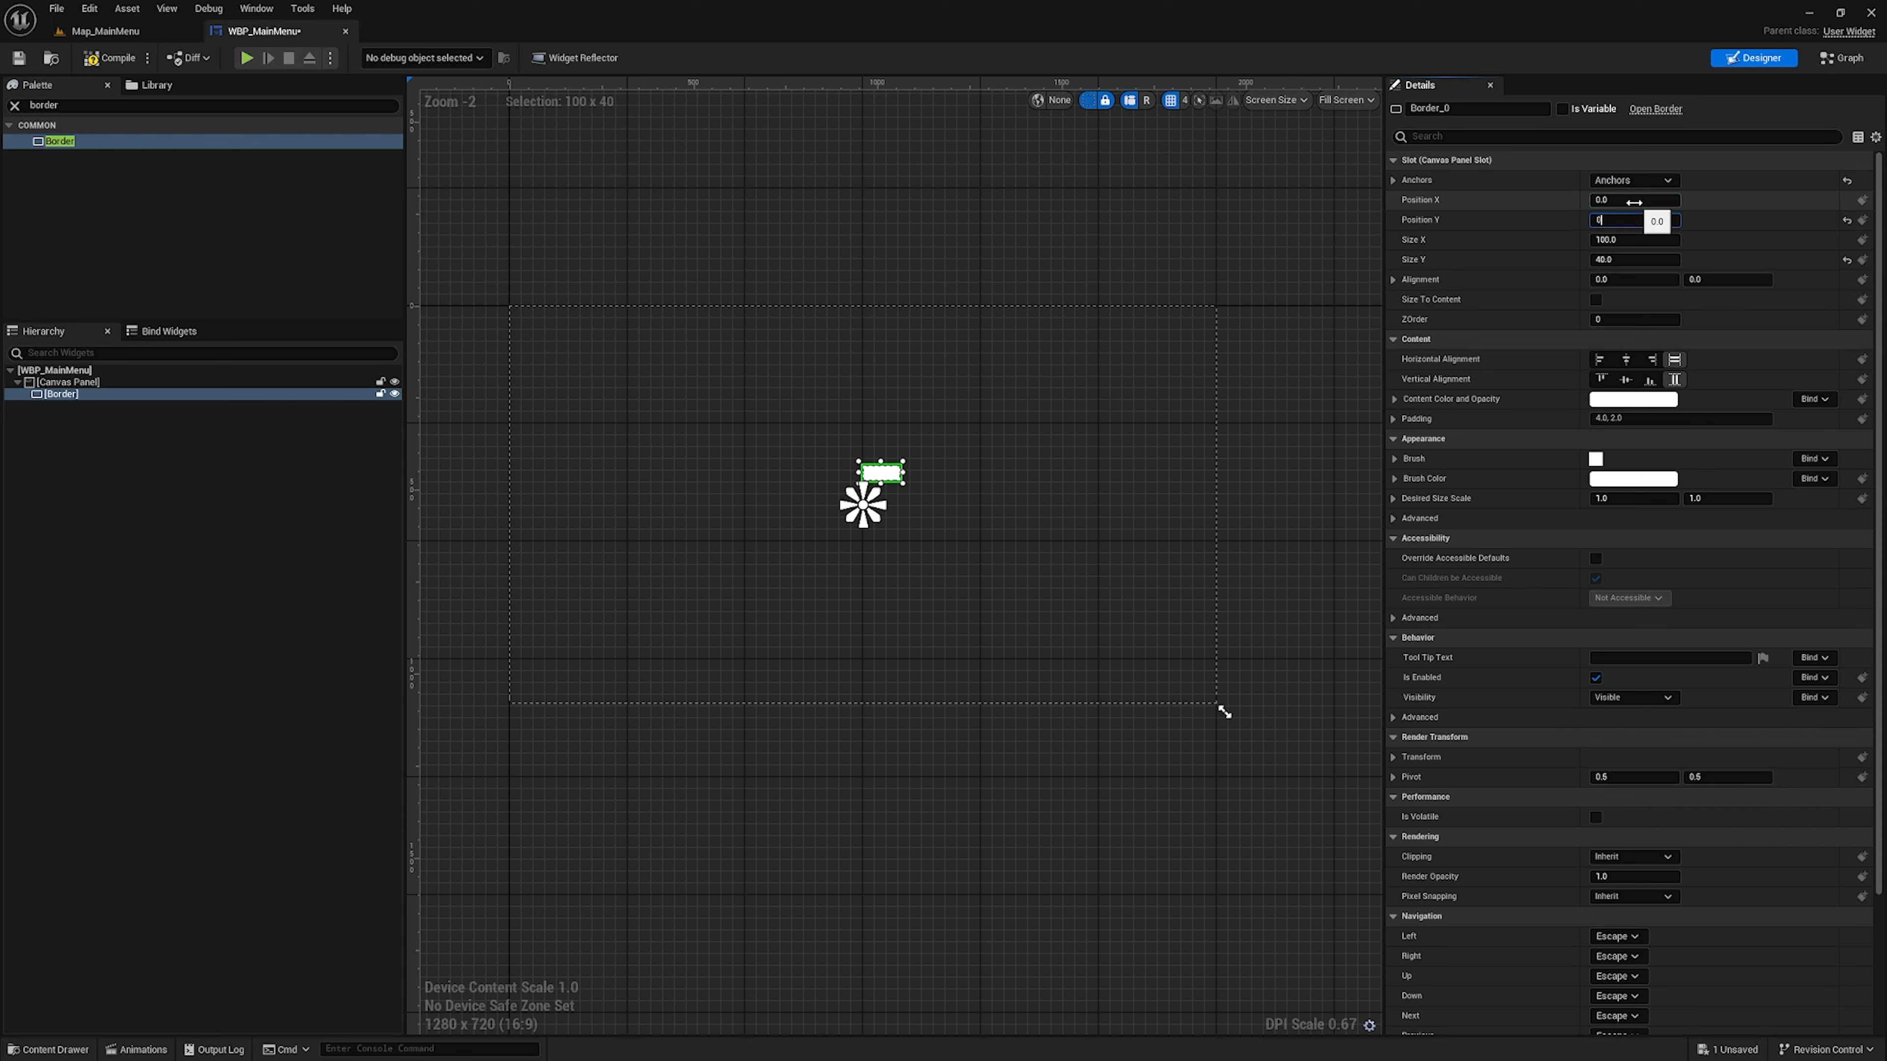
key(Tab)
Set the Border's Alignment to 0.5 on both axes and enable Size To Content
key(Tab)
key(Tab)
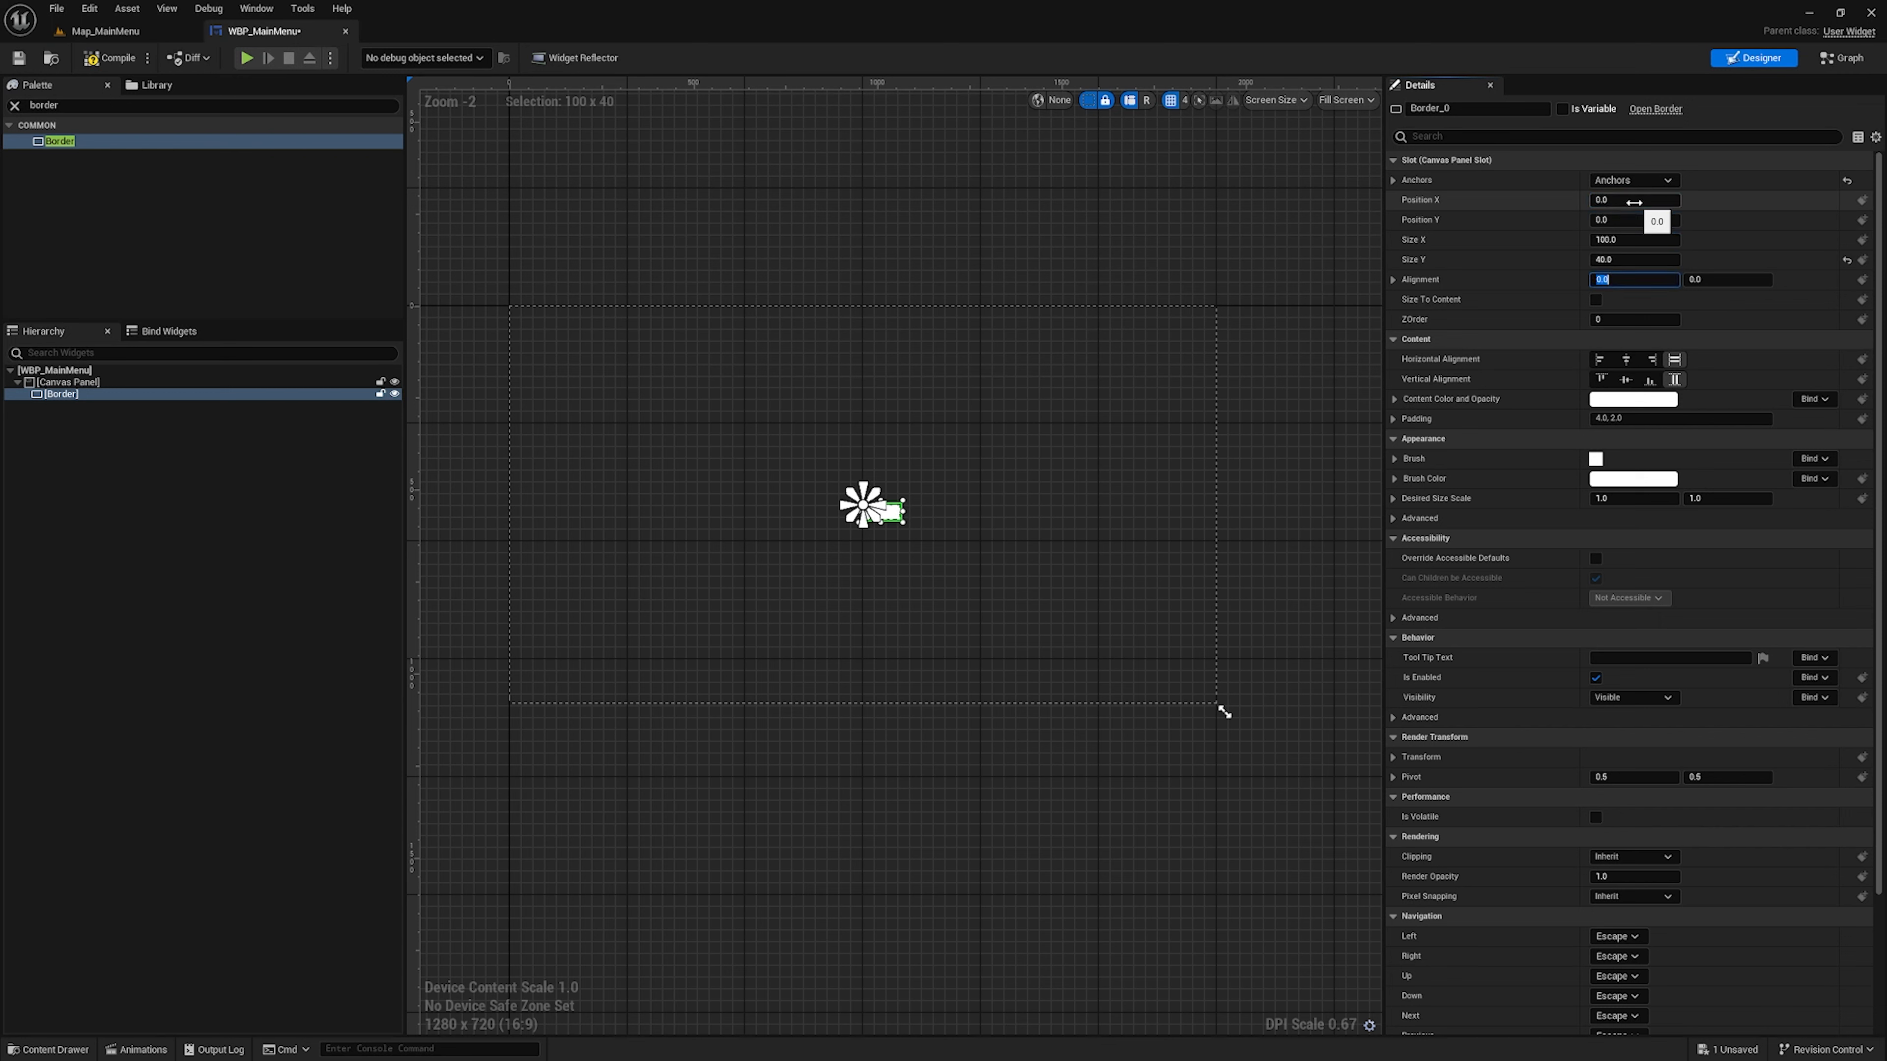
text(.5)
key(Tab)
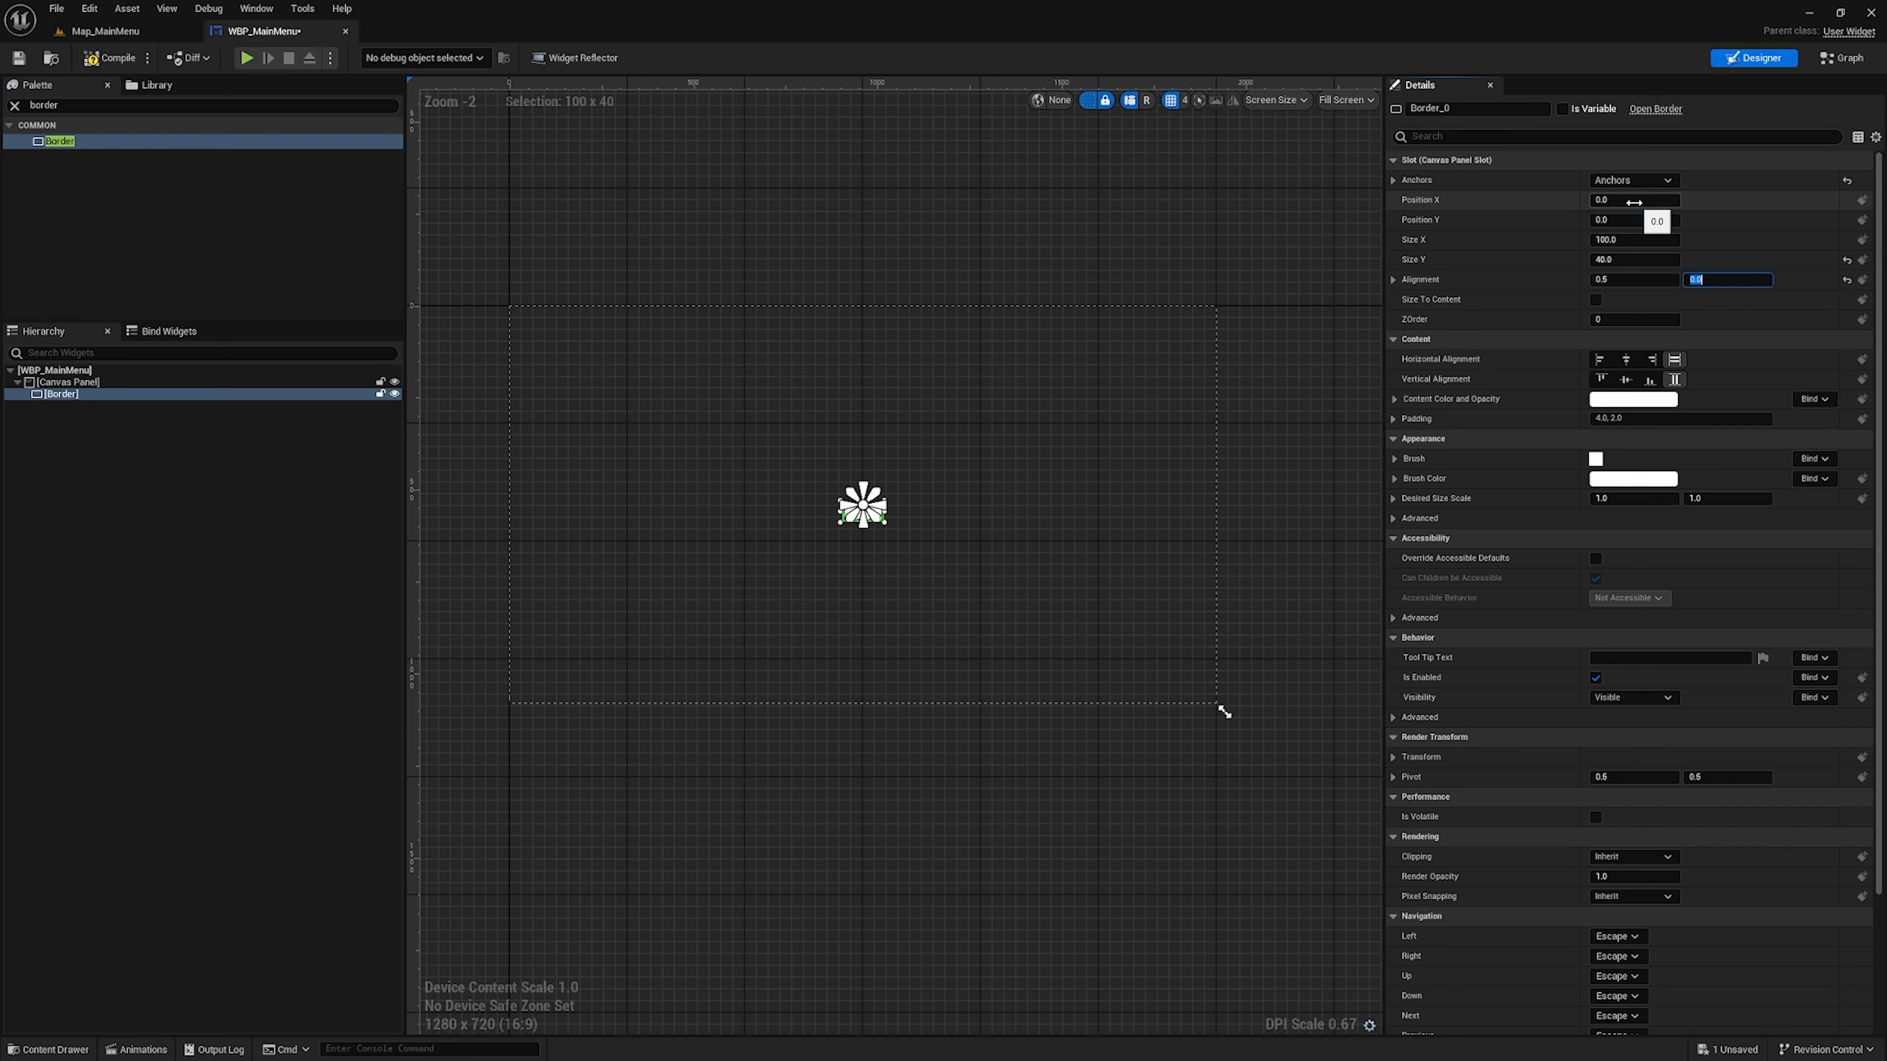
key(Tab)
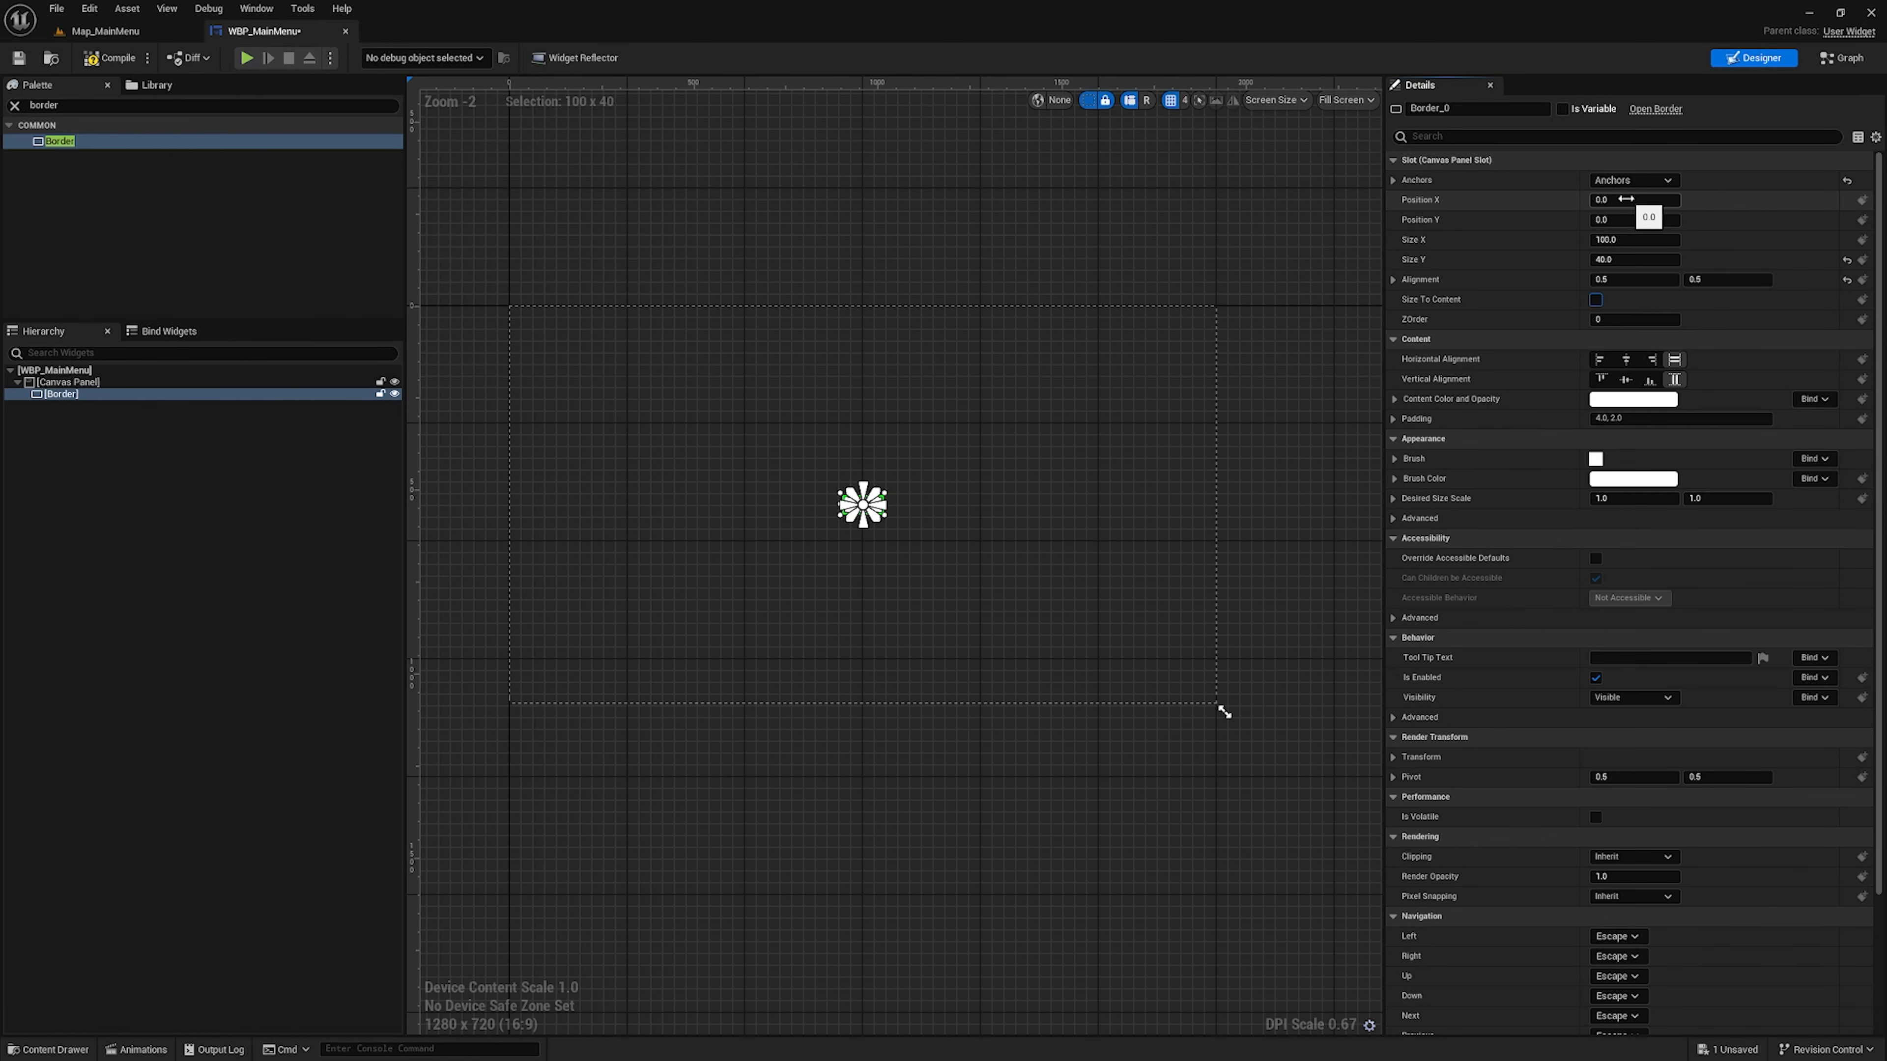
right_drag(685, 493, 745, 508)
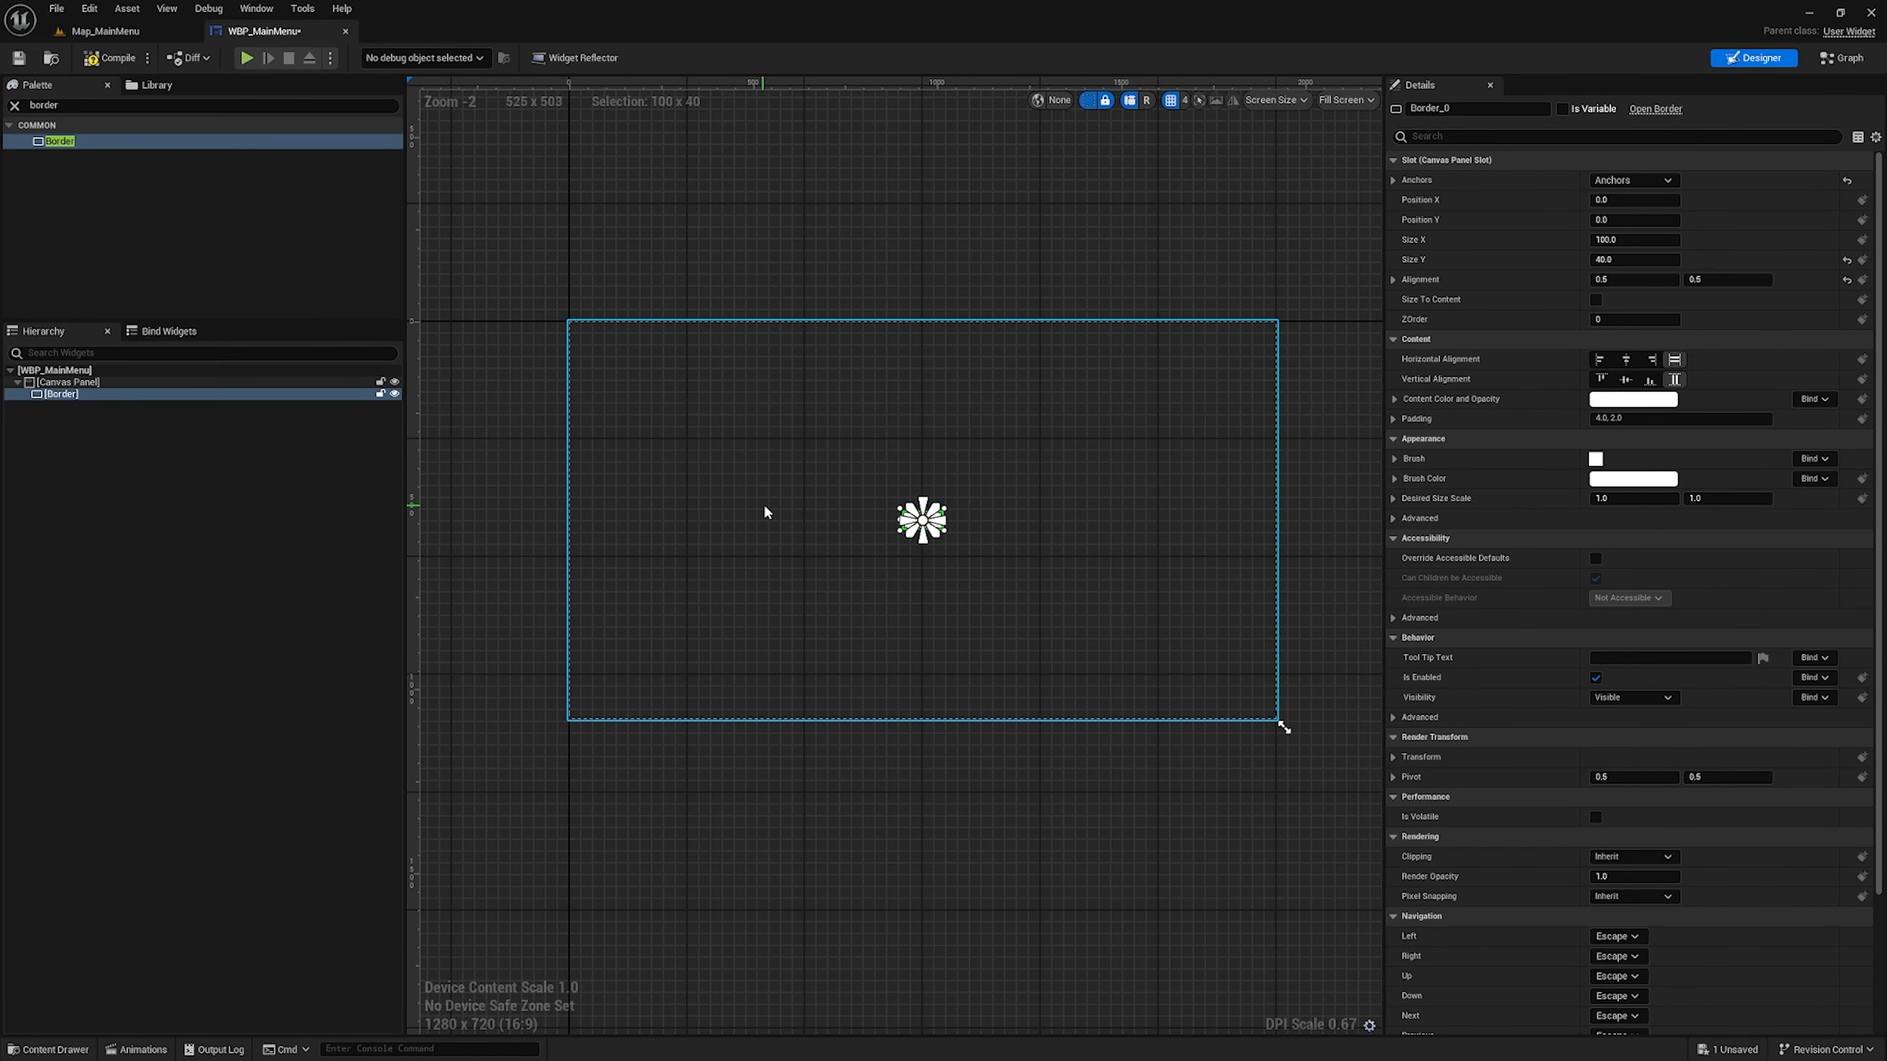
click(1596, 299)
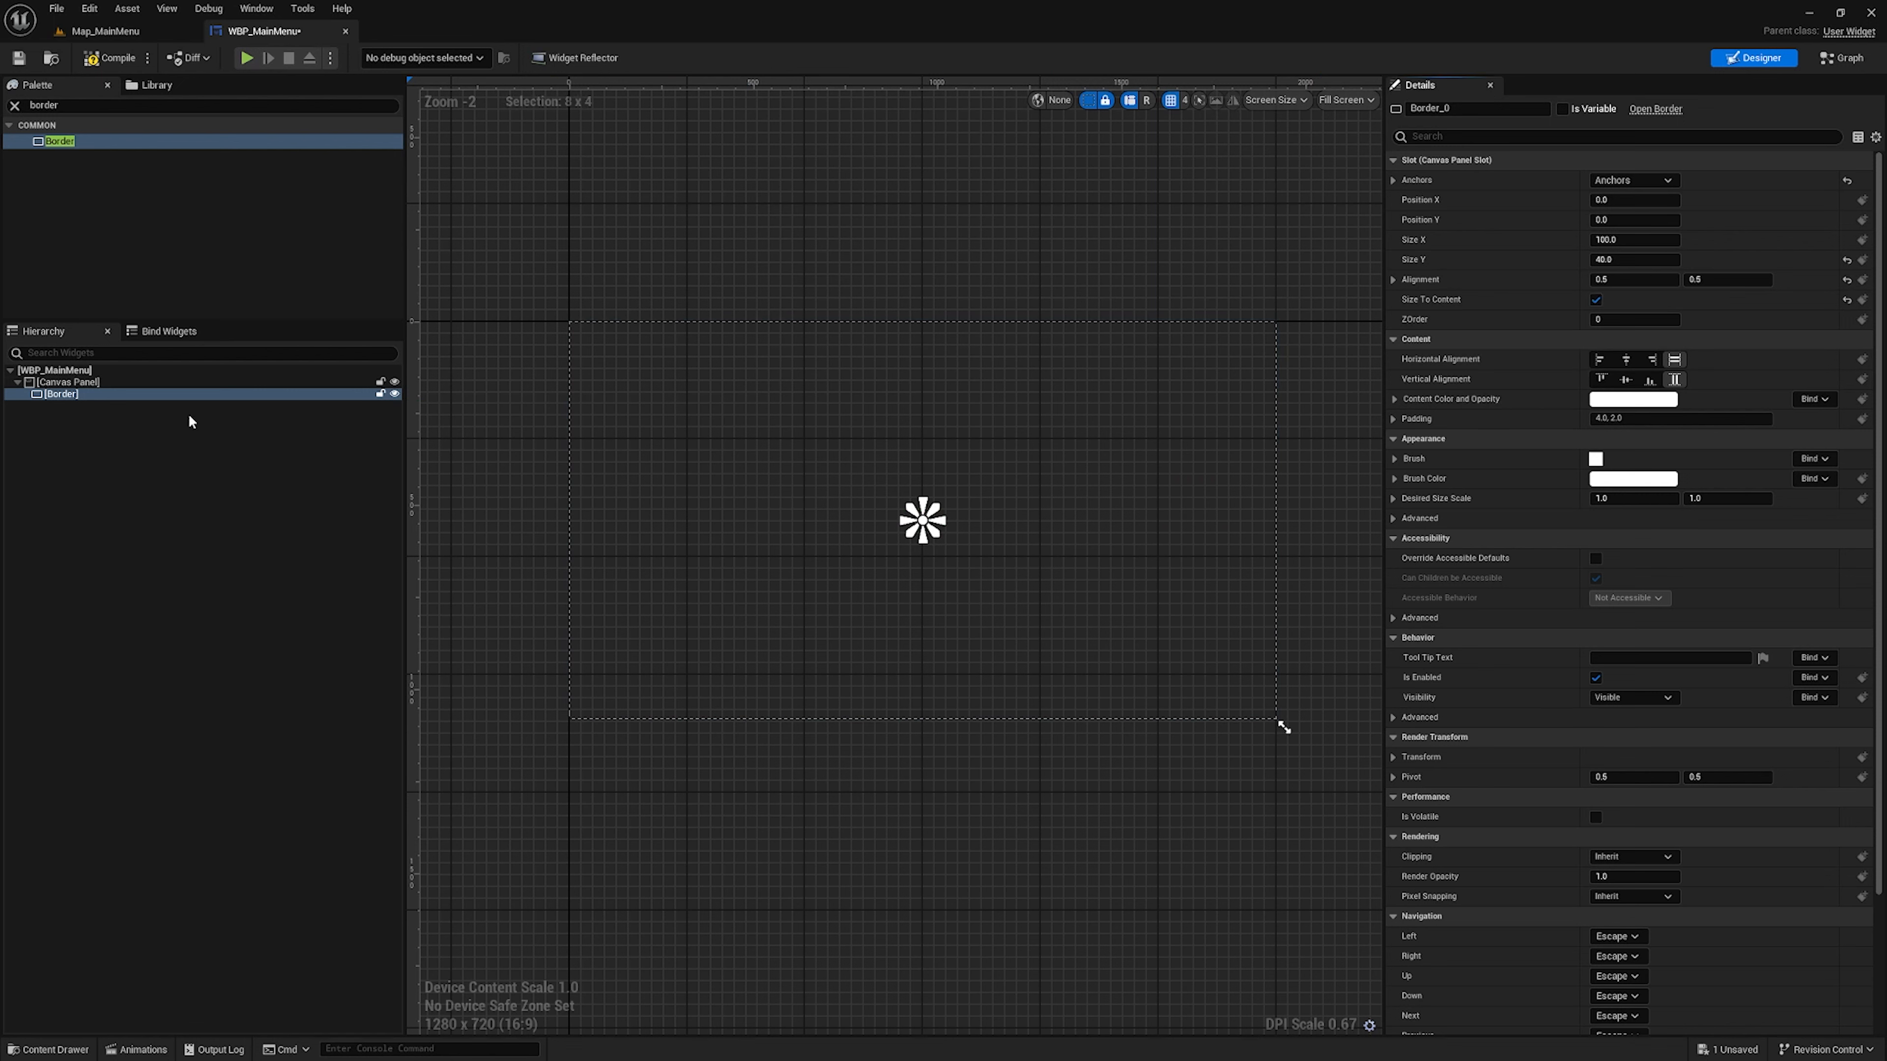
Search the widget palette for "verti" and add a Vertical Box inside the Border
click(30, 105)
text(v)
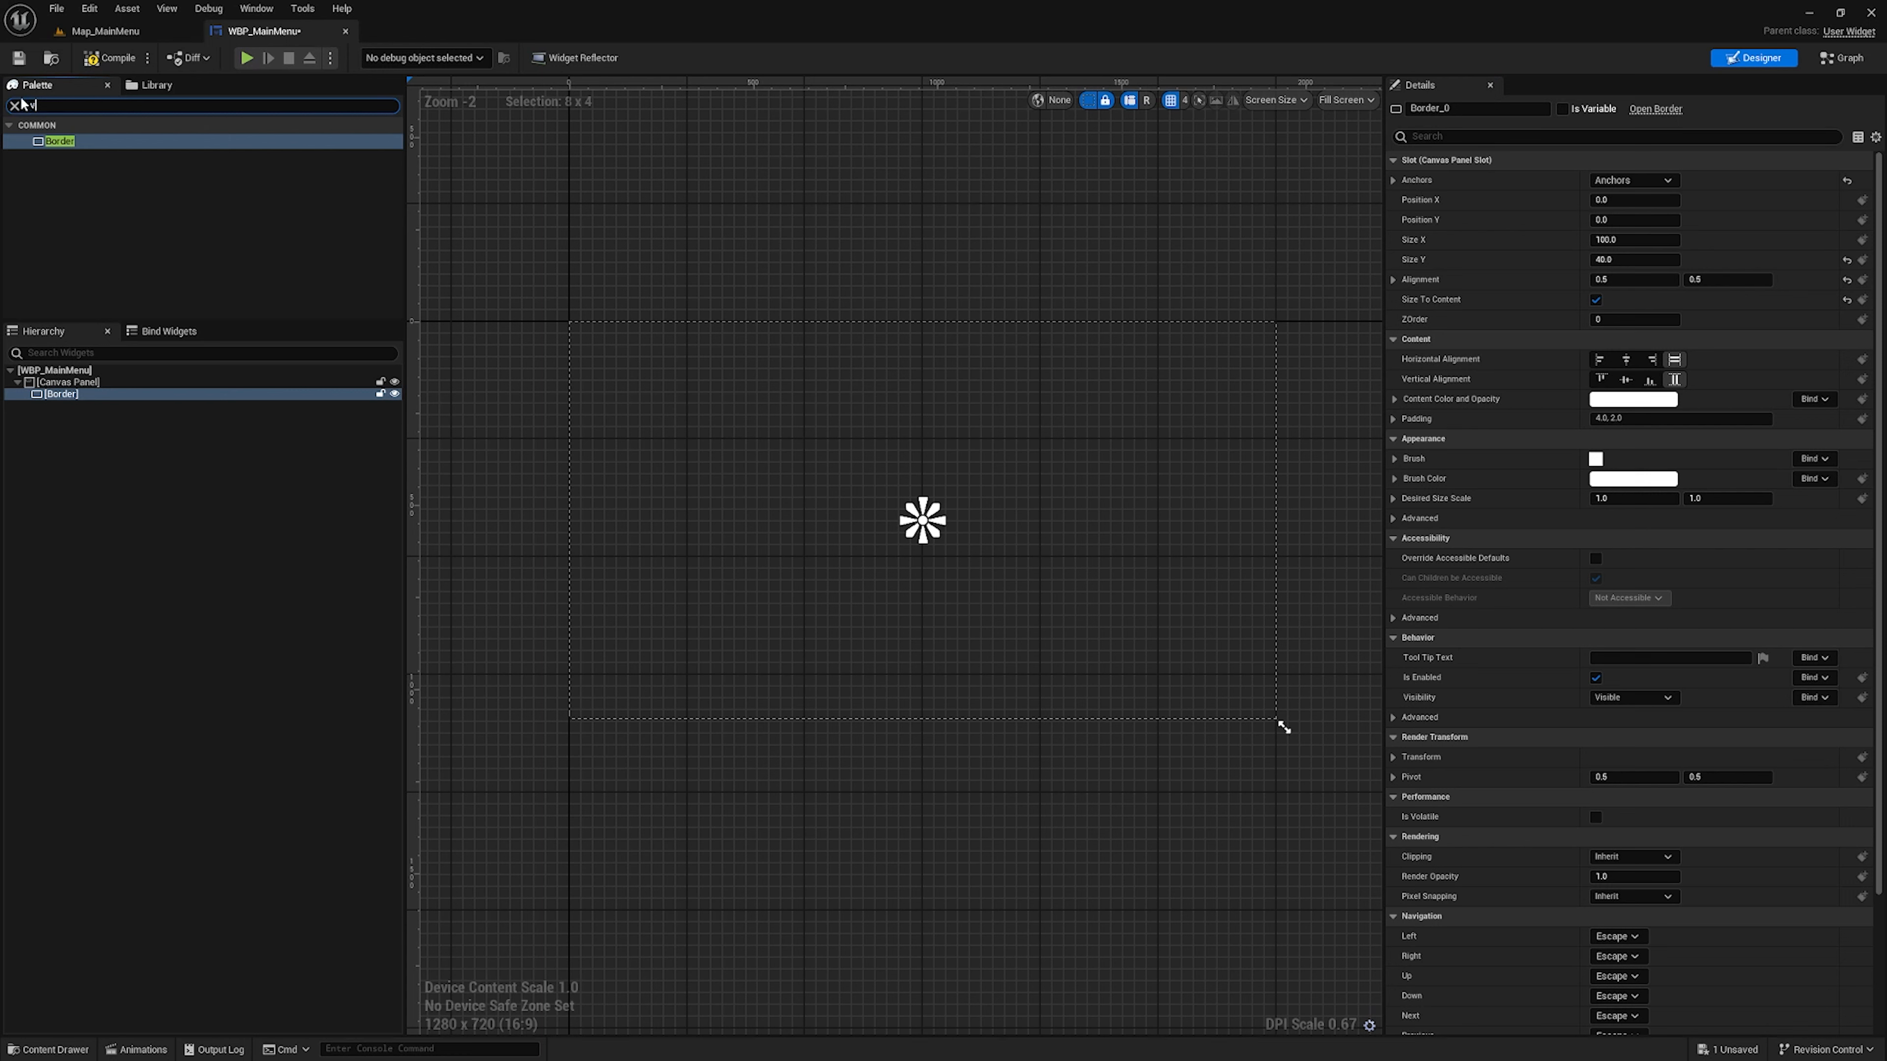
text(erti)
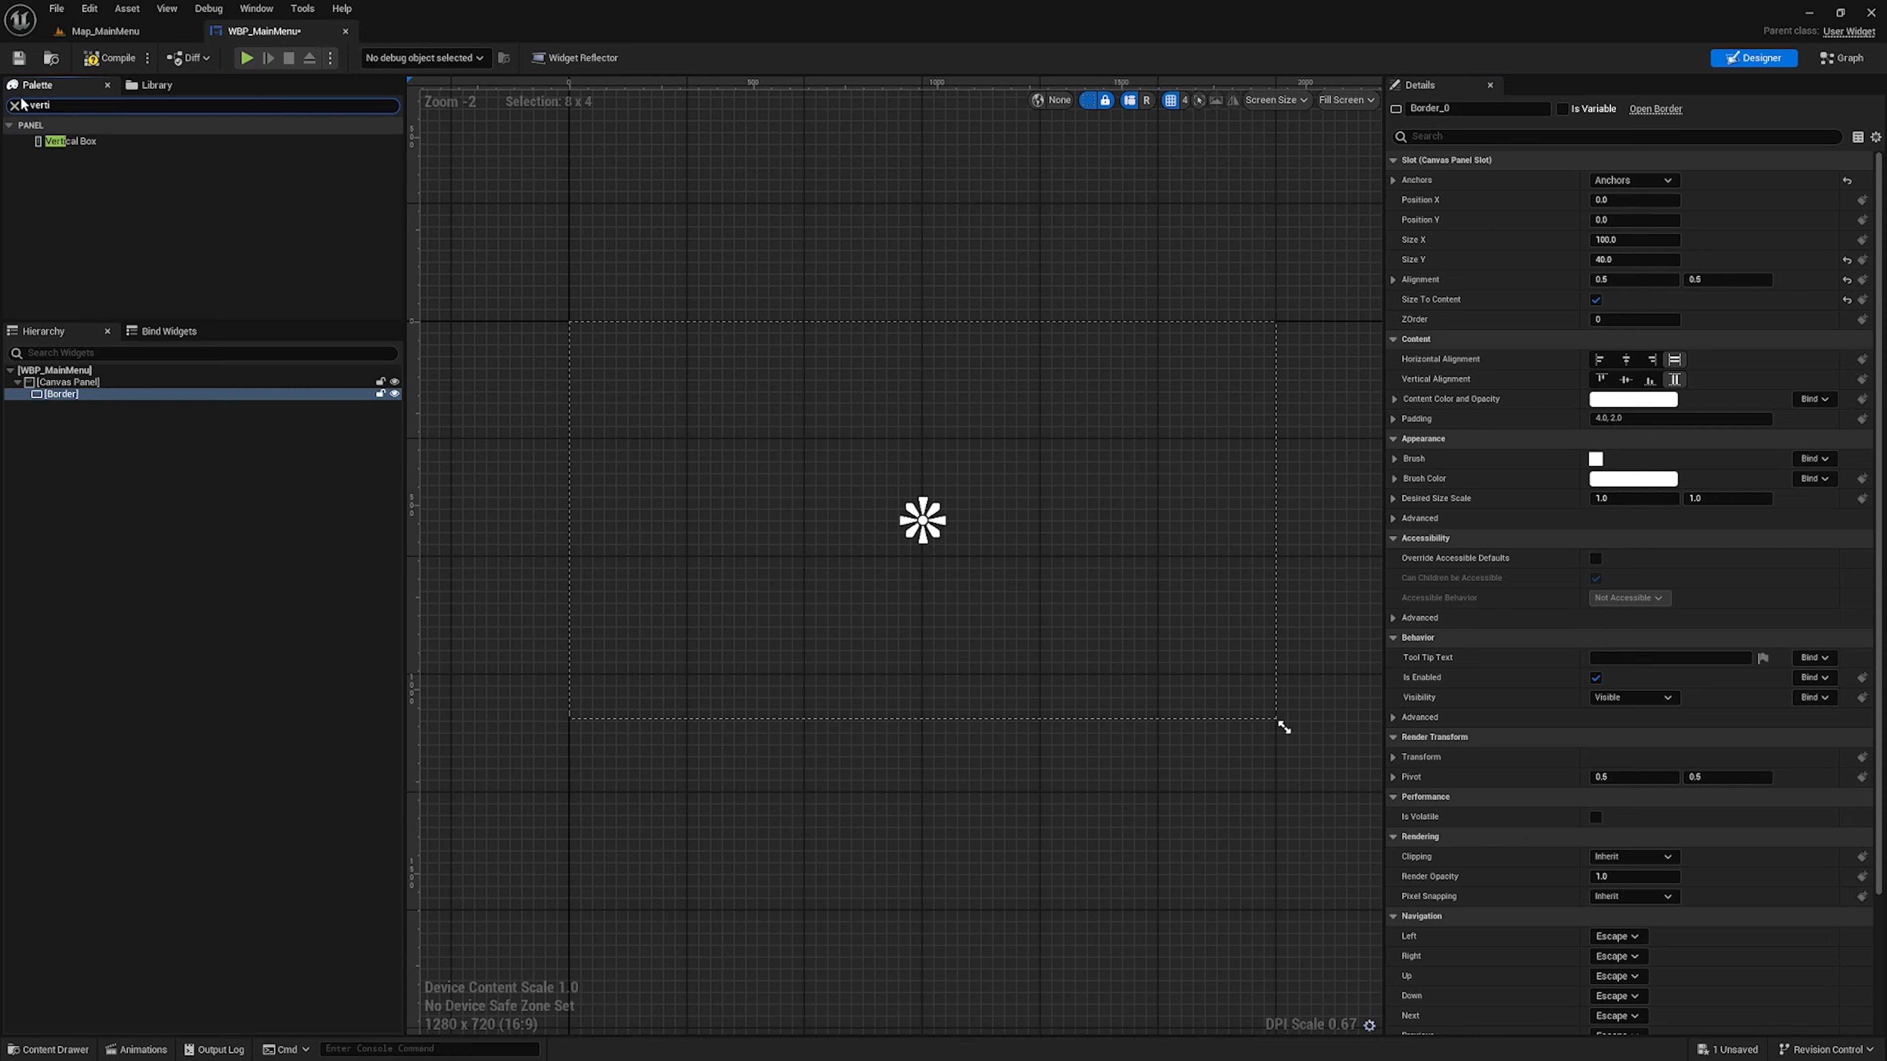
drag(97, 140, 88, 392)
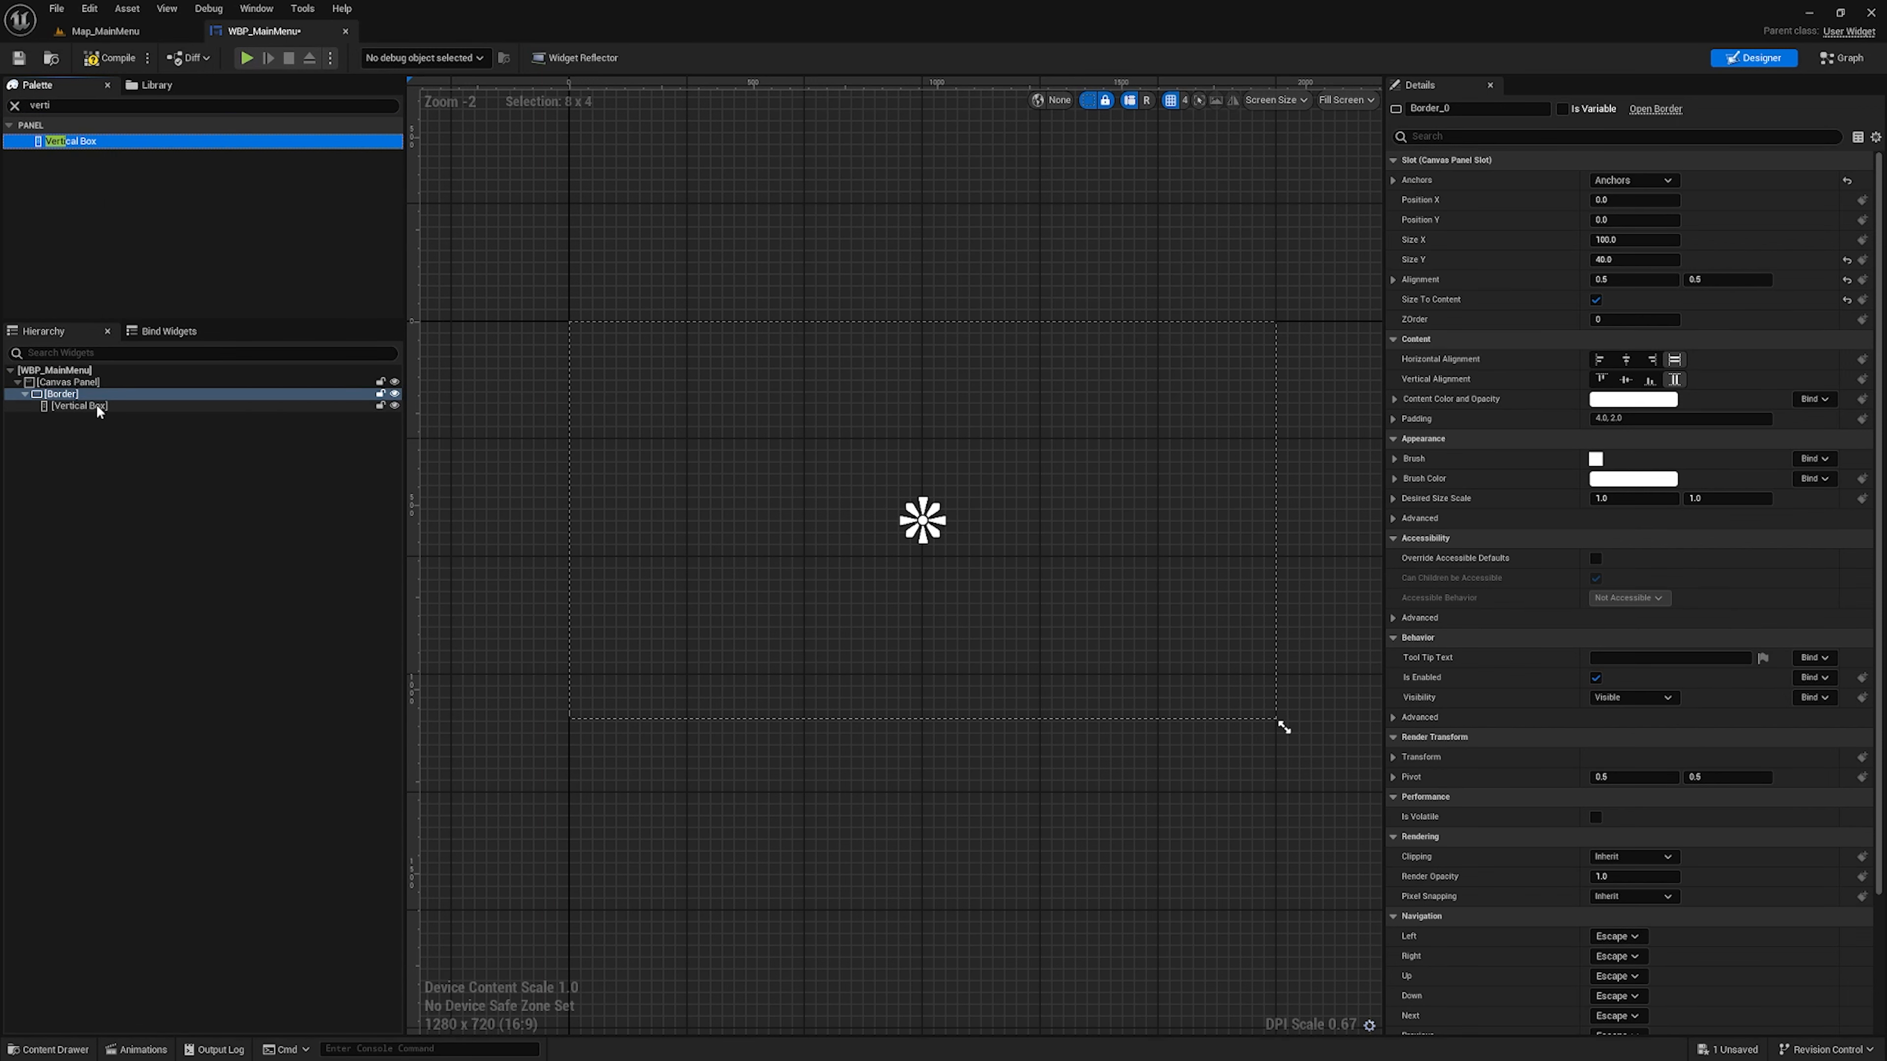
scroll(762, 498, up, 3)
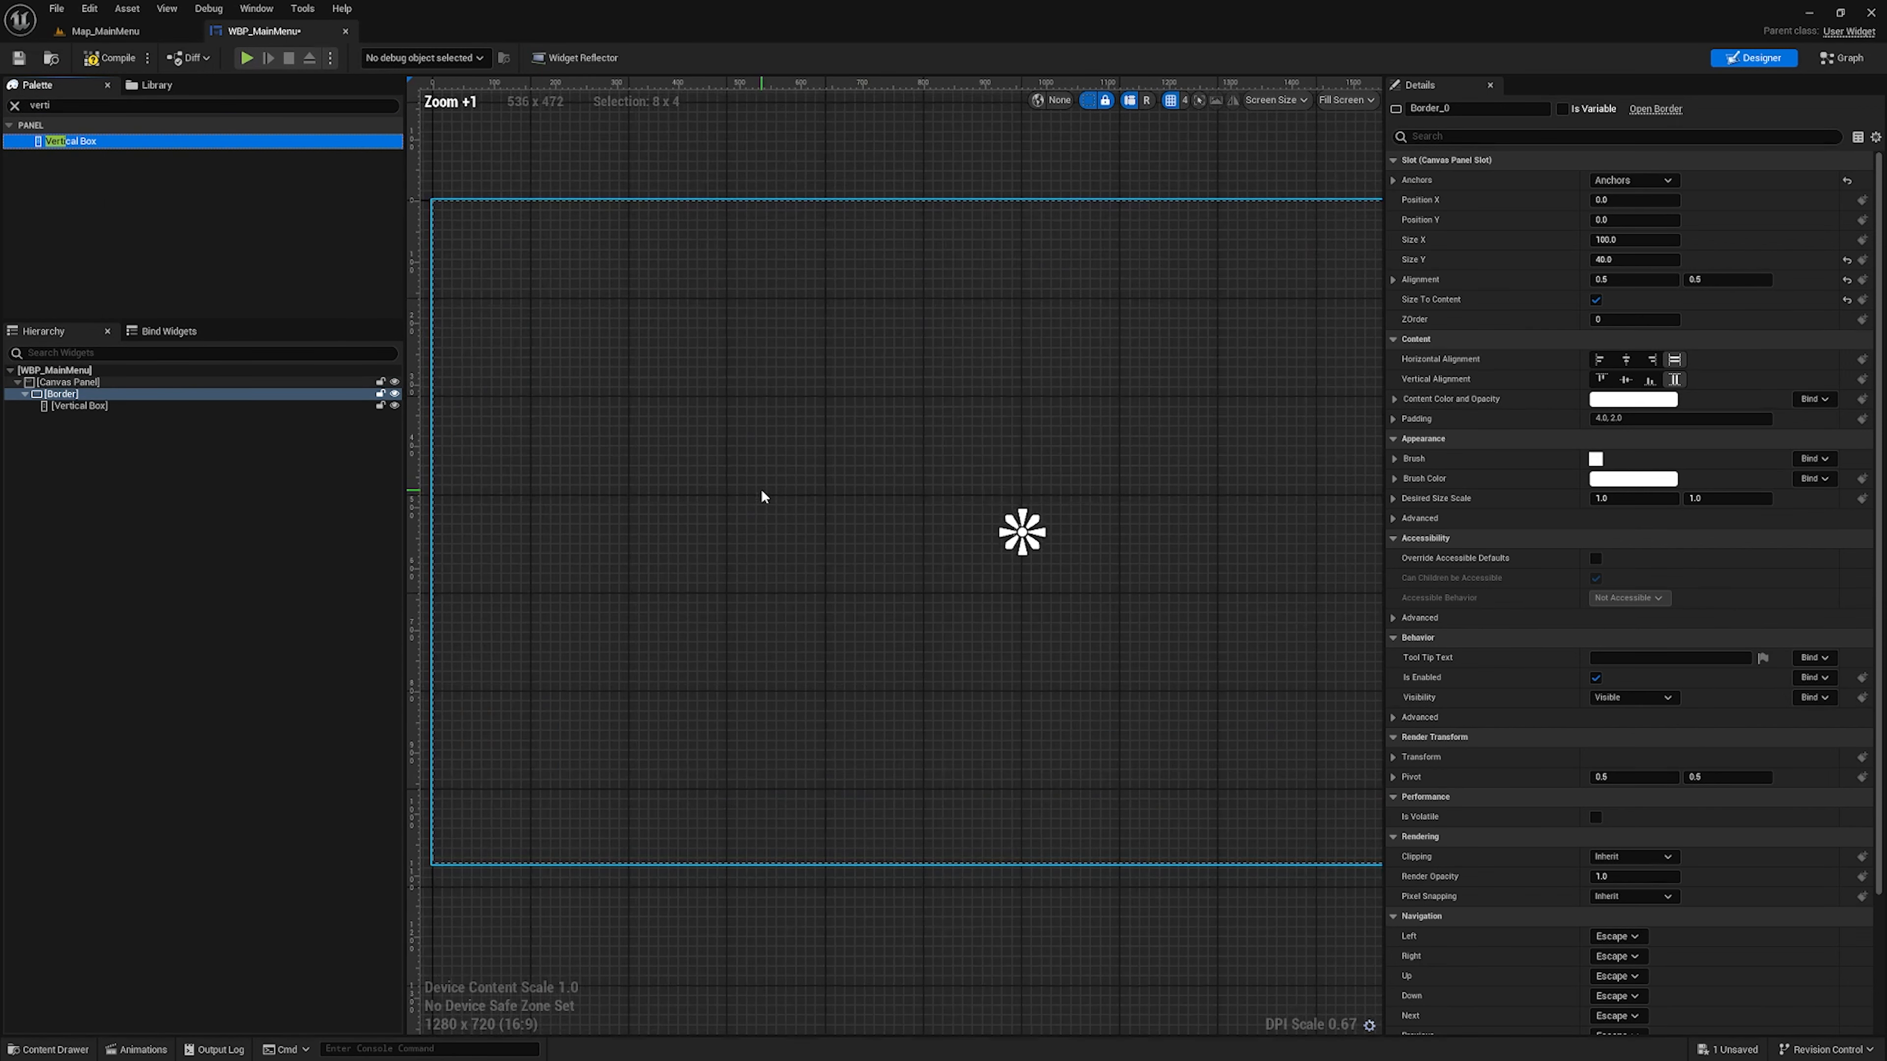
Find the Text widget by searching for "text" and add it inside the Vertical Box
click(78, 406)
click(31, 107)
text(text)
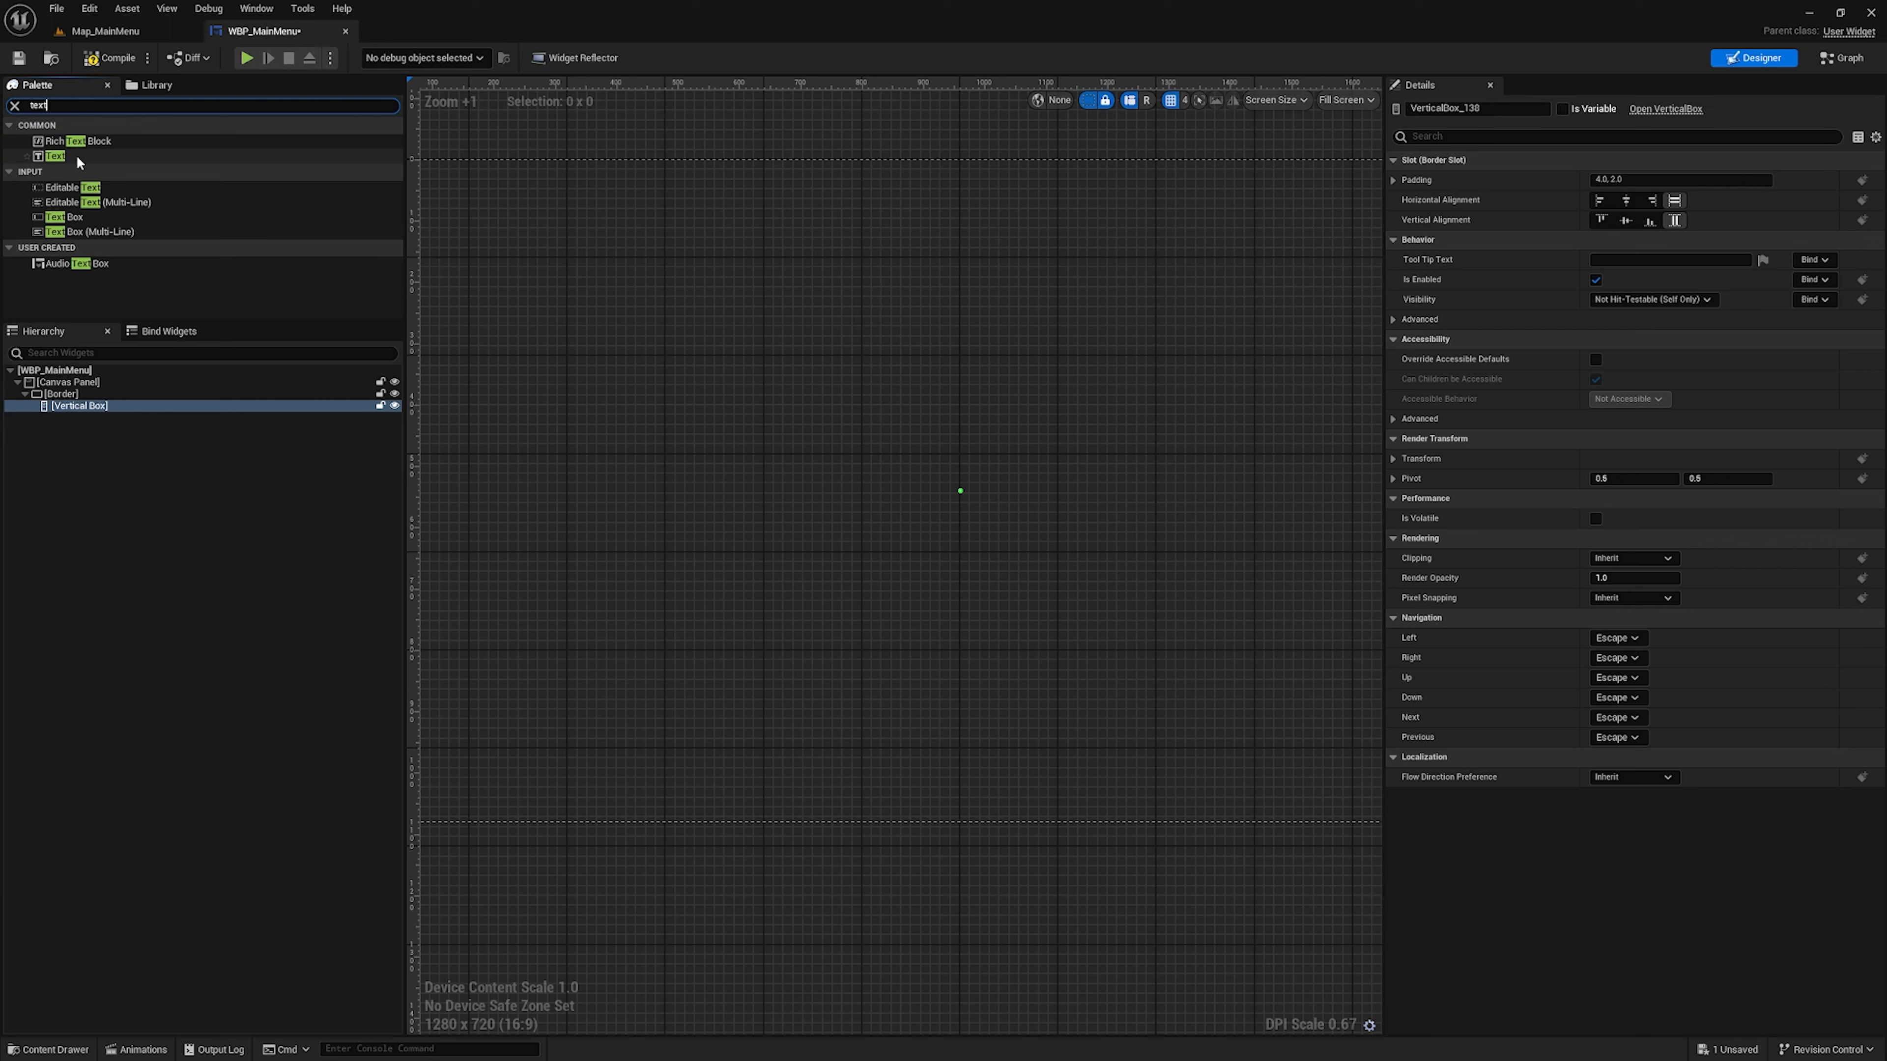
drag(54, 156, 117, 410)
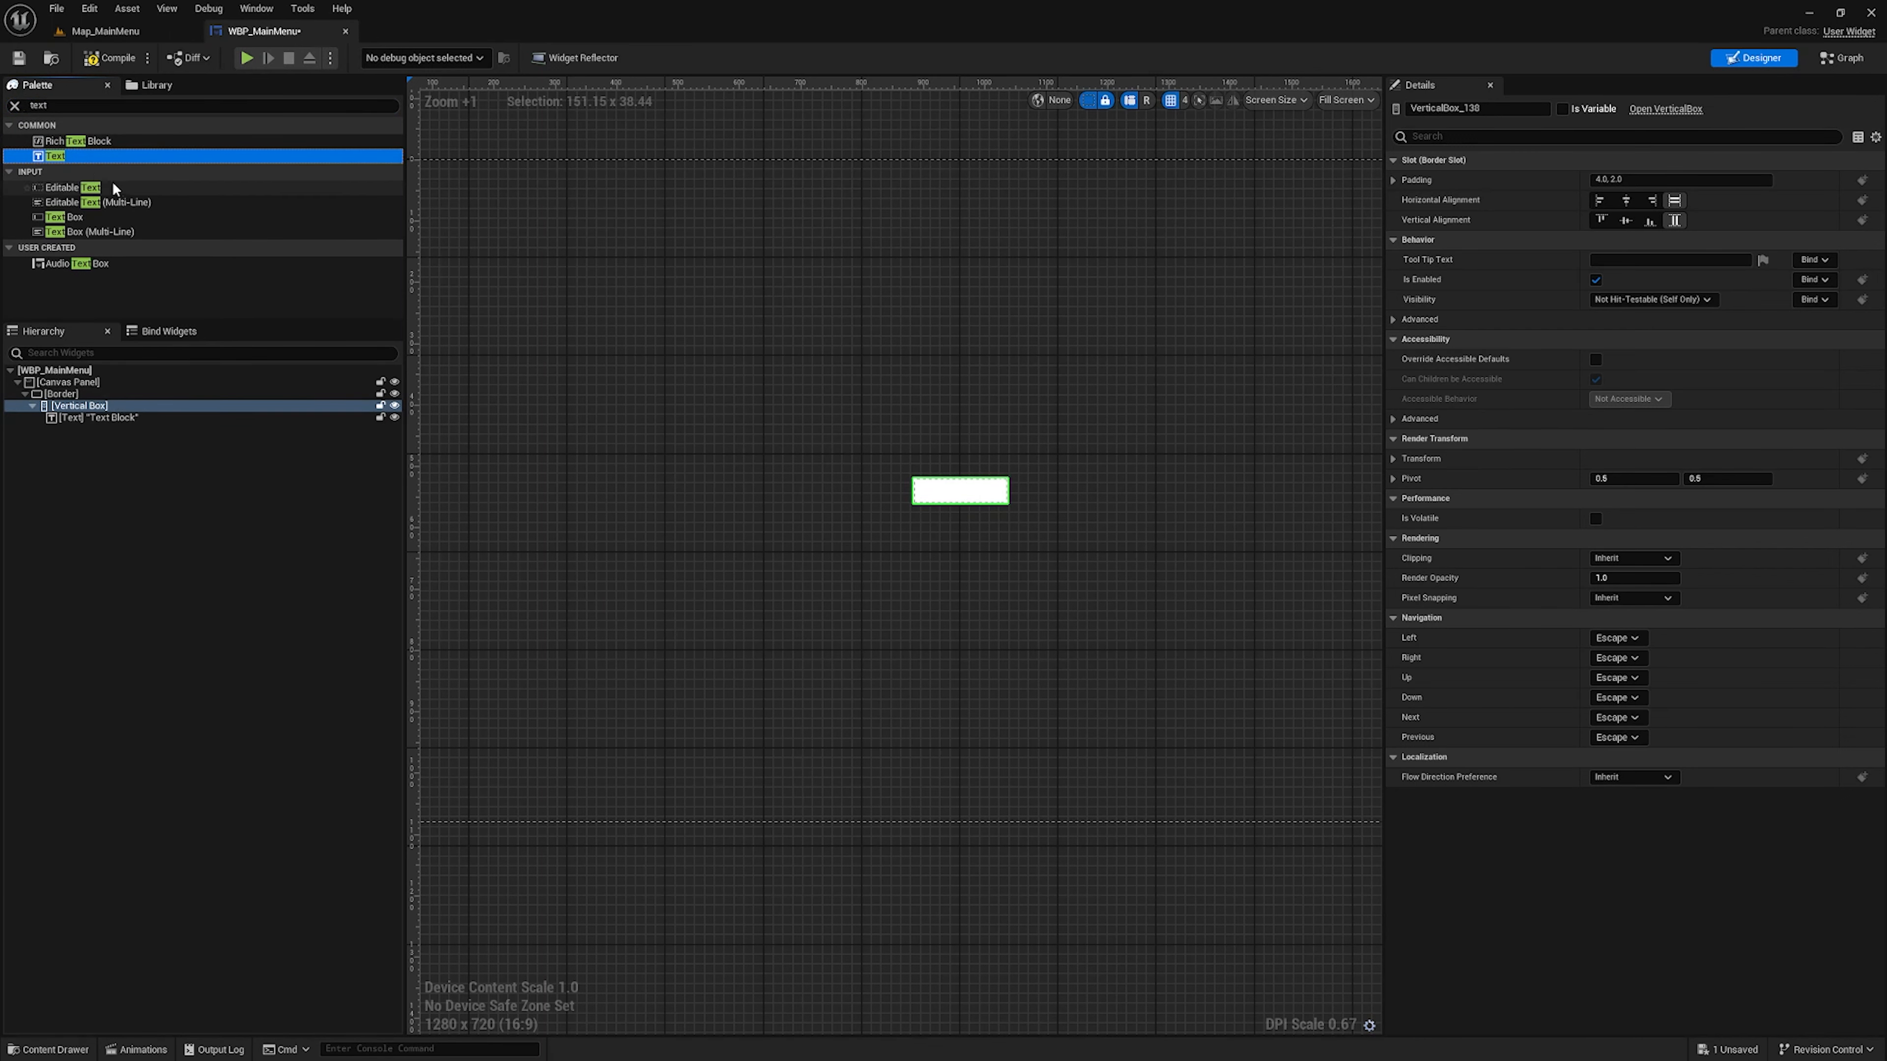
Add a Button to the Vertical Box below the text, and nest a Text widget inside that button
click(24, 106)
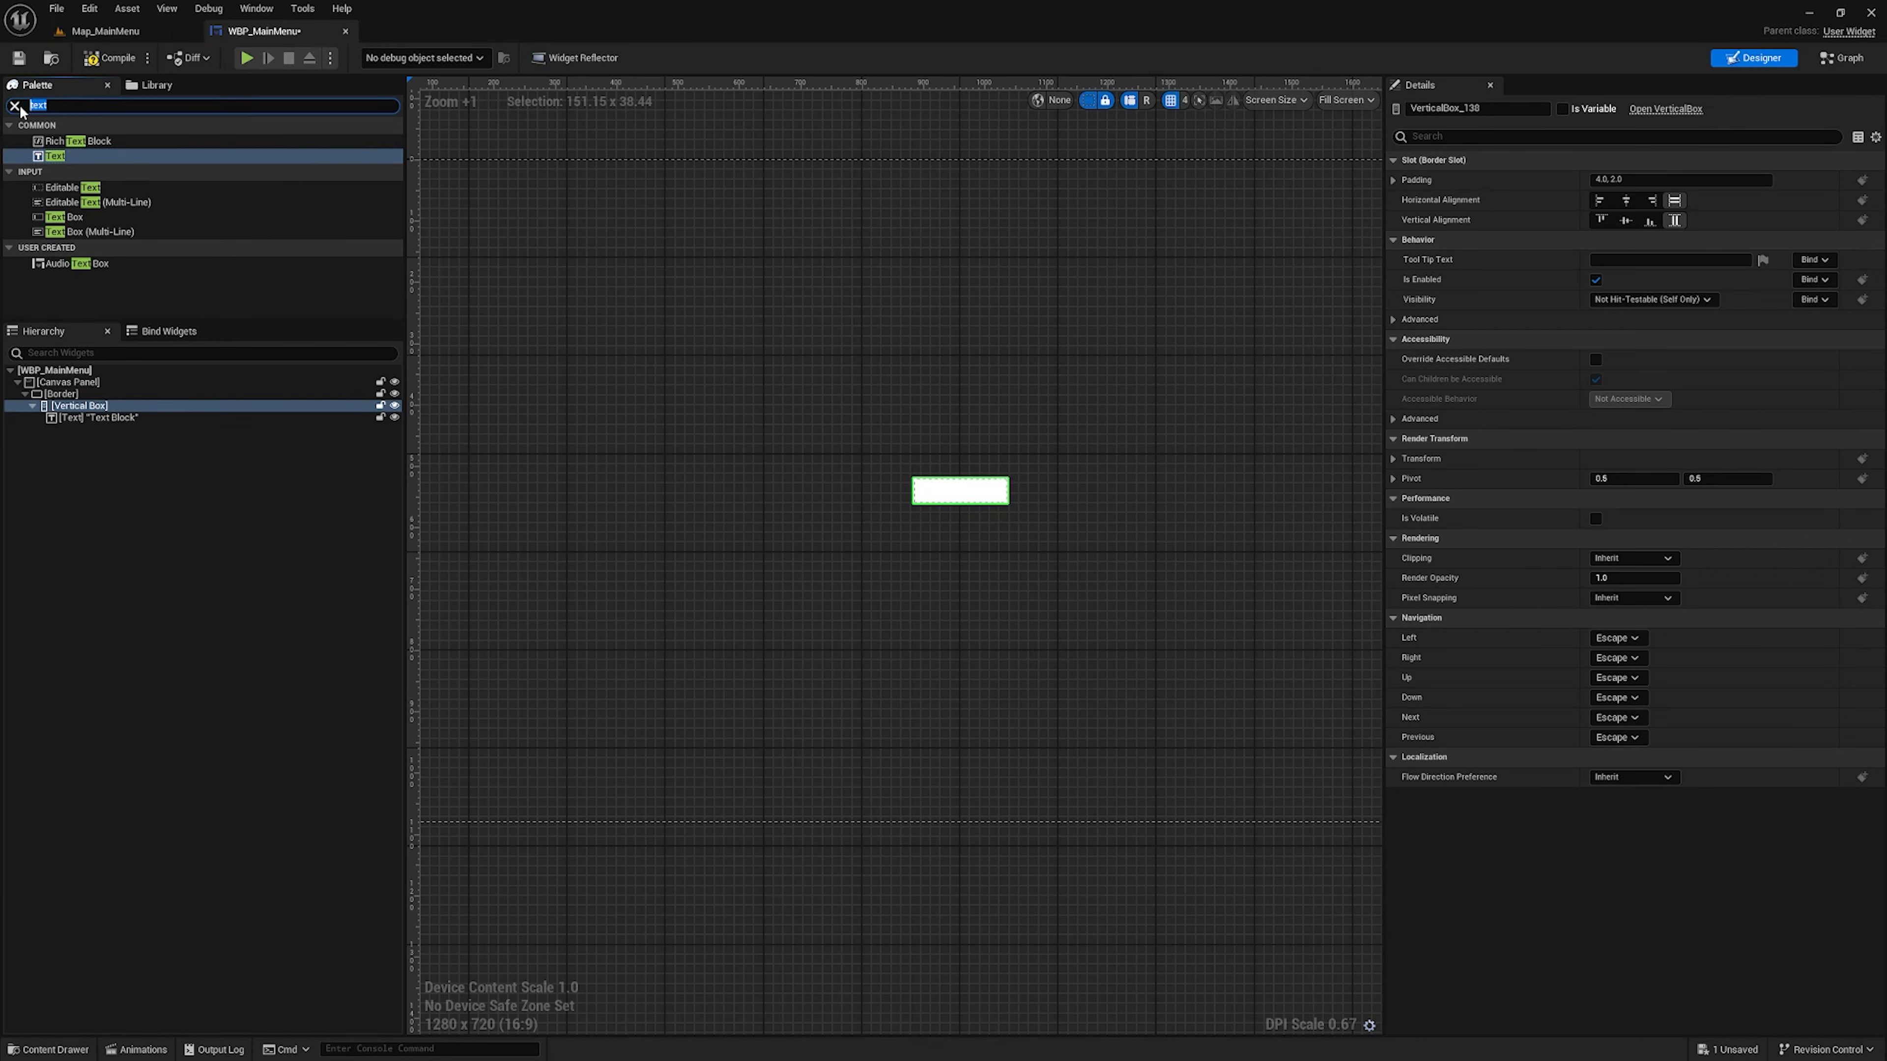
text(button)
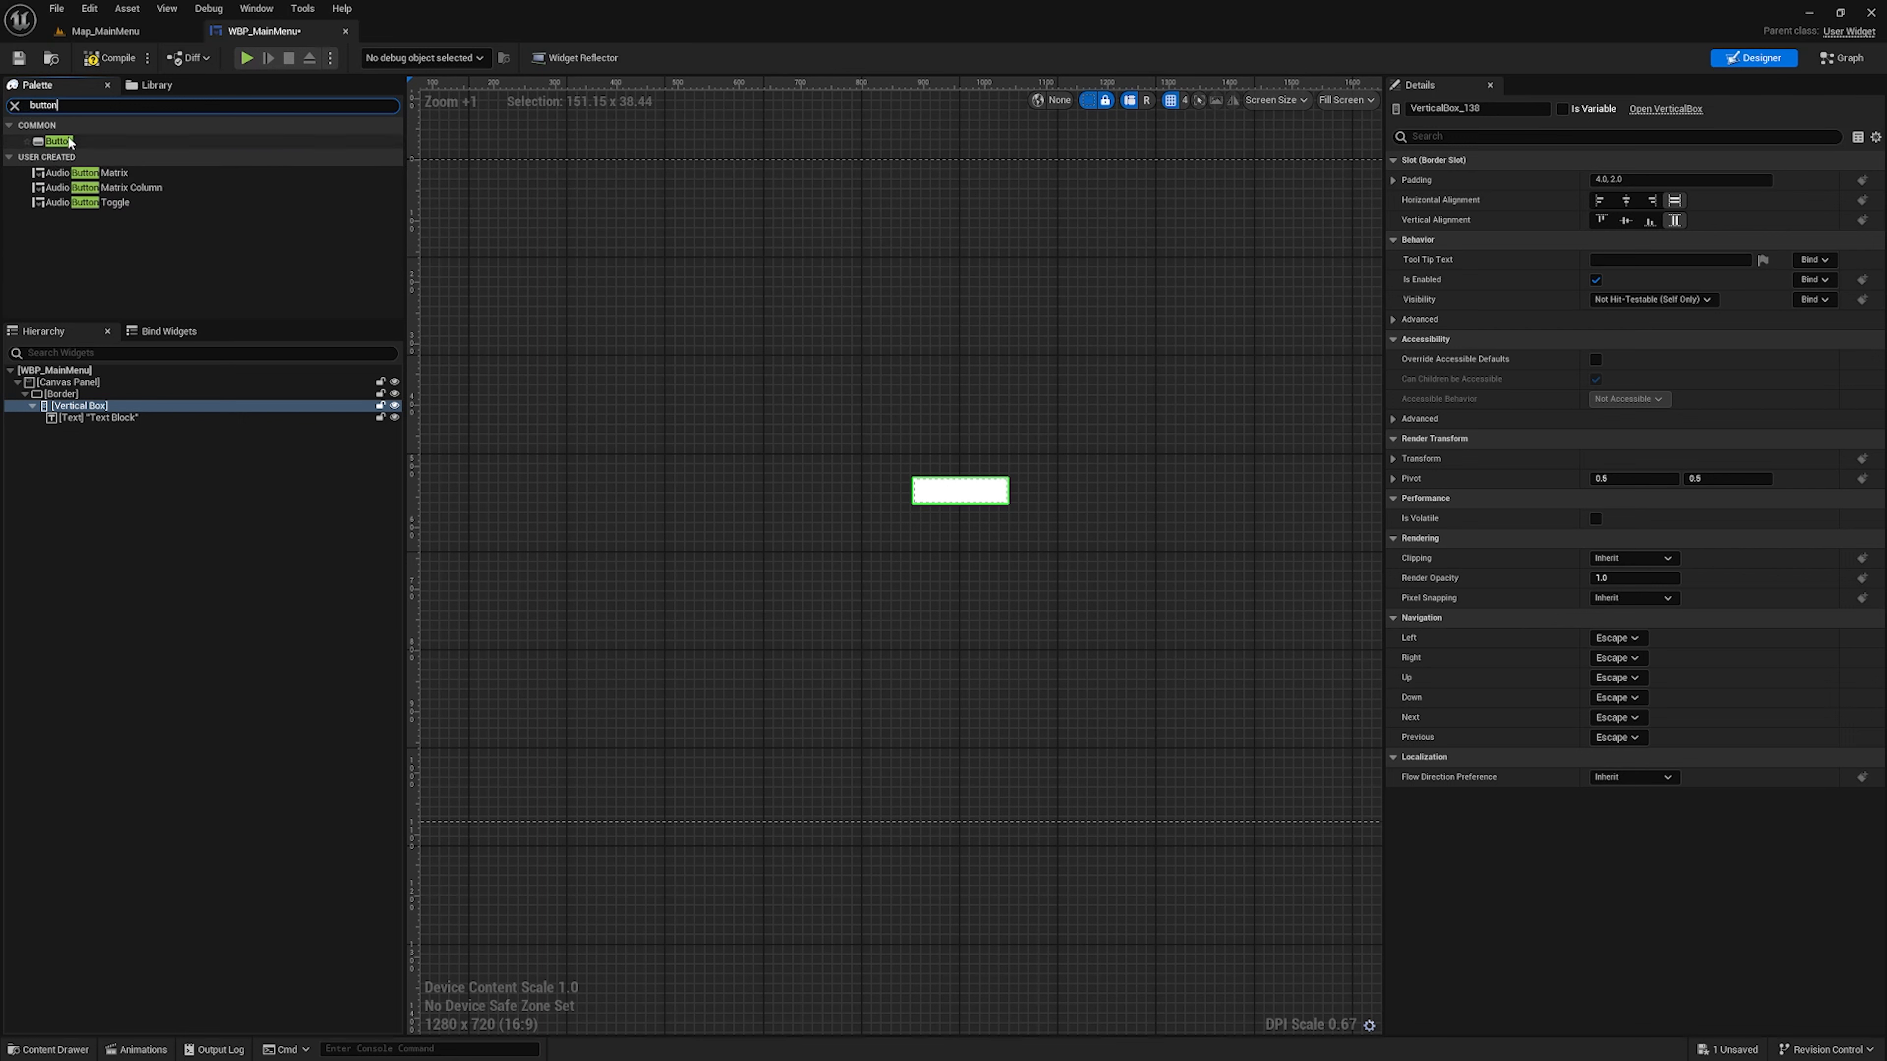
drag(58, 141, 112, 406)
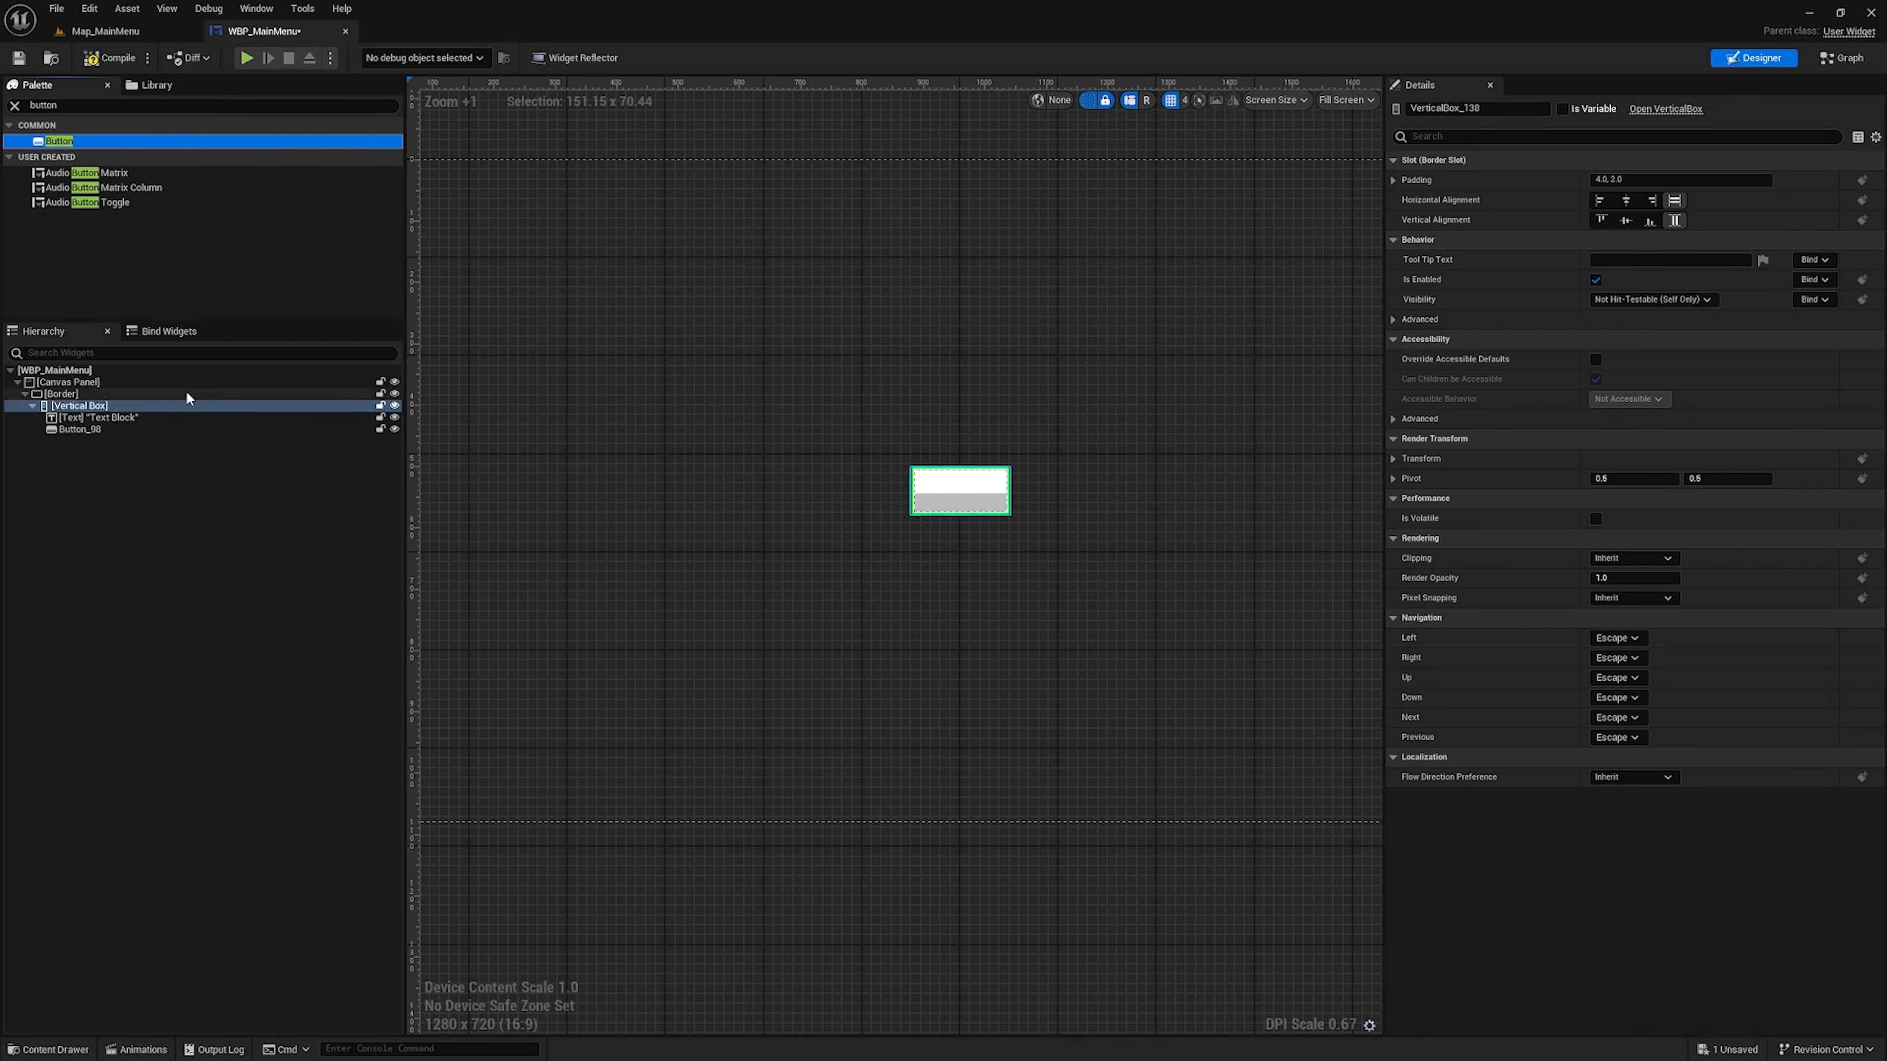
click(14, 106)
text(text)
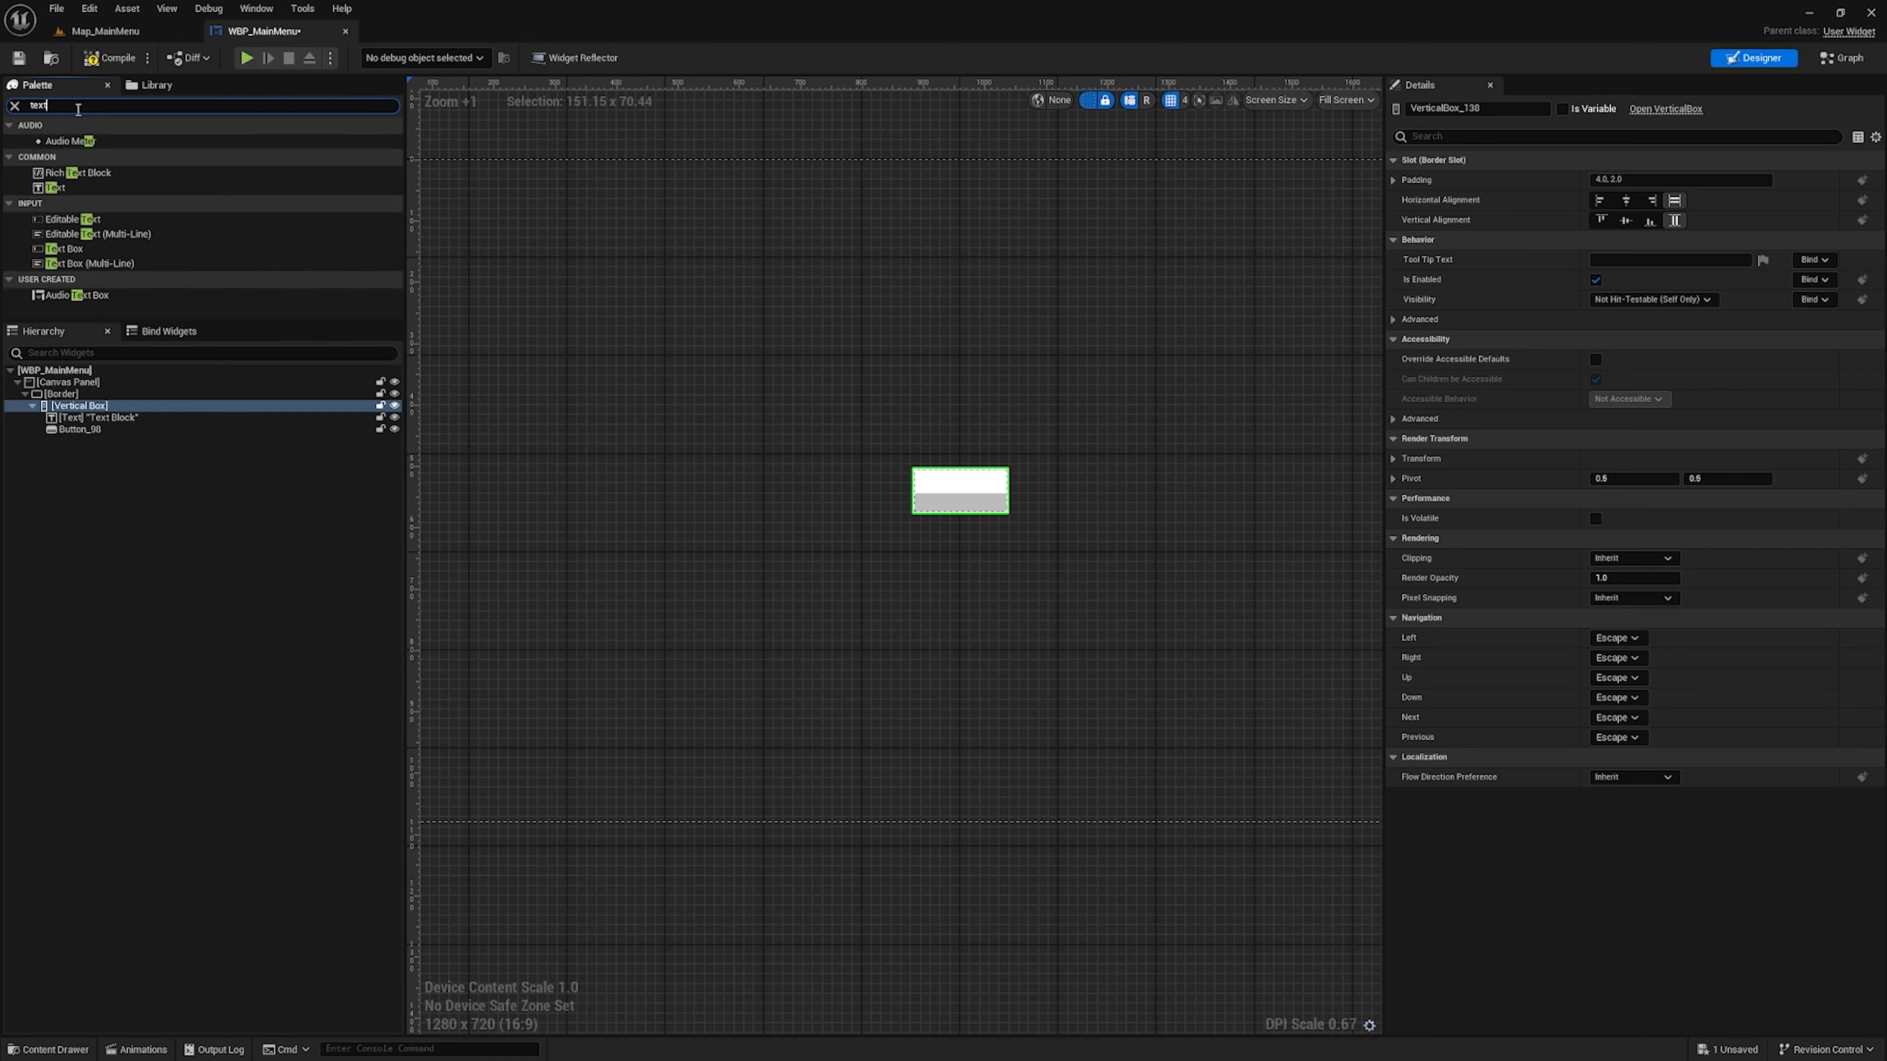
click(86, 158)
drag(93, 444, 92, 430)
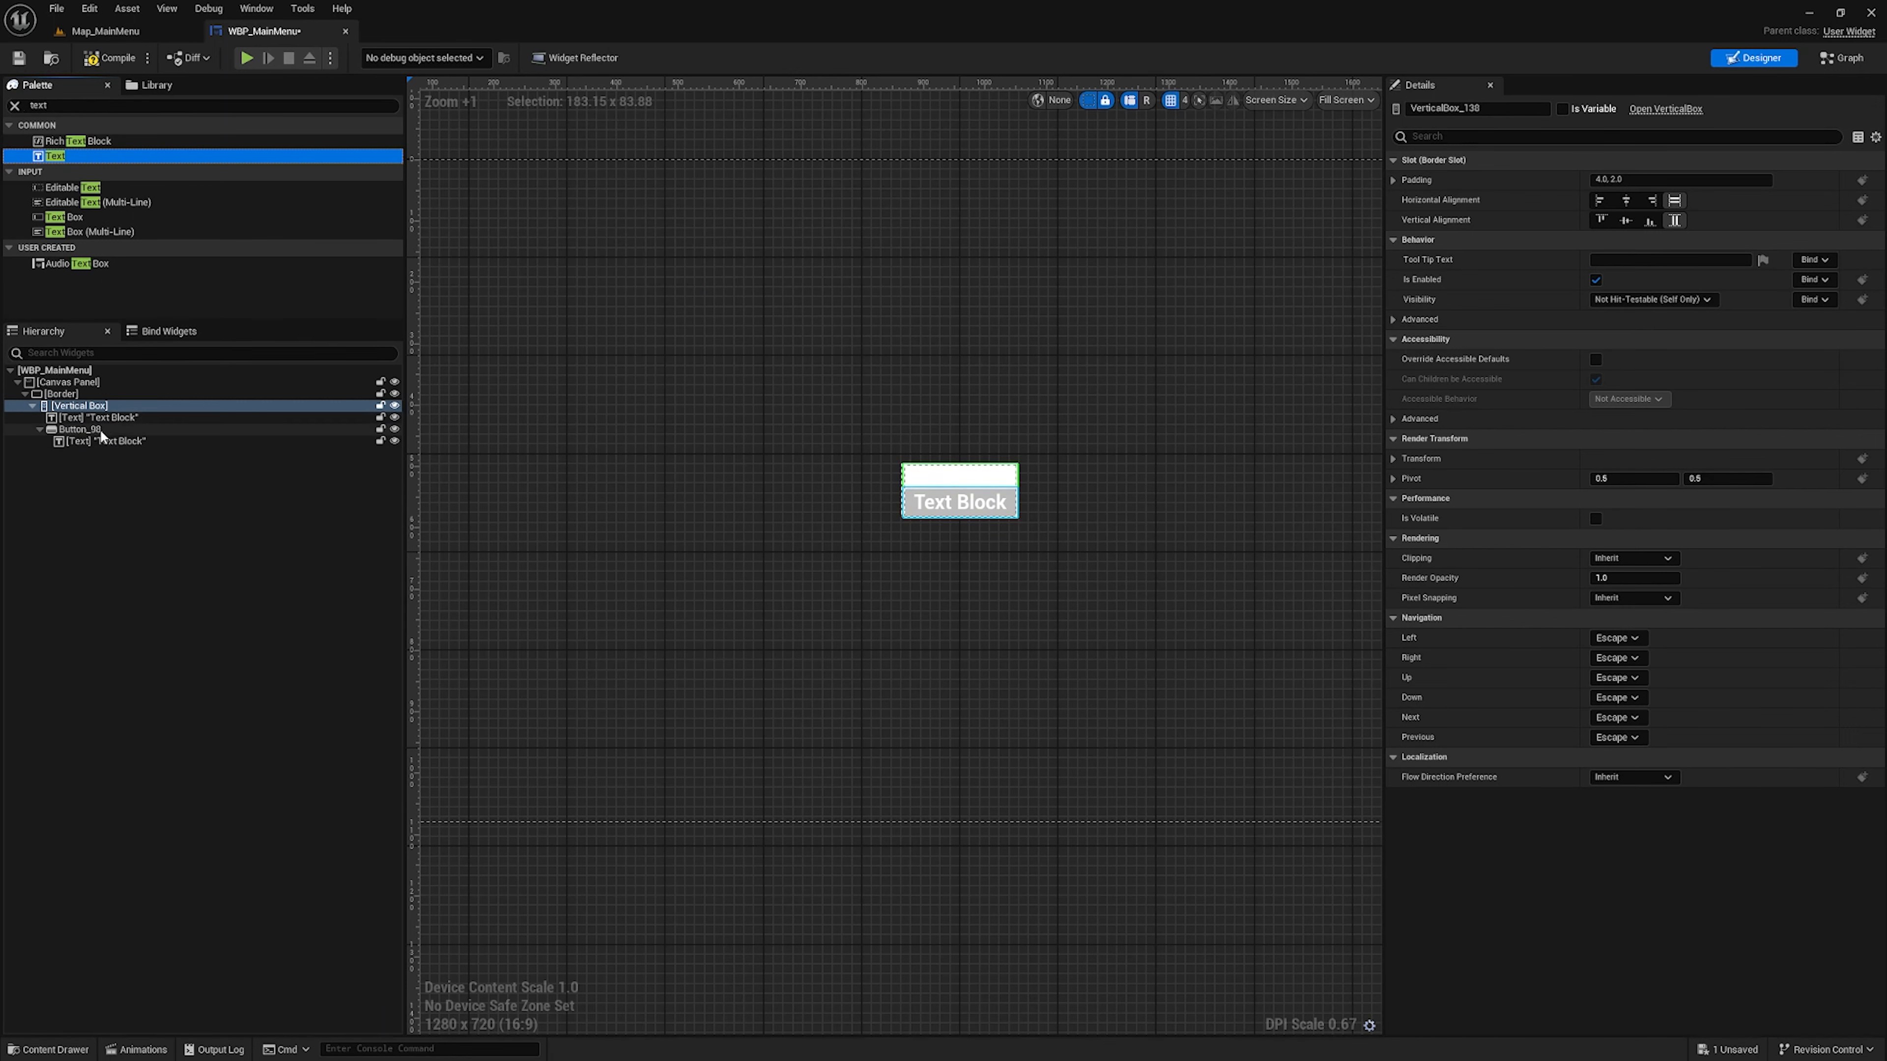
Duplicate the button together with its nested text inside the Vertical Box
click(101, 431)
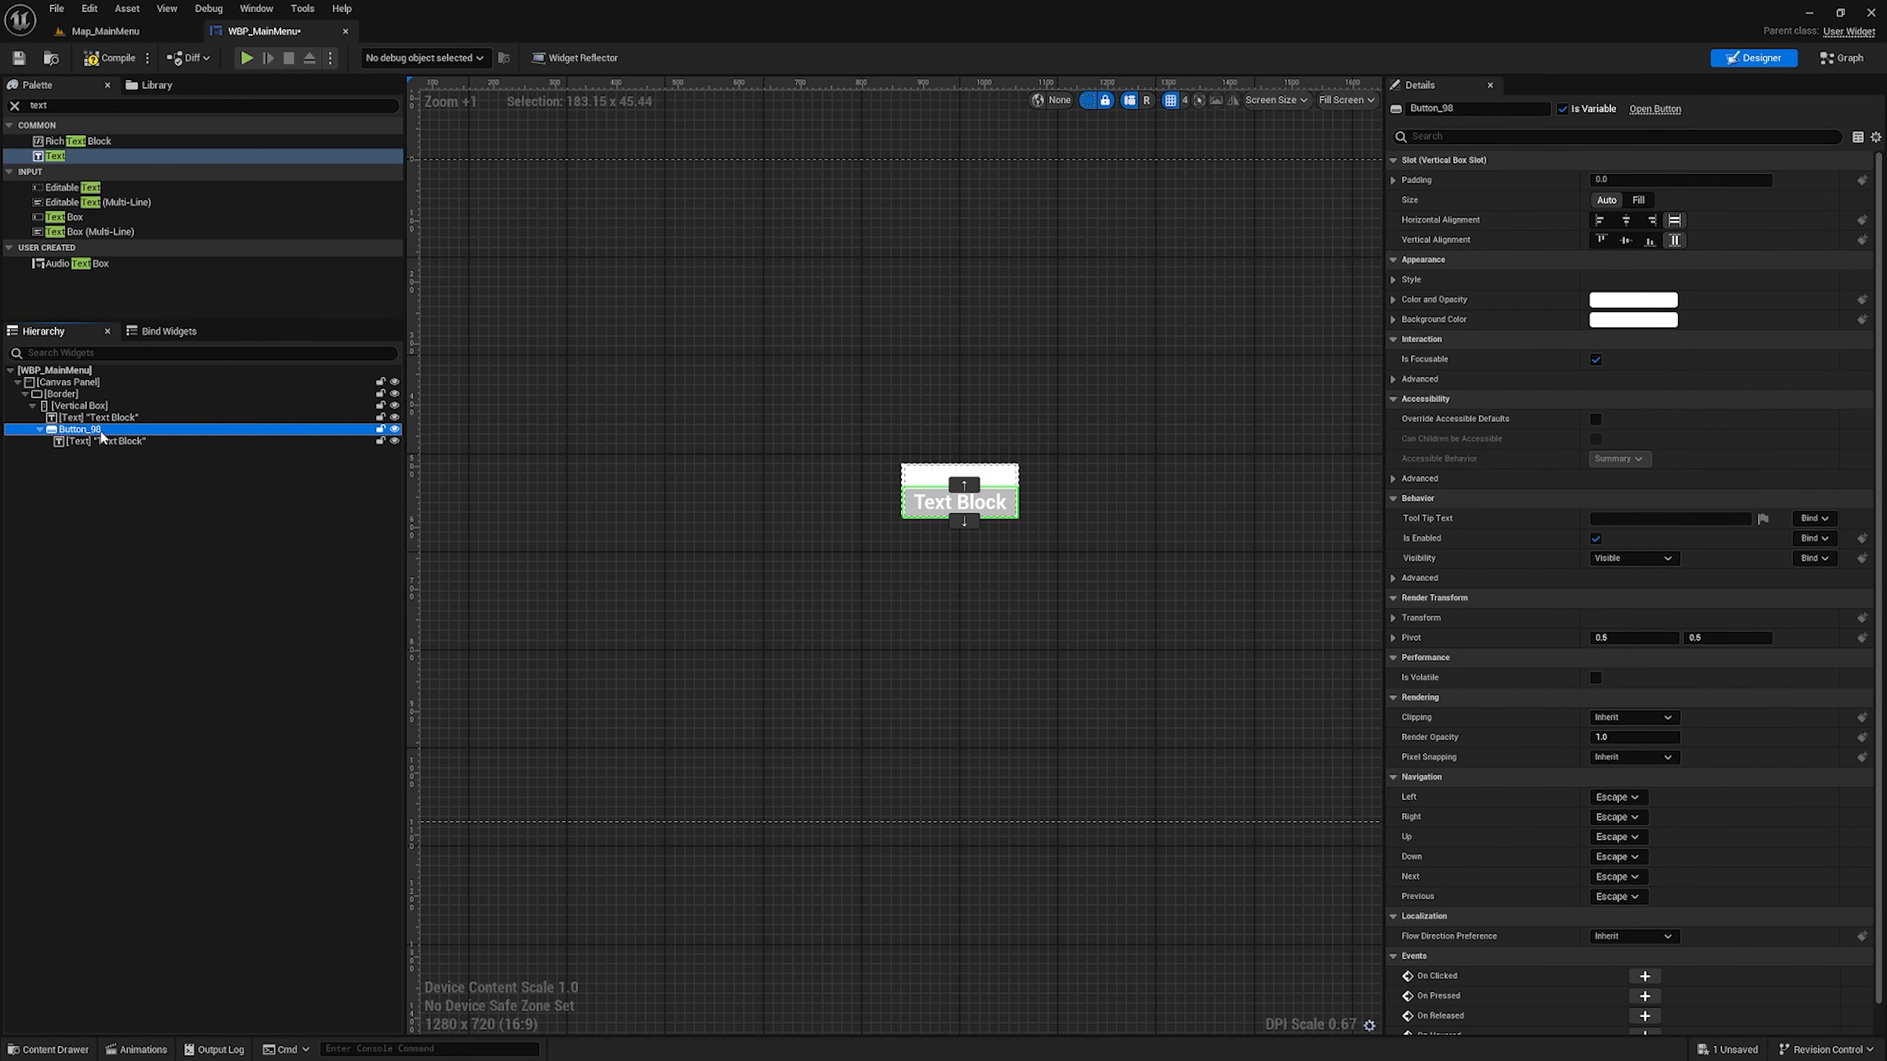
key(ctrl+d)
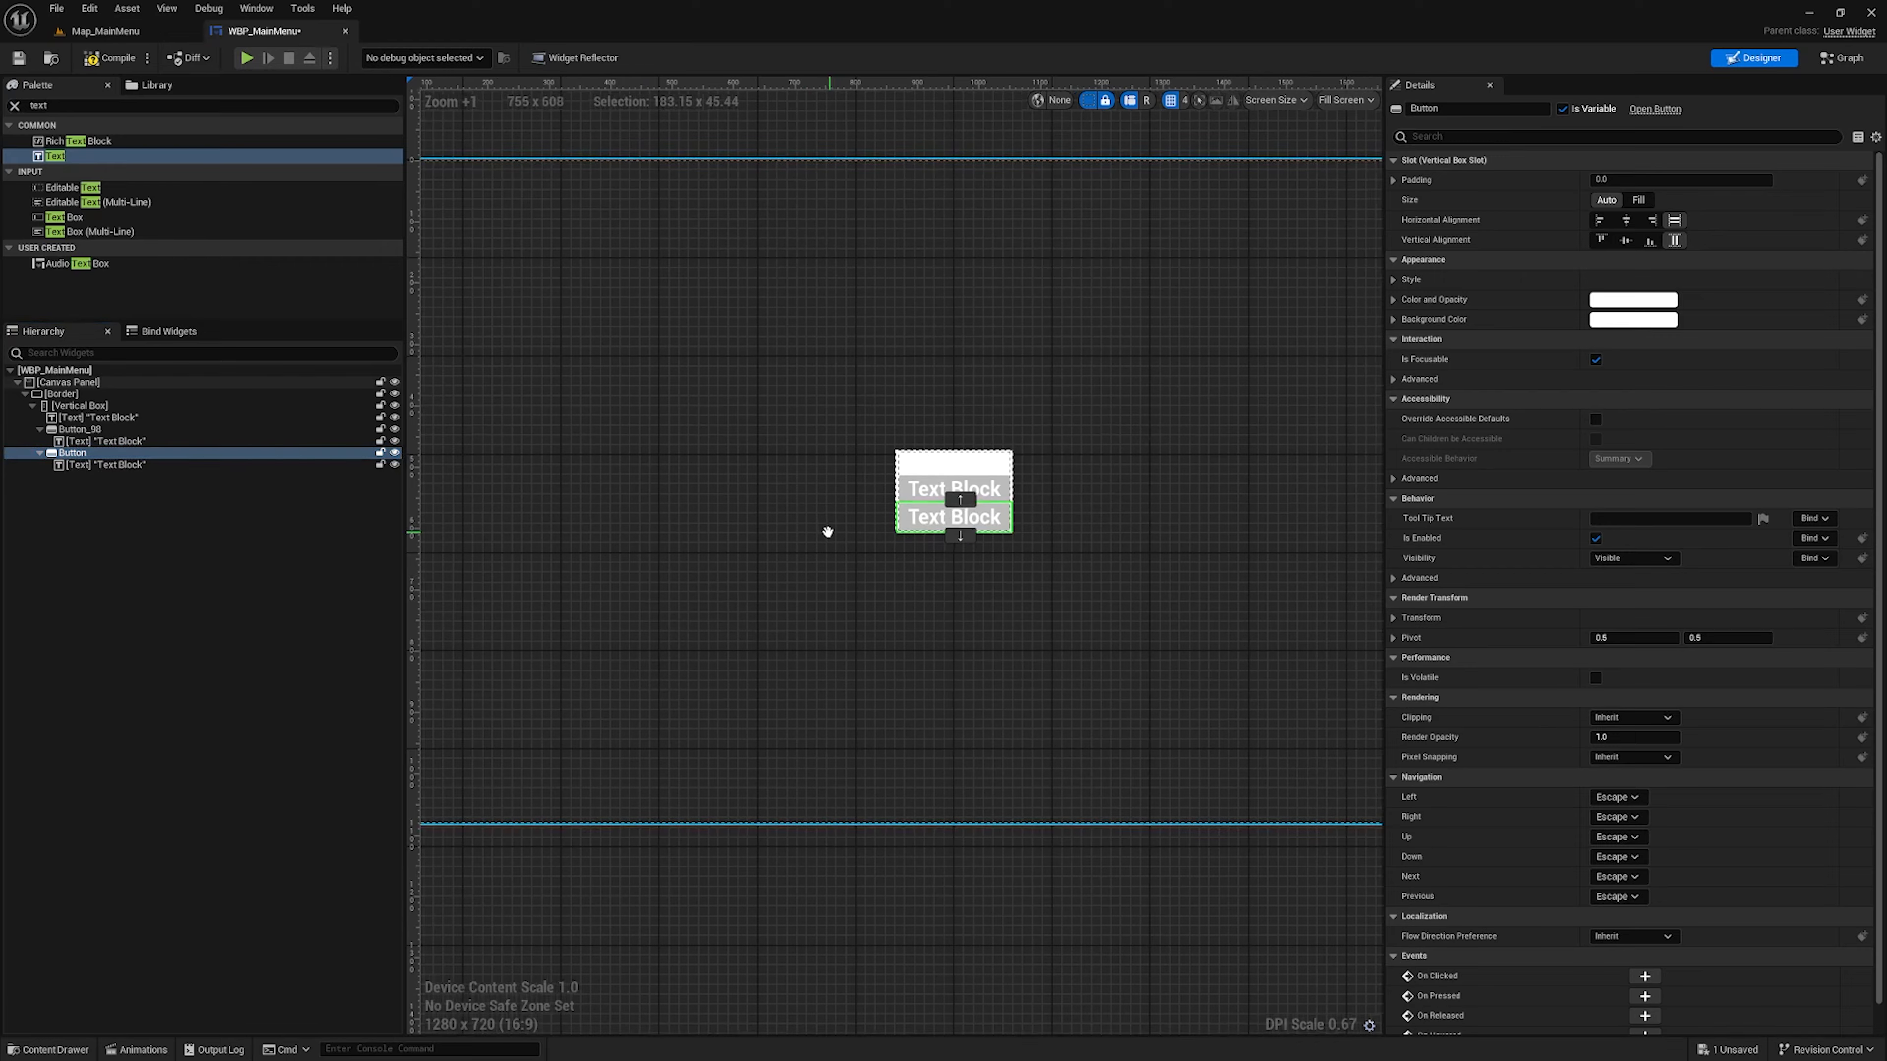
right_drag(827, 532, 623, 518)
scroll(693, 510, up, 2)
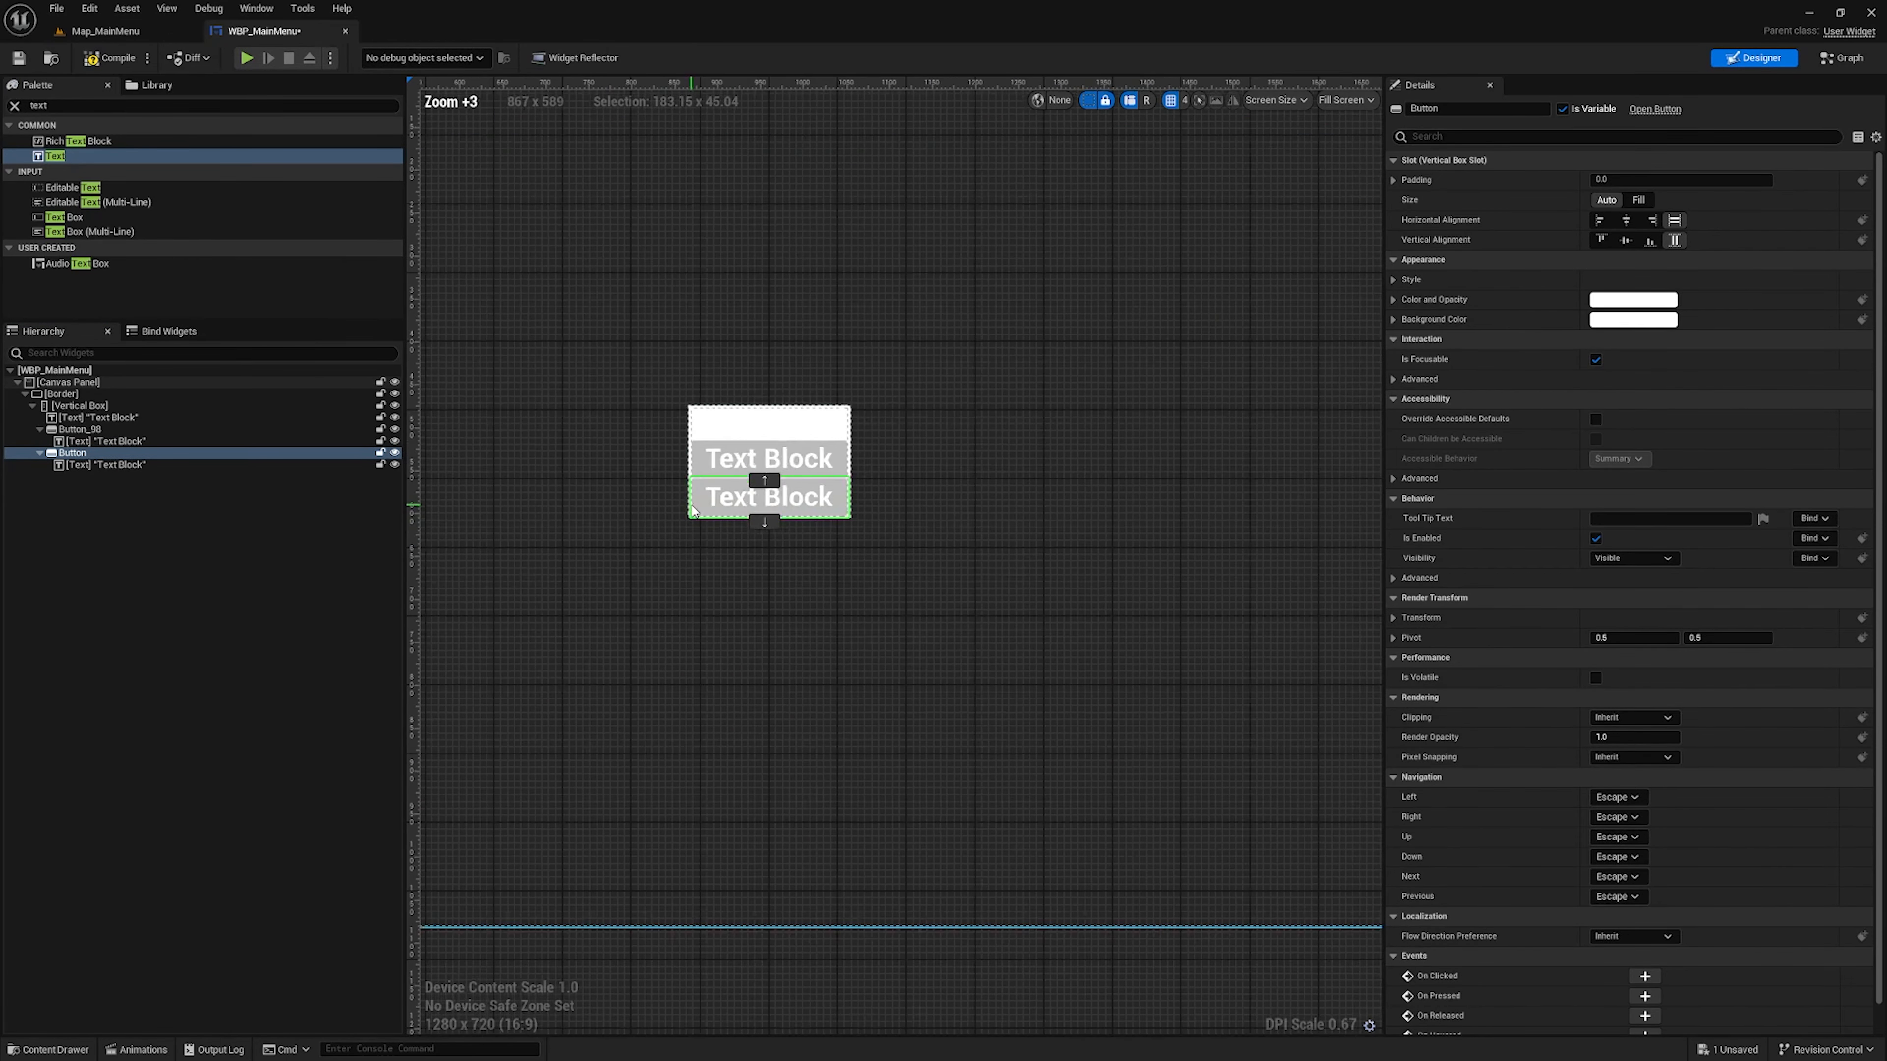
scroll(631, 446, up, 2)
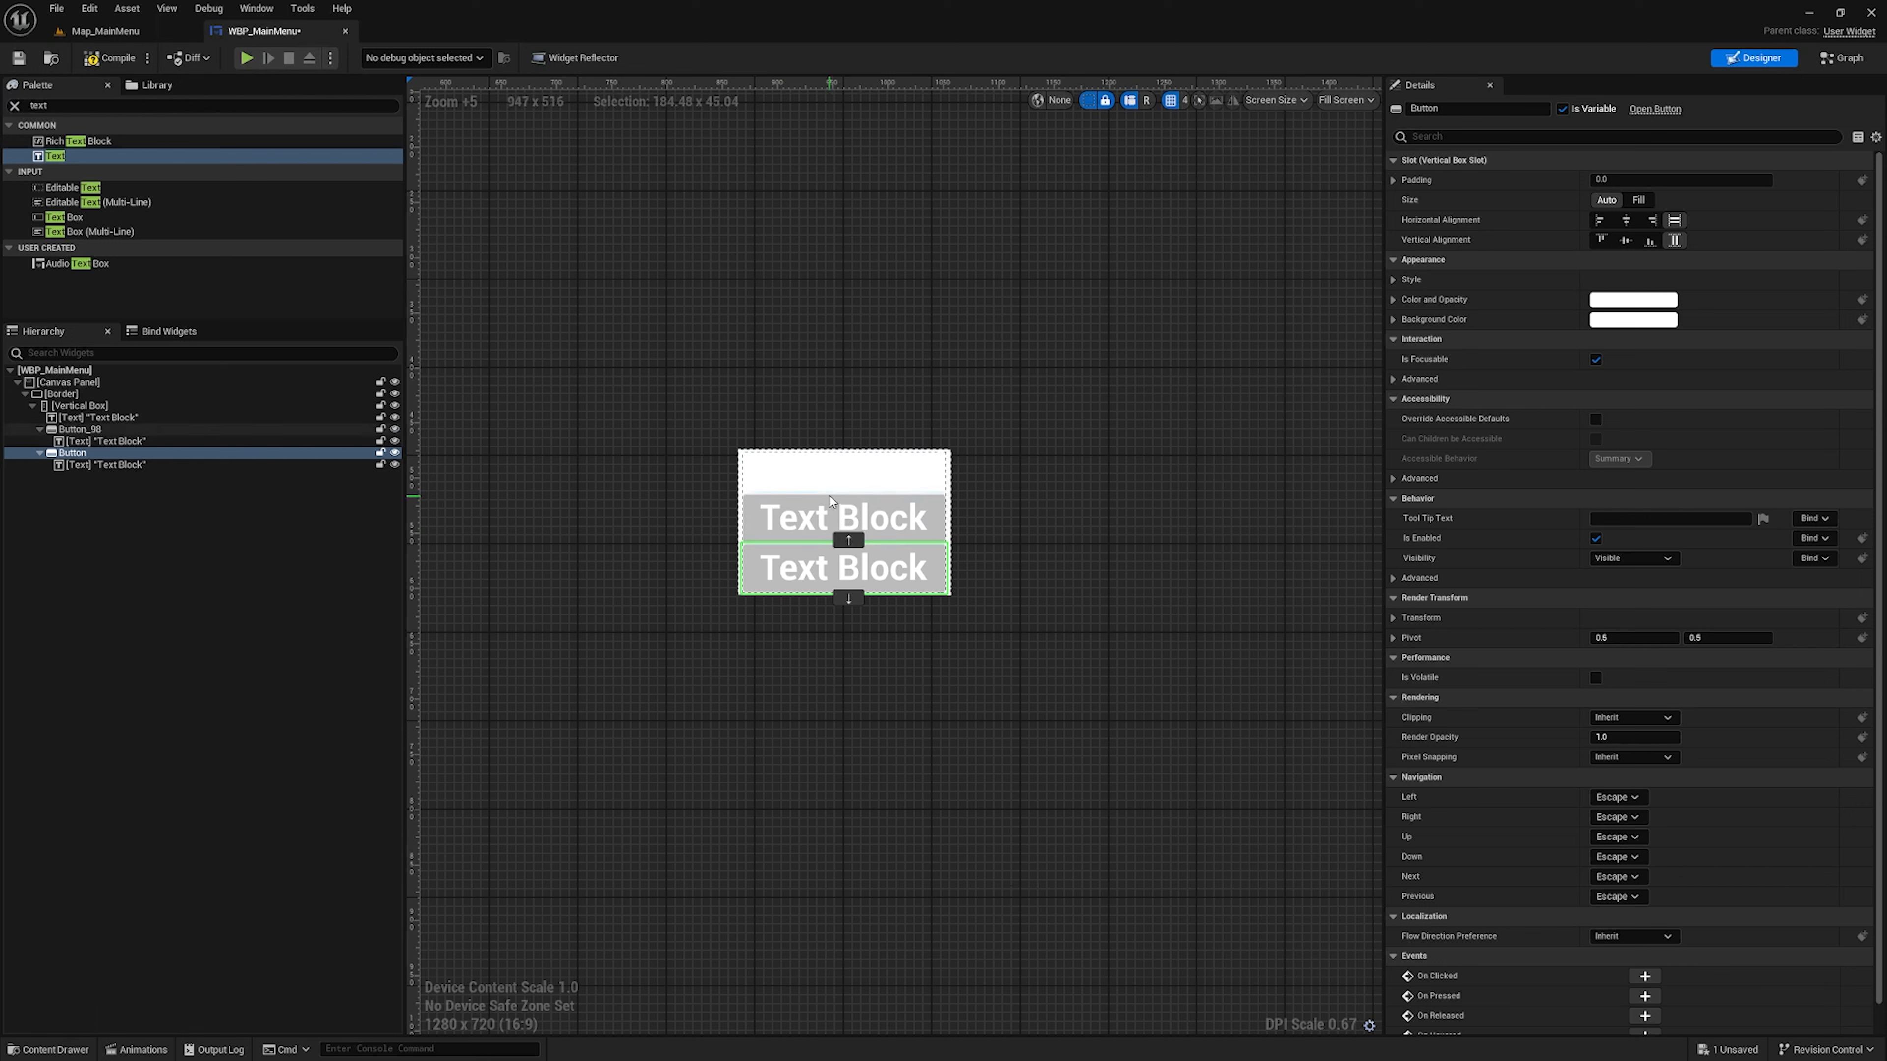
Search the palette for "spac" and insert Spacers between the top text and first button and between the two buttons
click(37, 104)
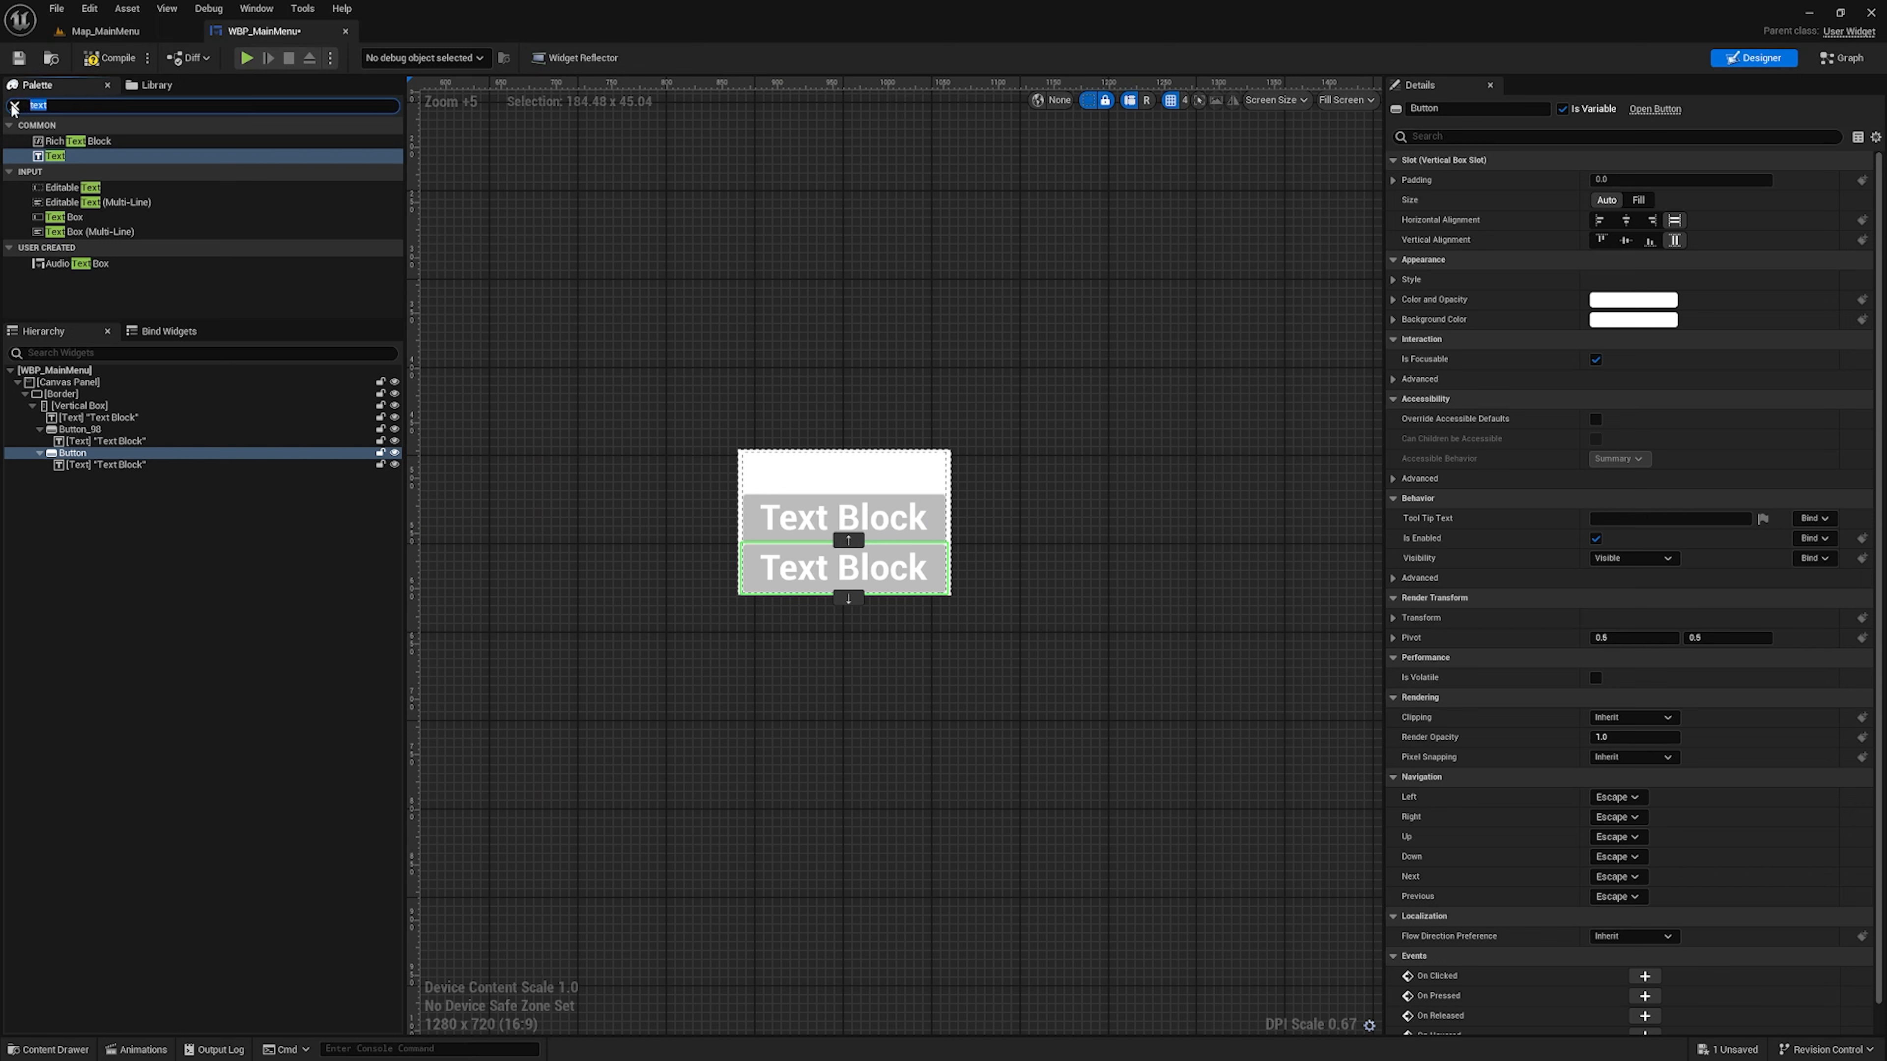
text(spac)
mouse_move(60, 141)
mouse_down()
mouse_move(91, 147)
mouse_move(111, 464)
mouse_move(103, 428)
mouse_up()
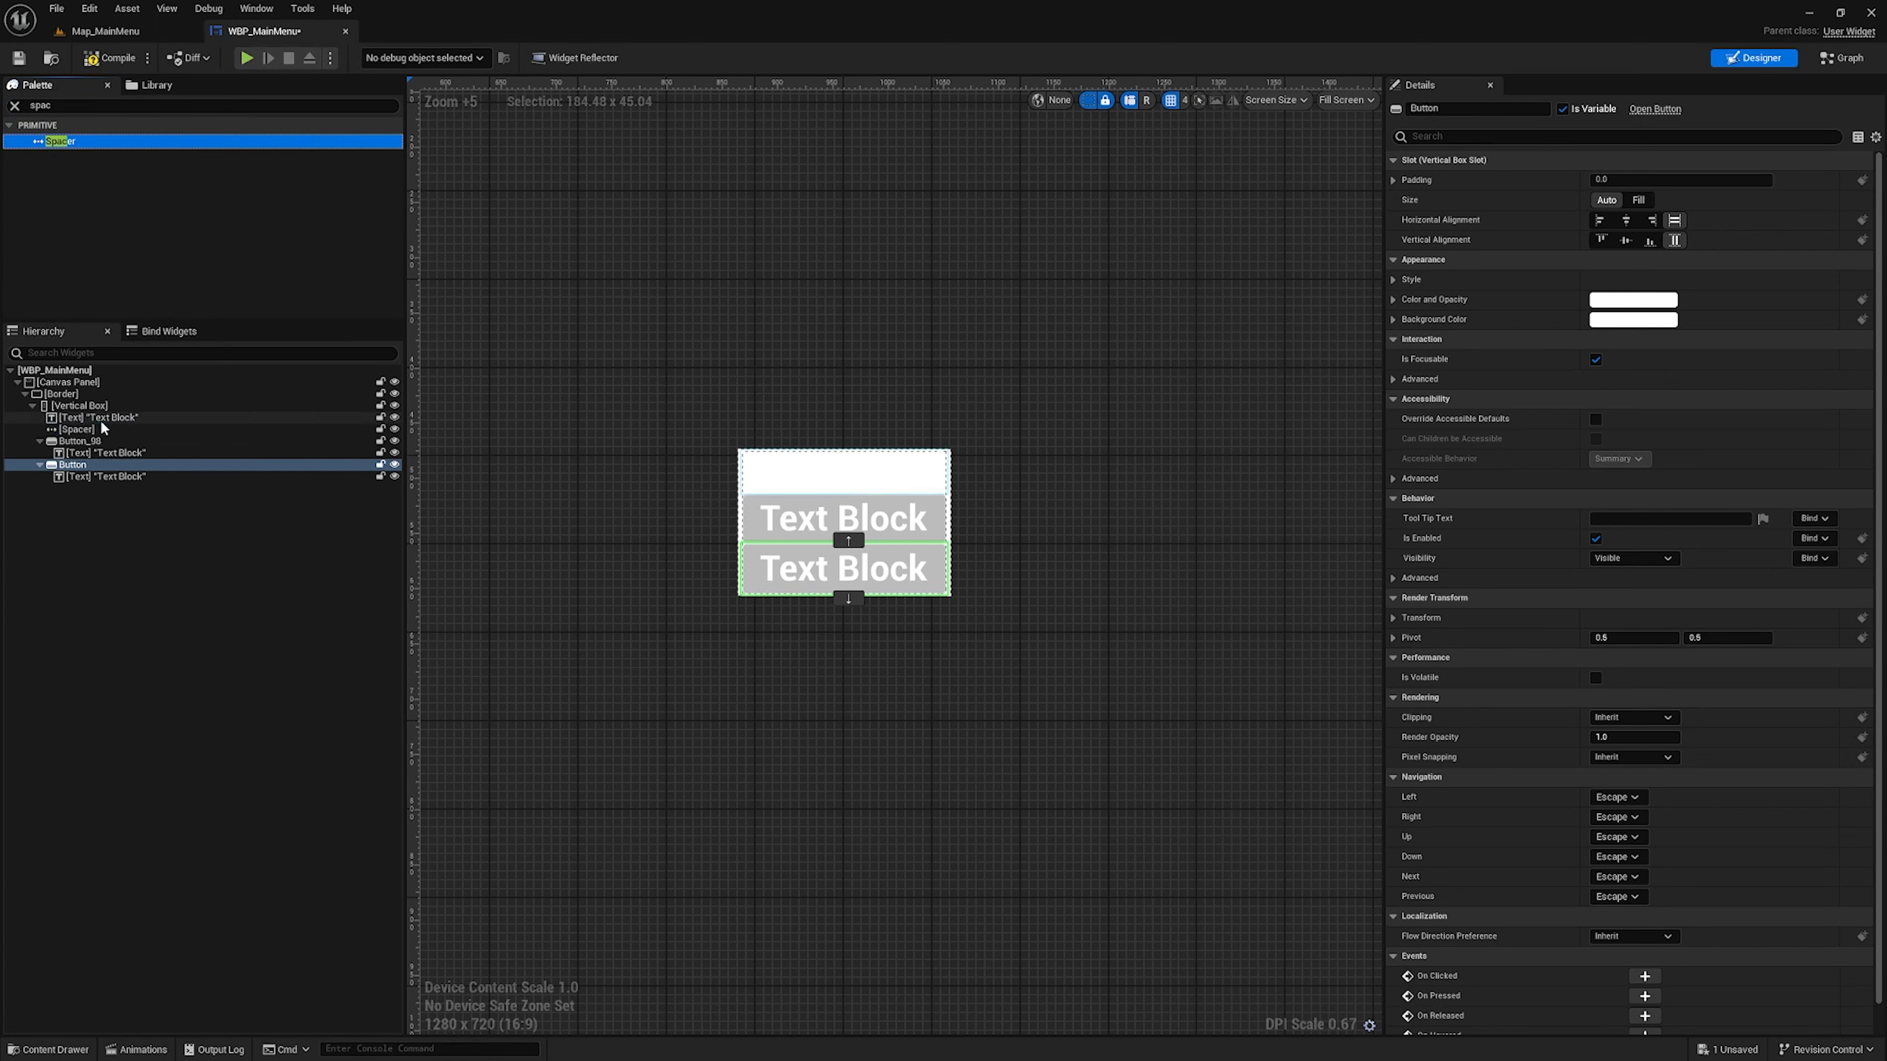
click(39, 440)
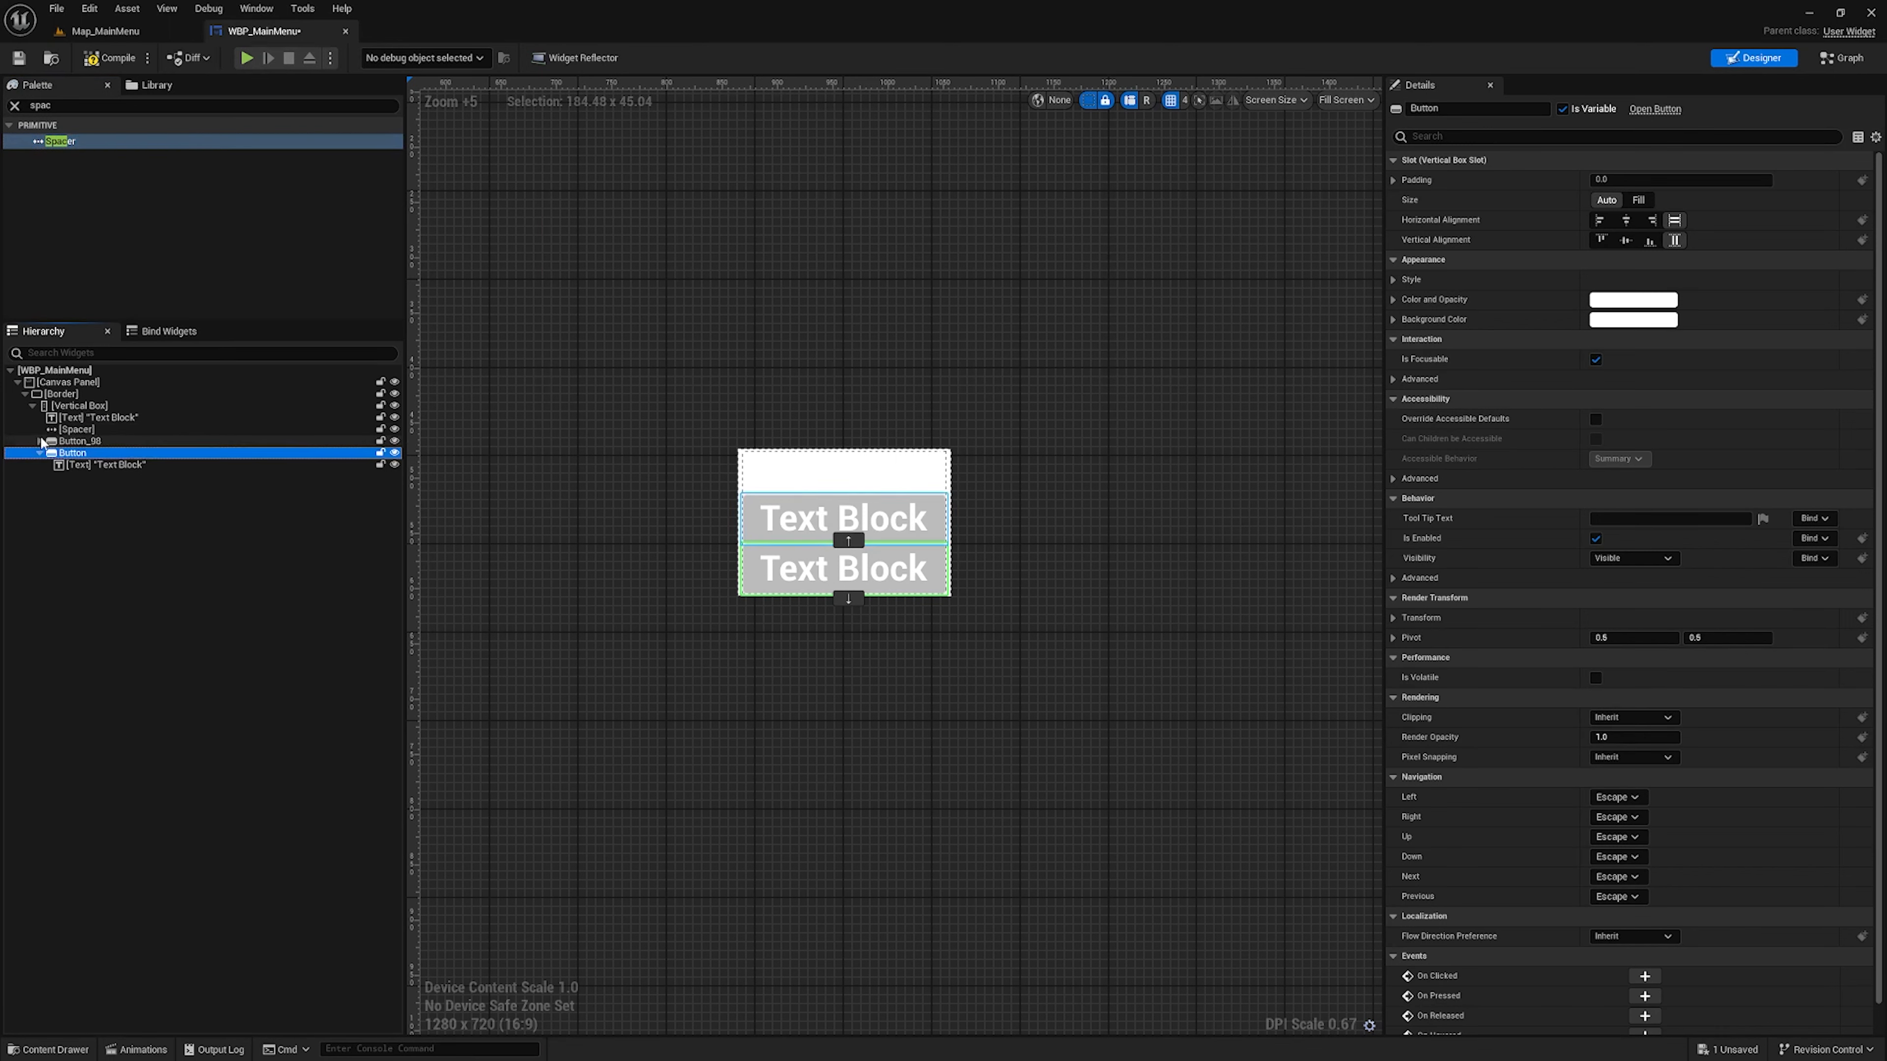
drag(59, 141, 104, 451)
Set the vertical size of both Spacers in the Vertical Box to 32
click(96, 430)
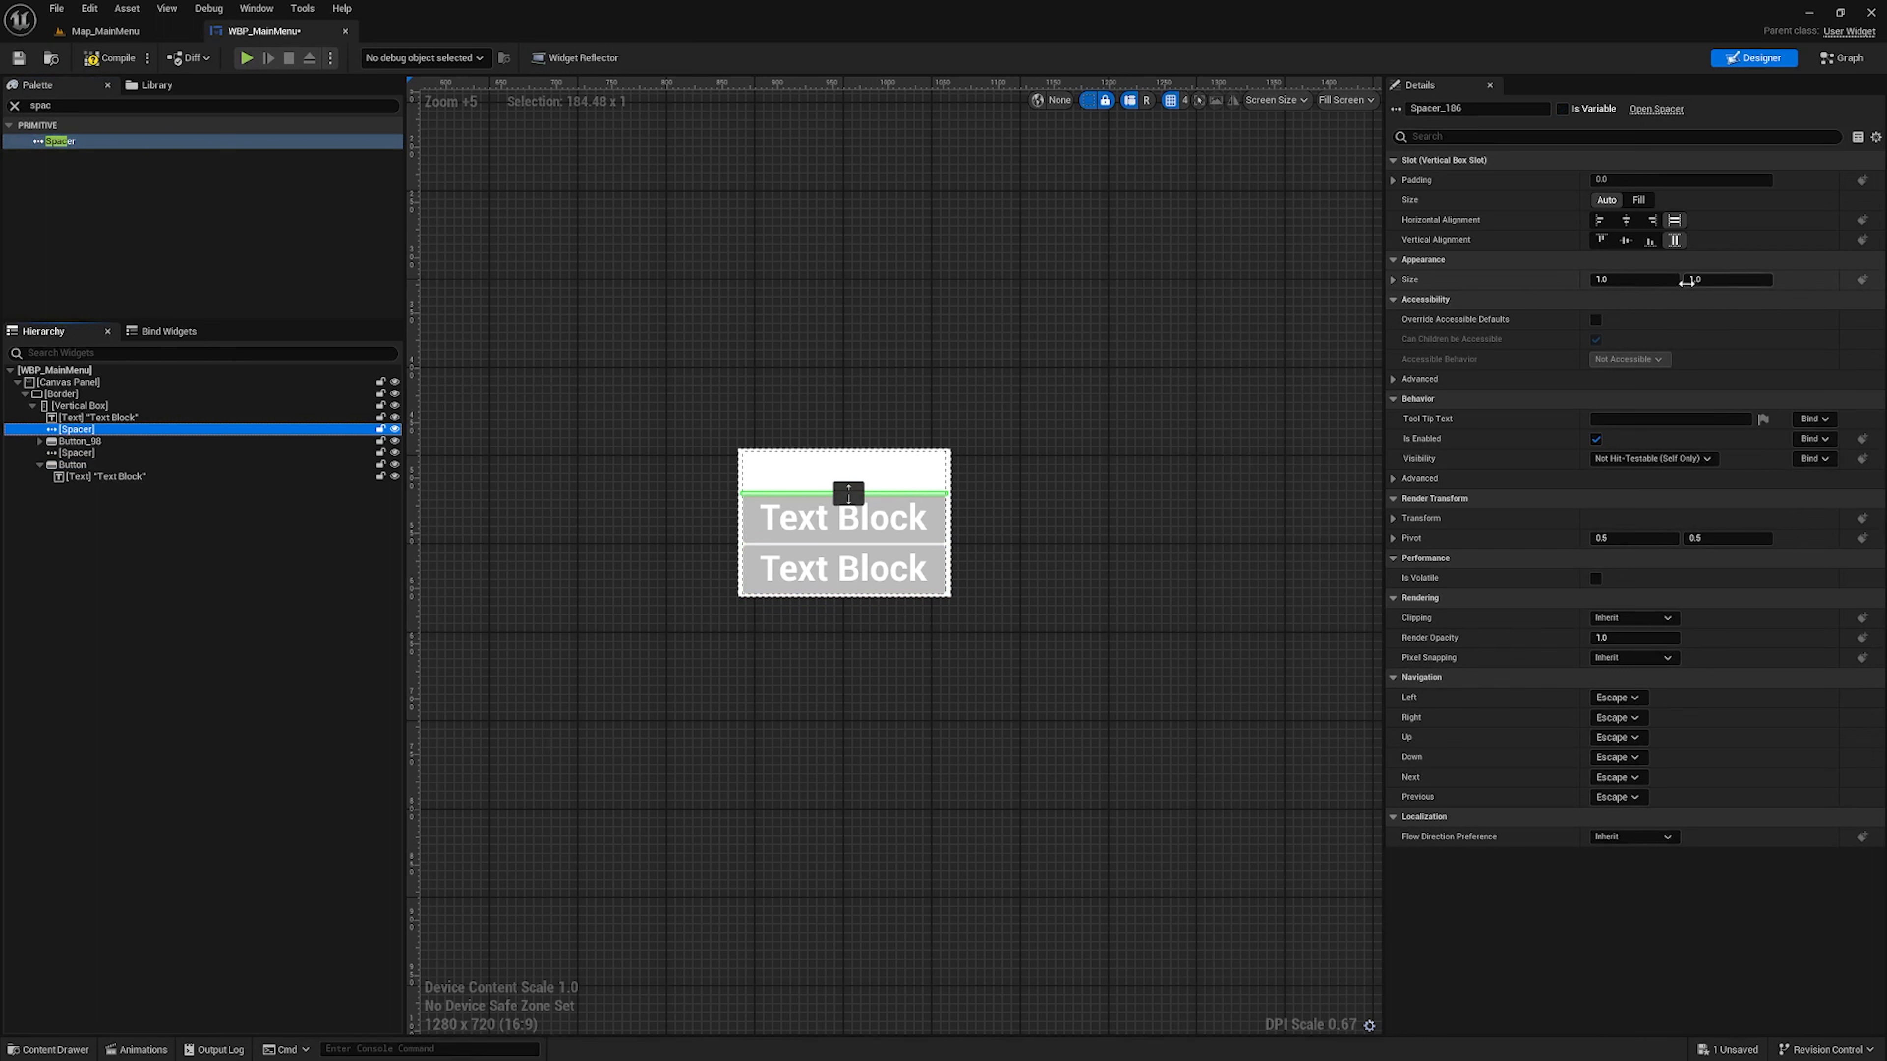
click(1732, 281)
text(33)
key(Return)
click(77, 452)
click(1718, 282)
text(32)
key(Return)
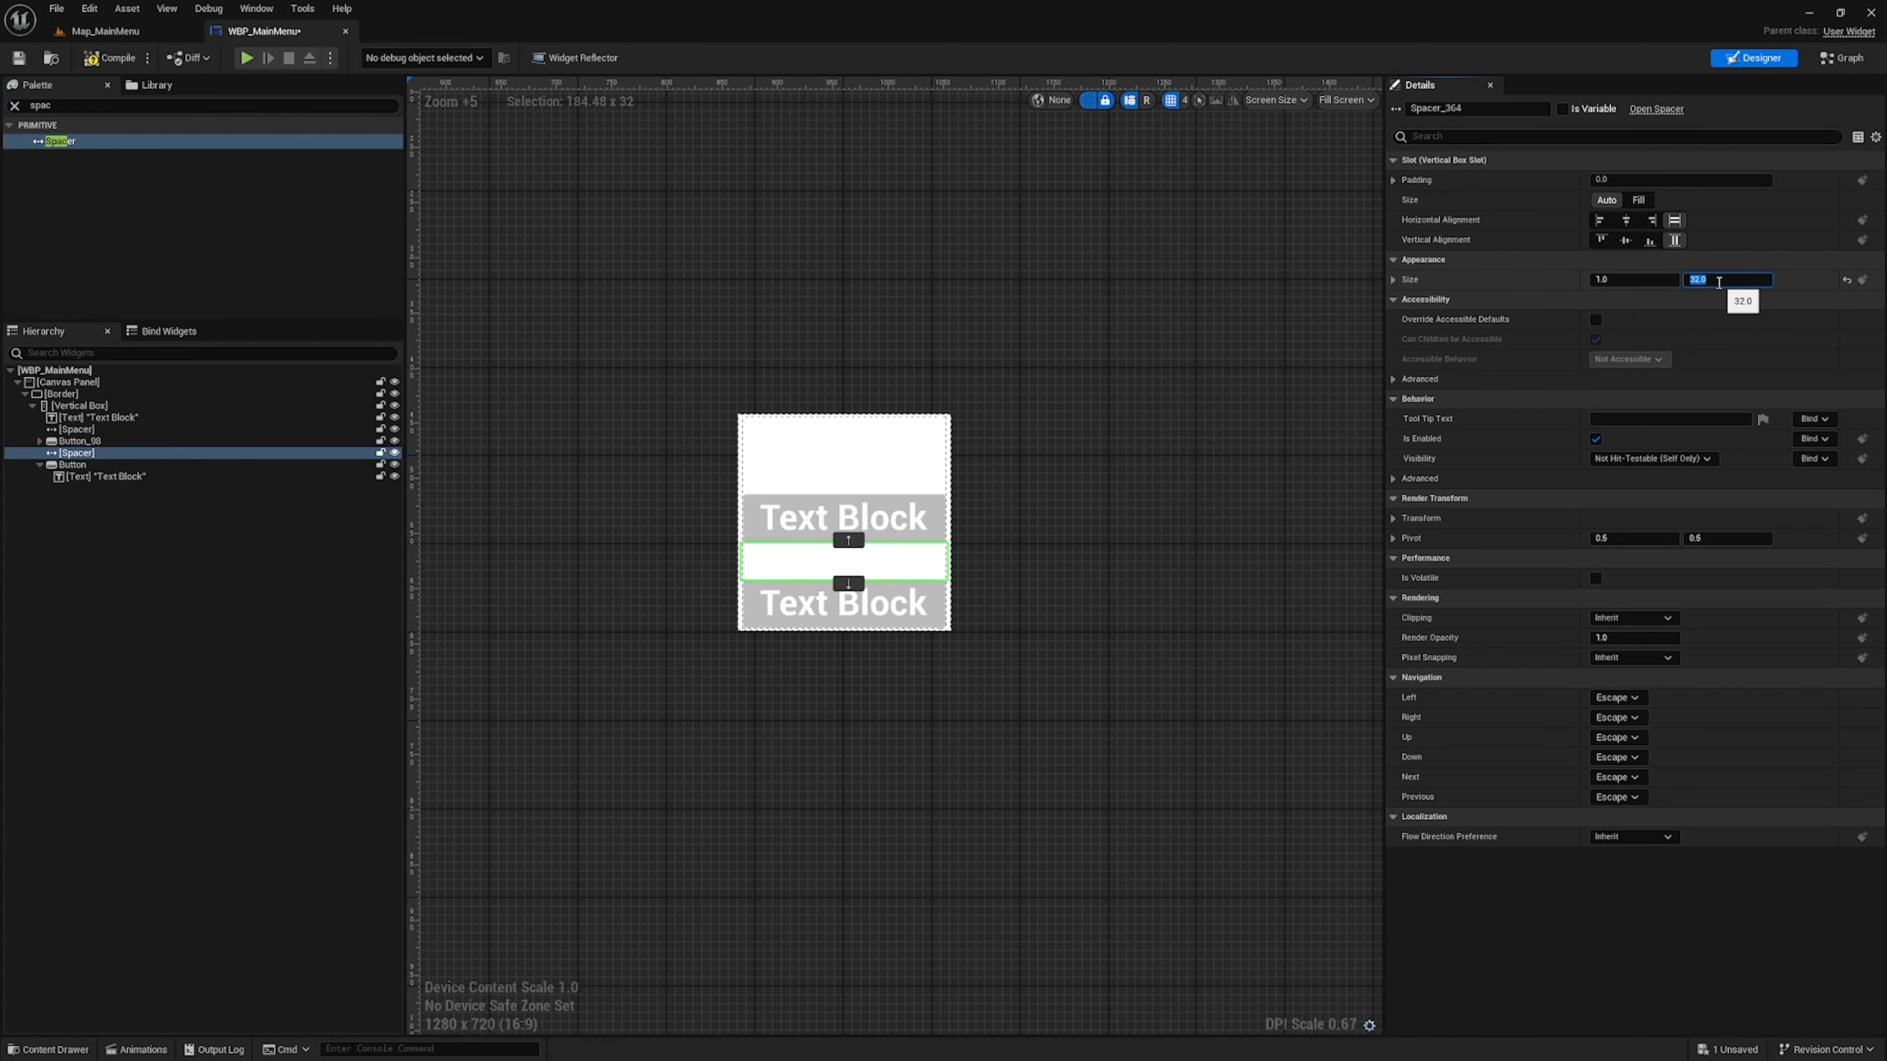
Make the Border fully transparent by setting its Brush Color alpha to 0
click(60, 395)
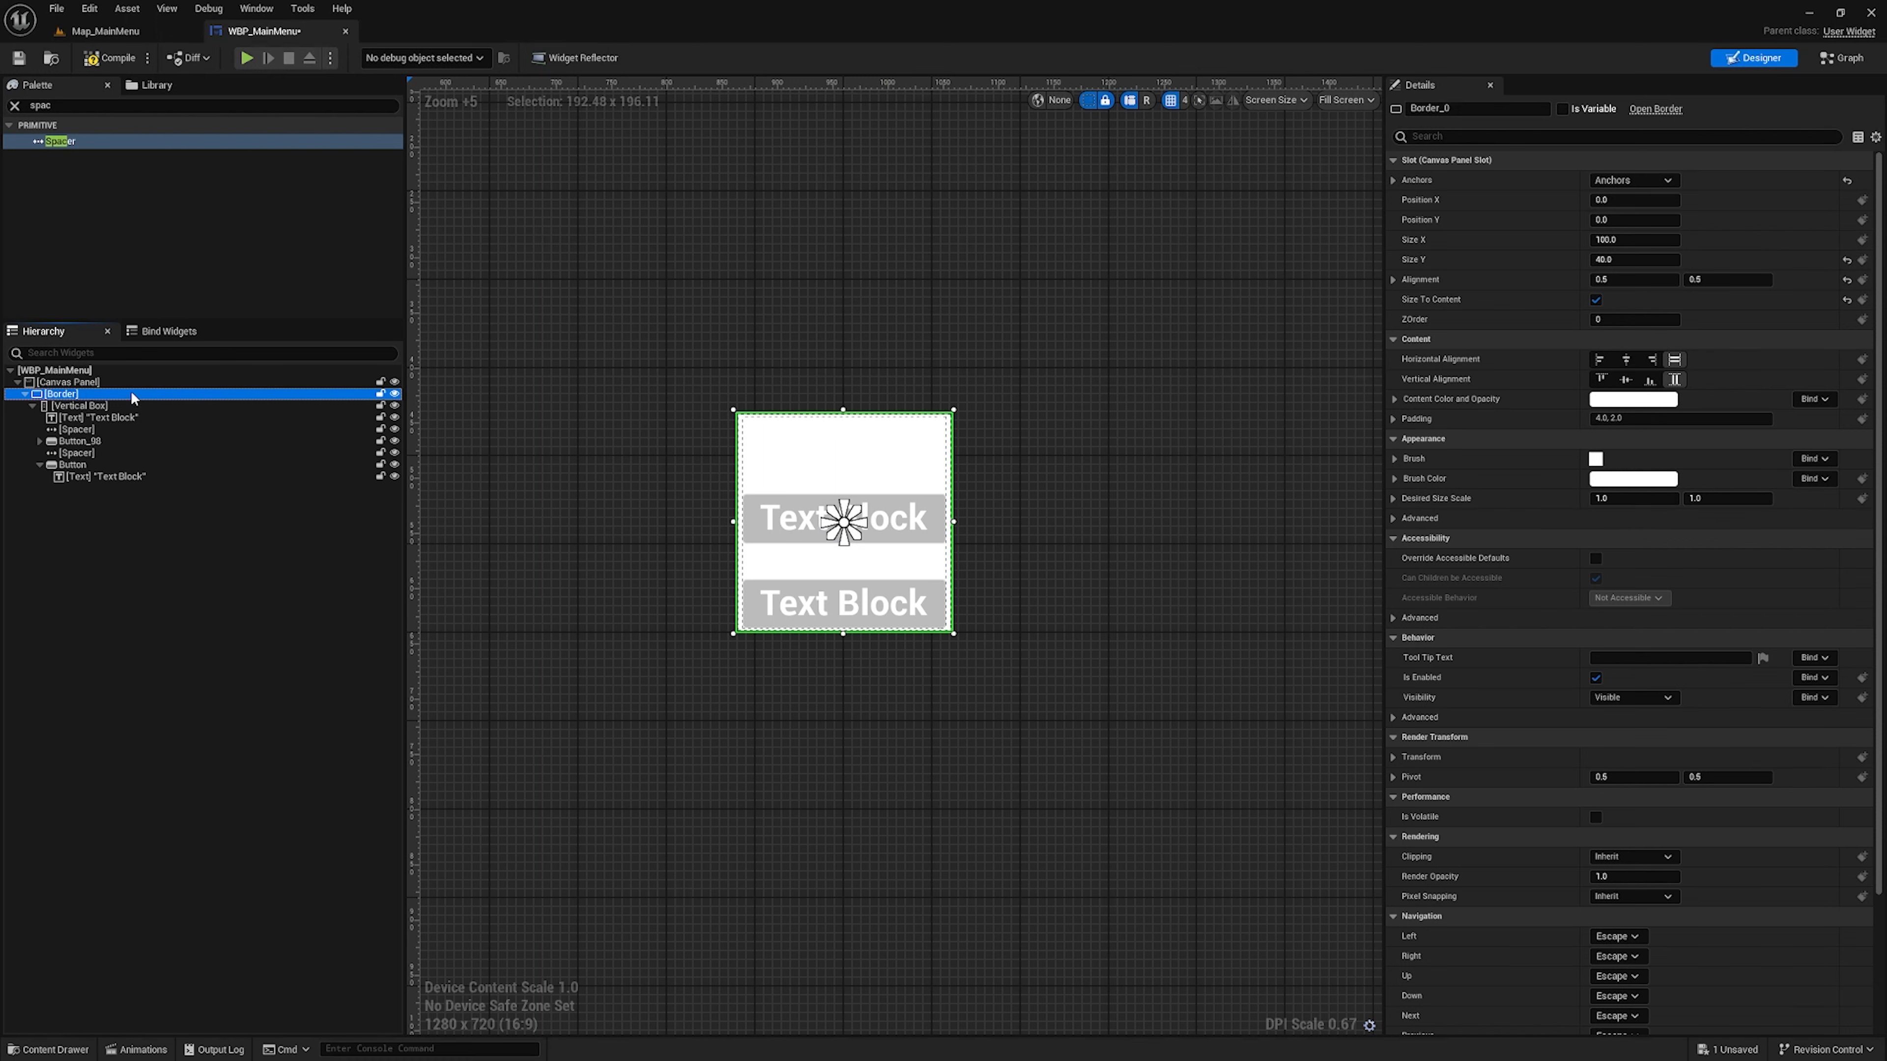
click(1605, 484)
drag(1388, 811, 1299, 811)
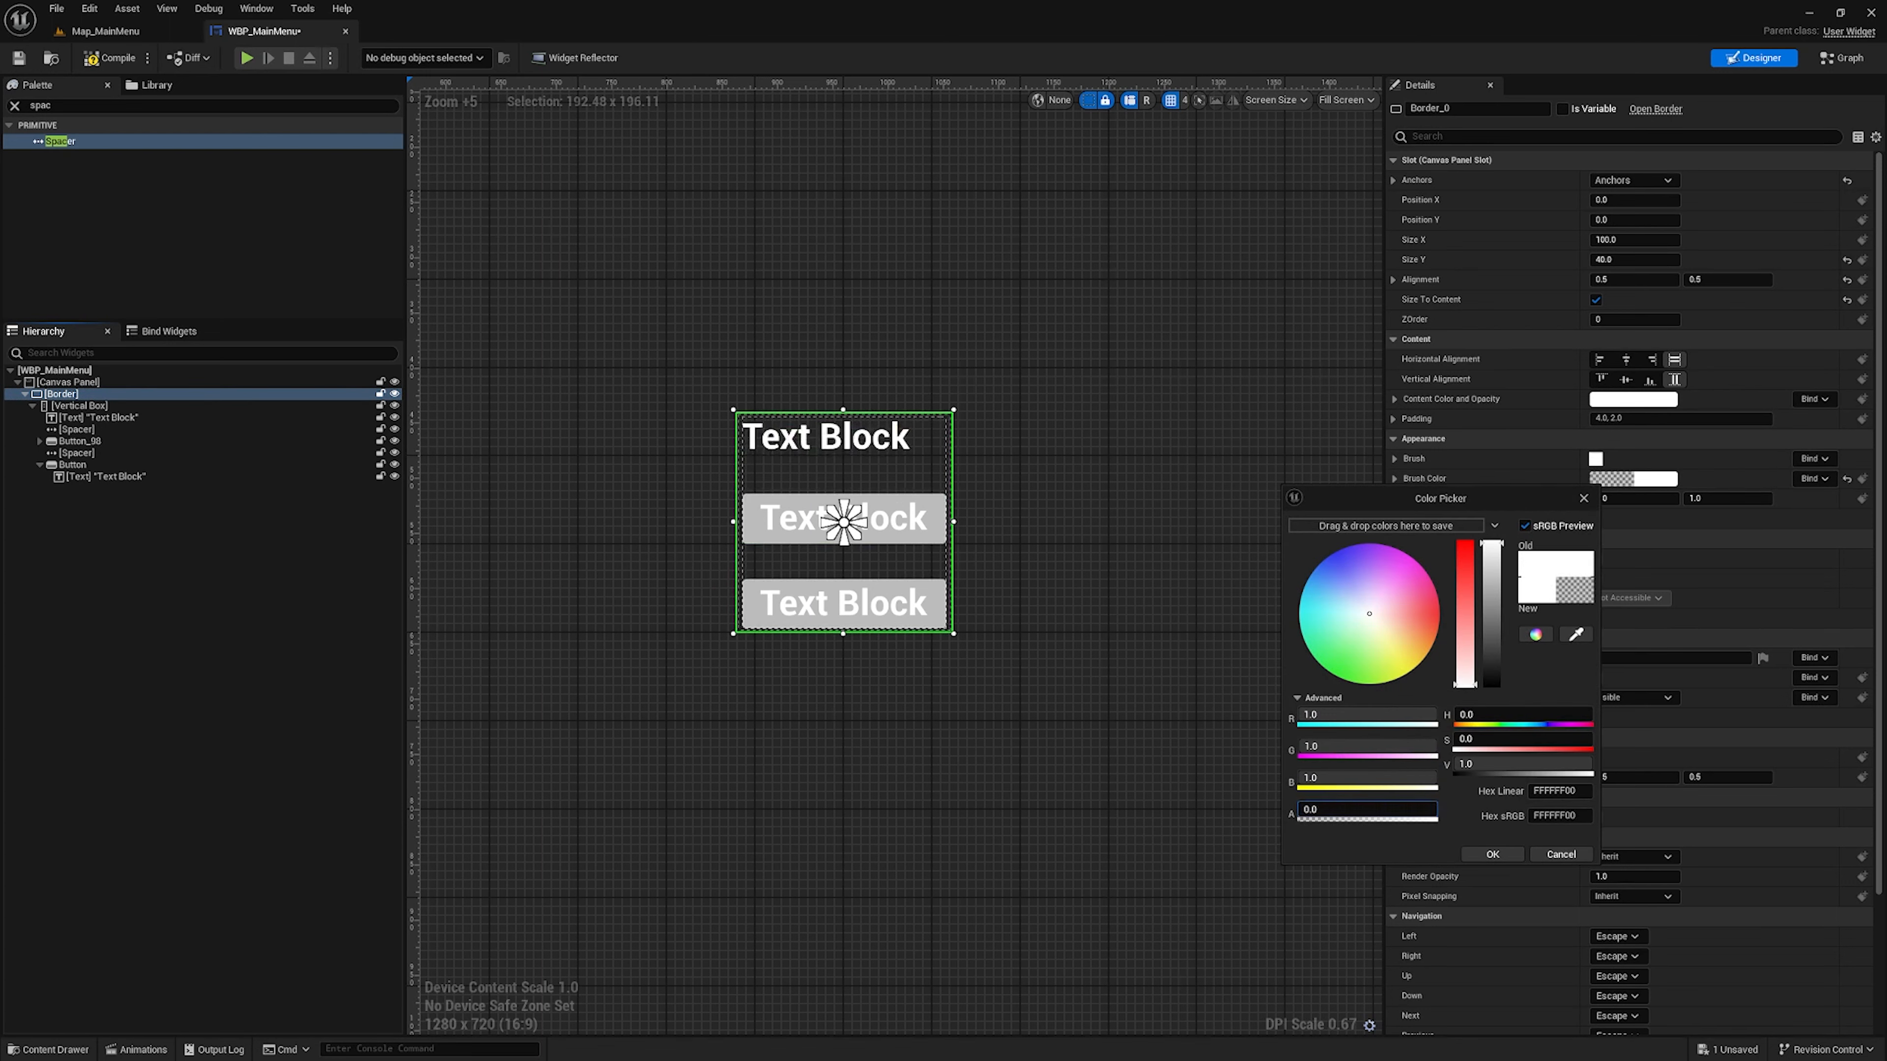
click(1488, 851)
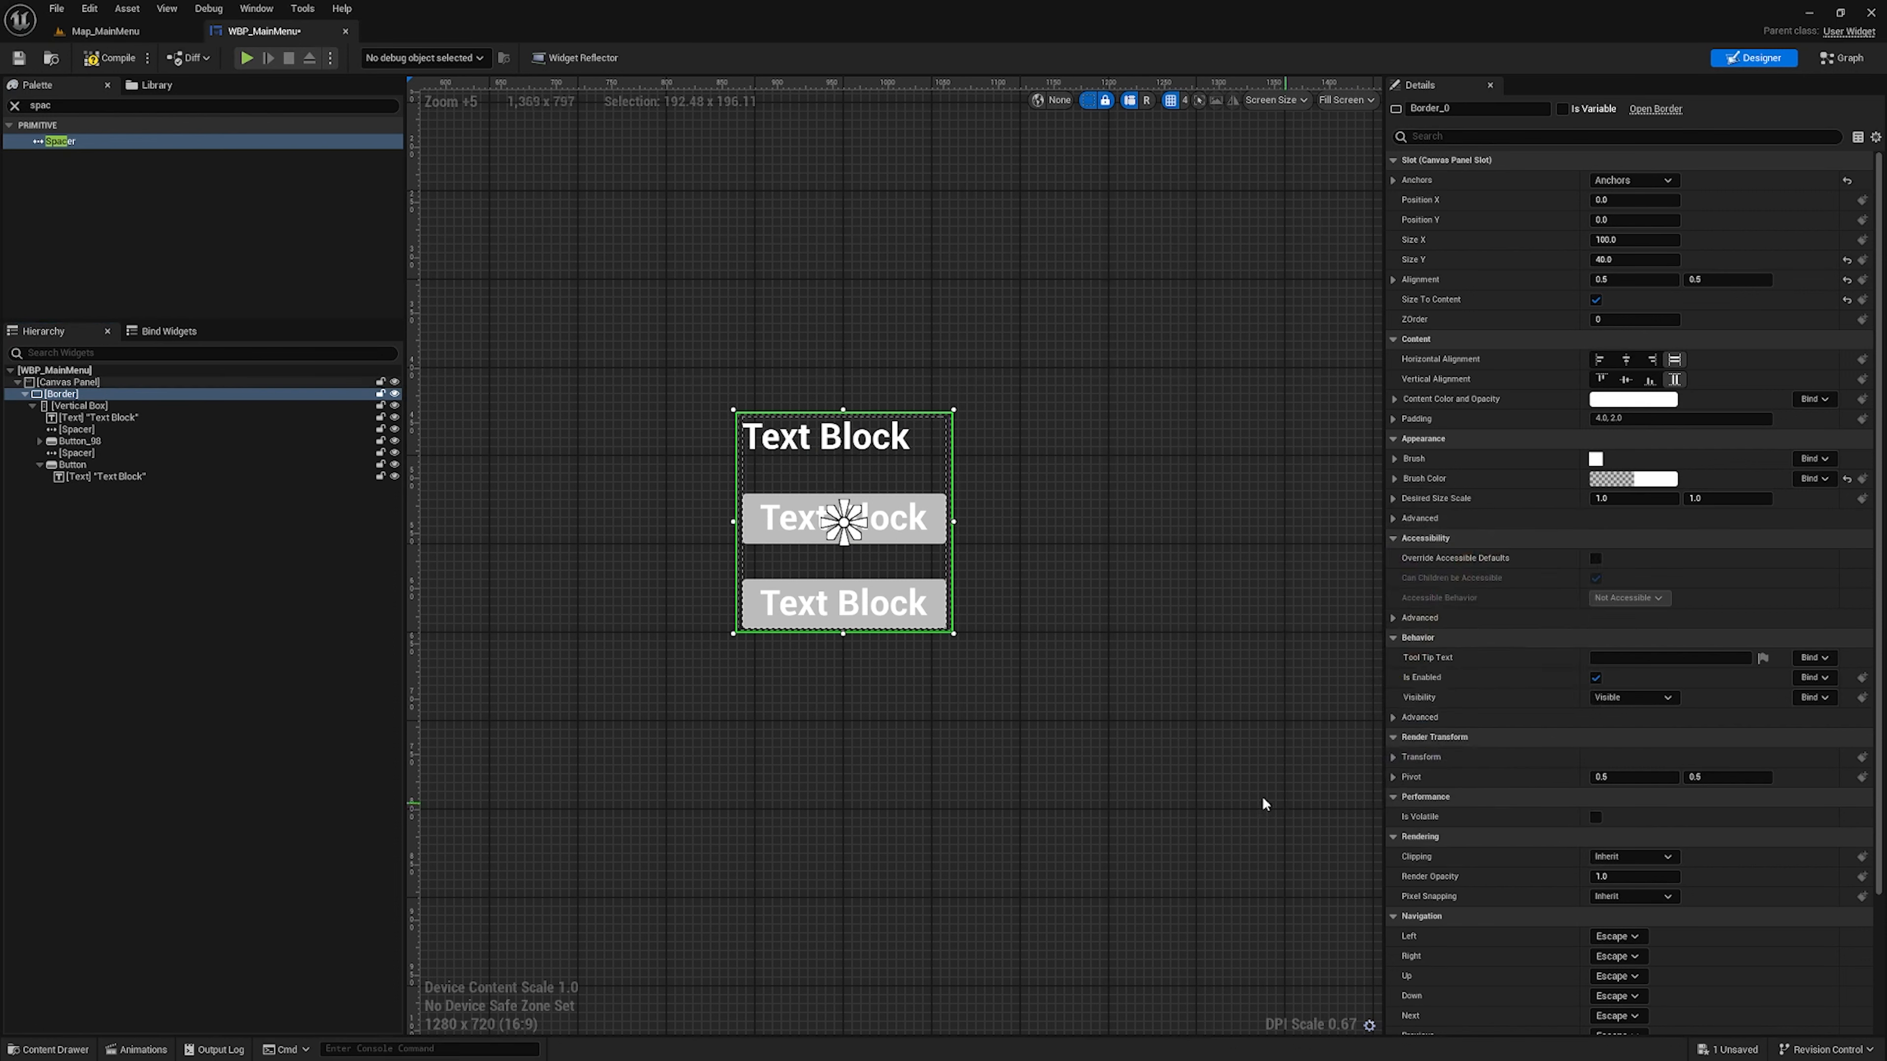
Rename the top text block to Text_Title and set its text to "Tutorial World"
click(115, 419)
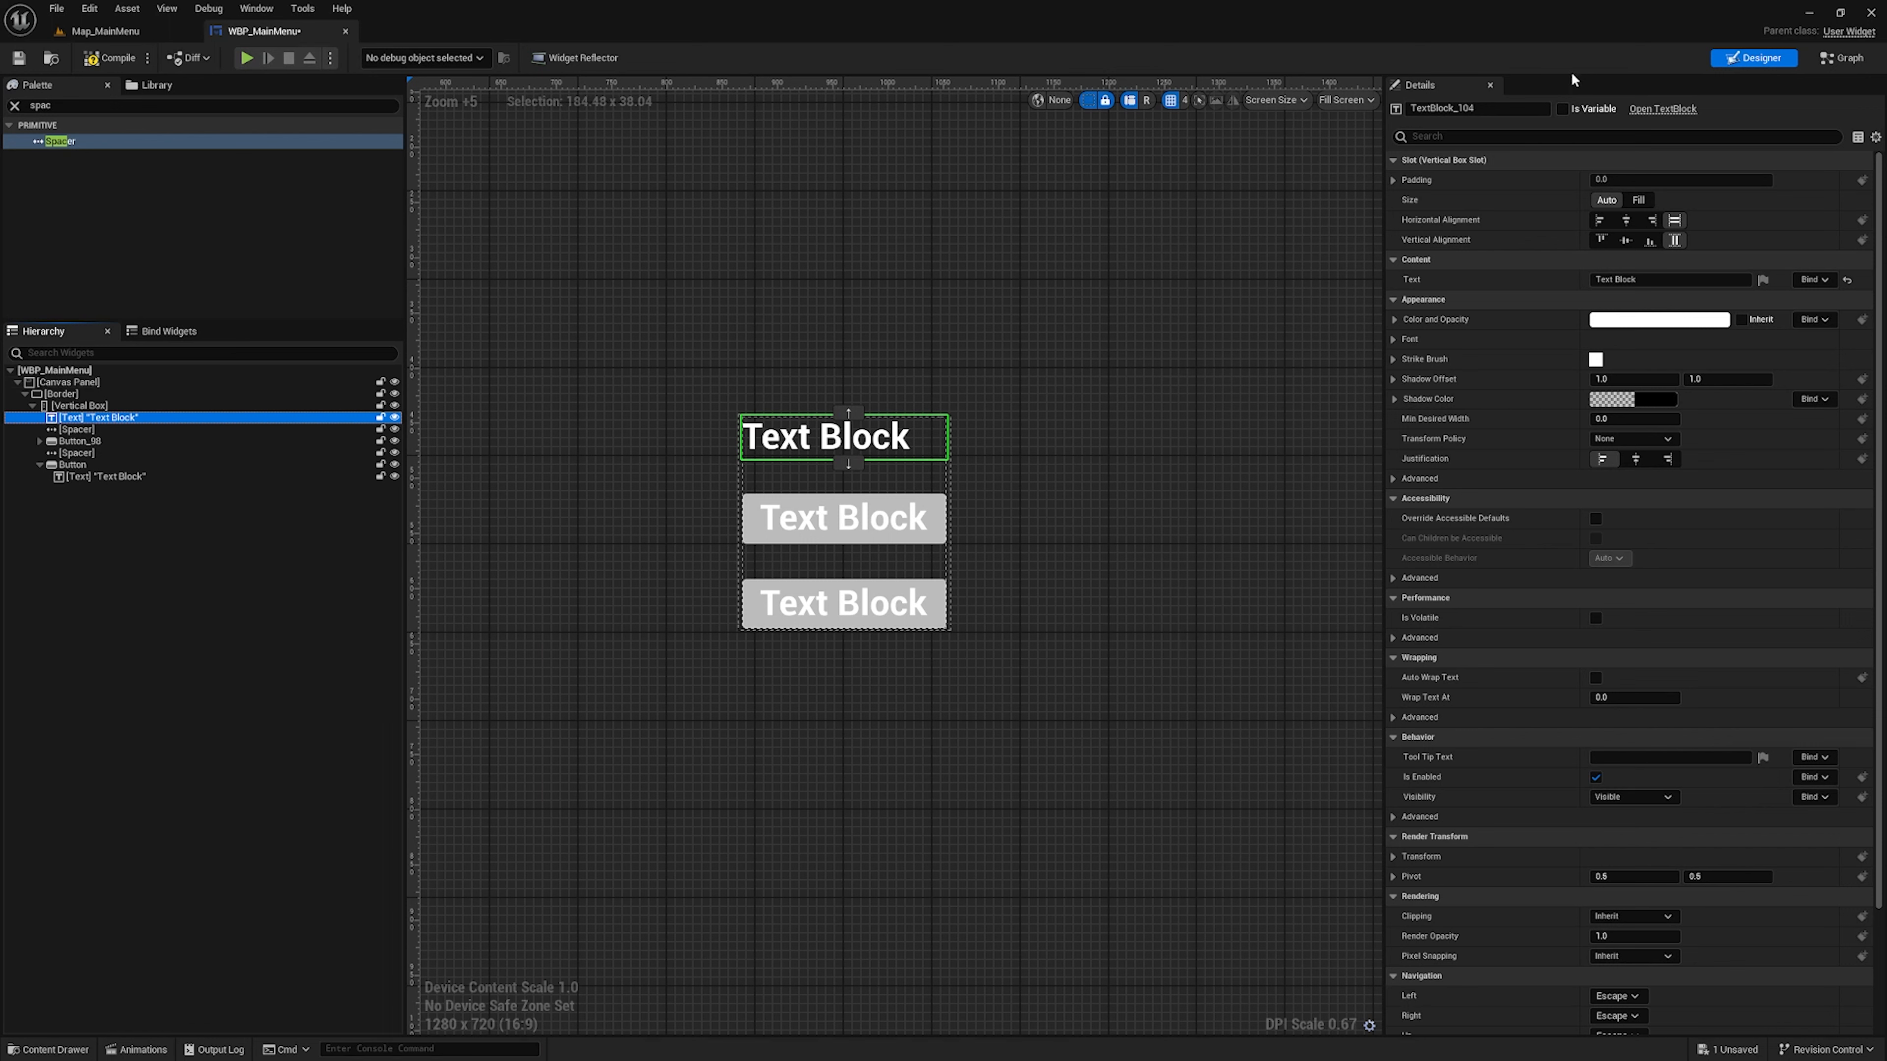
drag(1479, 110, 1432, 118)
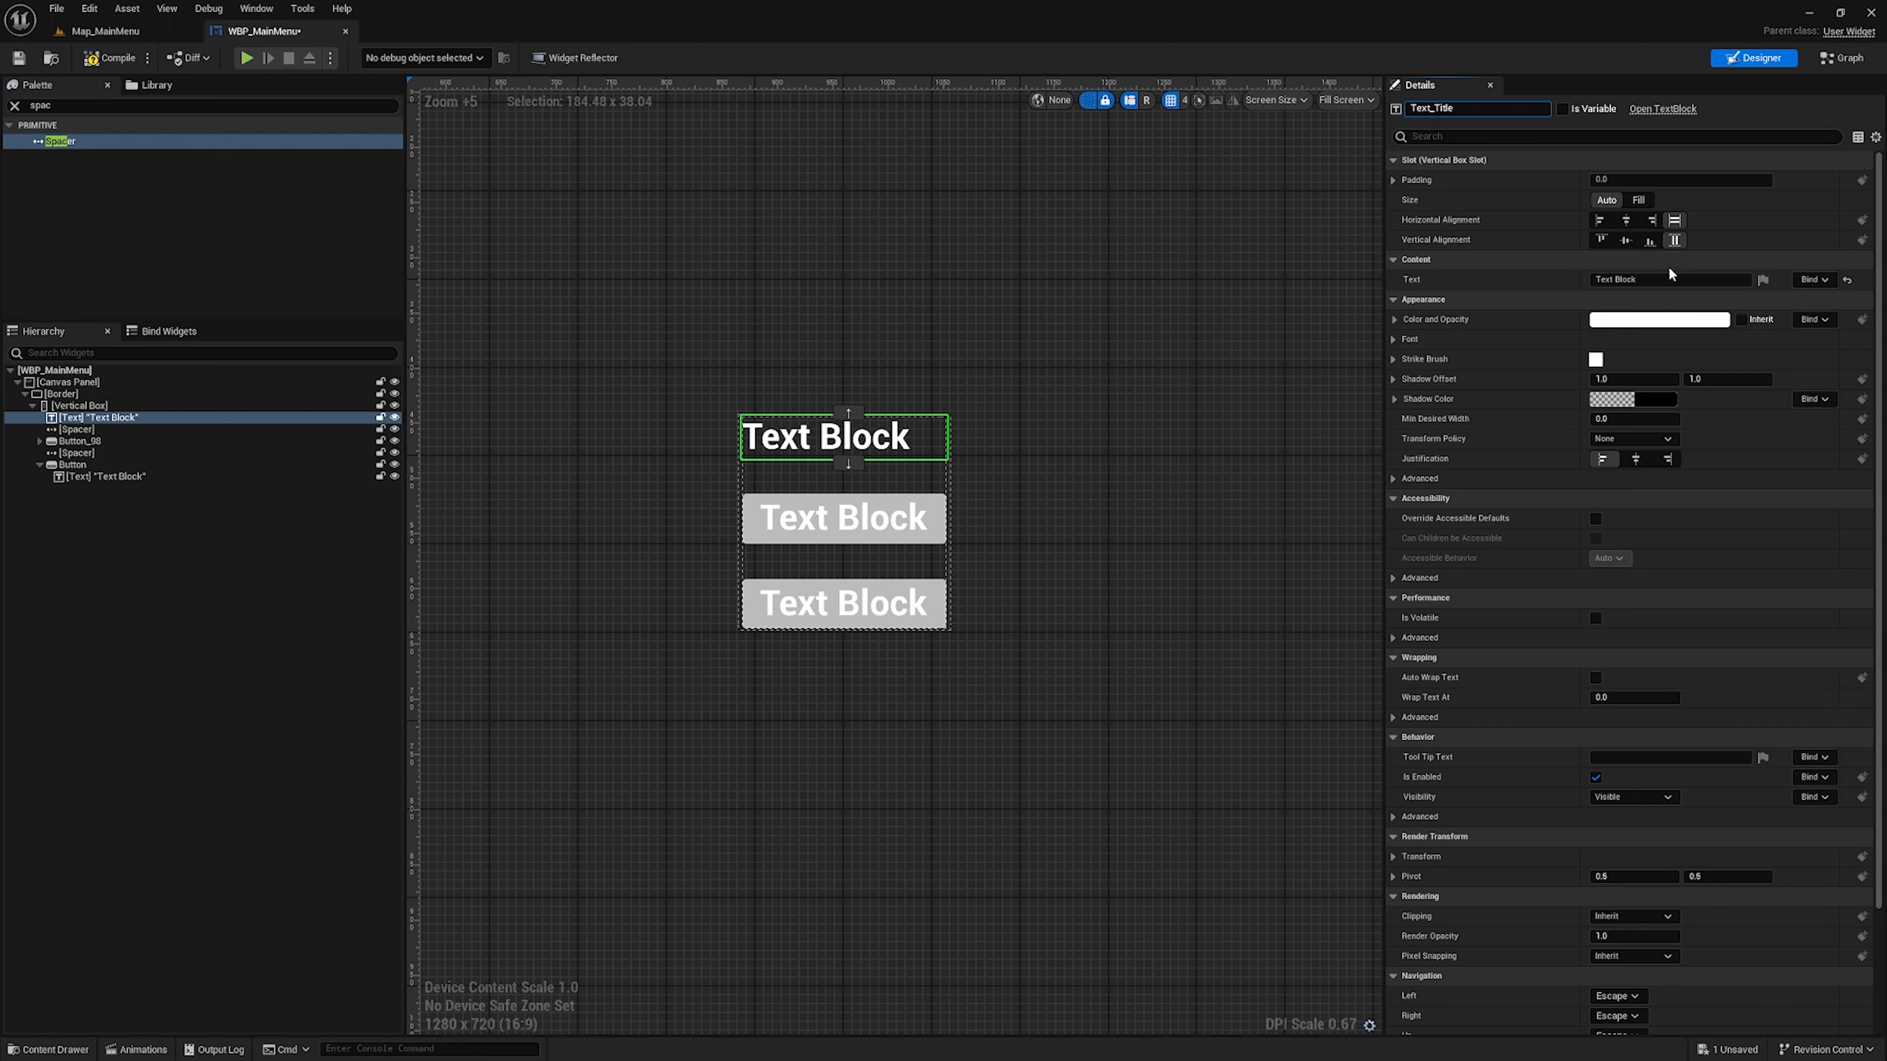
click(1658, 281)
click(1658, 282)
text(Tut)
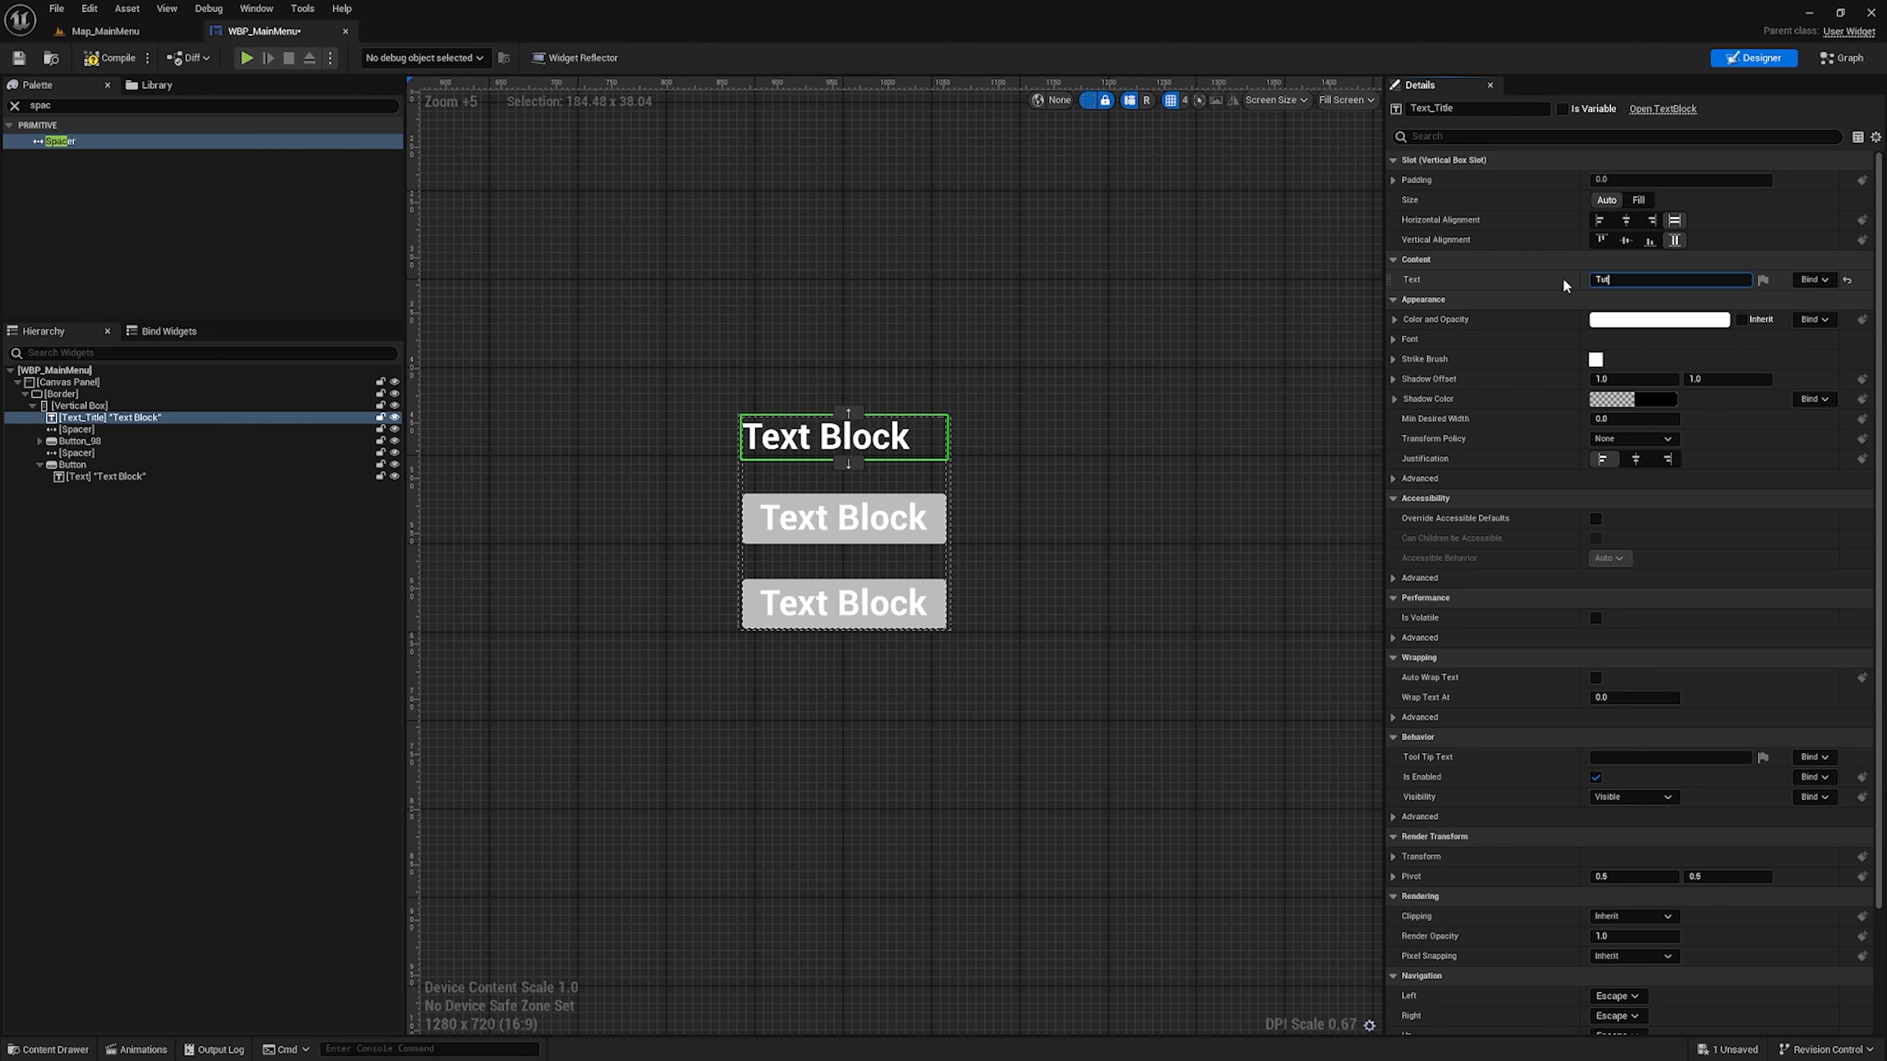
text(orial World)
key(Return)
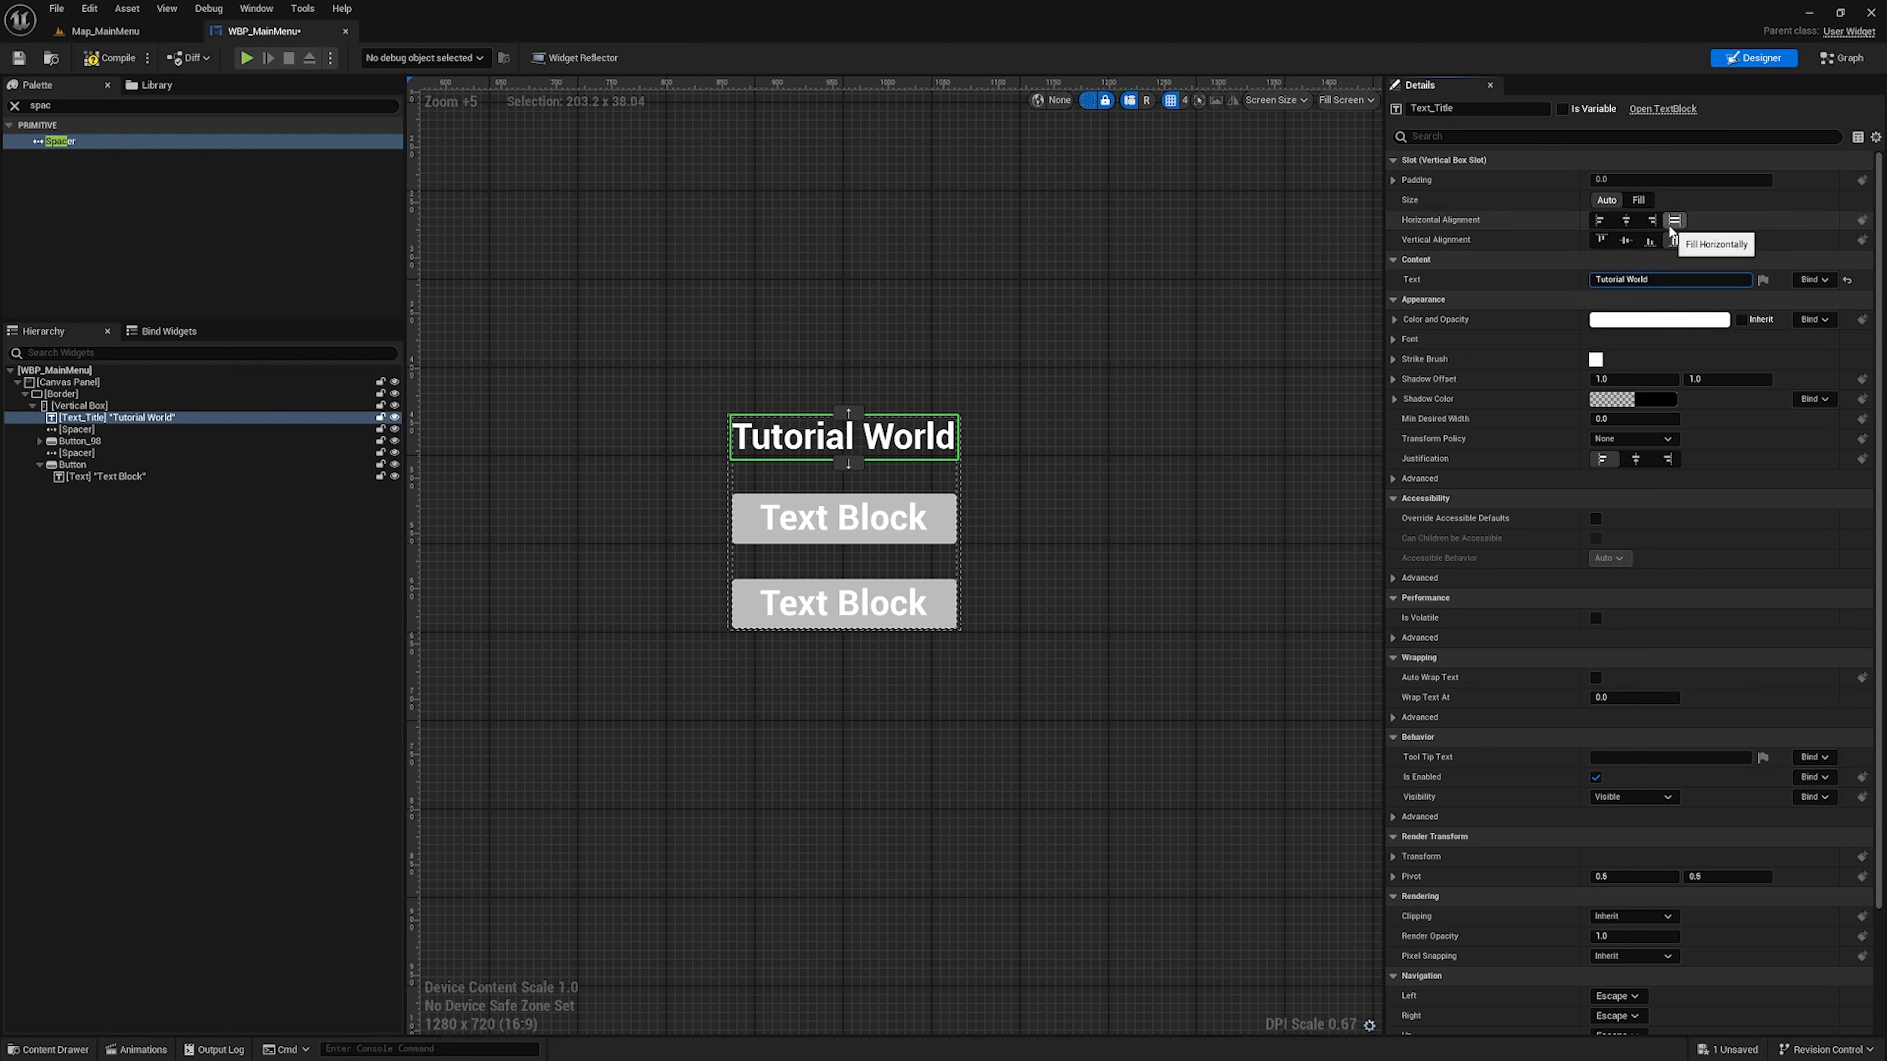
Set the Justification of Text_Title to align its text to the center
scroll(1671, 232, down, 4)
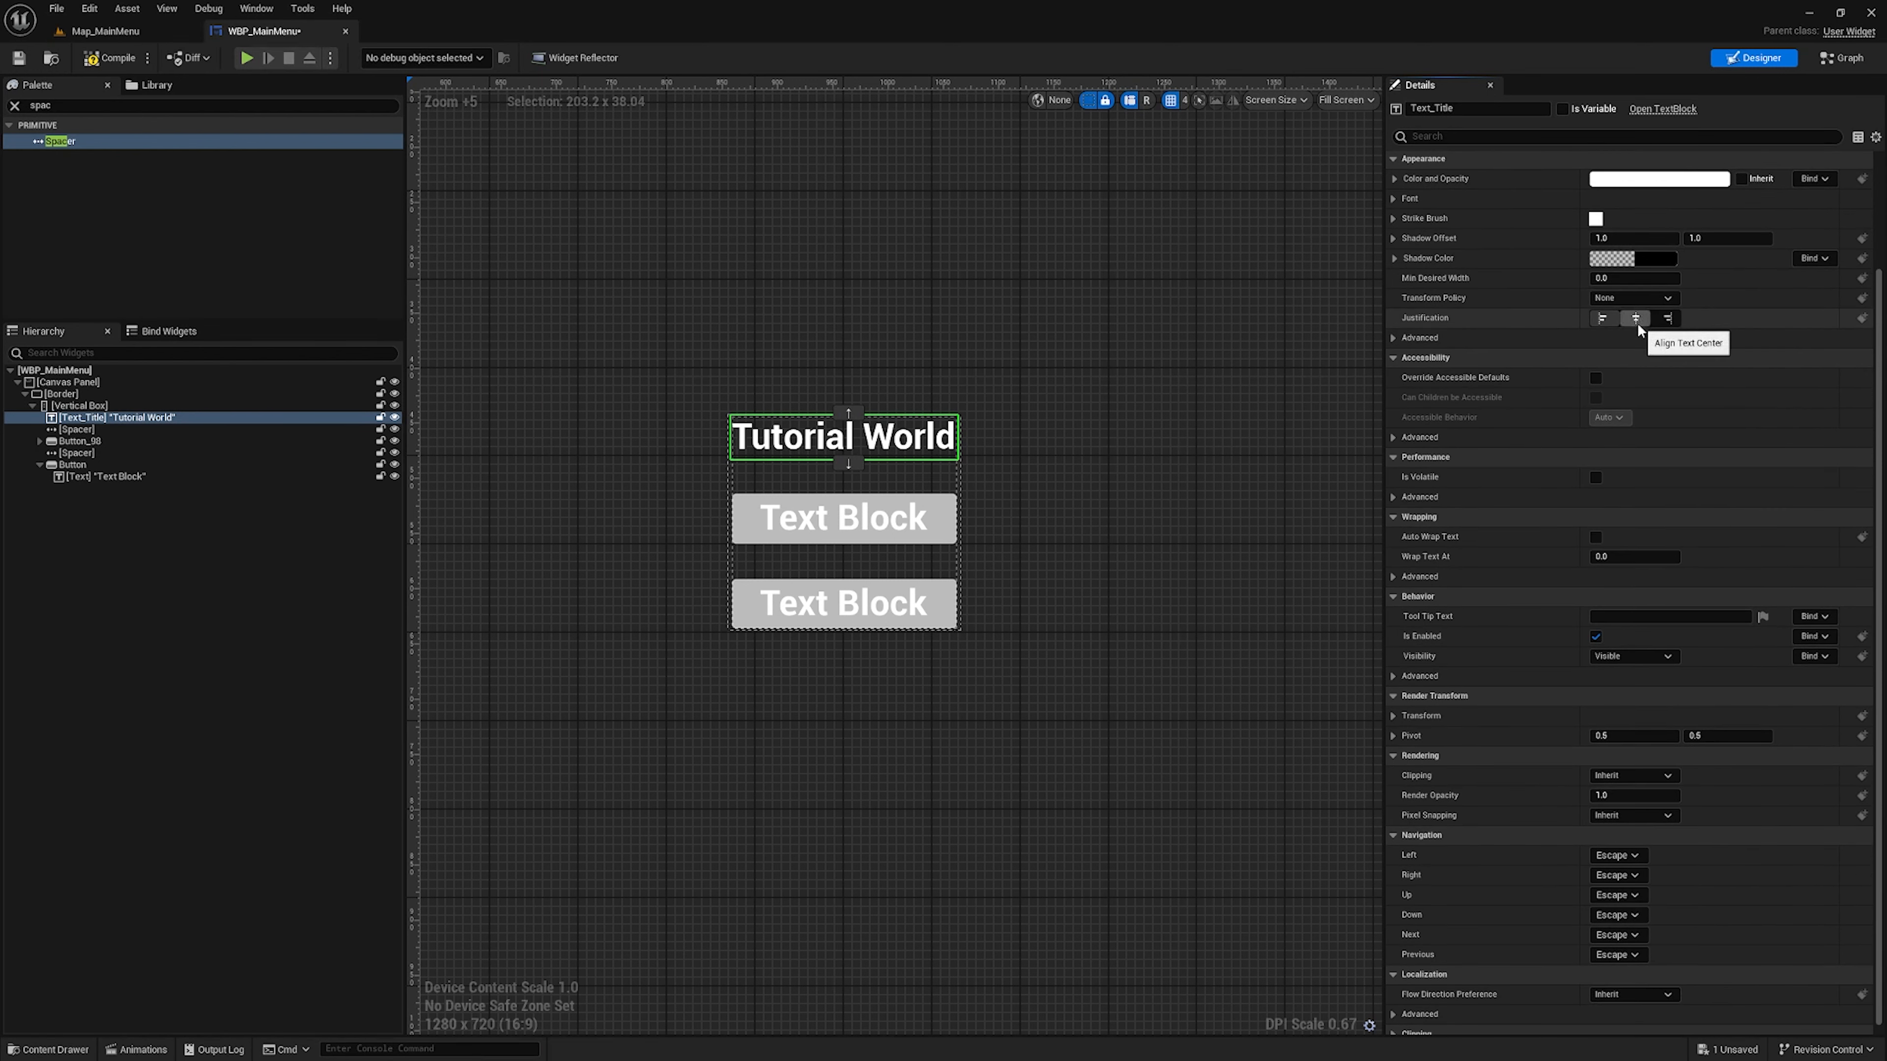
scroll(1644, 438, down, 1)
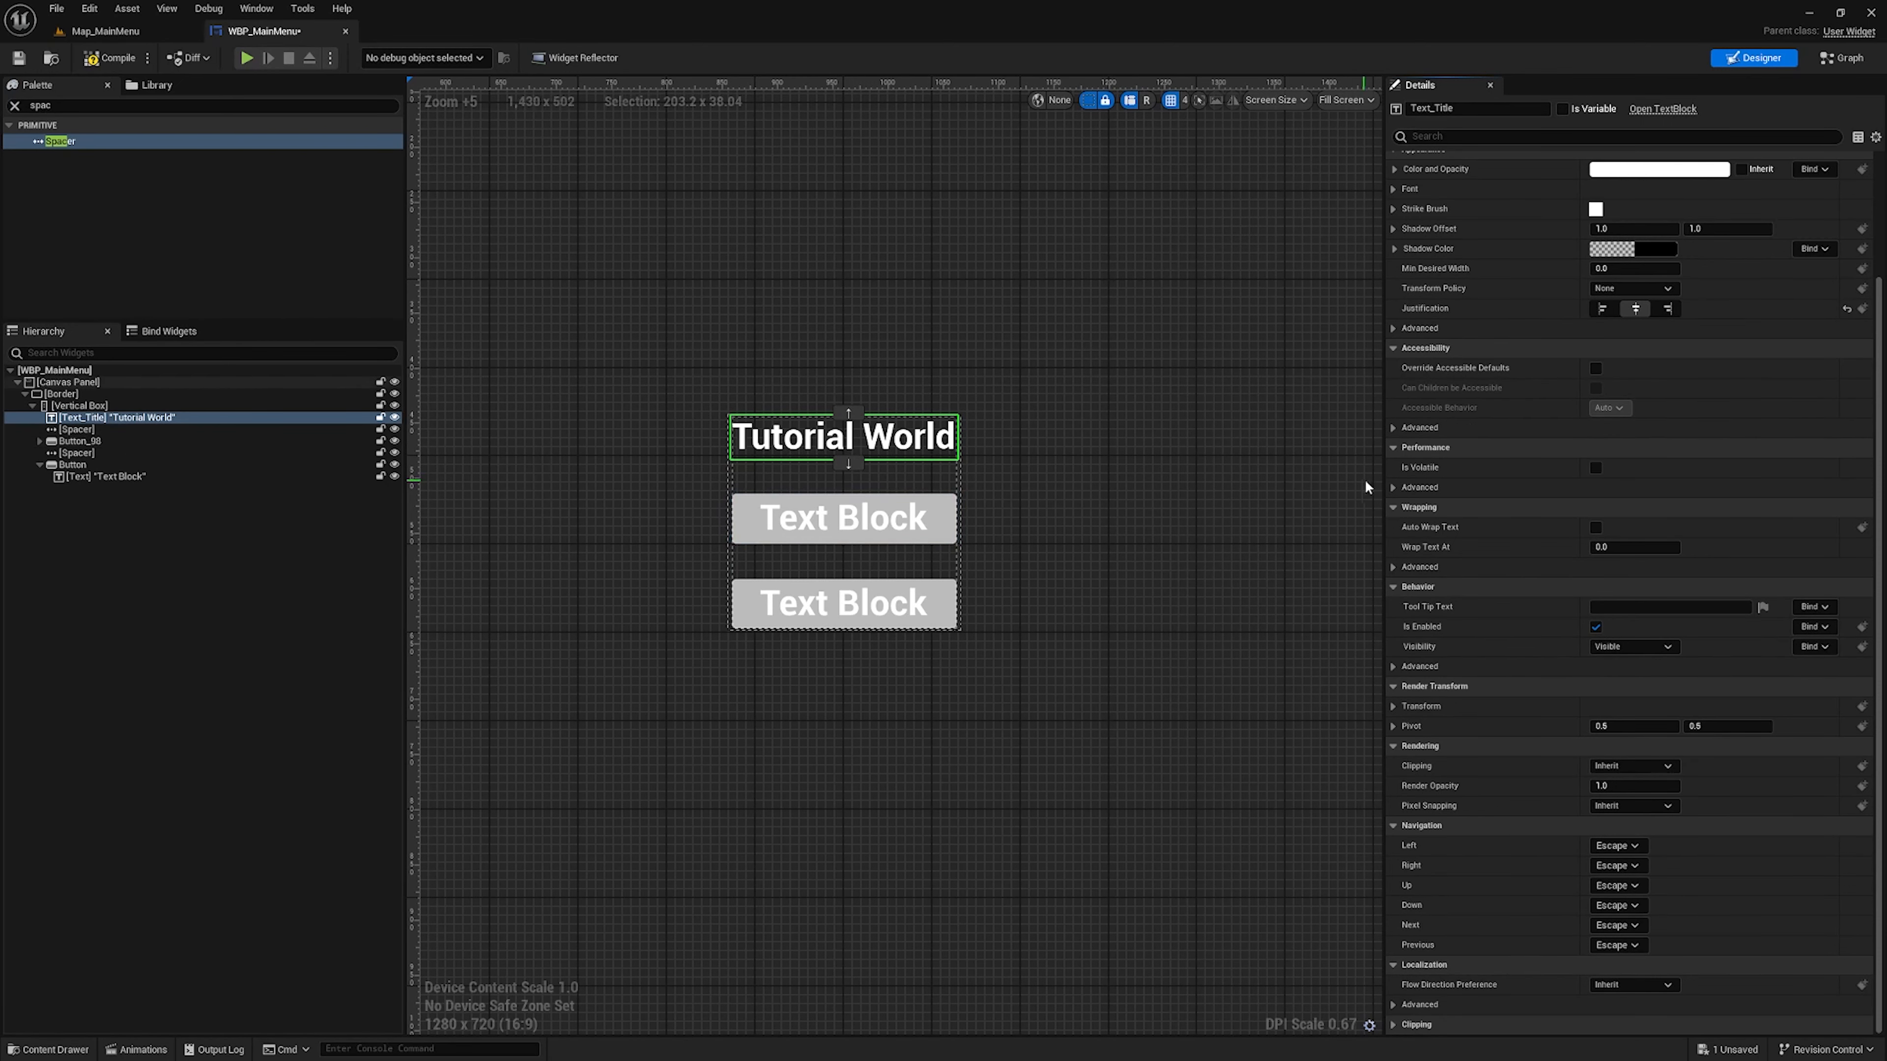
scroll(1369, 485, up, 1)
scroll(1520, 502, up, 2)
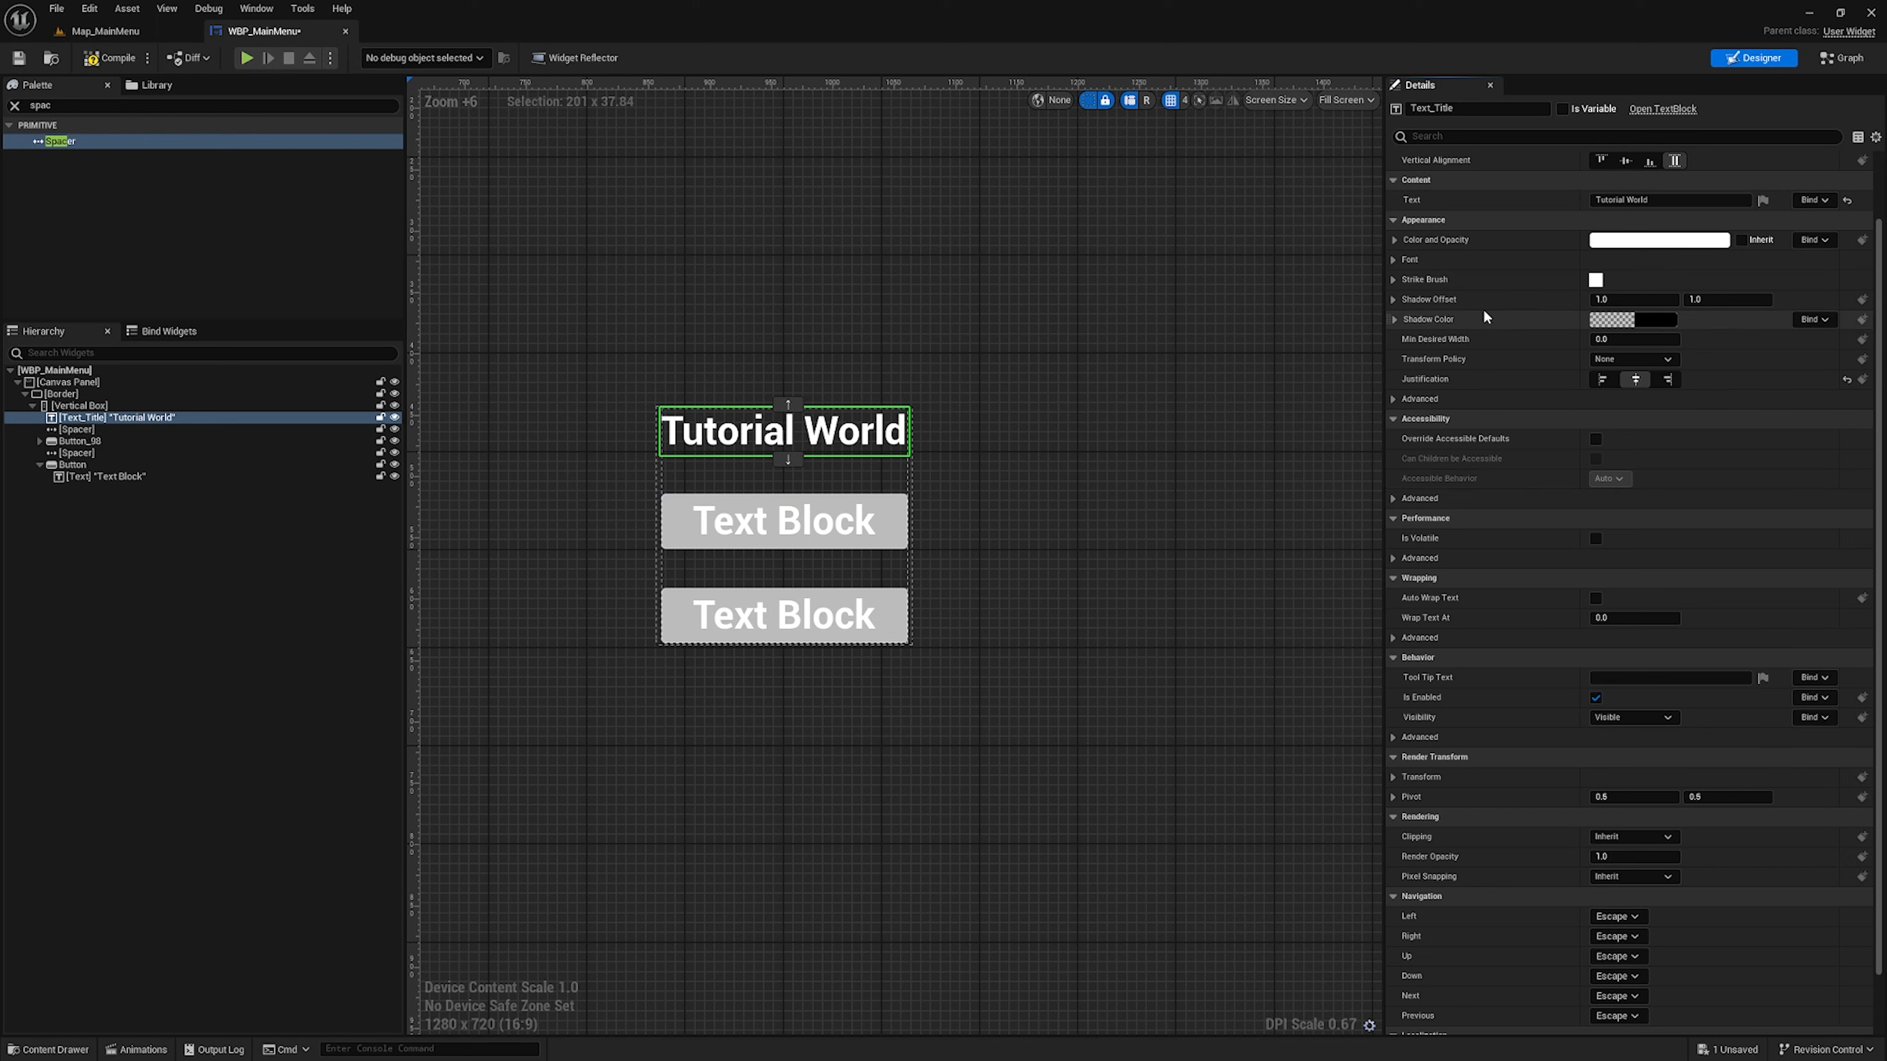
Rename the upper button to Button_Play and set the text of its text block to "Play"
click(78, 441)
click(39, 441)
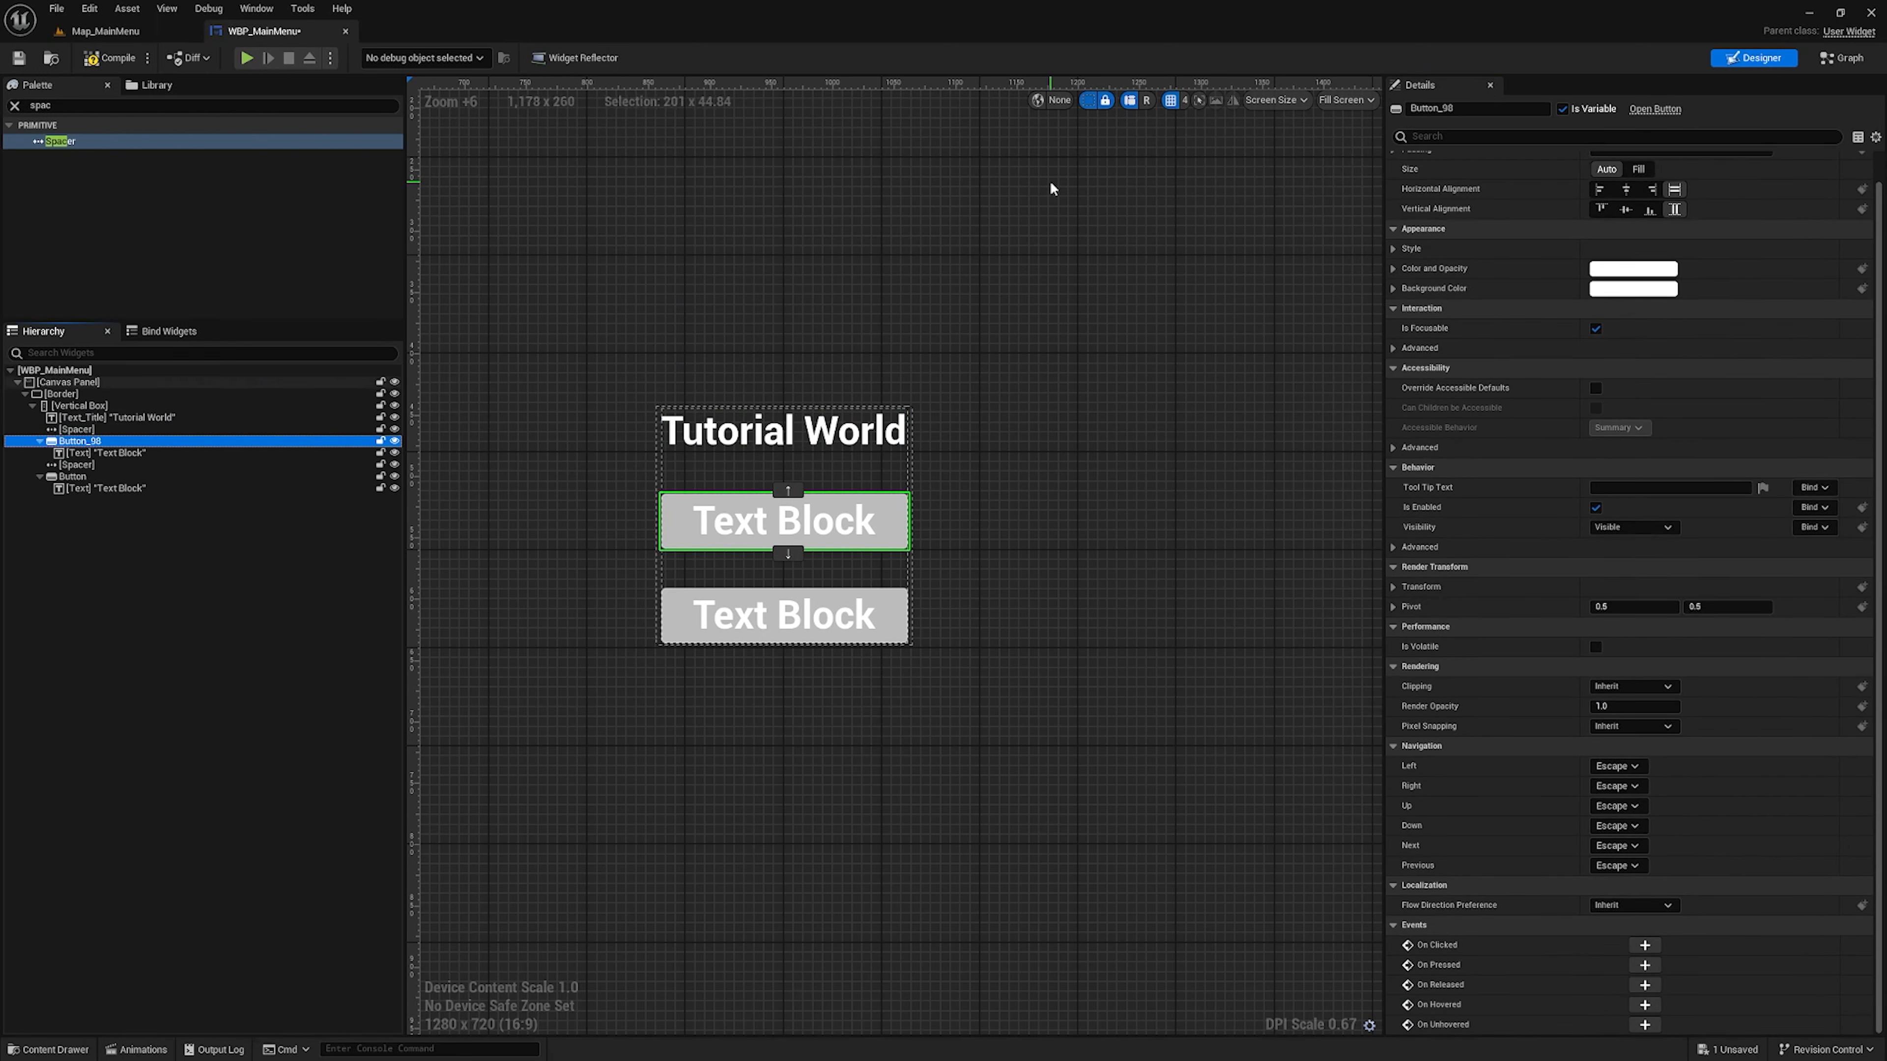
click(1487, 108)
drag(1488, 107, 1445, 118)
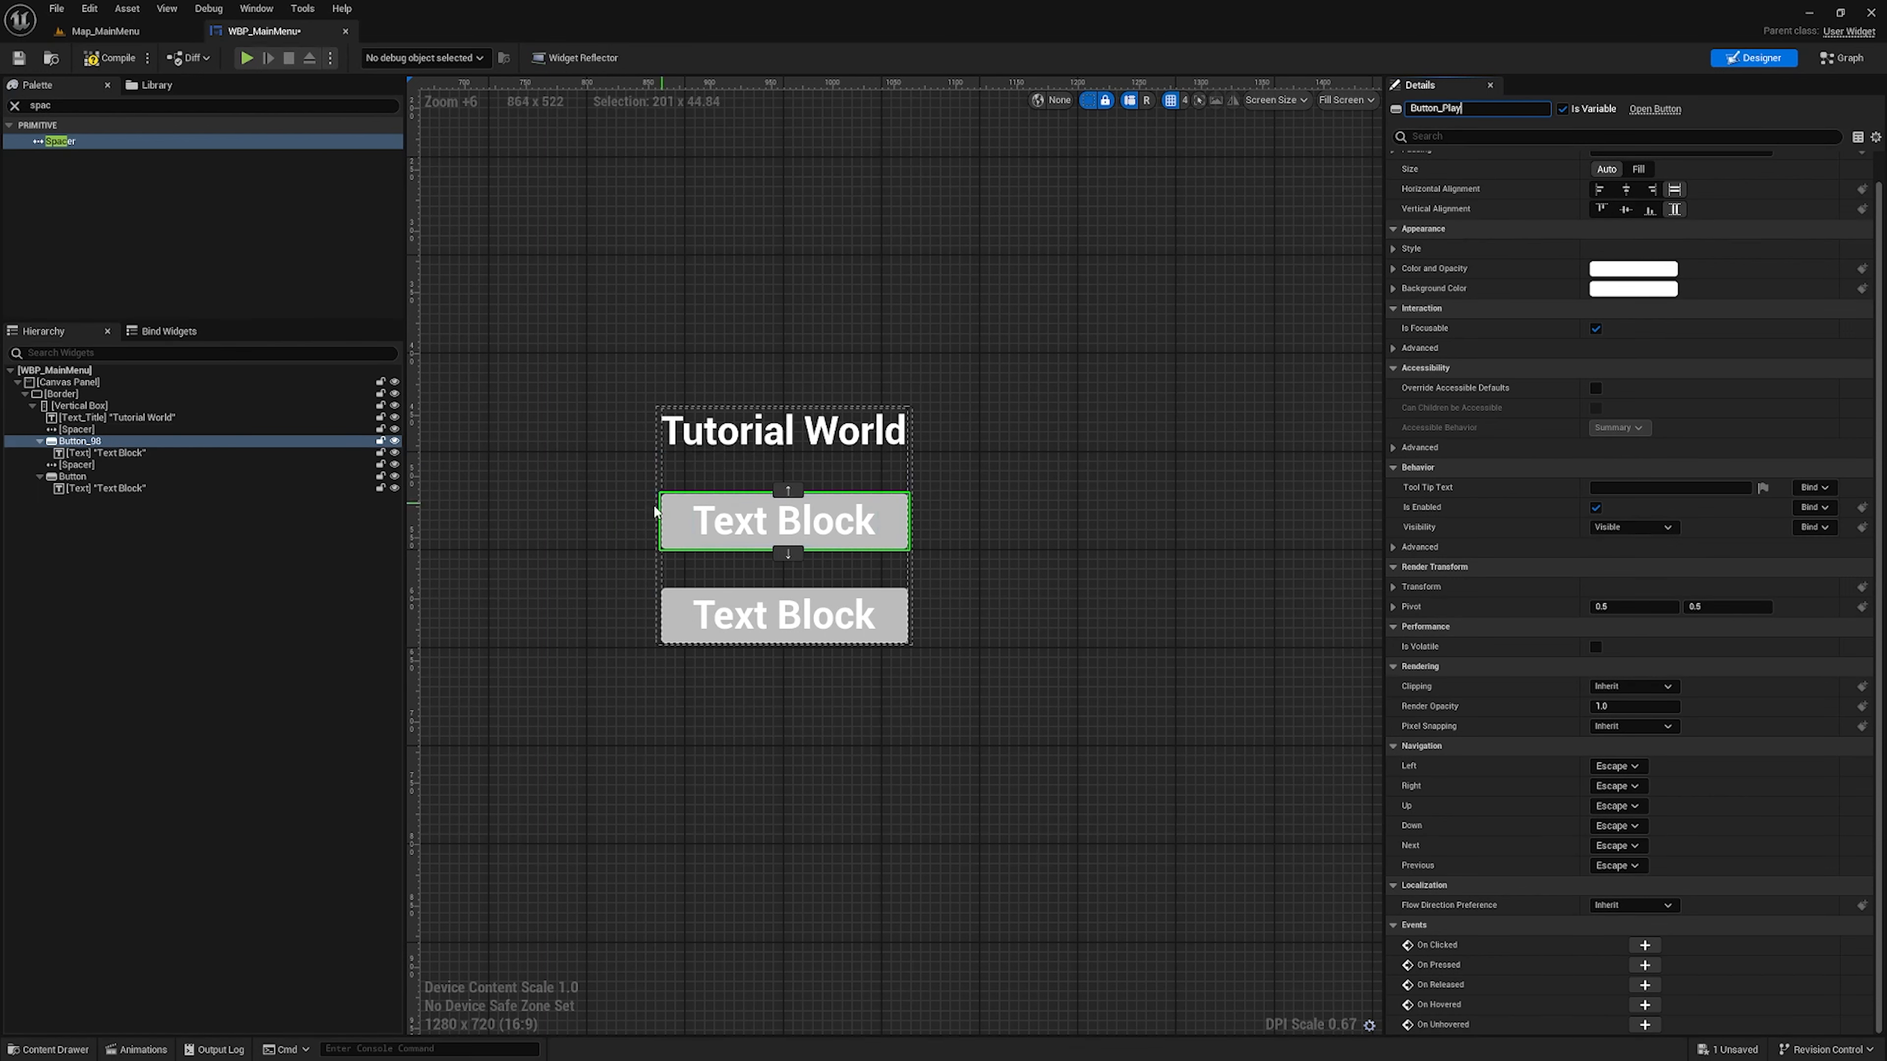
click(106, 443)
click(141, 454)
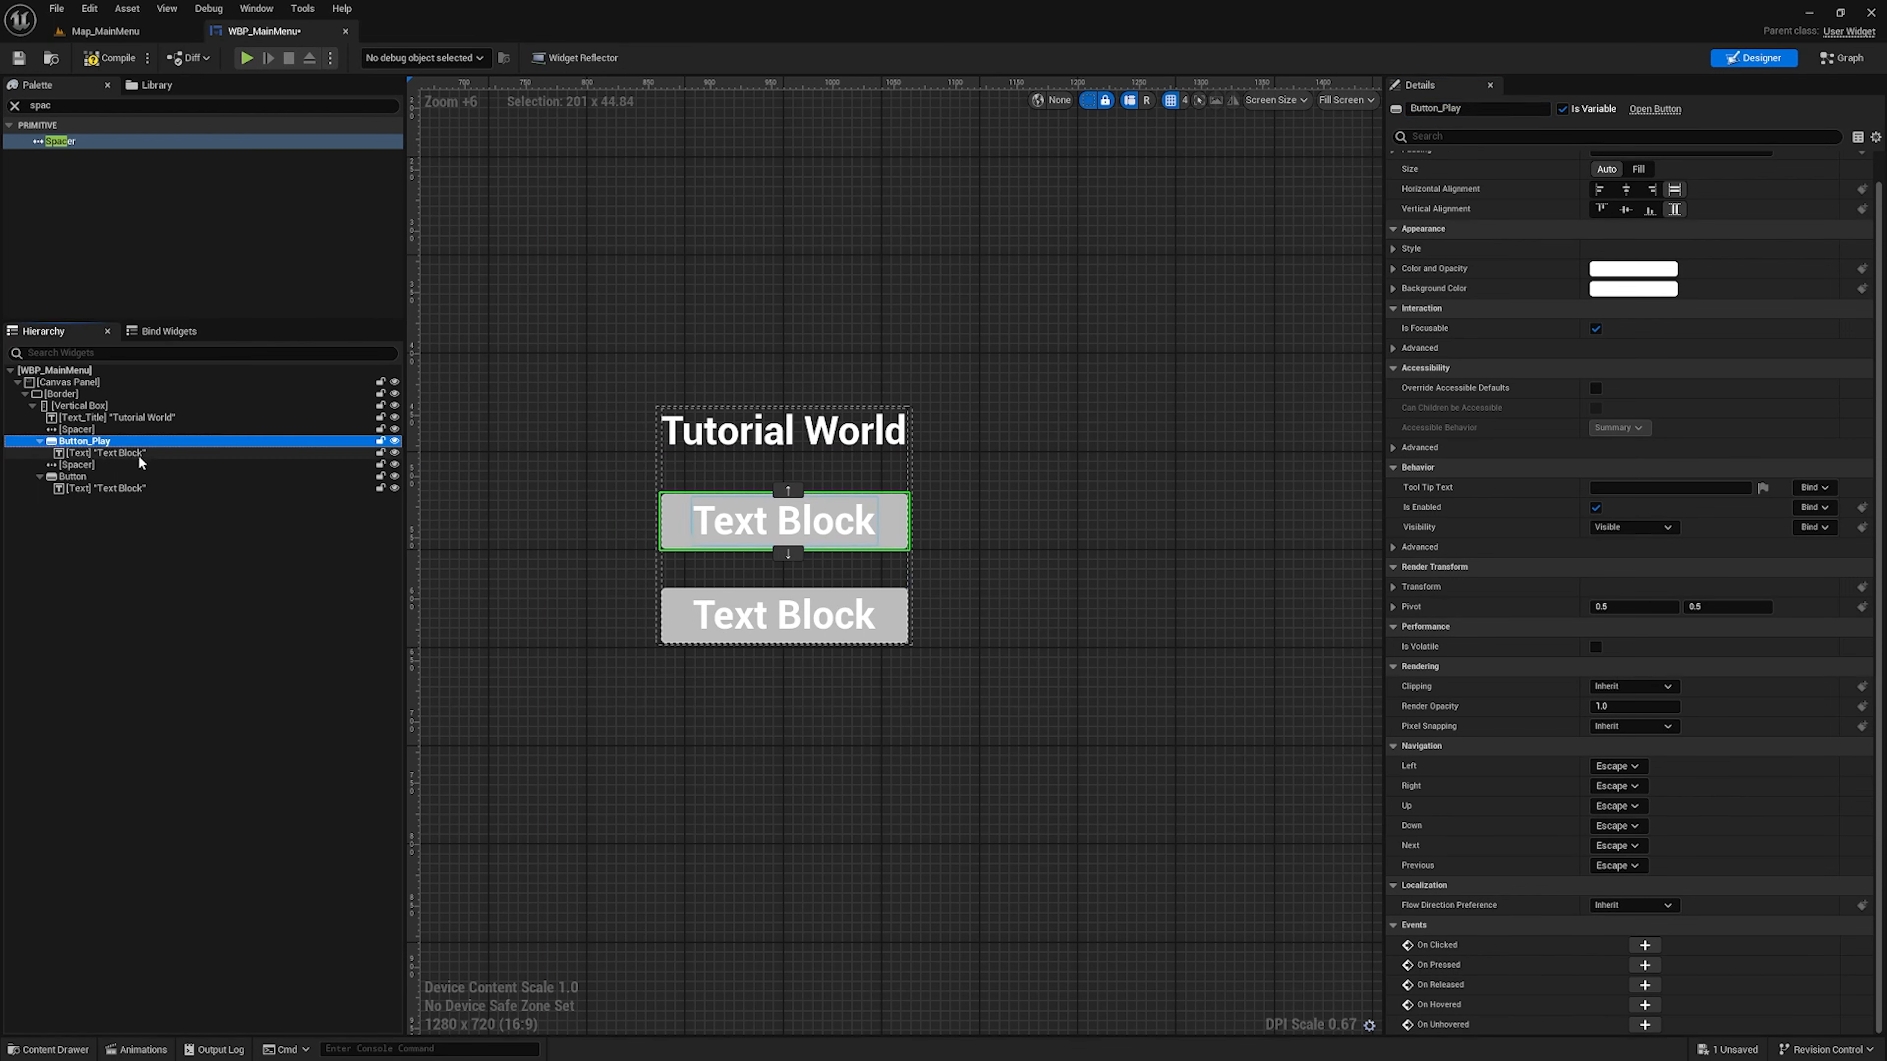
scroll(1655, 416, up, 1)
click(1663, 259)
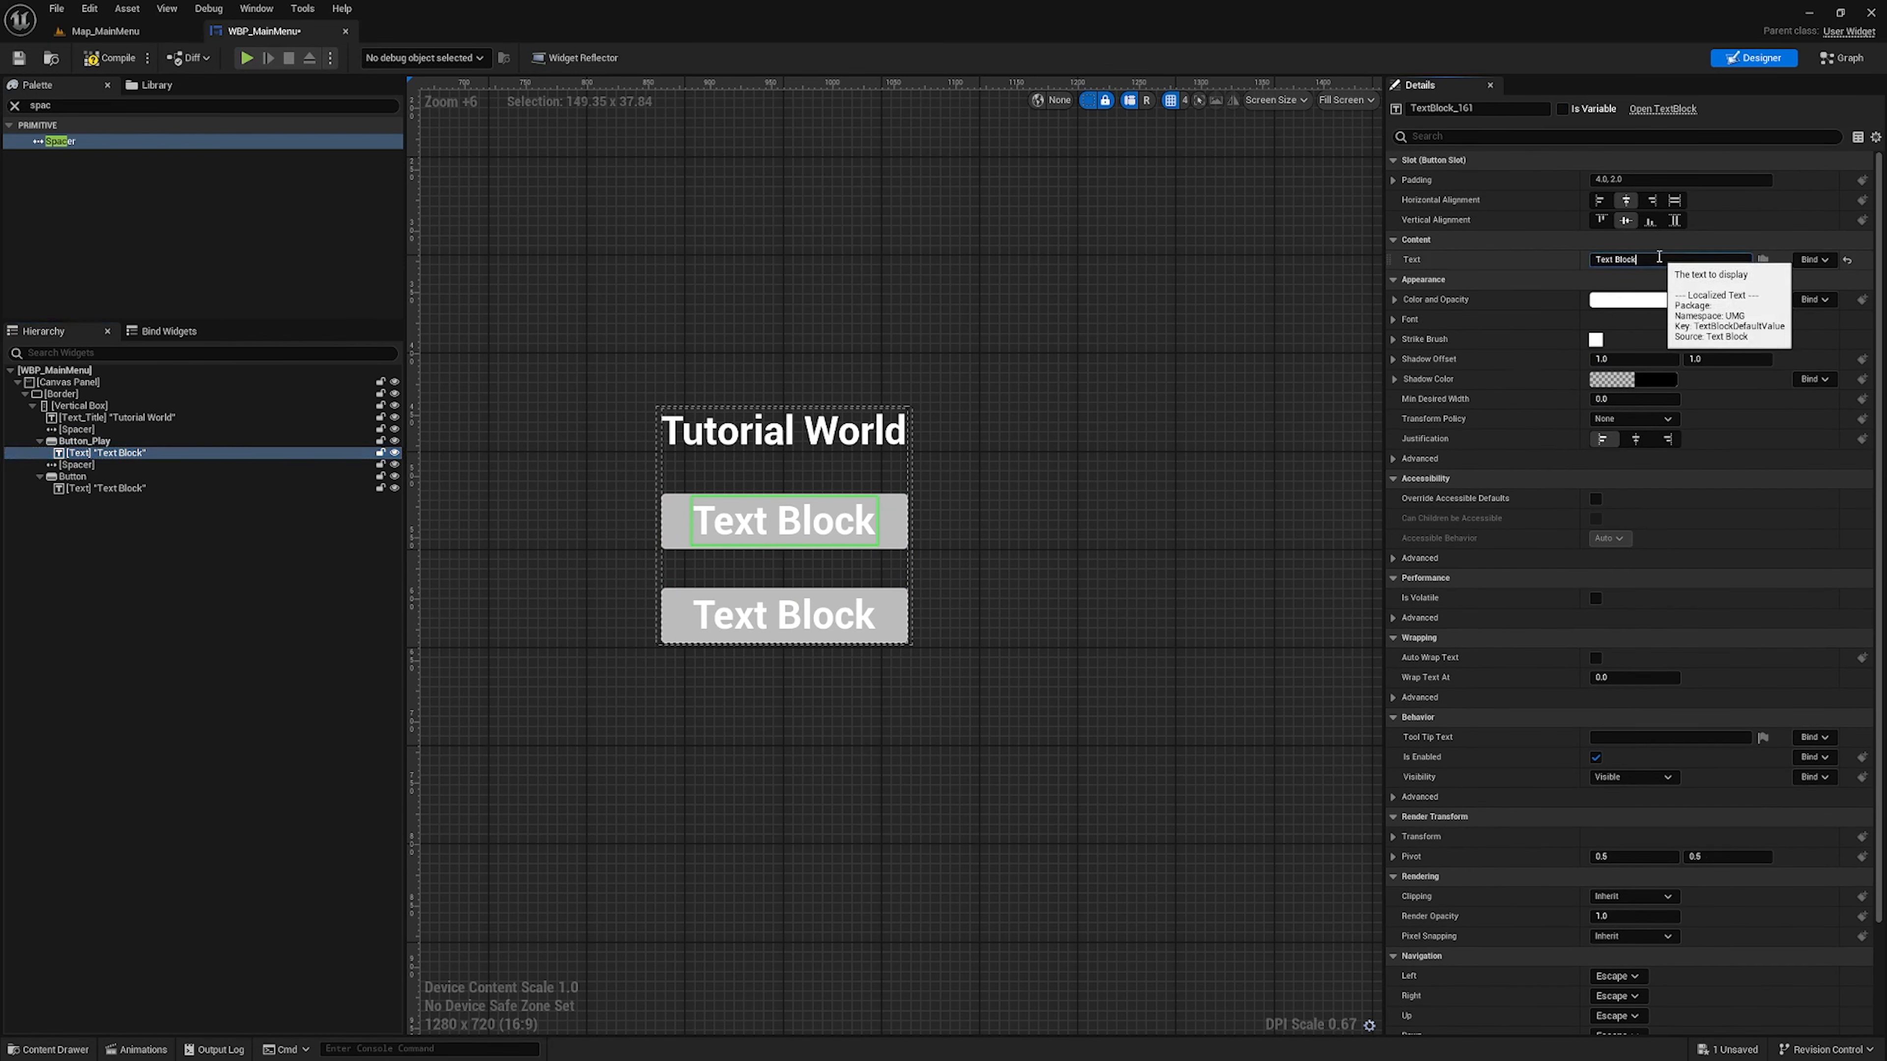
text(Play)
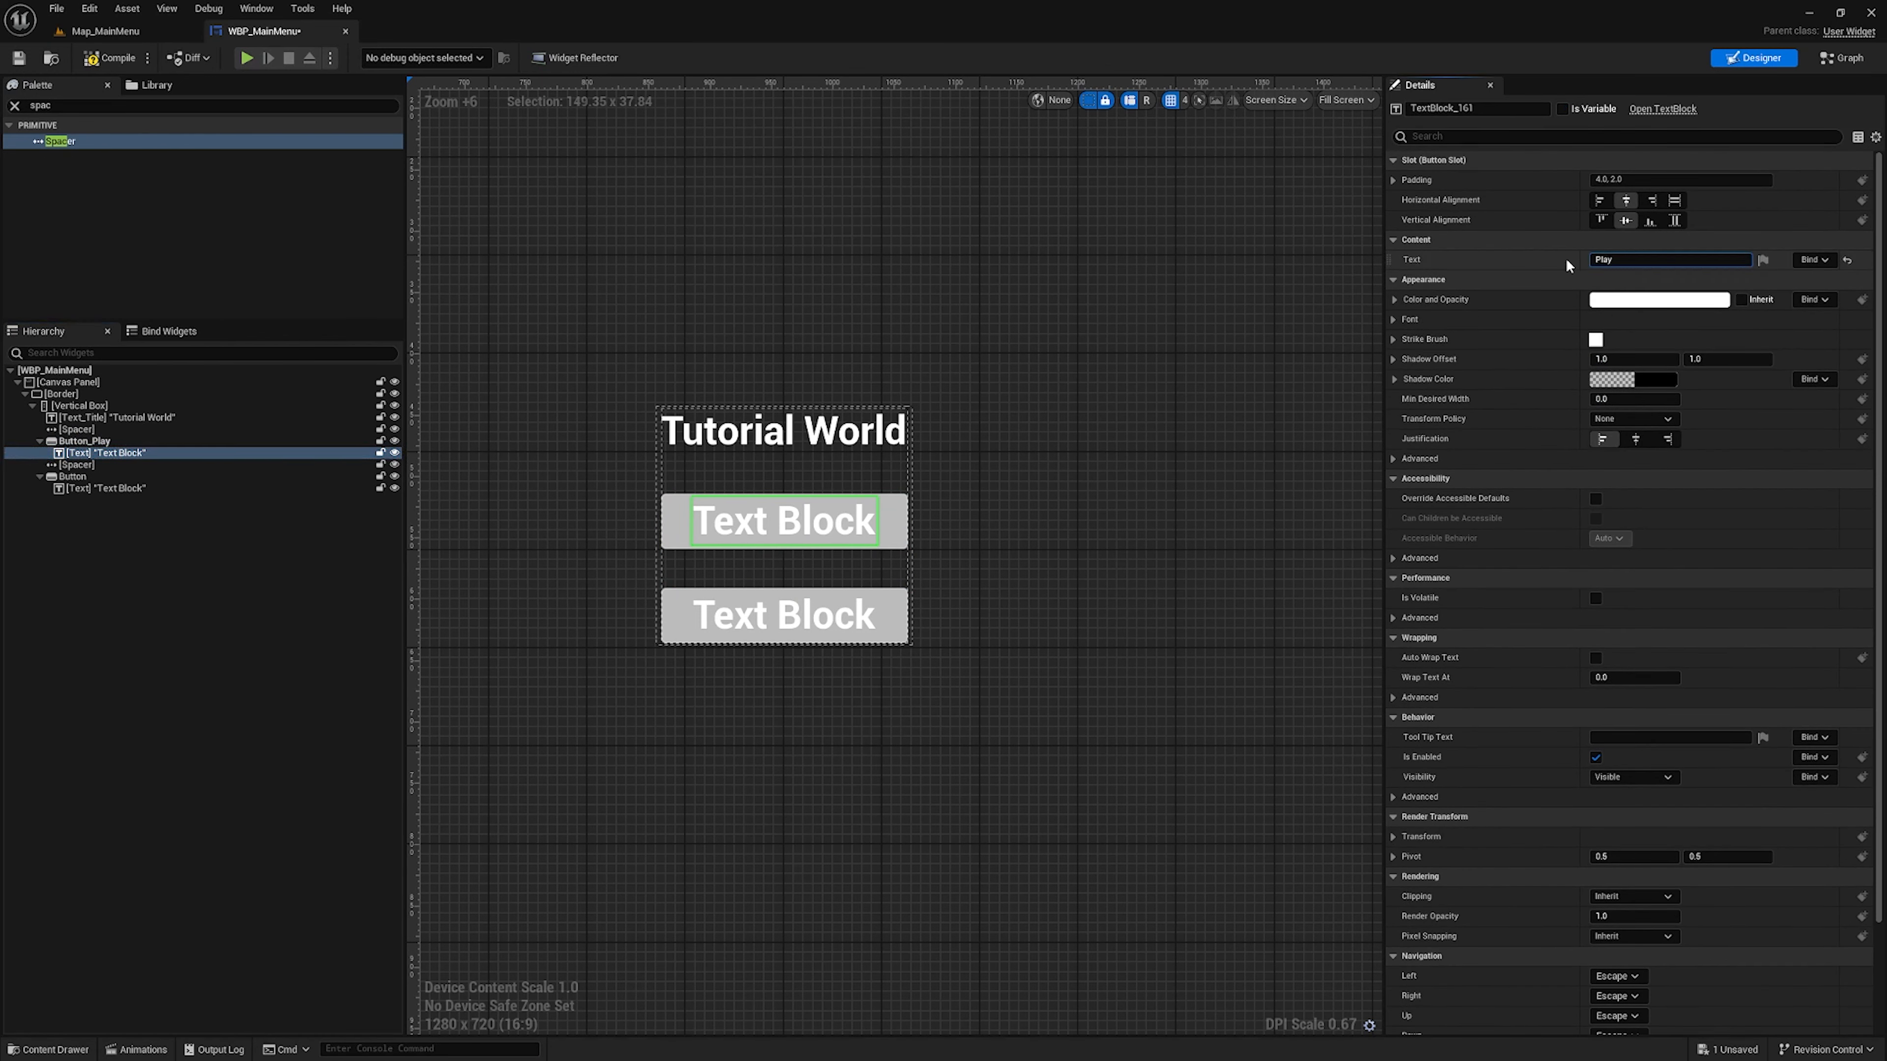
Rename the lower button to Button_Quit and set the text of its text block to "Quit"
click(74, 477)
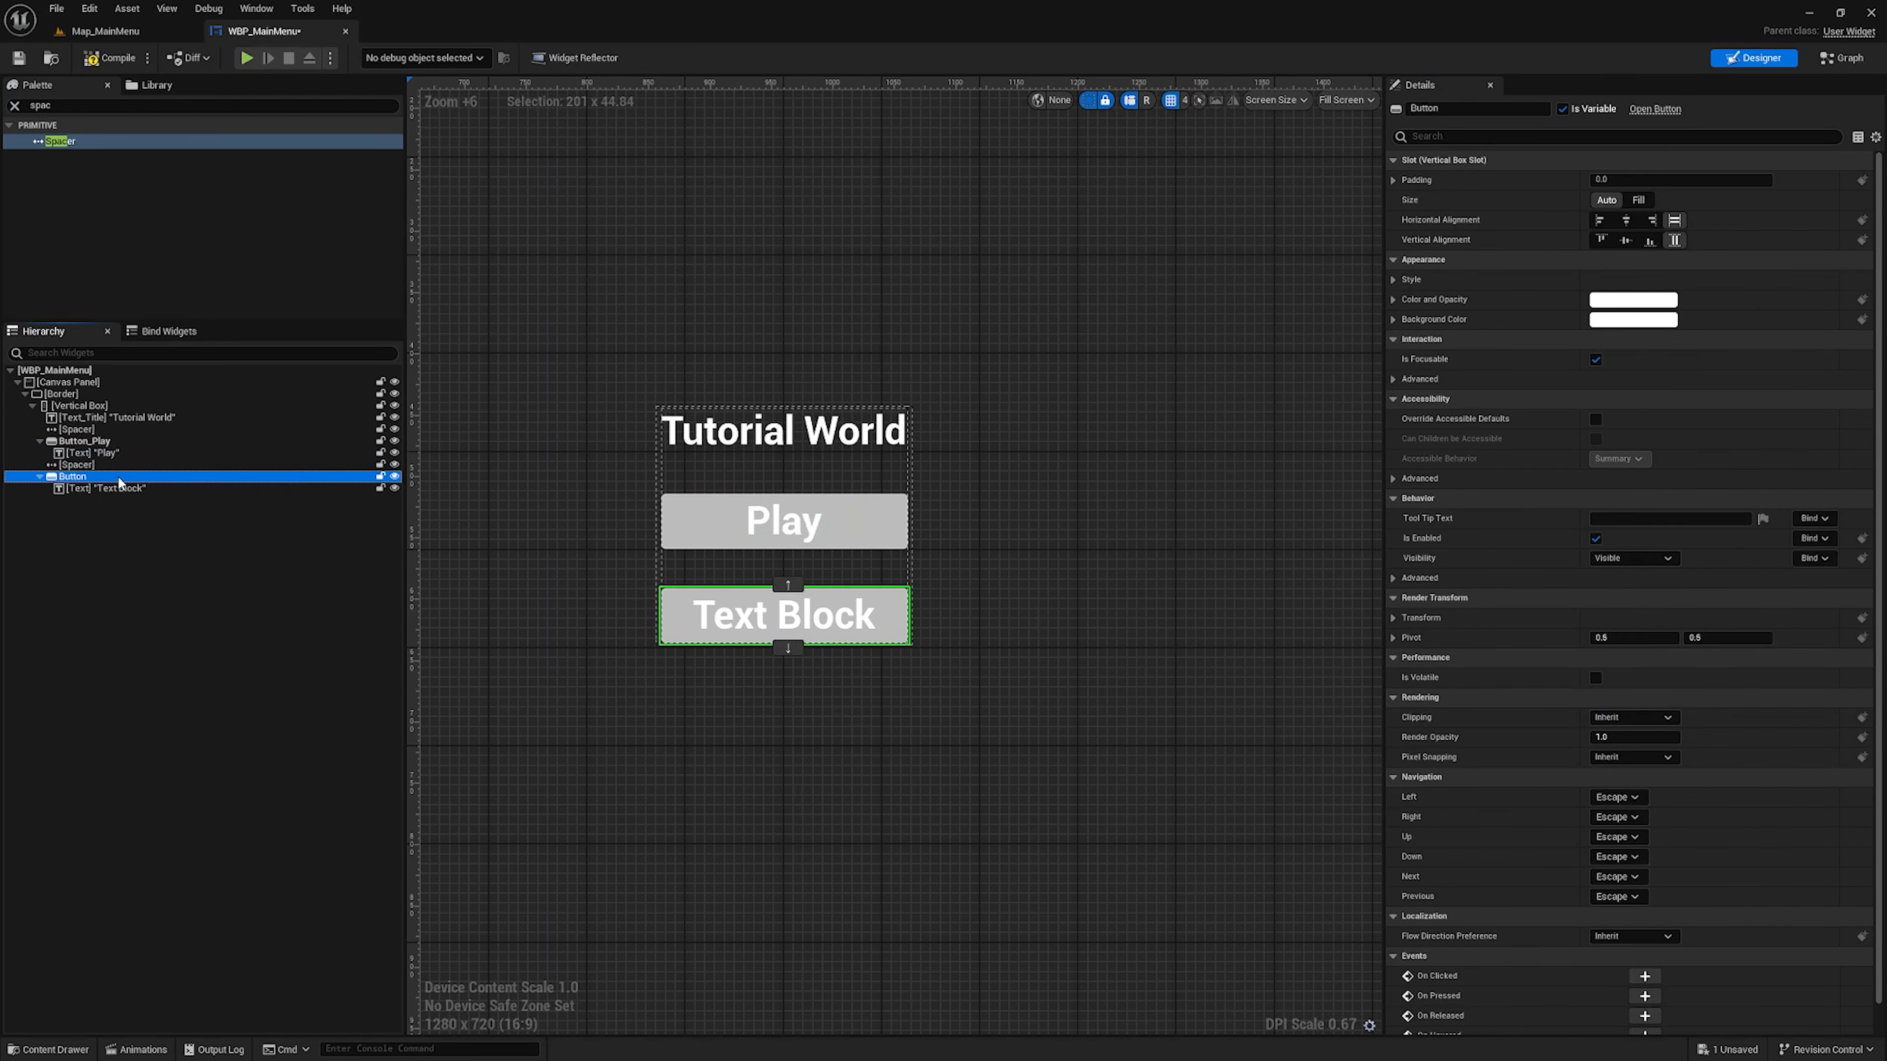
click(1478, 107)
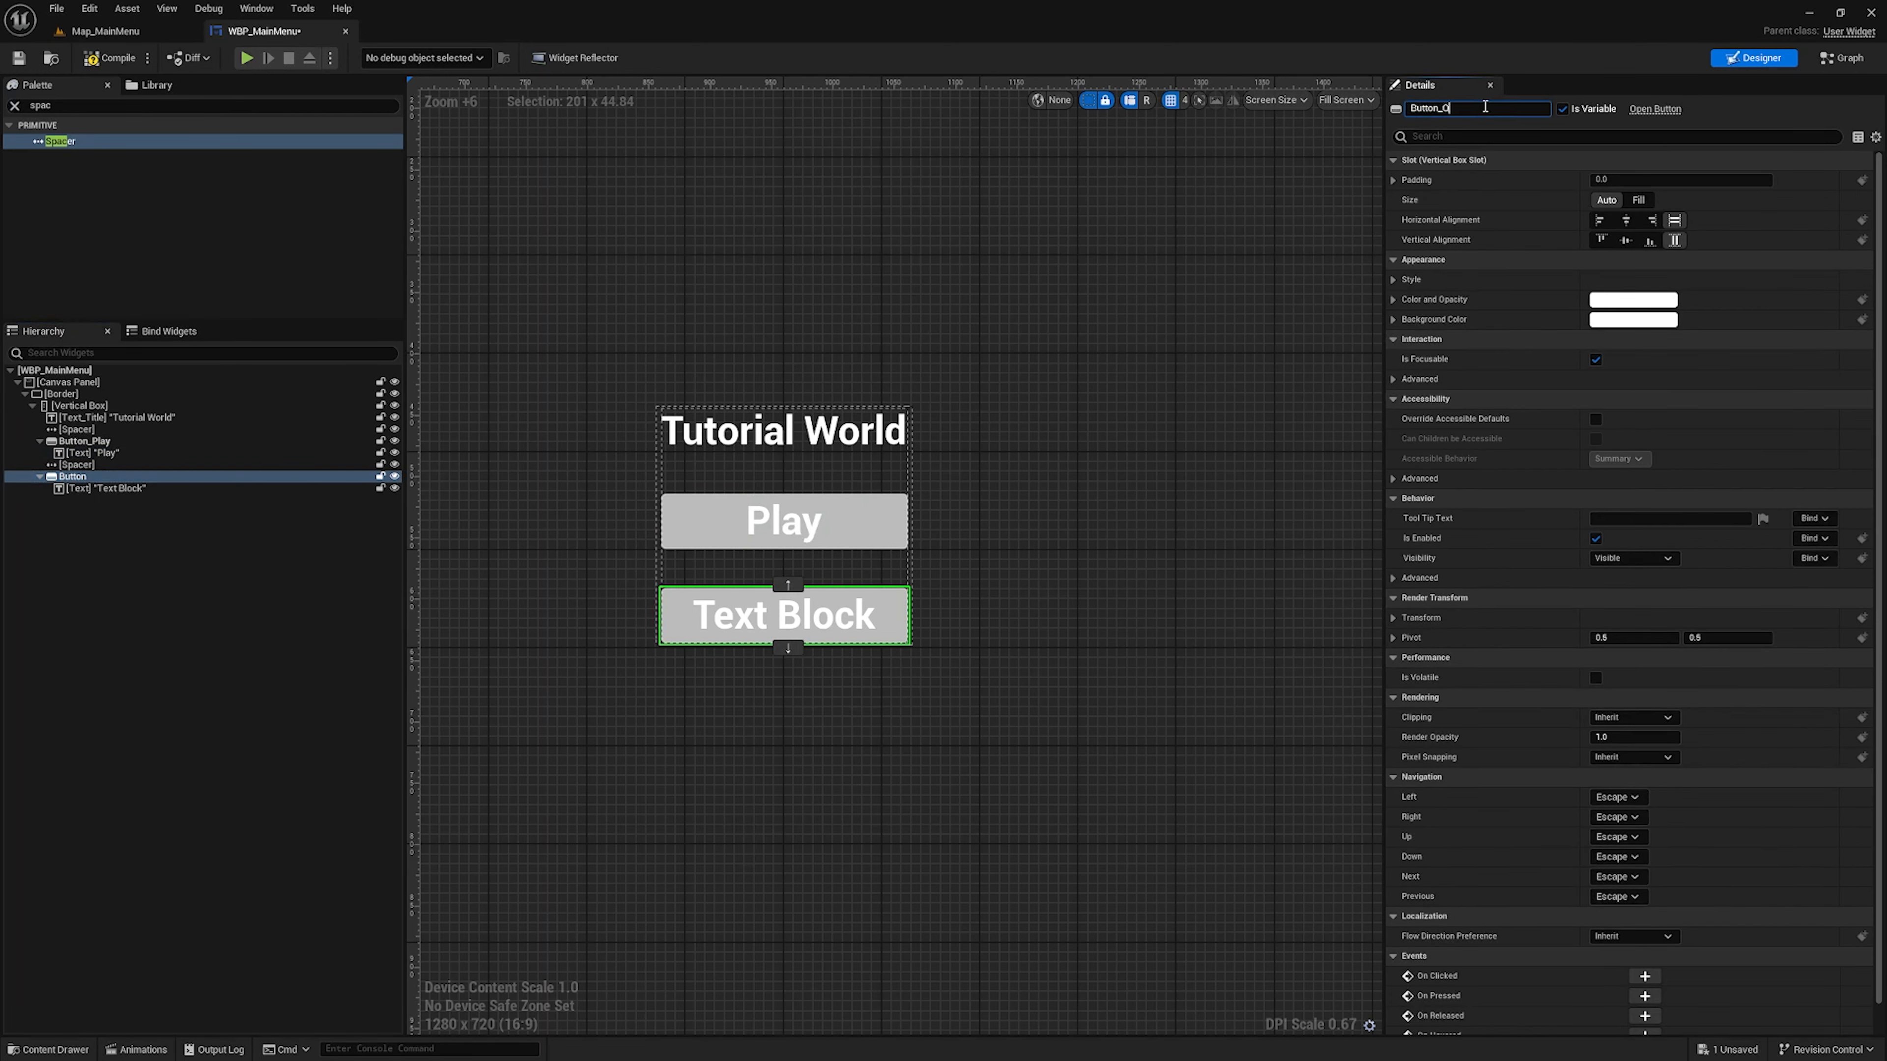
click(244, 491)
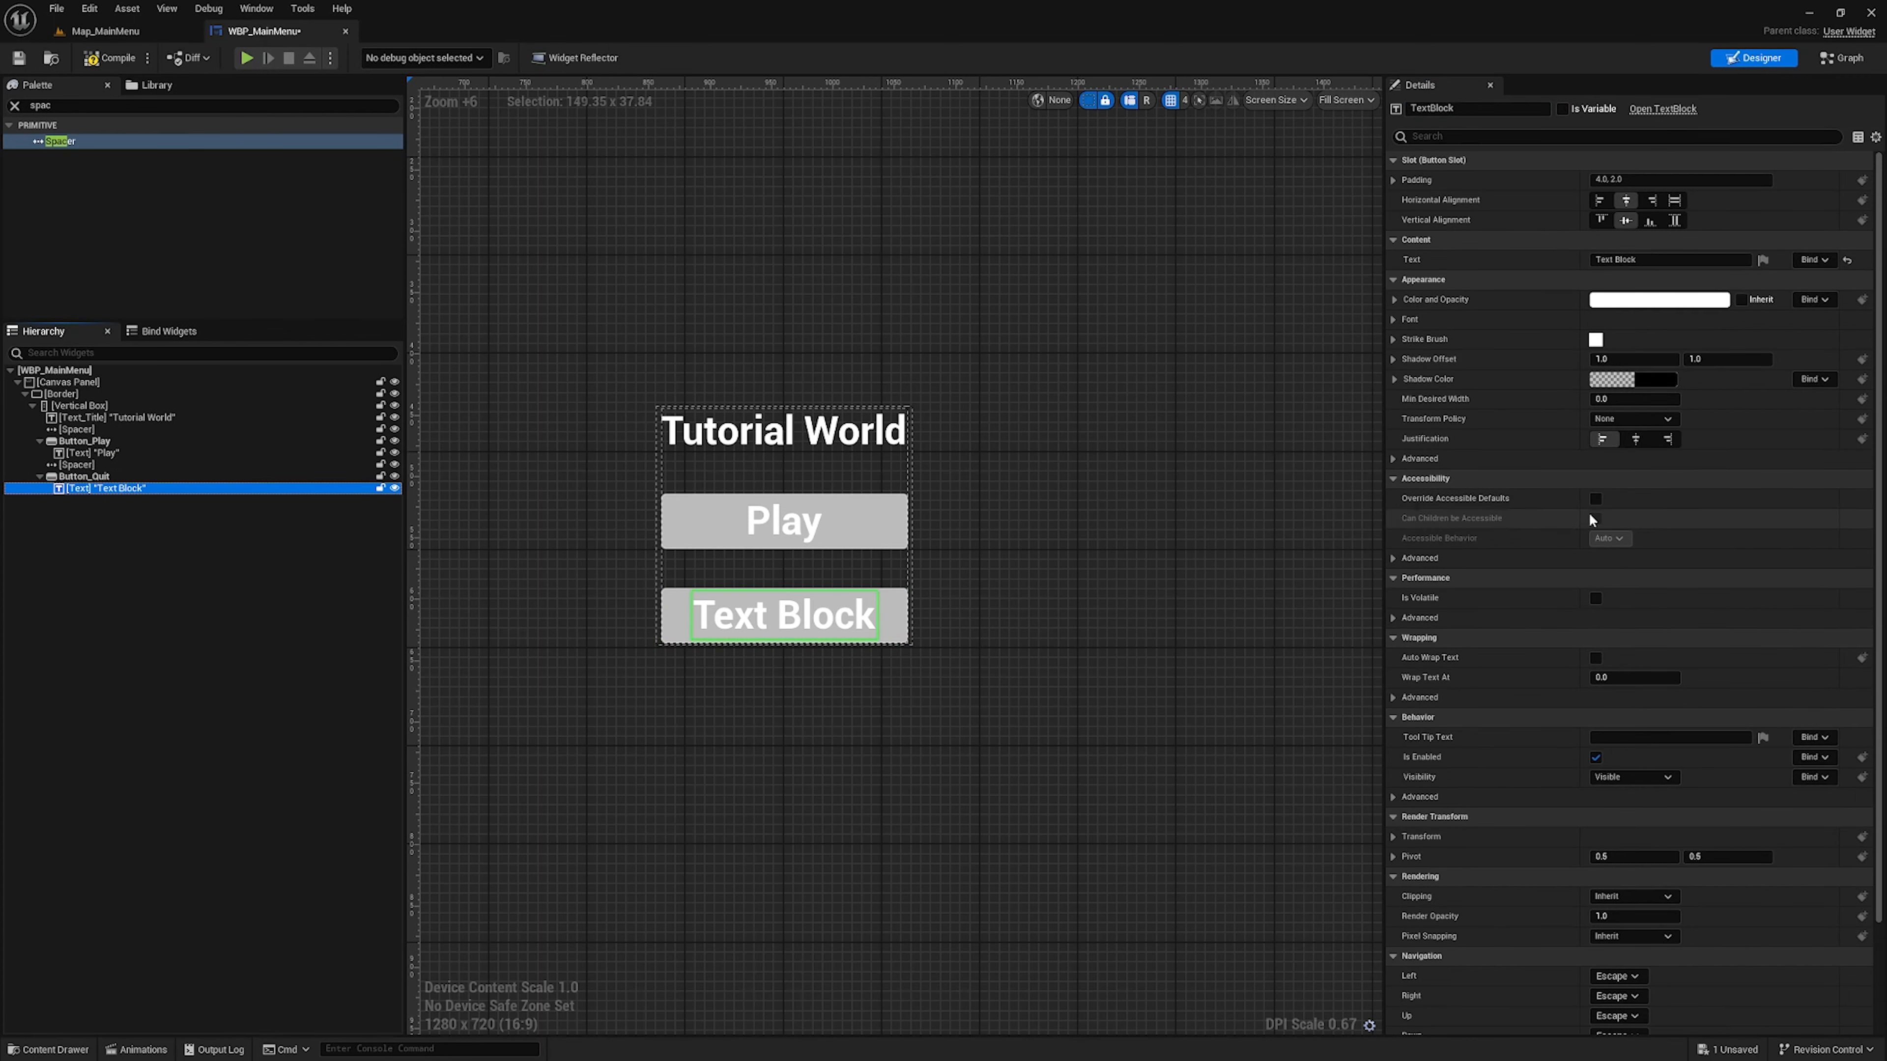
click(1595, 260)
double_click(1666, 260)
double_click(1666, 260)
click(1666, 260)
key(ctrl+a)
text(Quit)
key(Return)
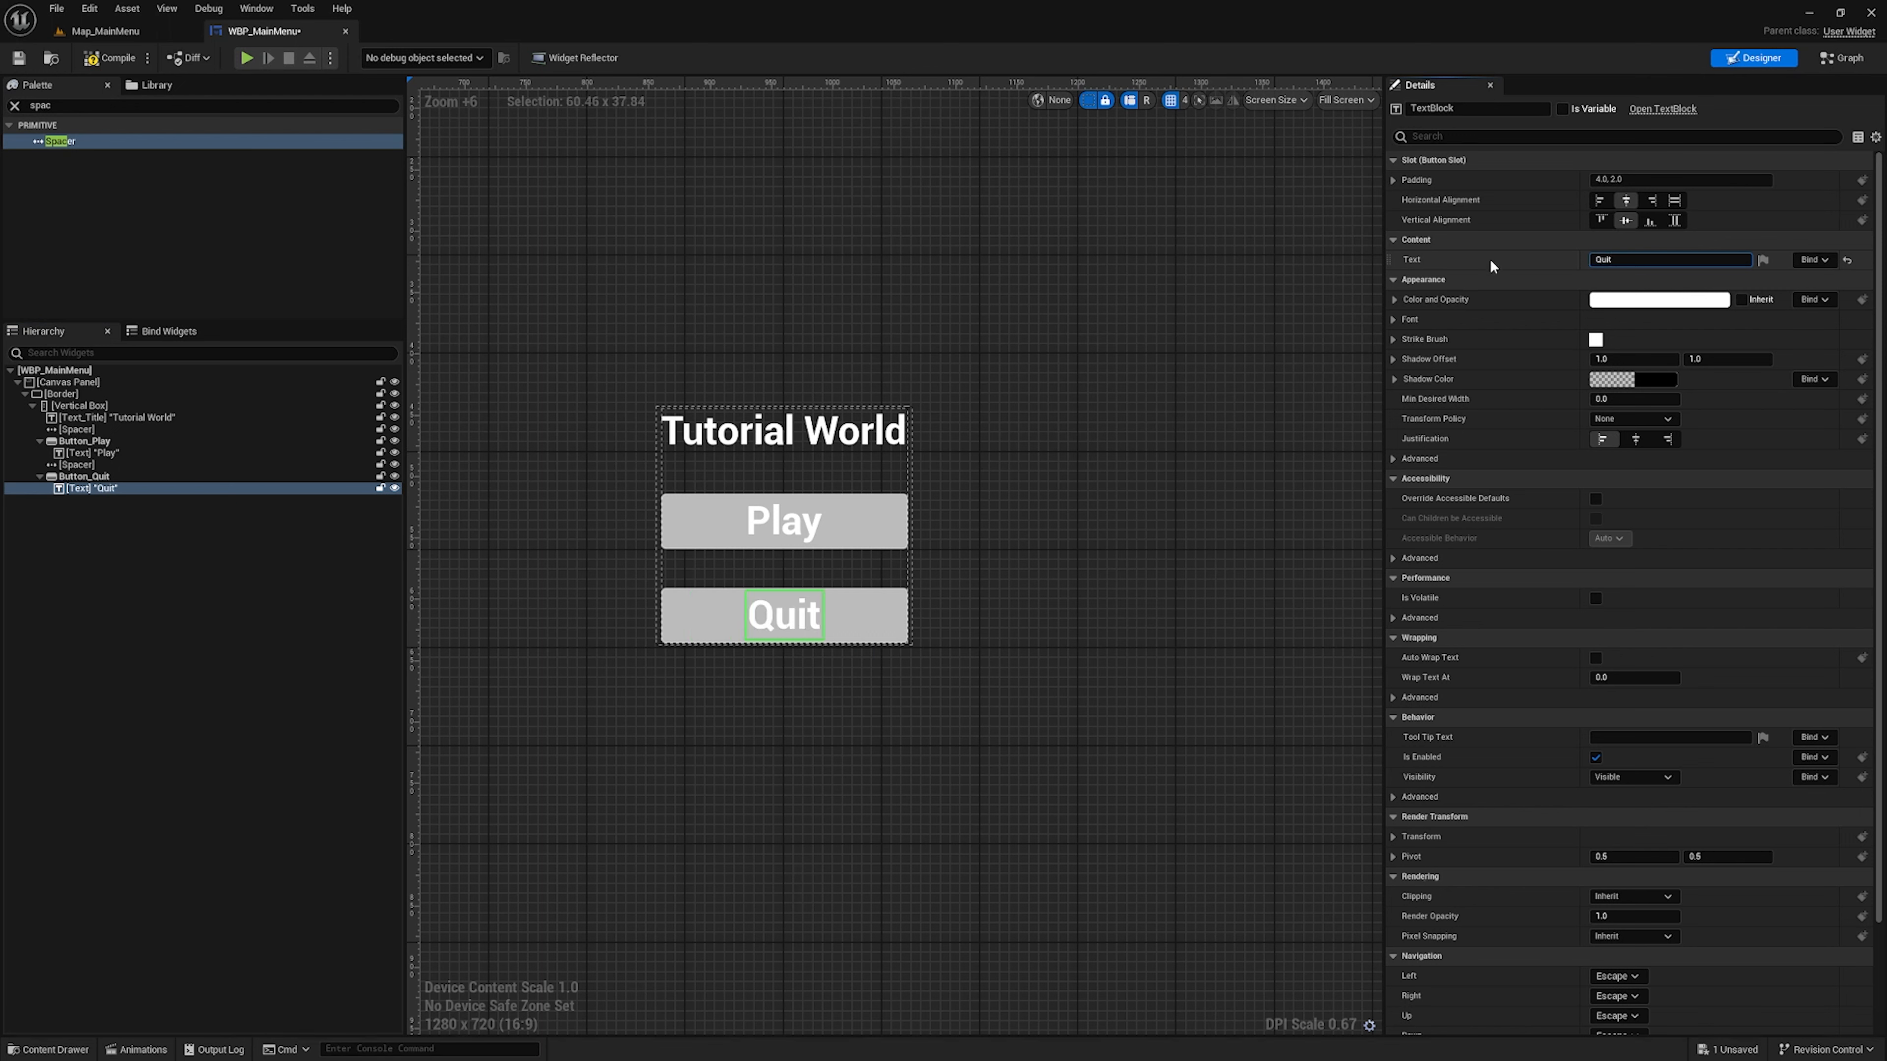
Save the WBP_MainMenu widget
scroll(981, 485, down, 4)
right_drag(905, 394, 929, 438)
scroll(964, 420, down, 3)
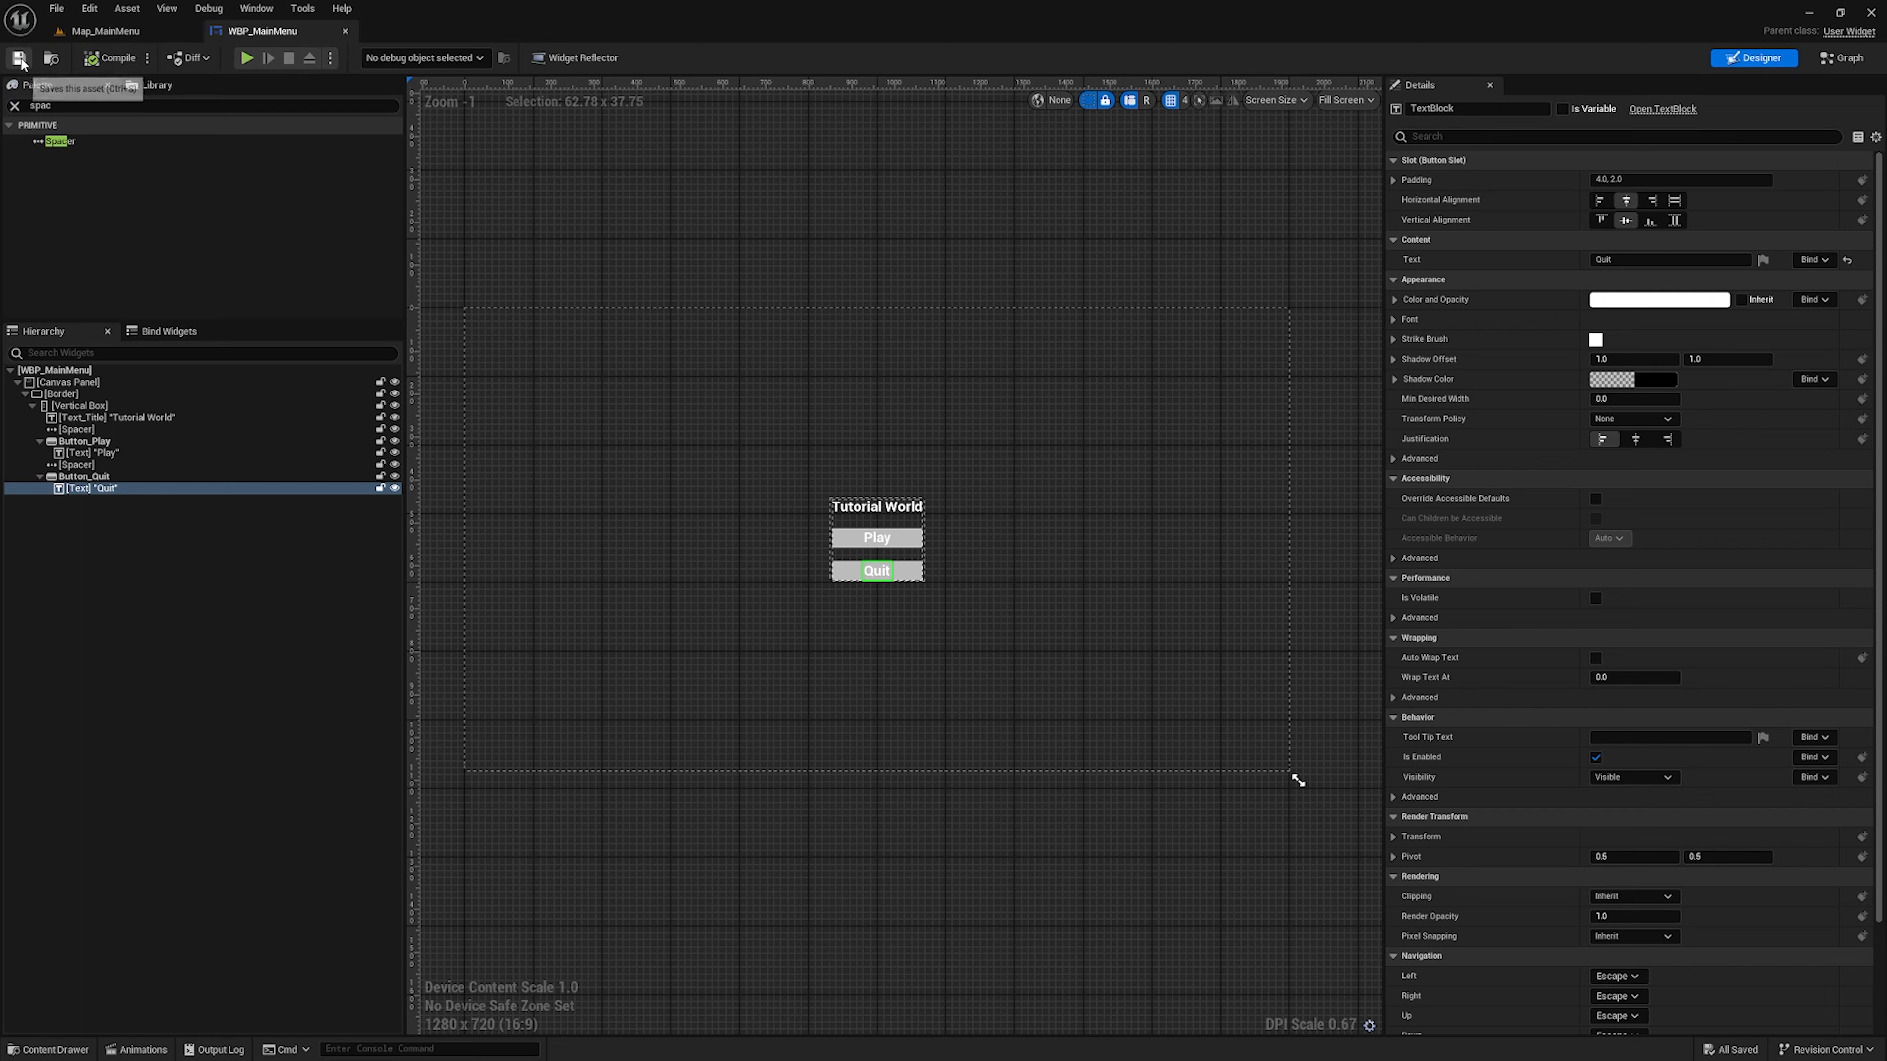
click(83, 478)
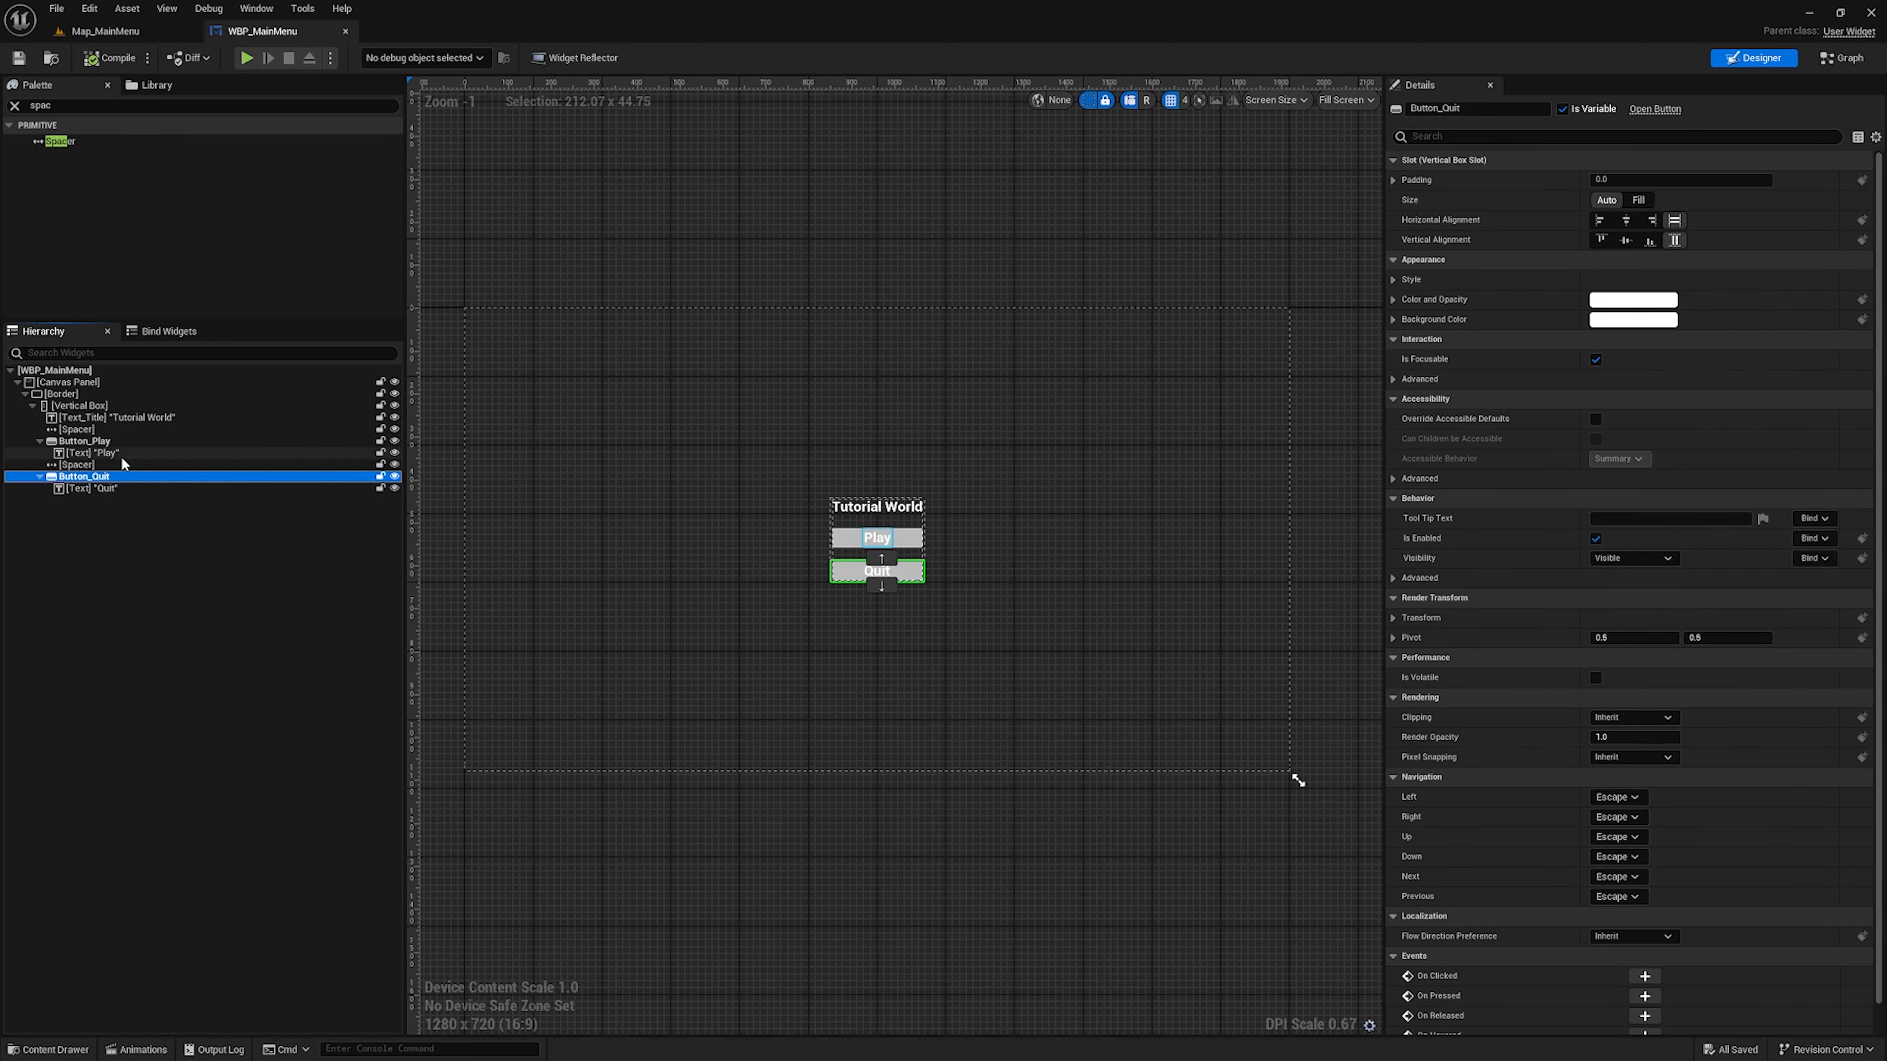
click(105, 441)
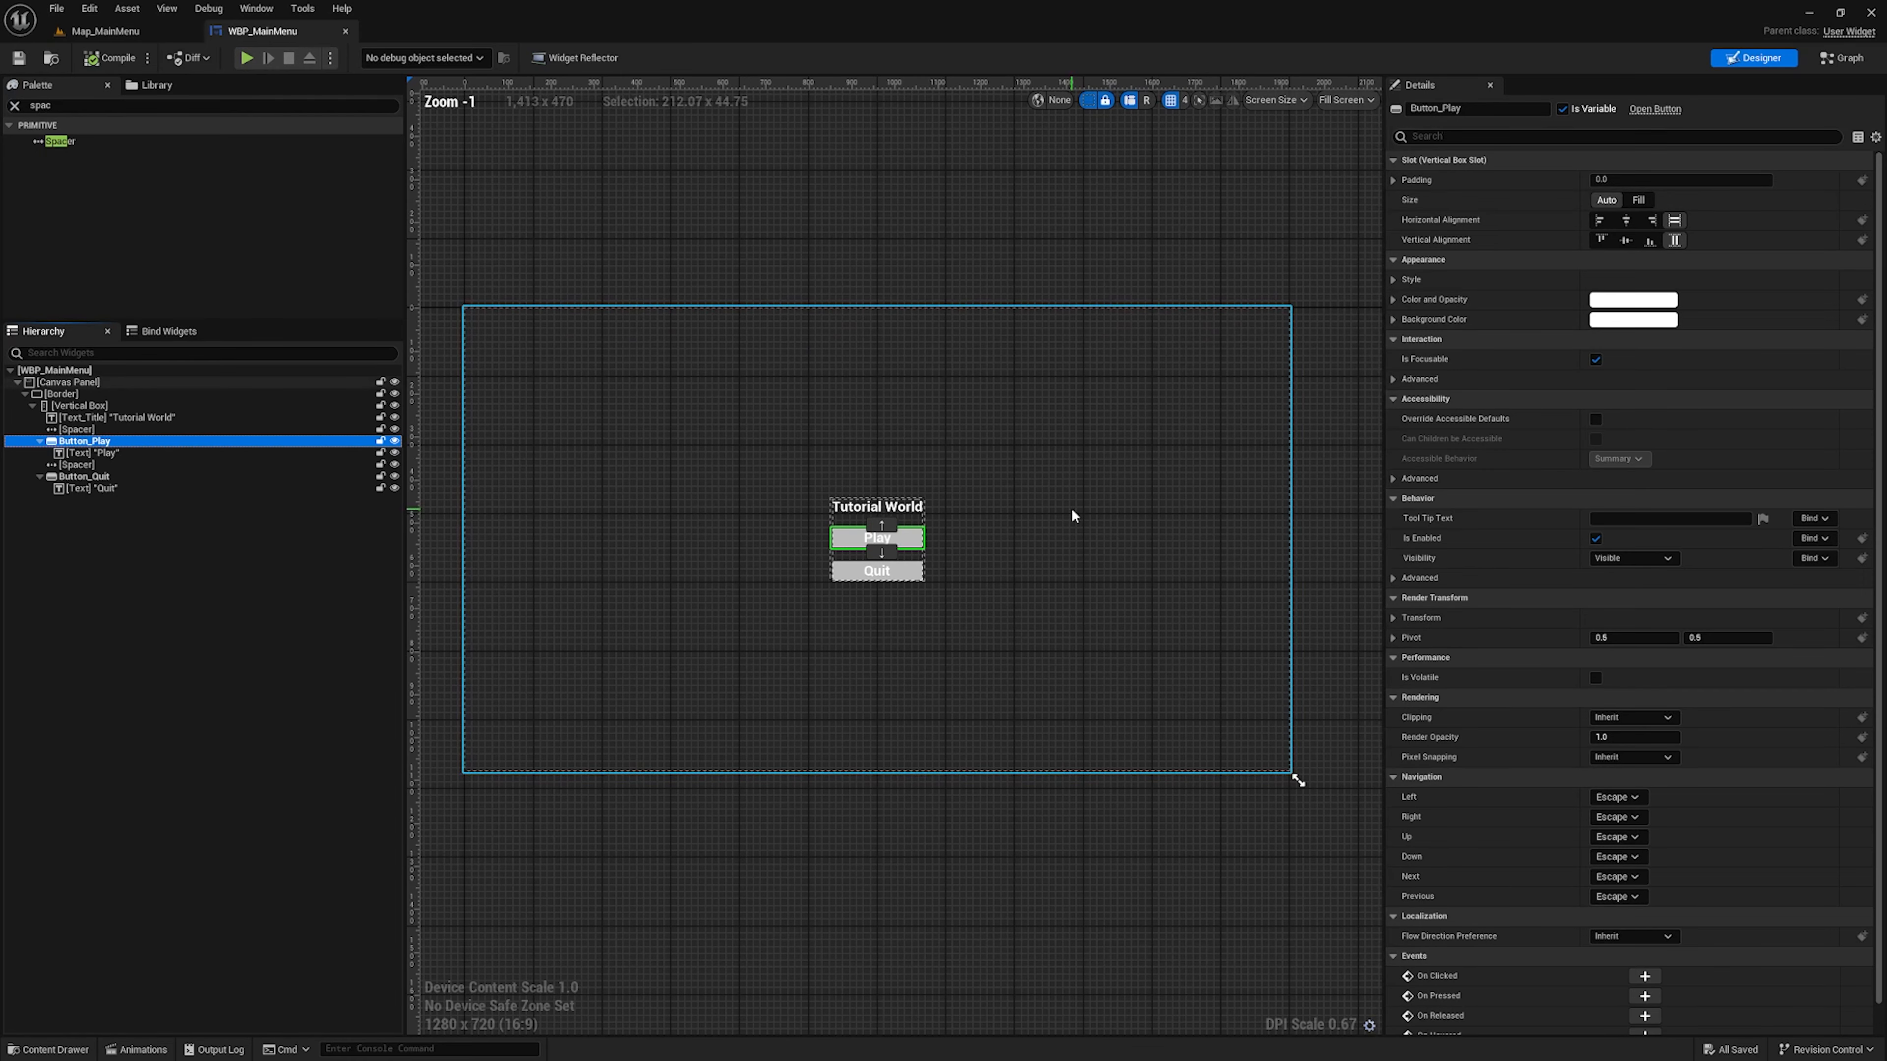
scroll(1074, 514, up, 2)
right_drag(952, 502, 1057, 478)
scroll(1057, 478, down, 2)
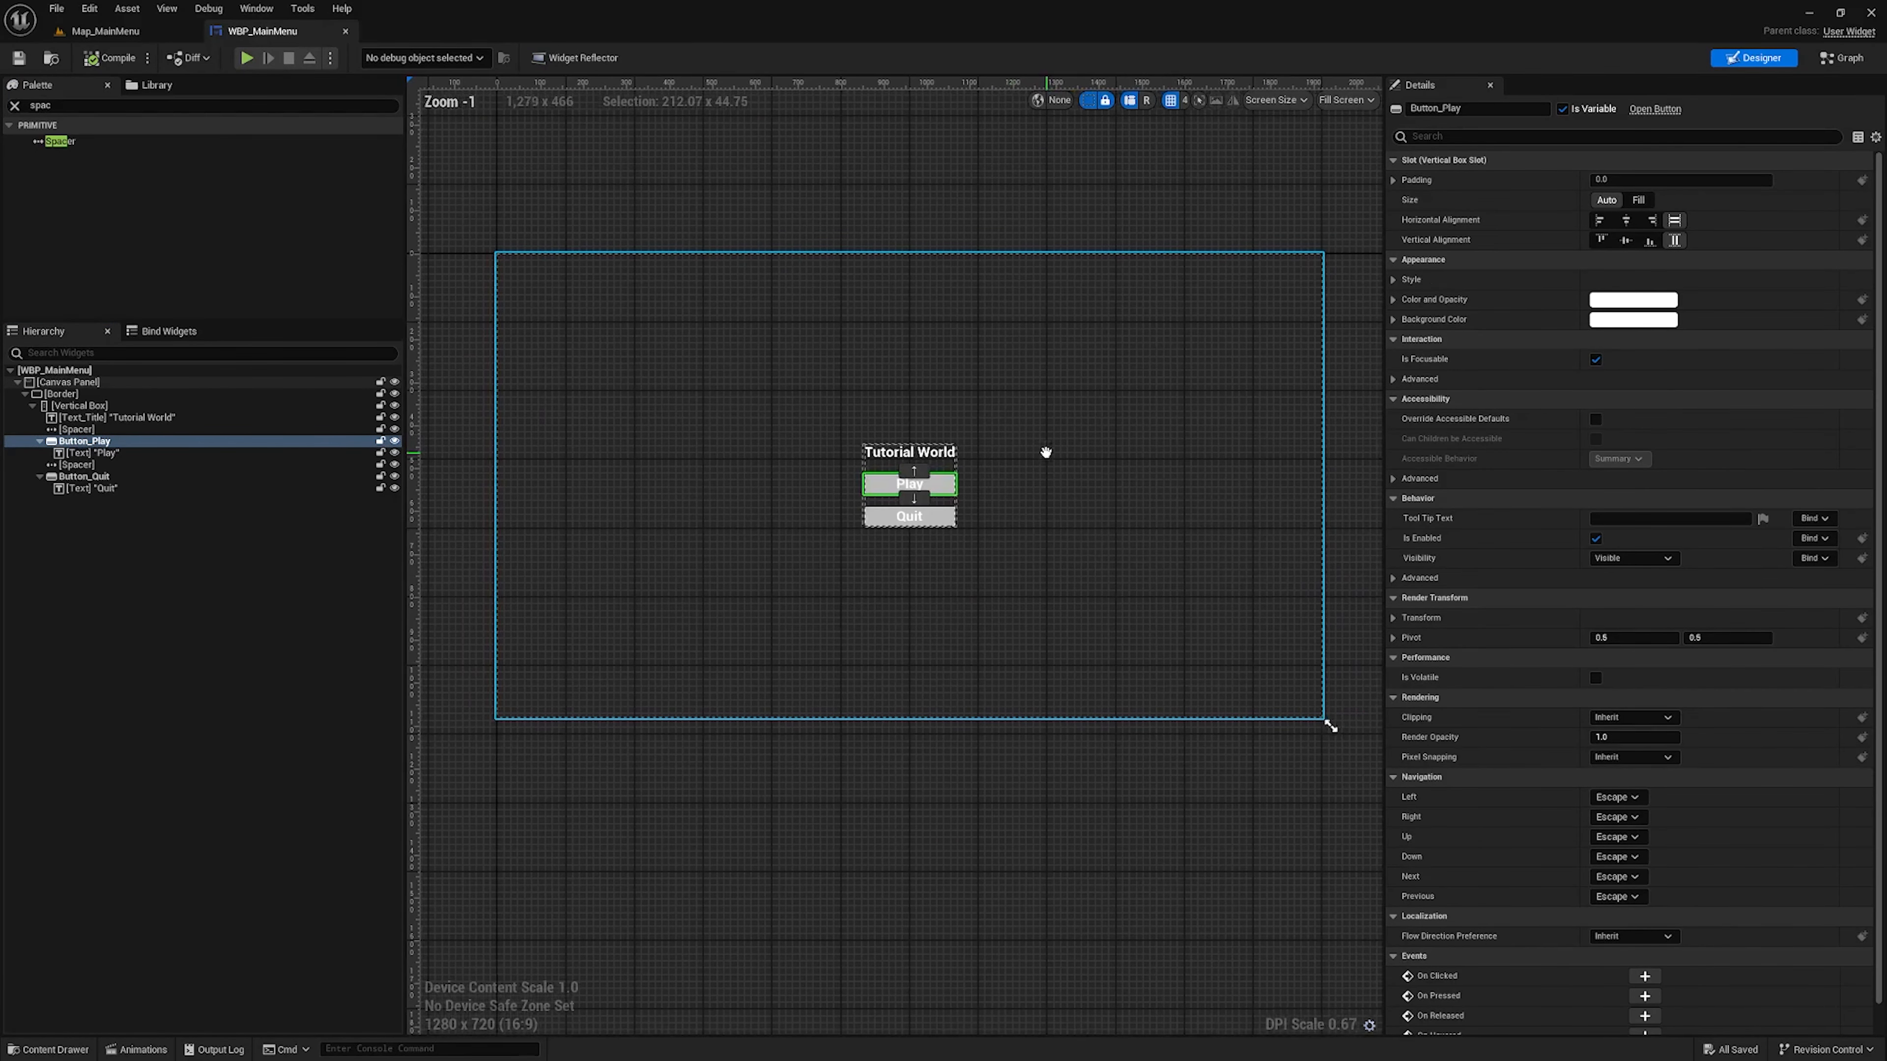
Add an On Clicked event for Button_Quit, and compile and save the widget blueprint
click(105, 478)
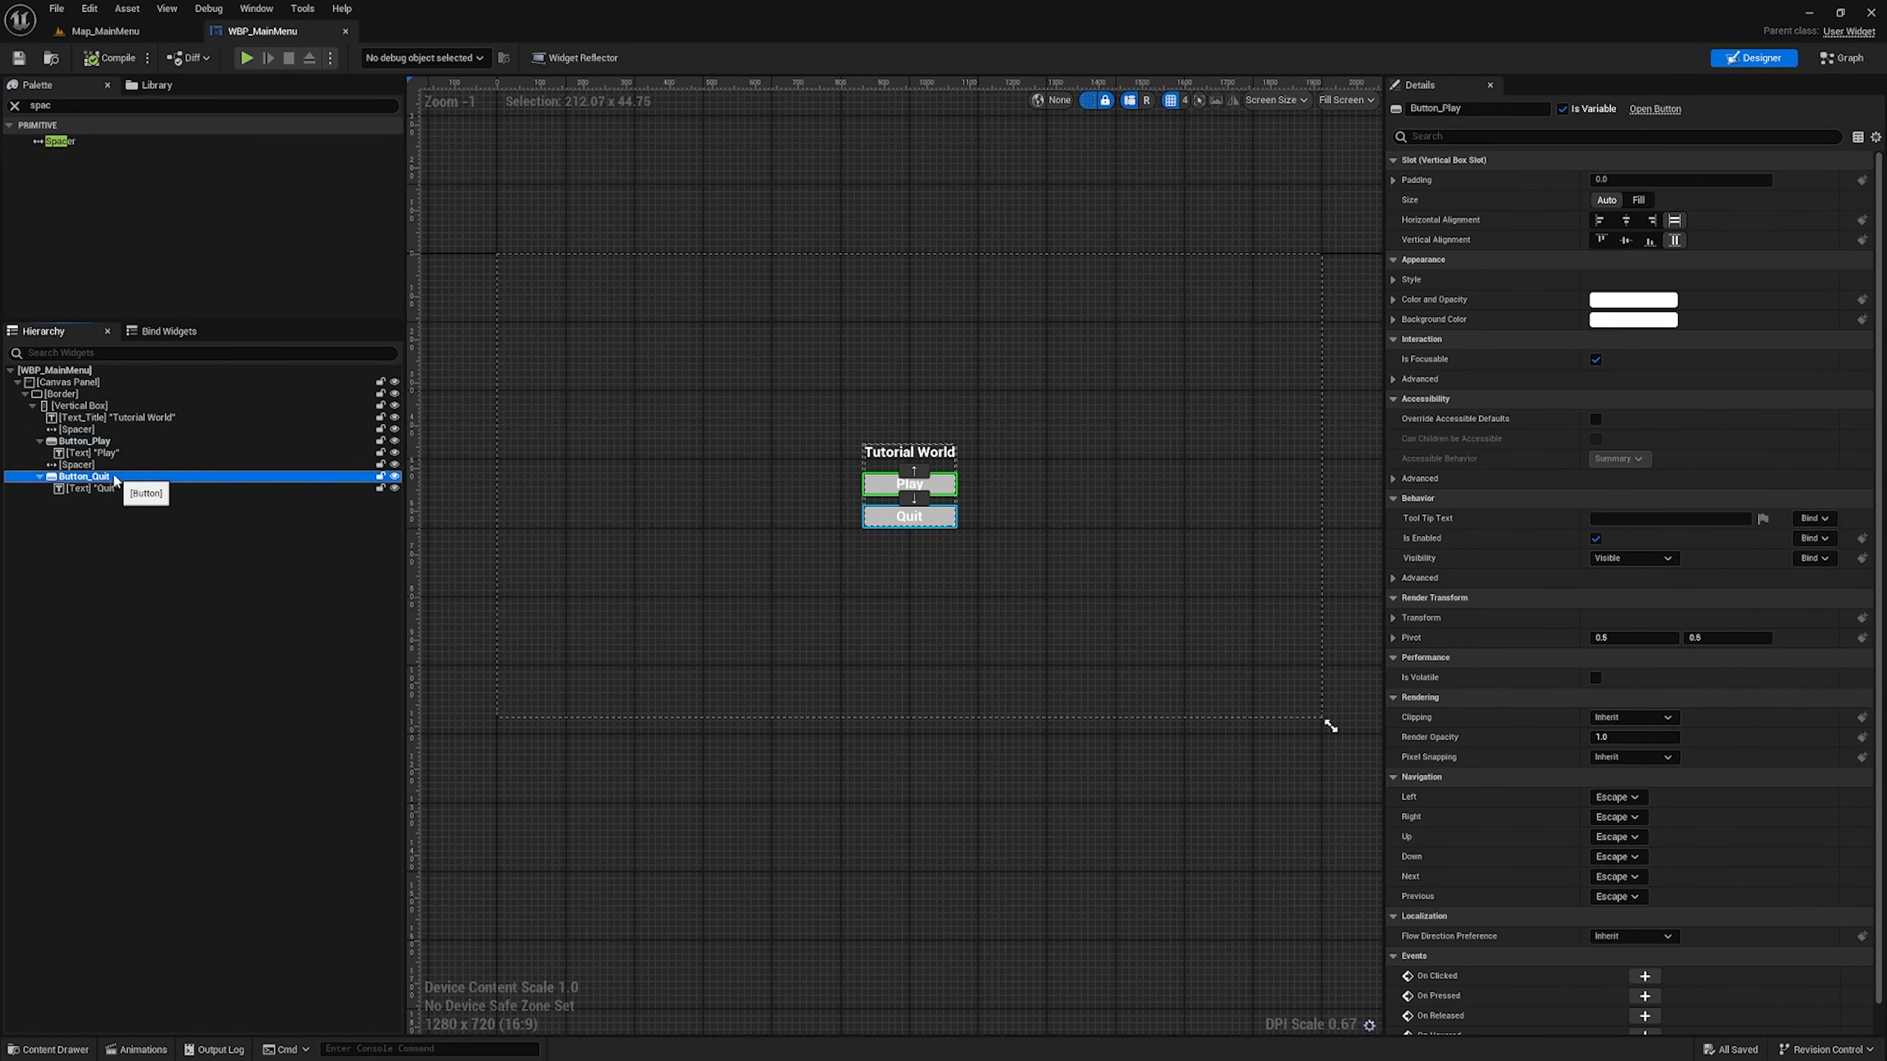
scroll(1678, 761, down, 1)
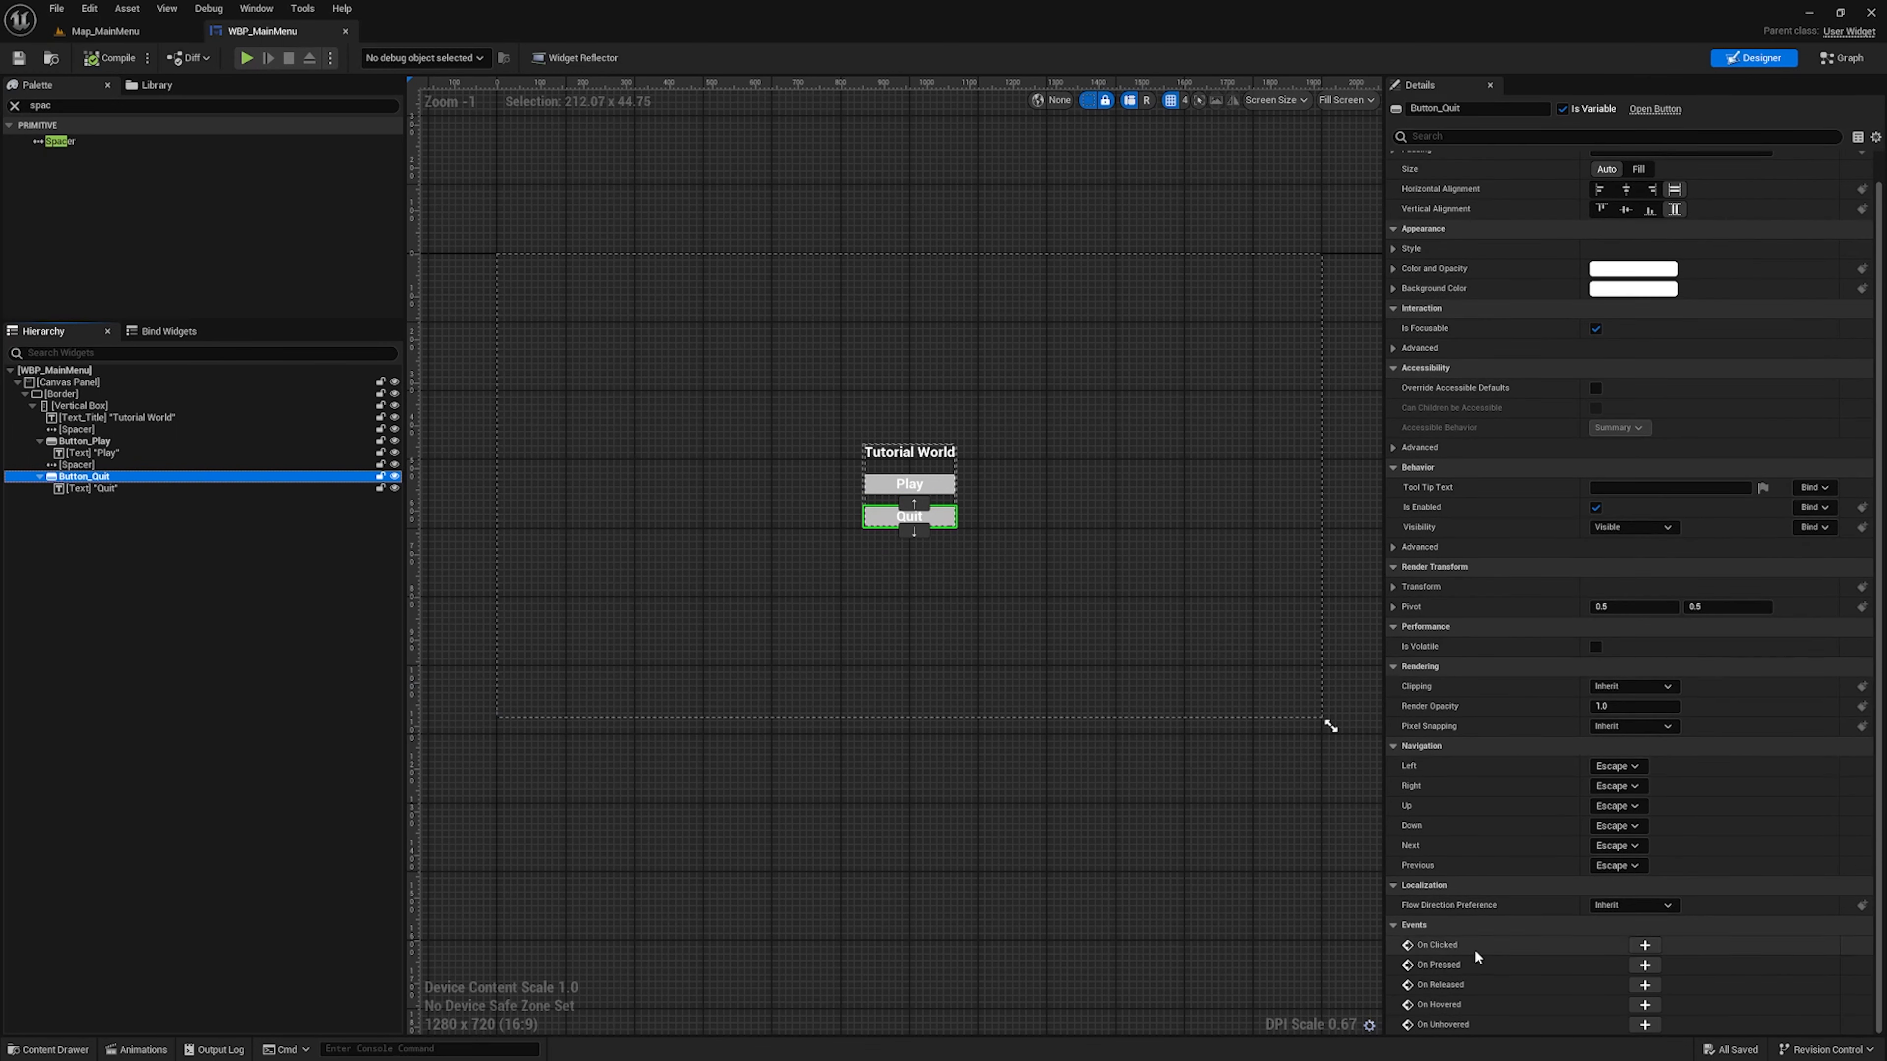
click(1645, 945)
right_drag(1466, 725, 1097, 696)
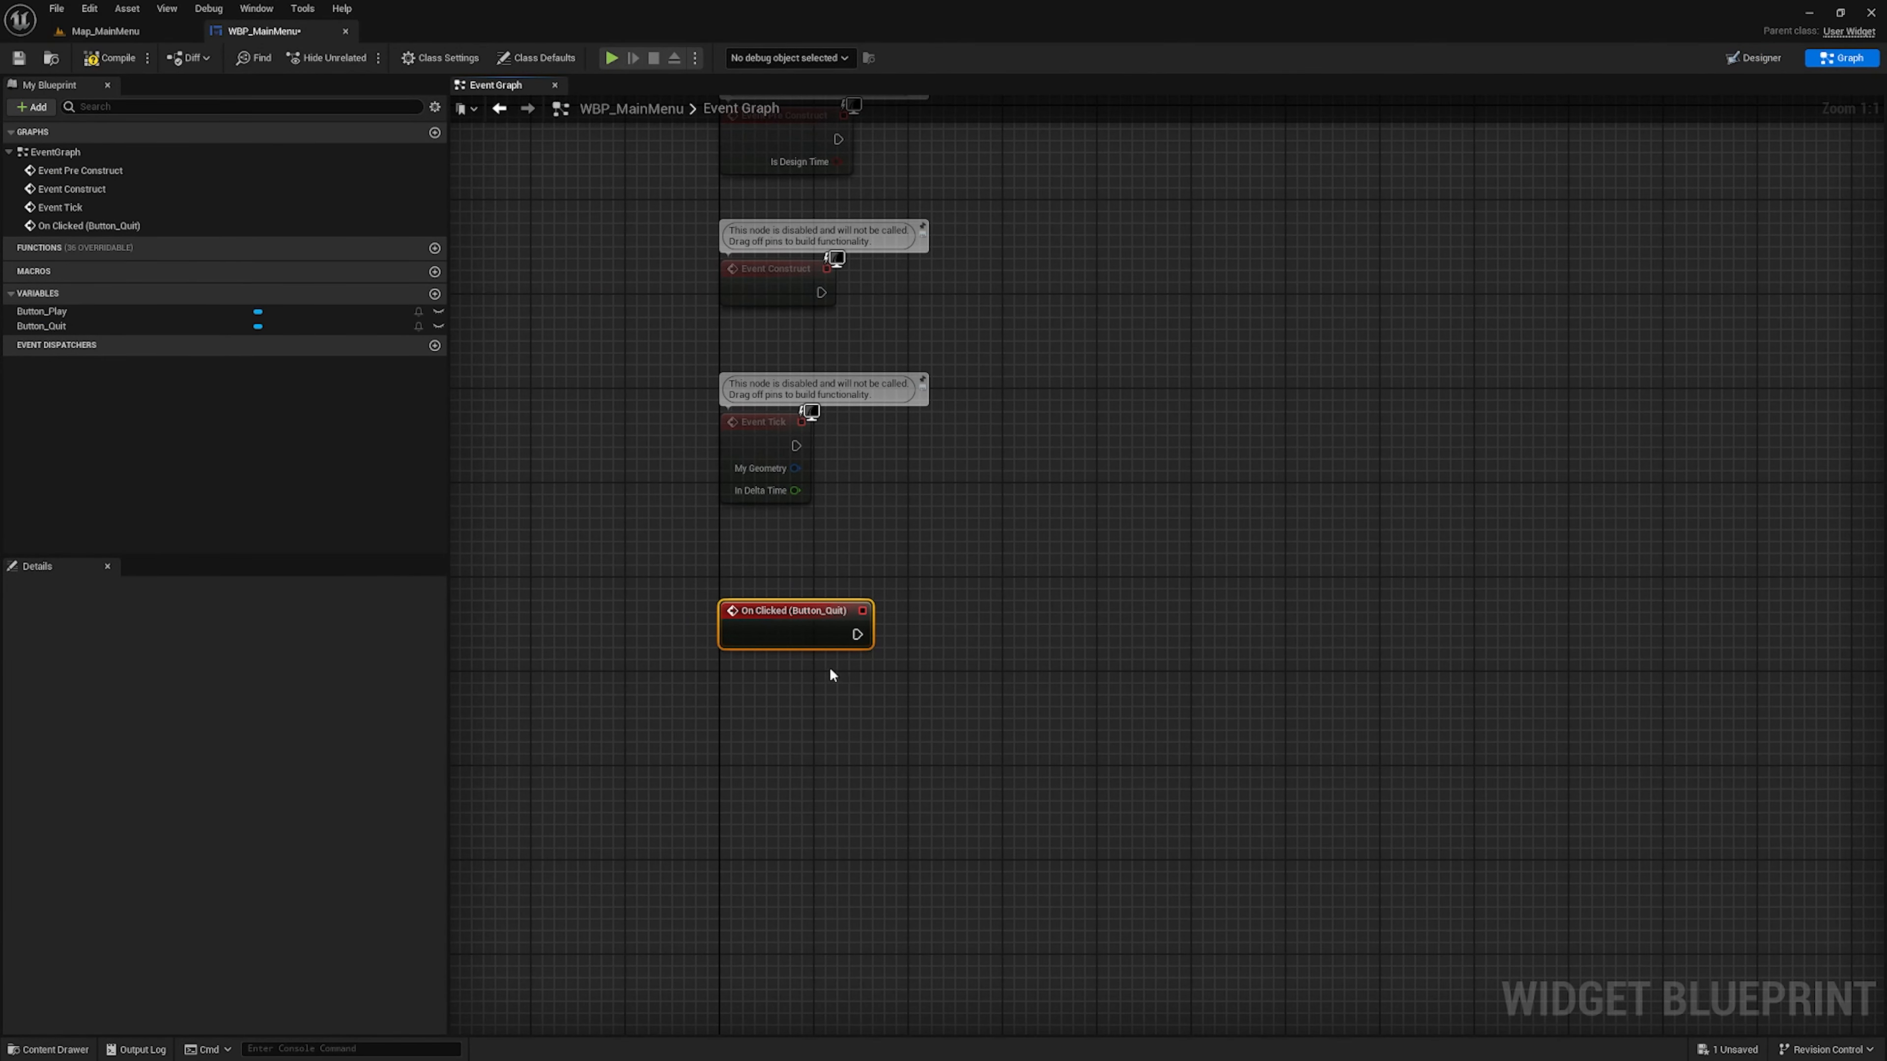
click(105, 58)
click(19, 58)
Add a Quit Game node wired to the On Clicked (Button_Quit) event and align it level with the event
drag(856, 635, 1025, 634)
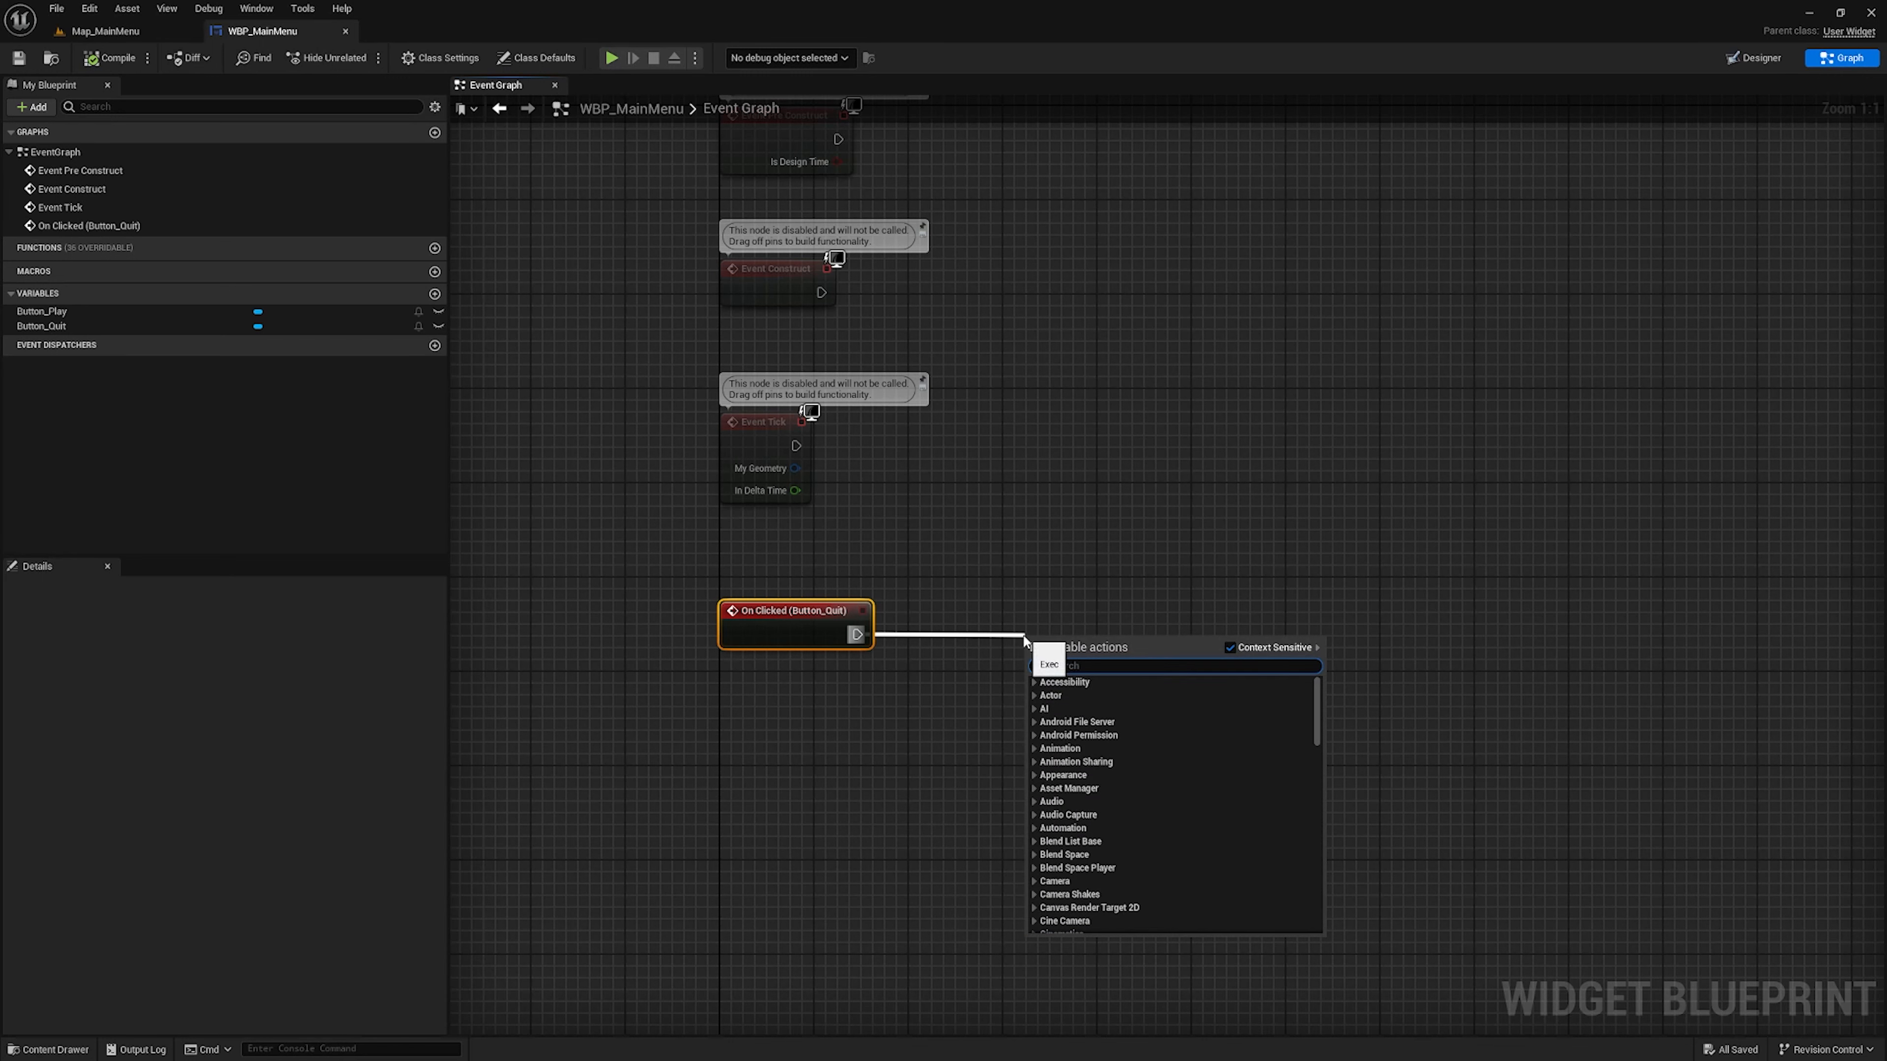
text(quit)
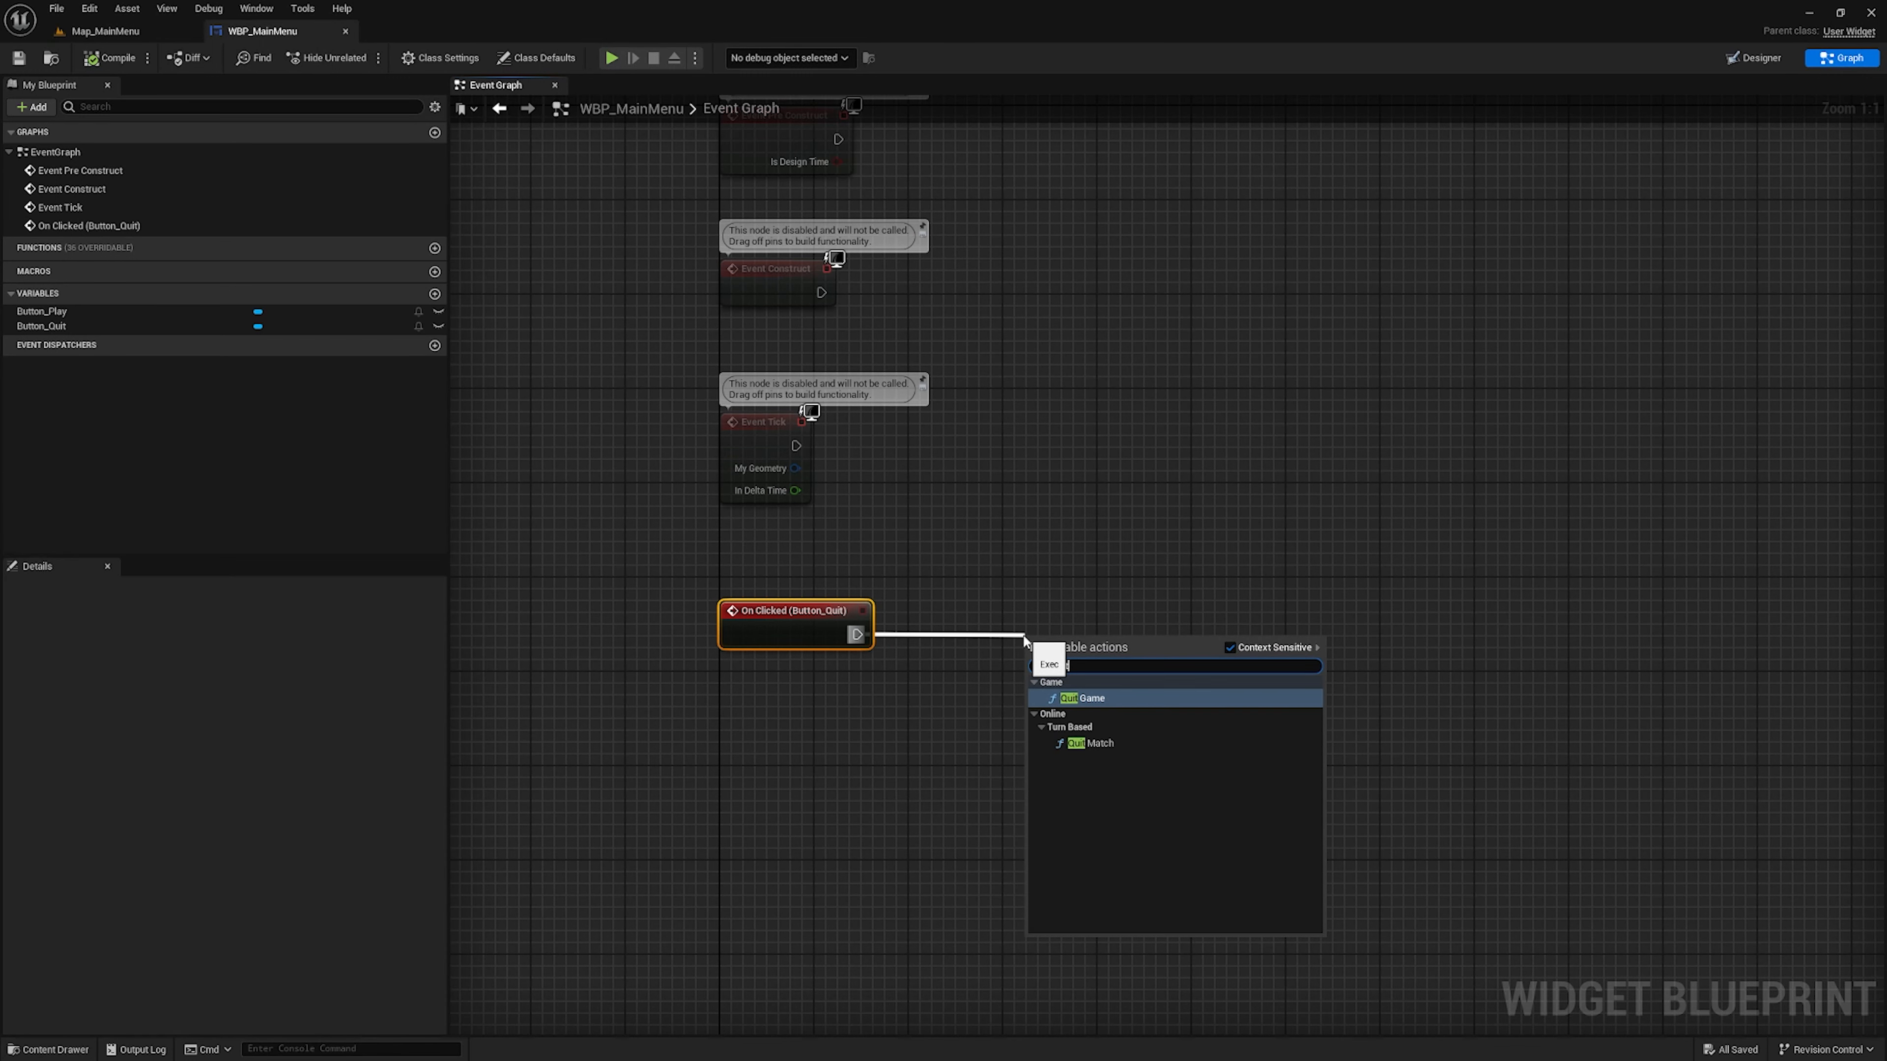
key(Return)
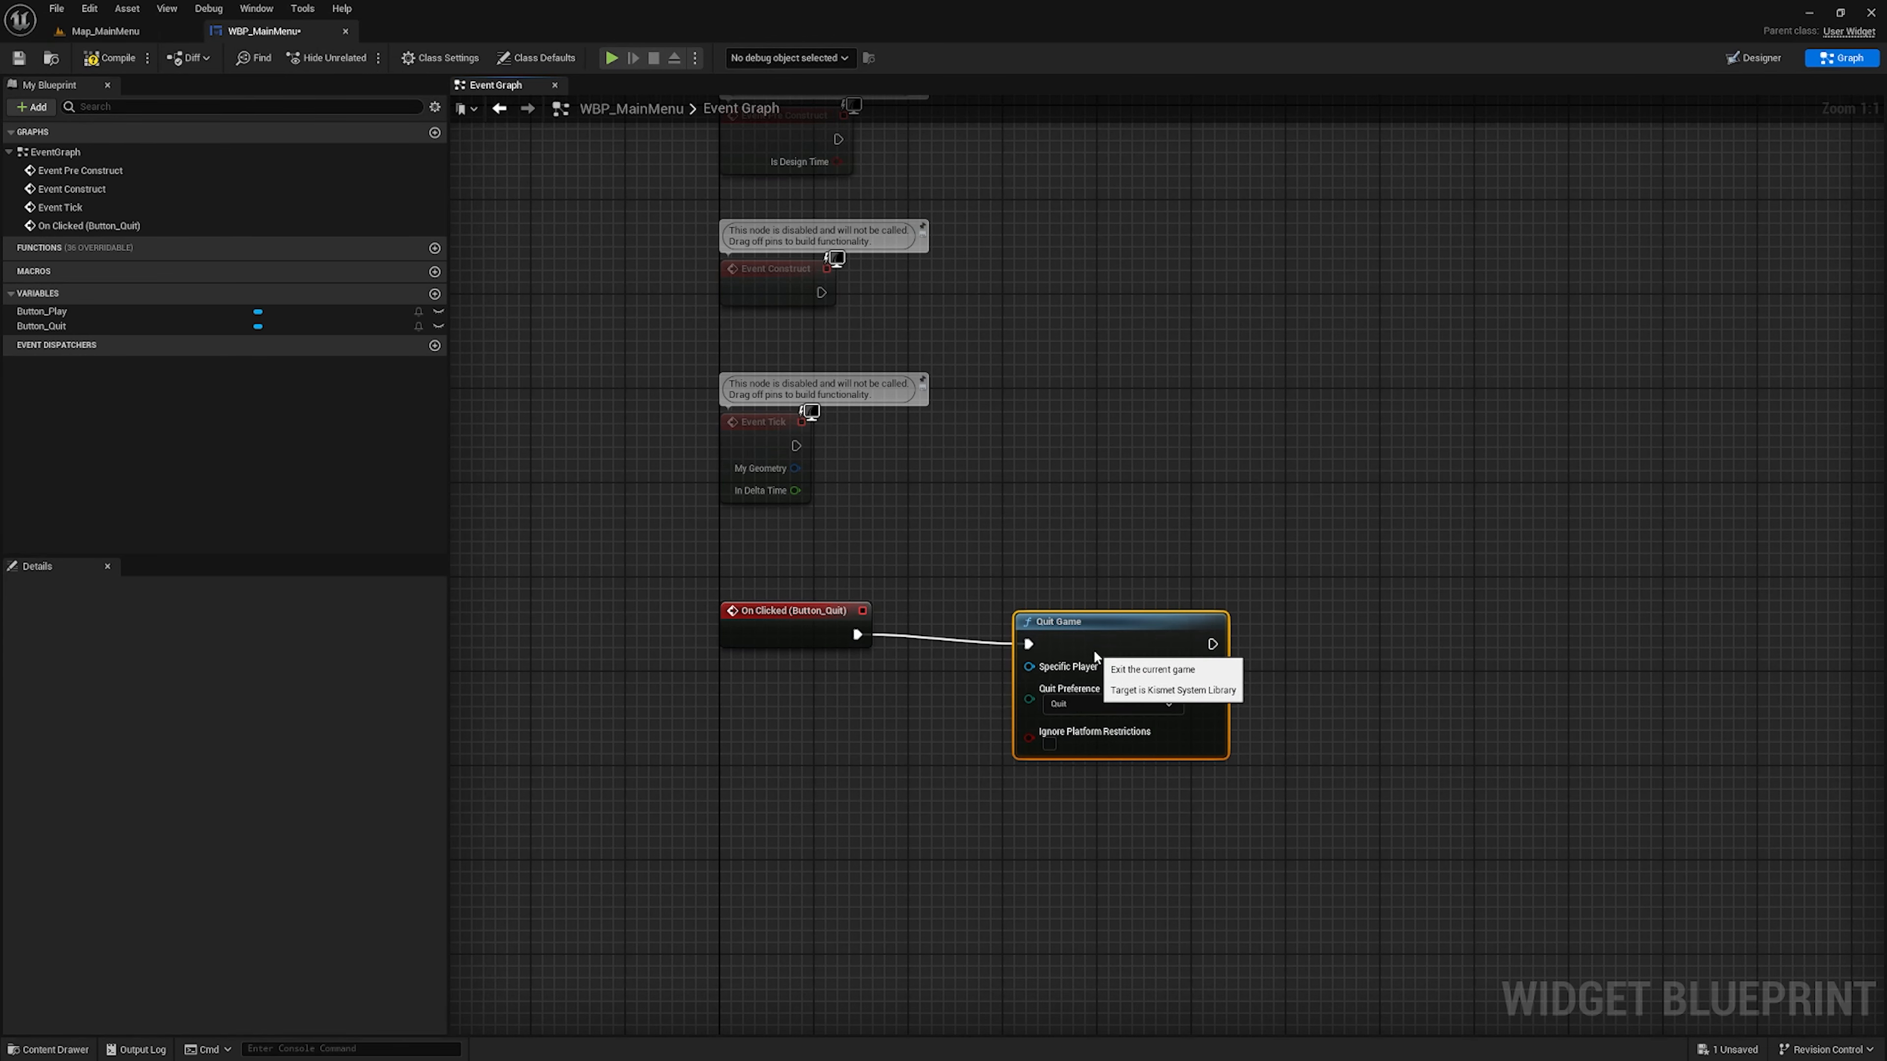
drag(1129, 645, 1130, 634)
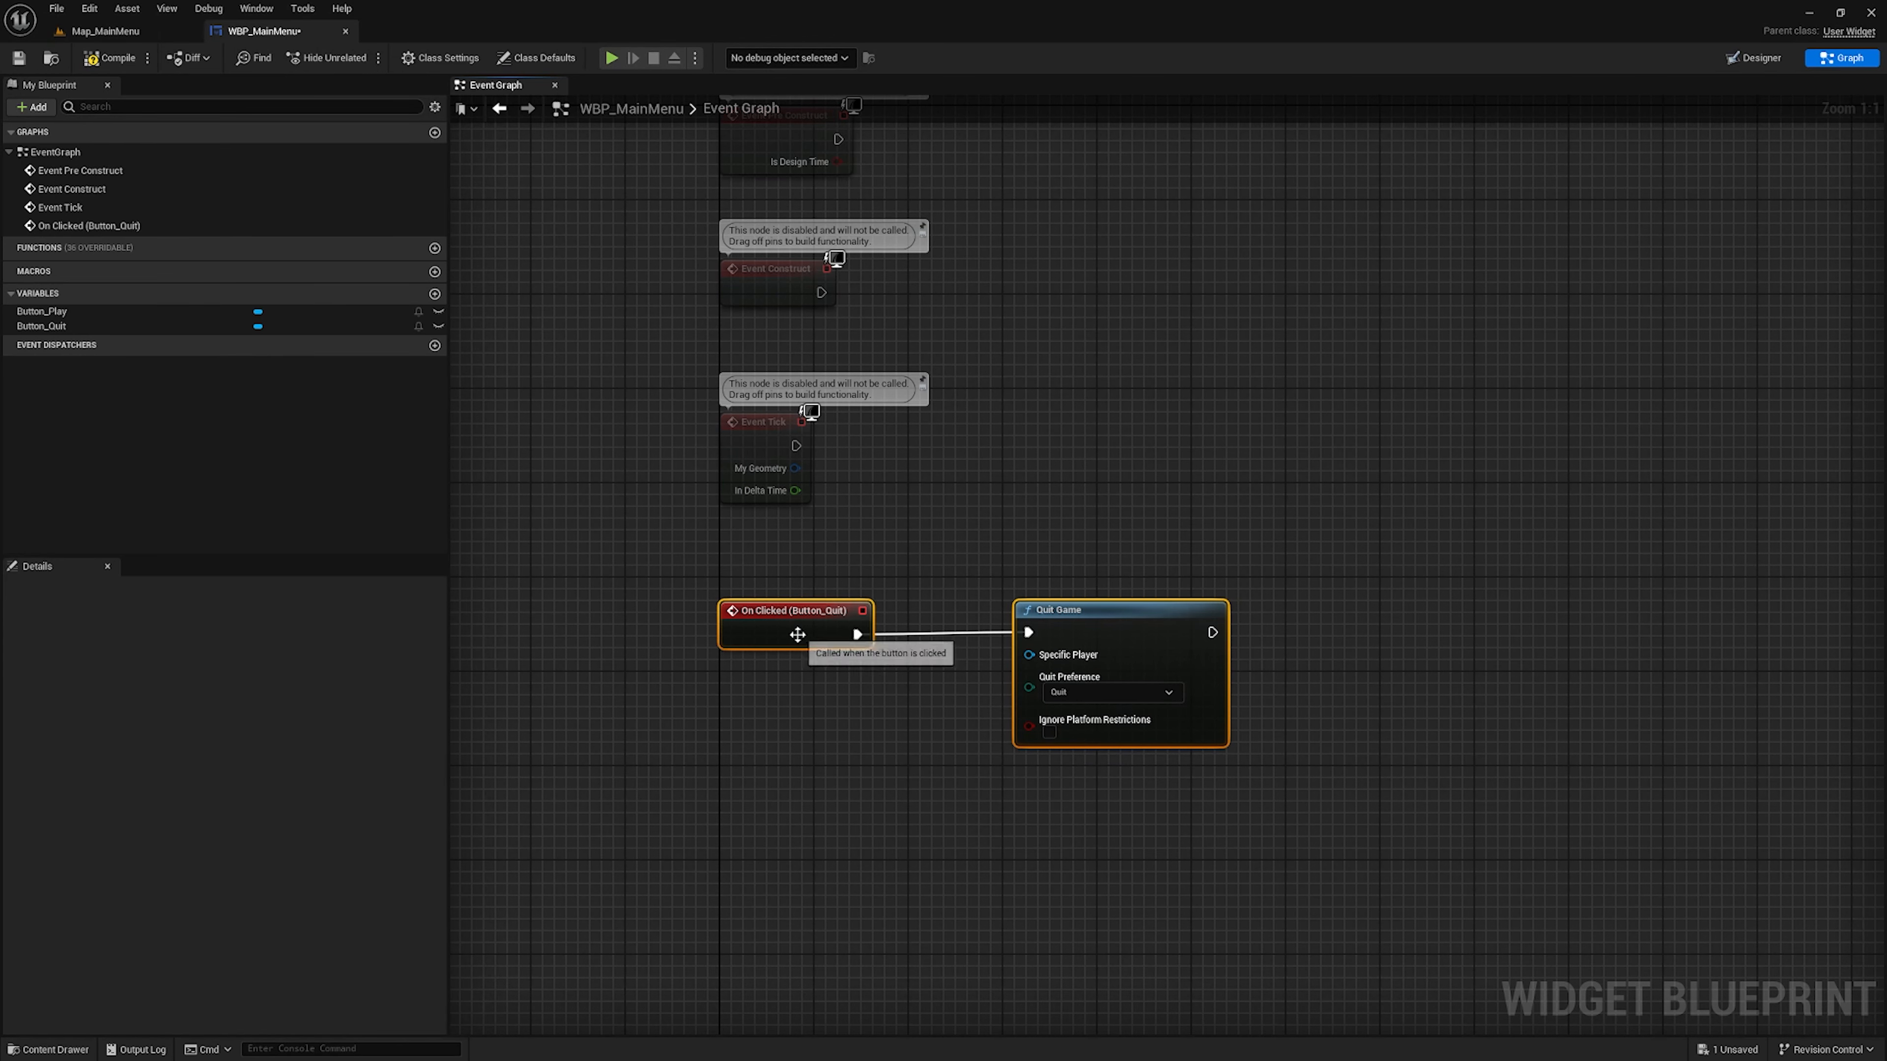
click(875, 788)
Move the On Clicked (Button_Quit) and Quit Game nodes together up and to the right, clear of the default event nodes
scroll(784, 708, down, 2)
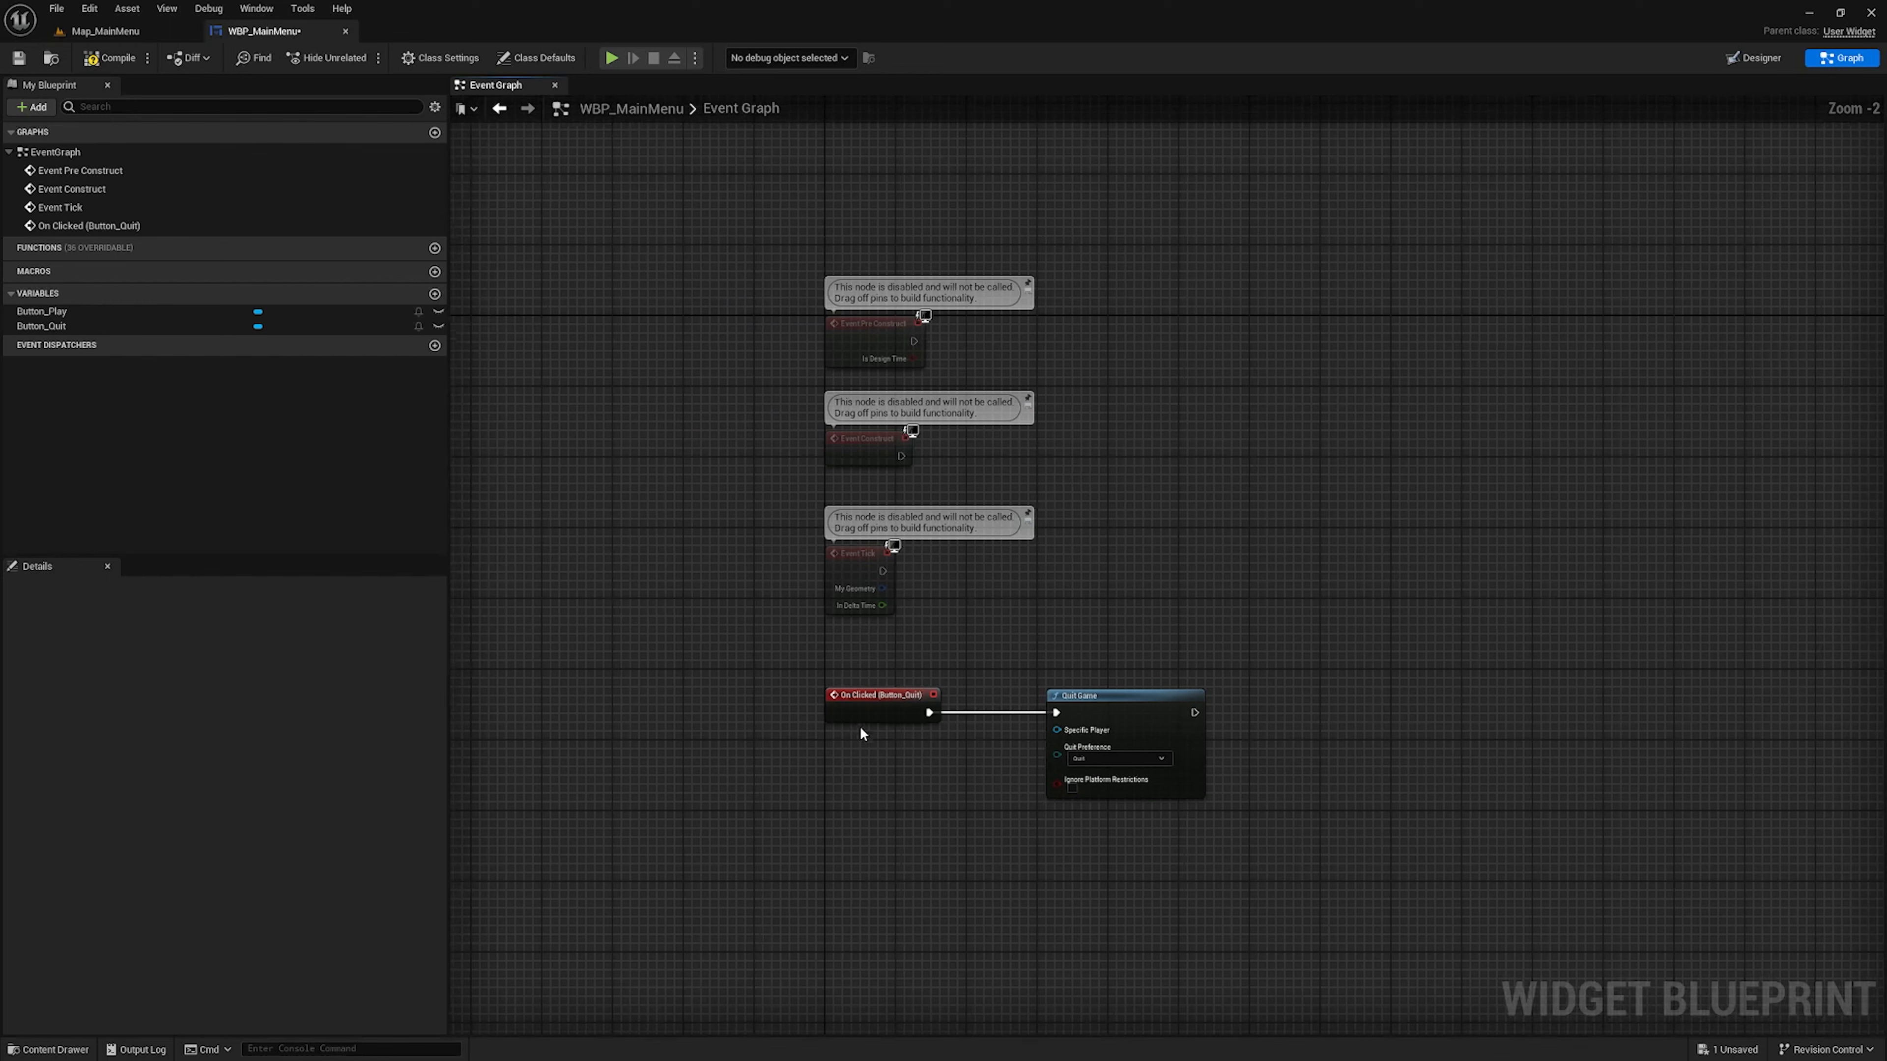
drag(817, 661, 1441, 880)
drag(1131, 724, 1697, 282)
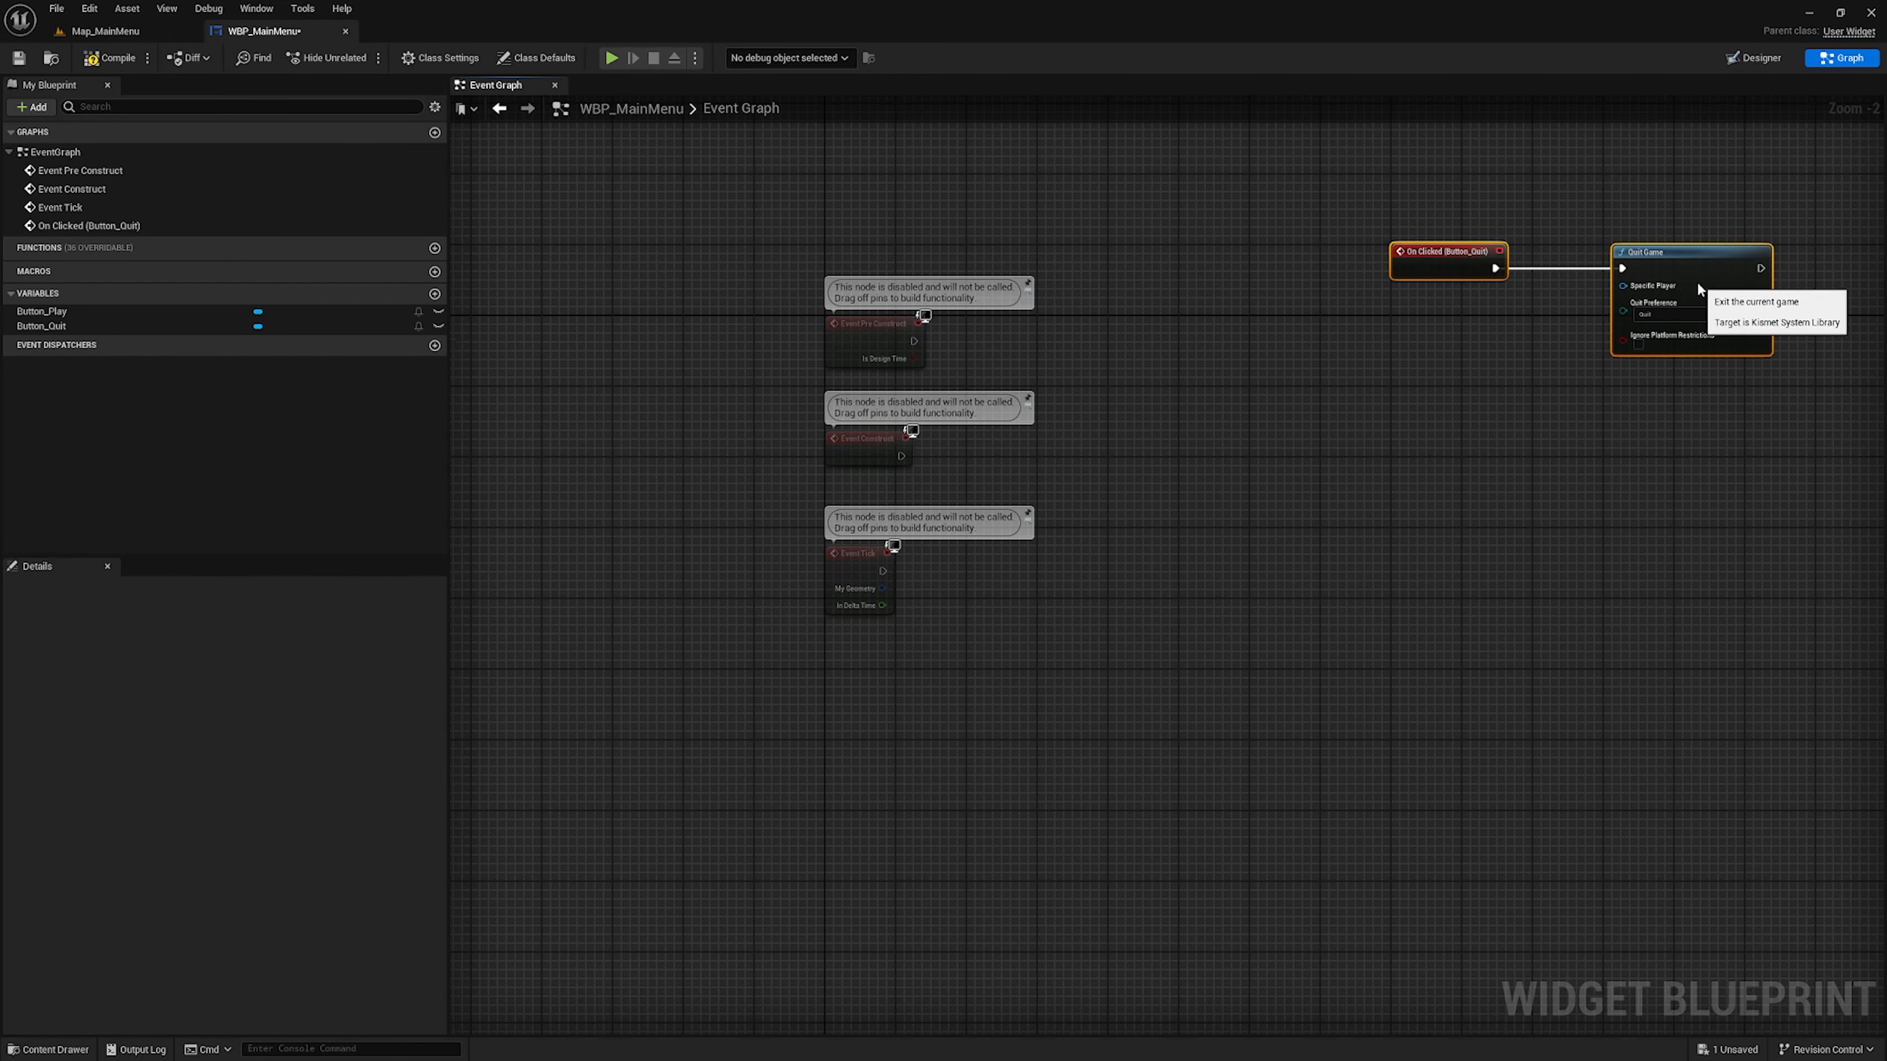
right_drag(1422, 432, 1369, 481)
click(1064, 508)
Delete the Event Tick and Event Pre Construct nodes from the Event Graph
right_drag(1058, 504, 1134, 612)
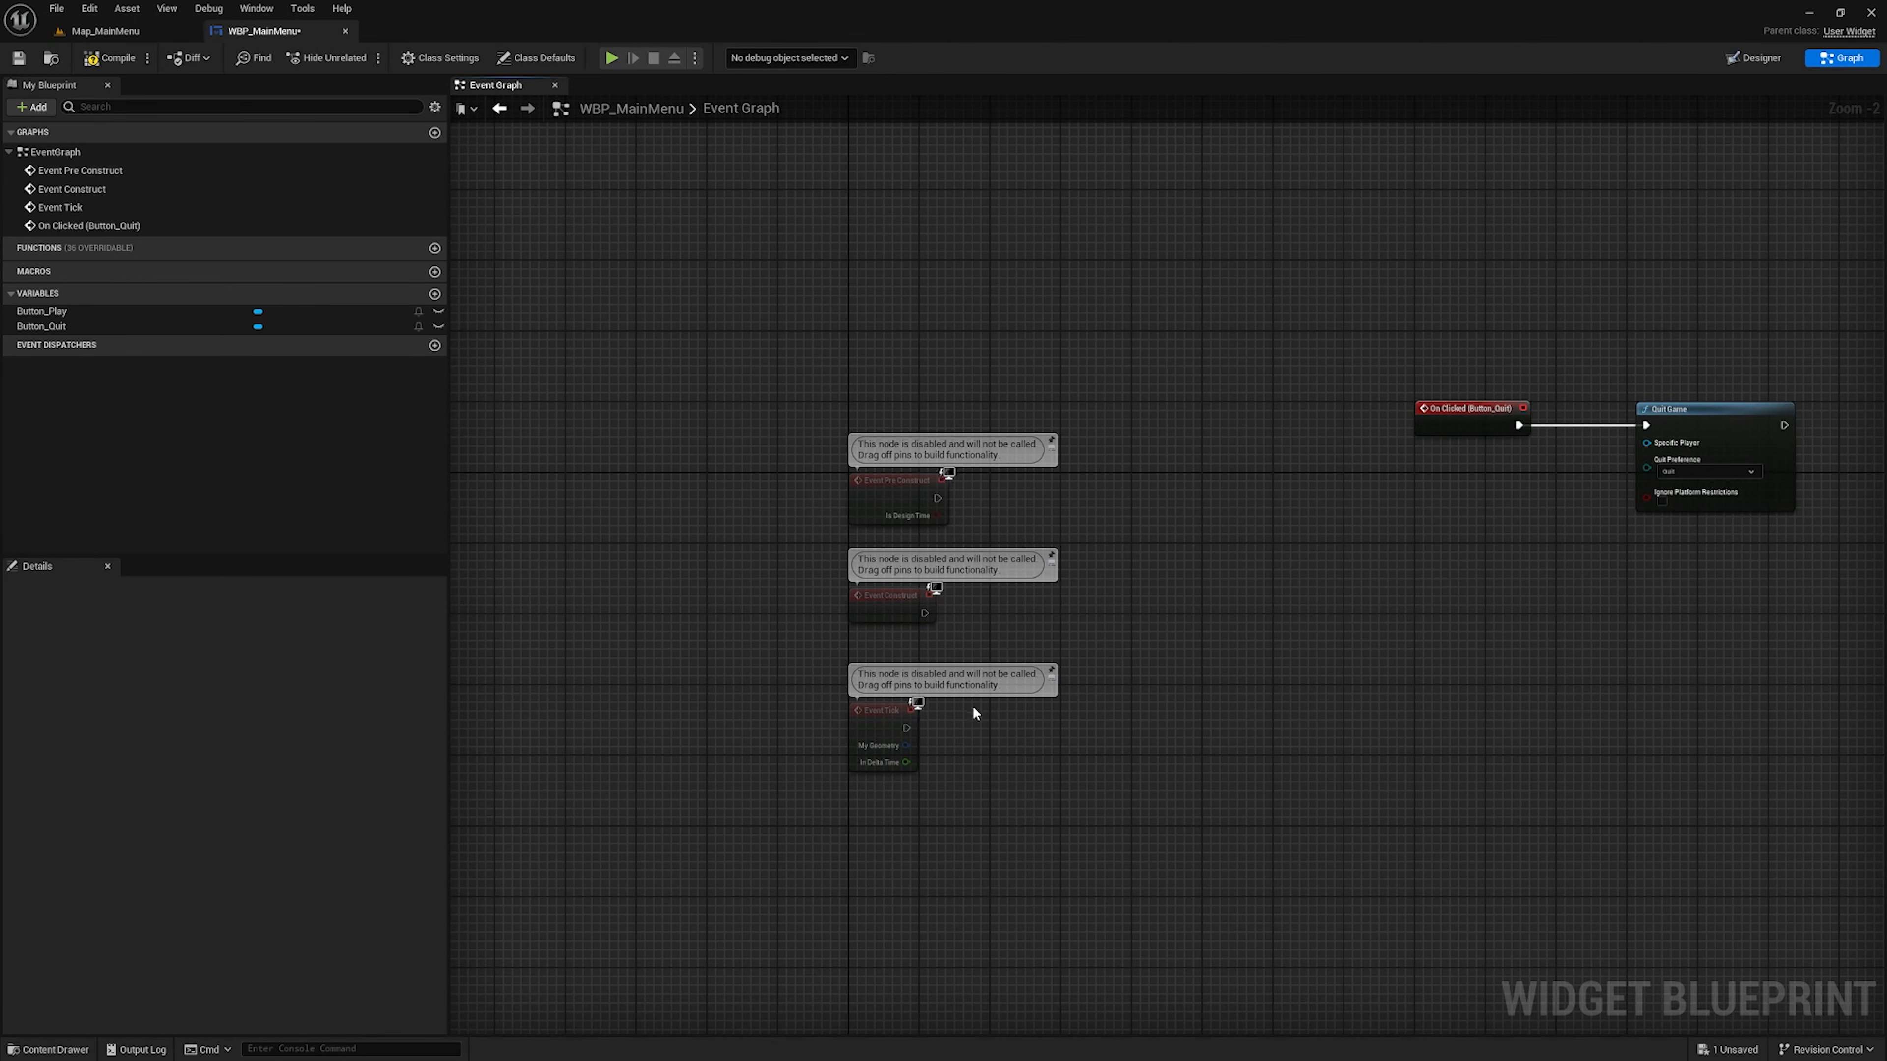
drag(975, 713, 817, 818)
key(Delete)
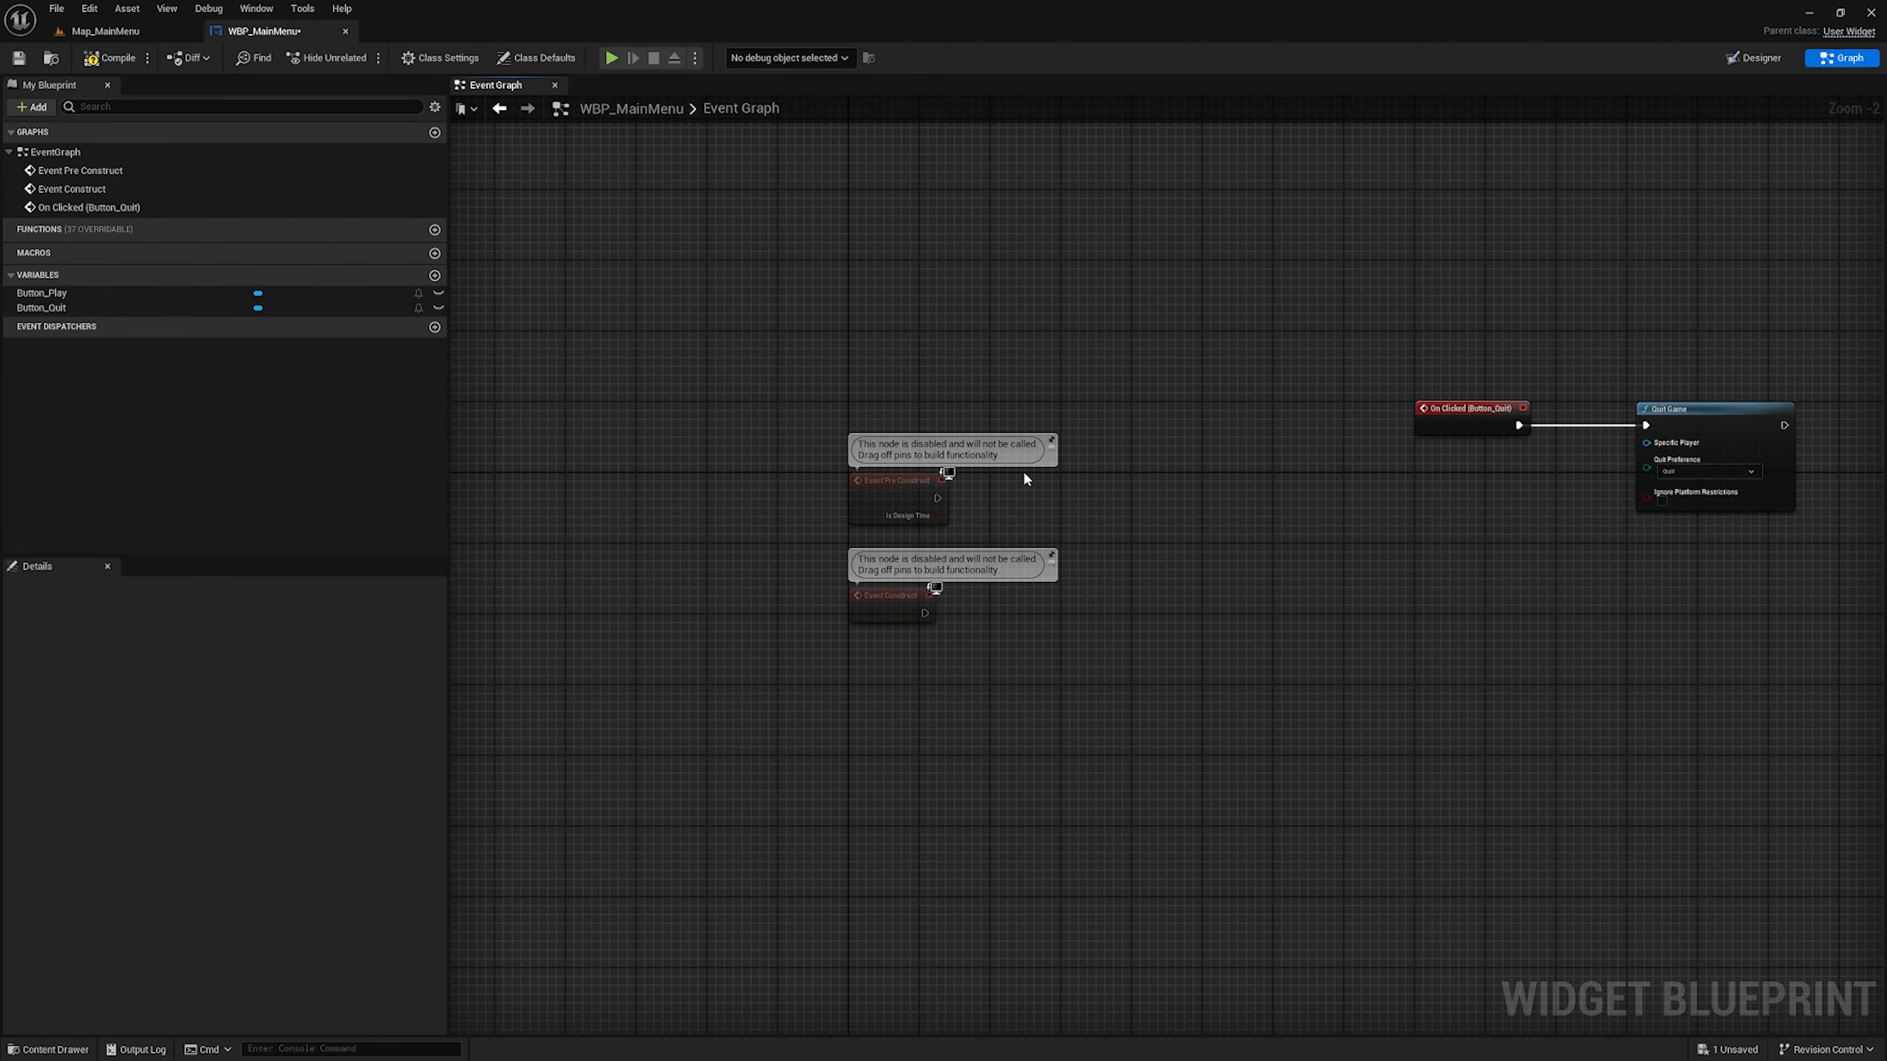
drag(1025, 480, 666, 548)
key(Delete)
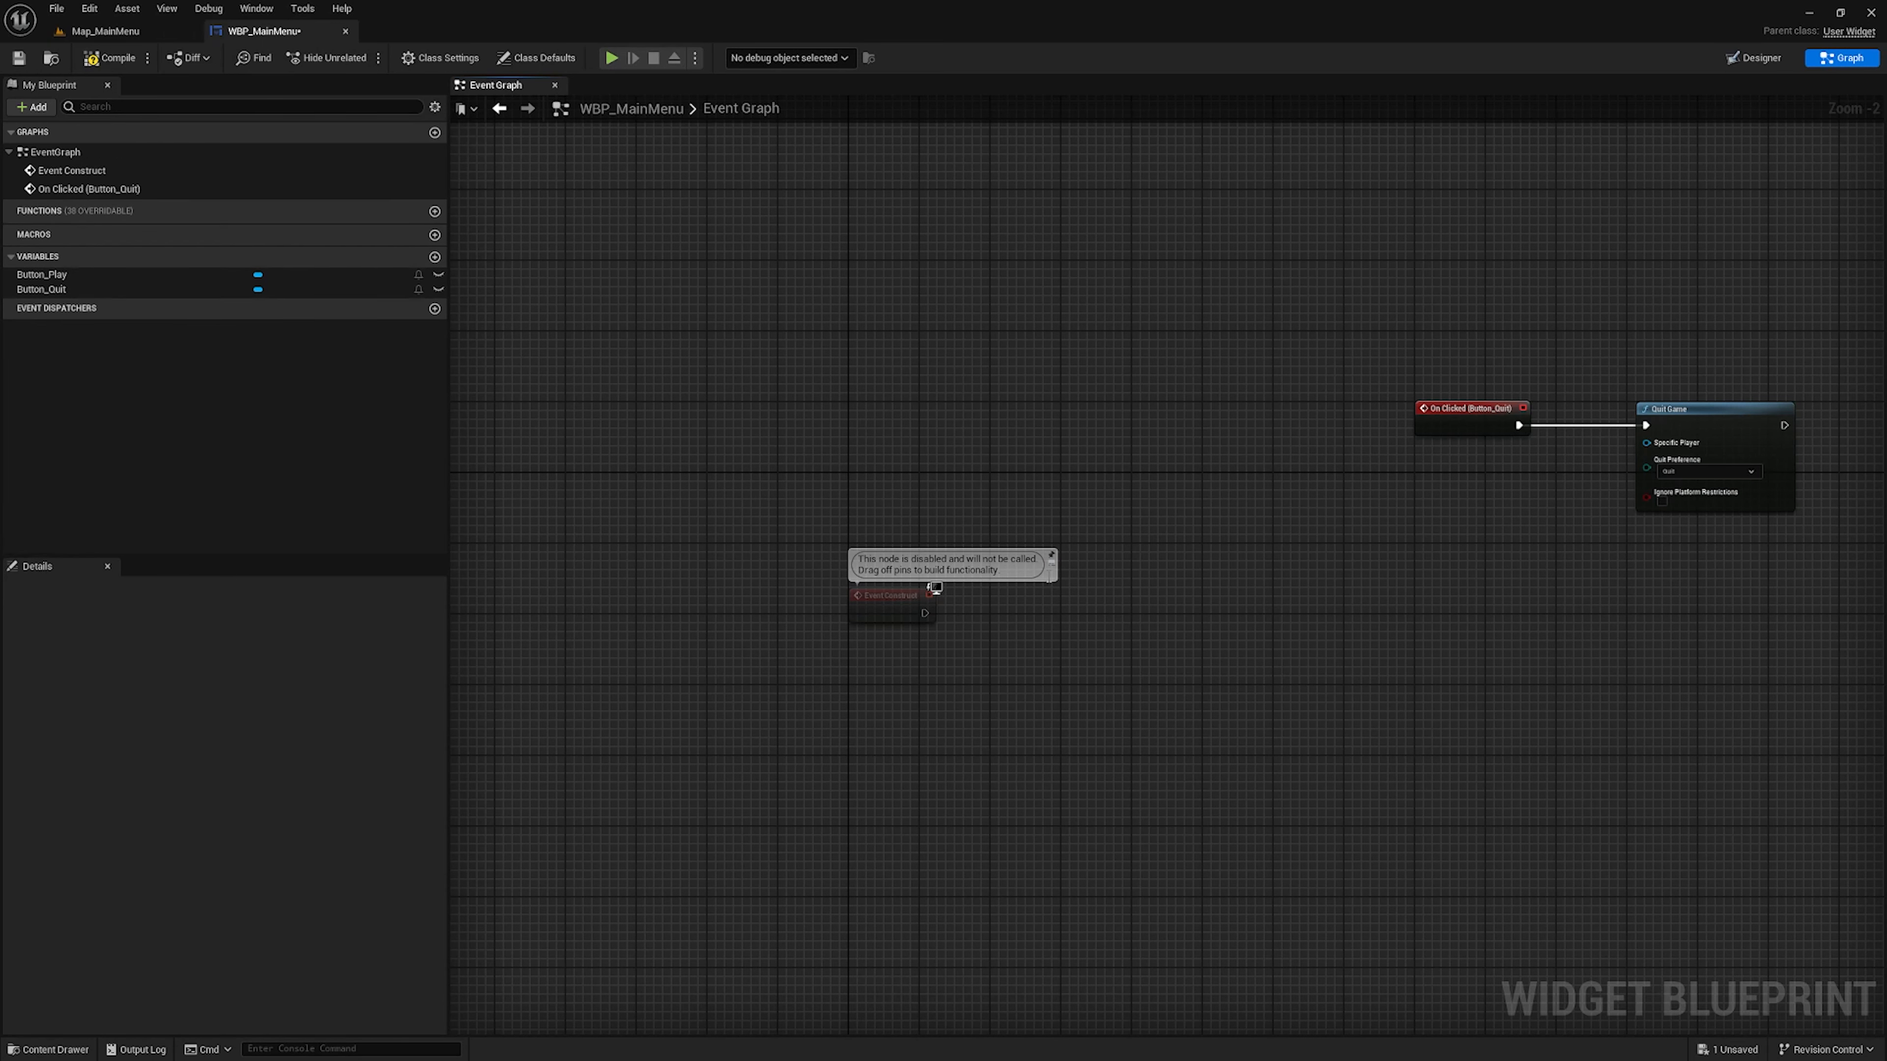
Move the Event Construct node slightly higher in the Event Graph
scroll(999, 678, up, 1)
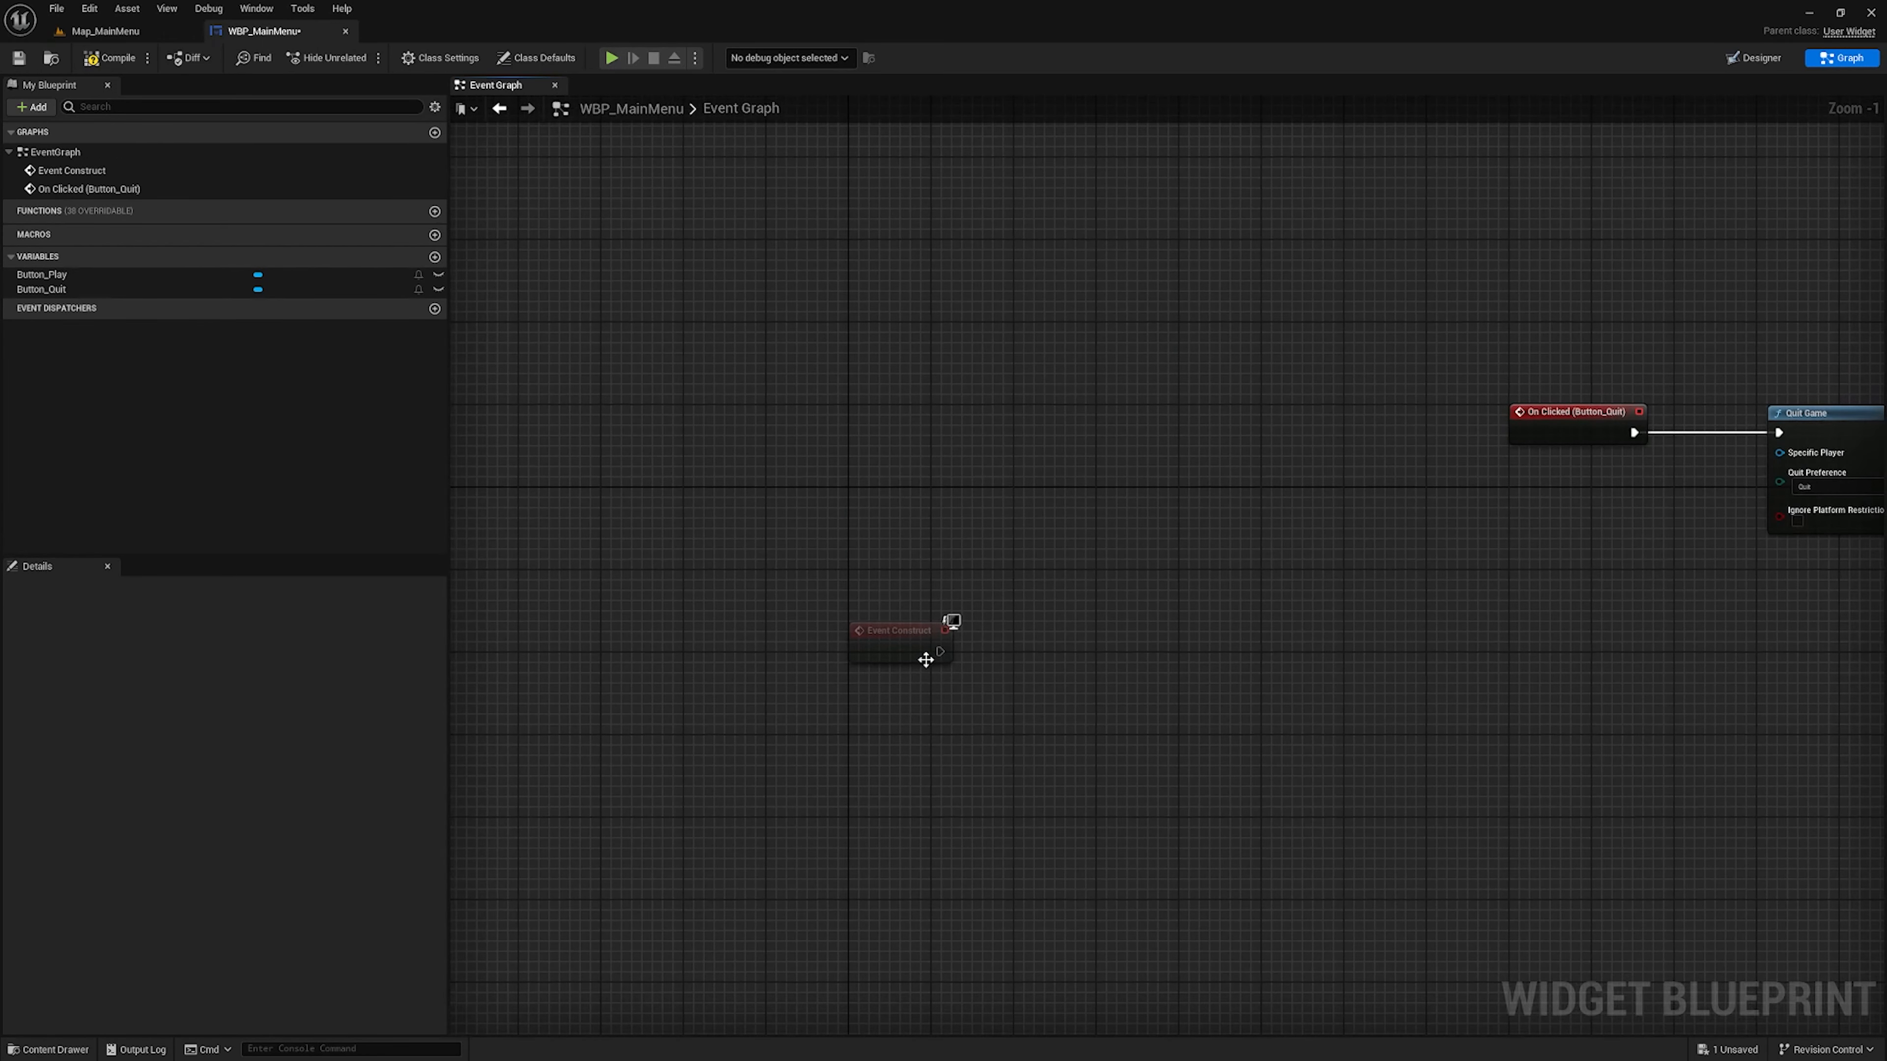
drag(925, 660, 925, 608)
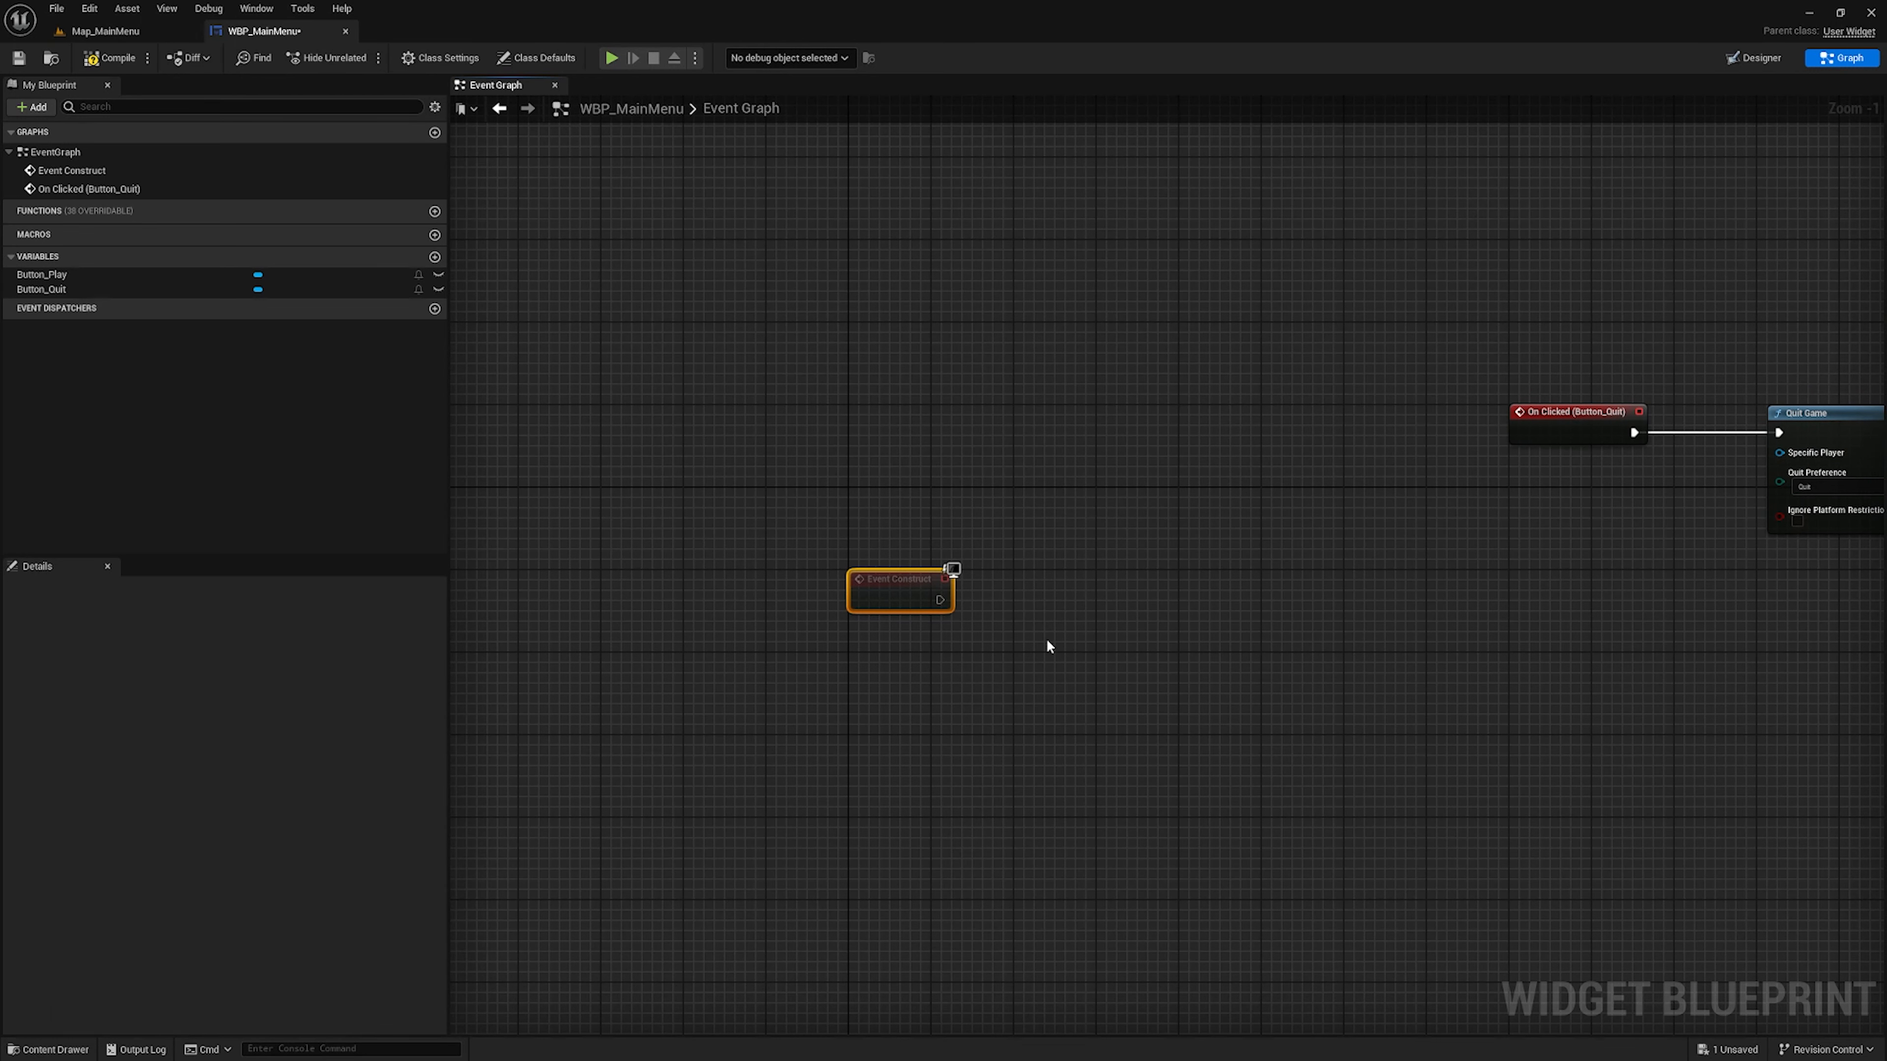
right_drag(1049, 647, 902, 565)
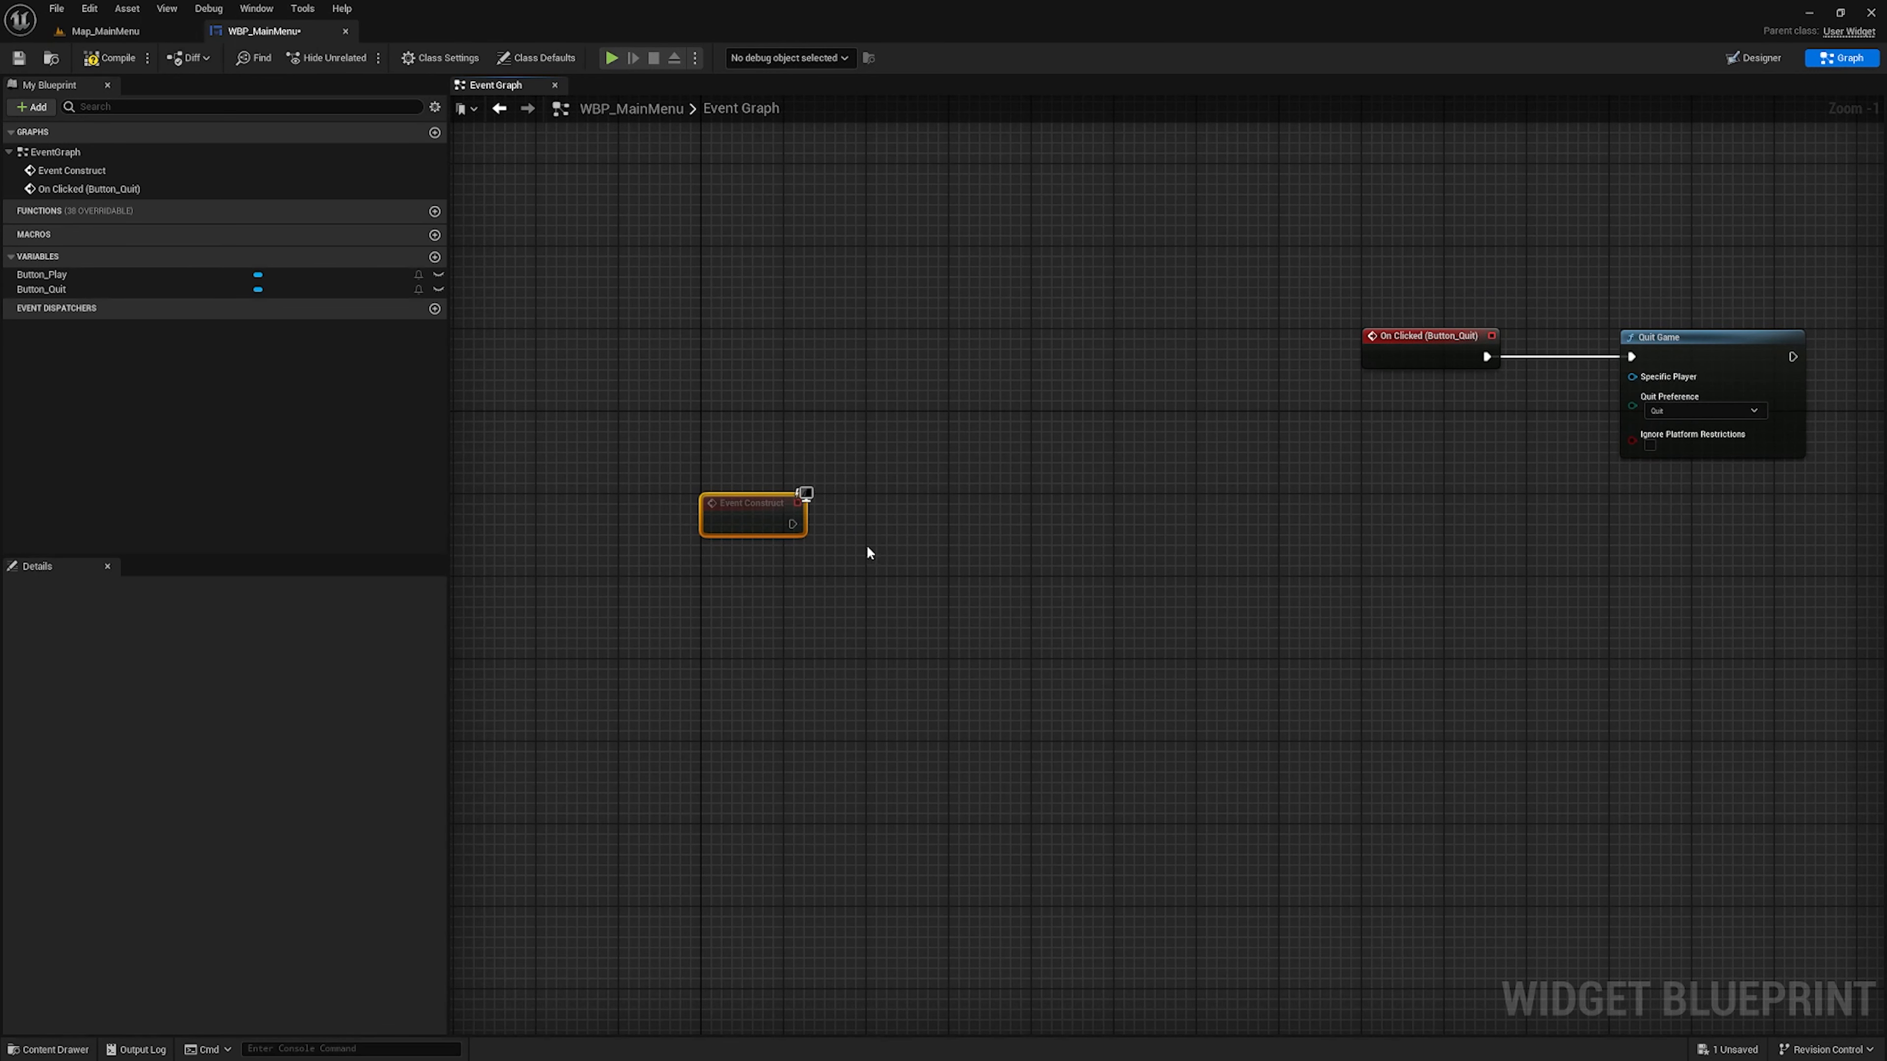
Add a Get Player Controller node and place it just below and to the right of Event Construct
right_click(878, 550)
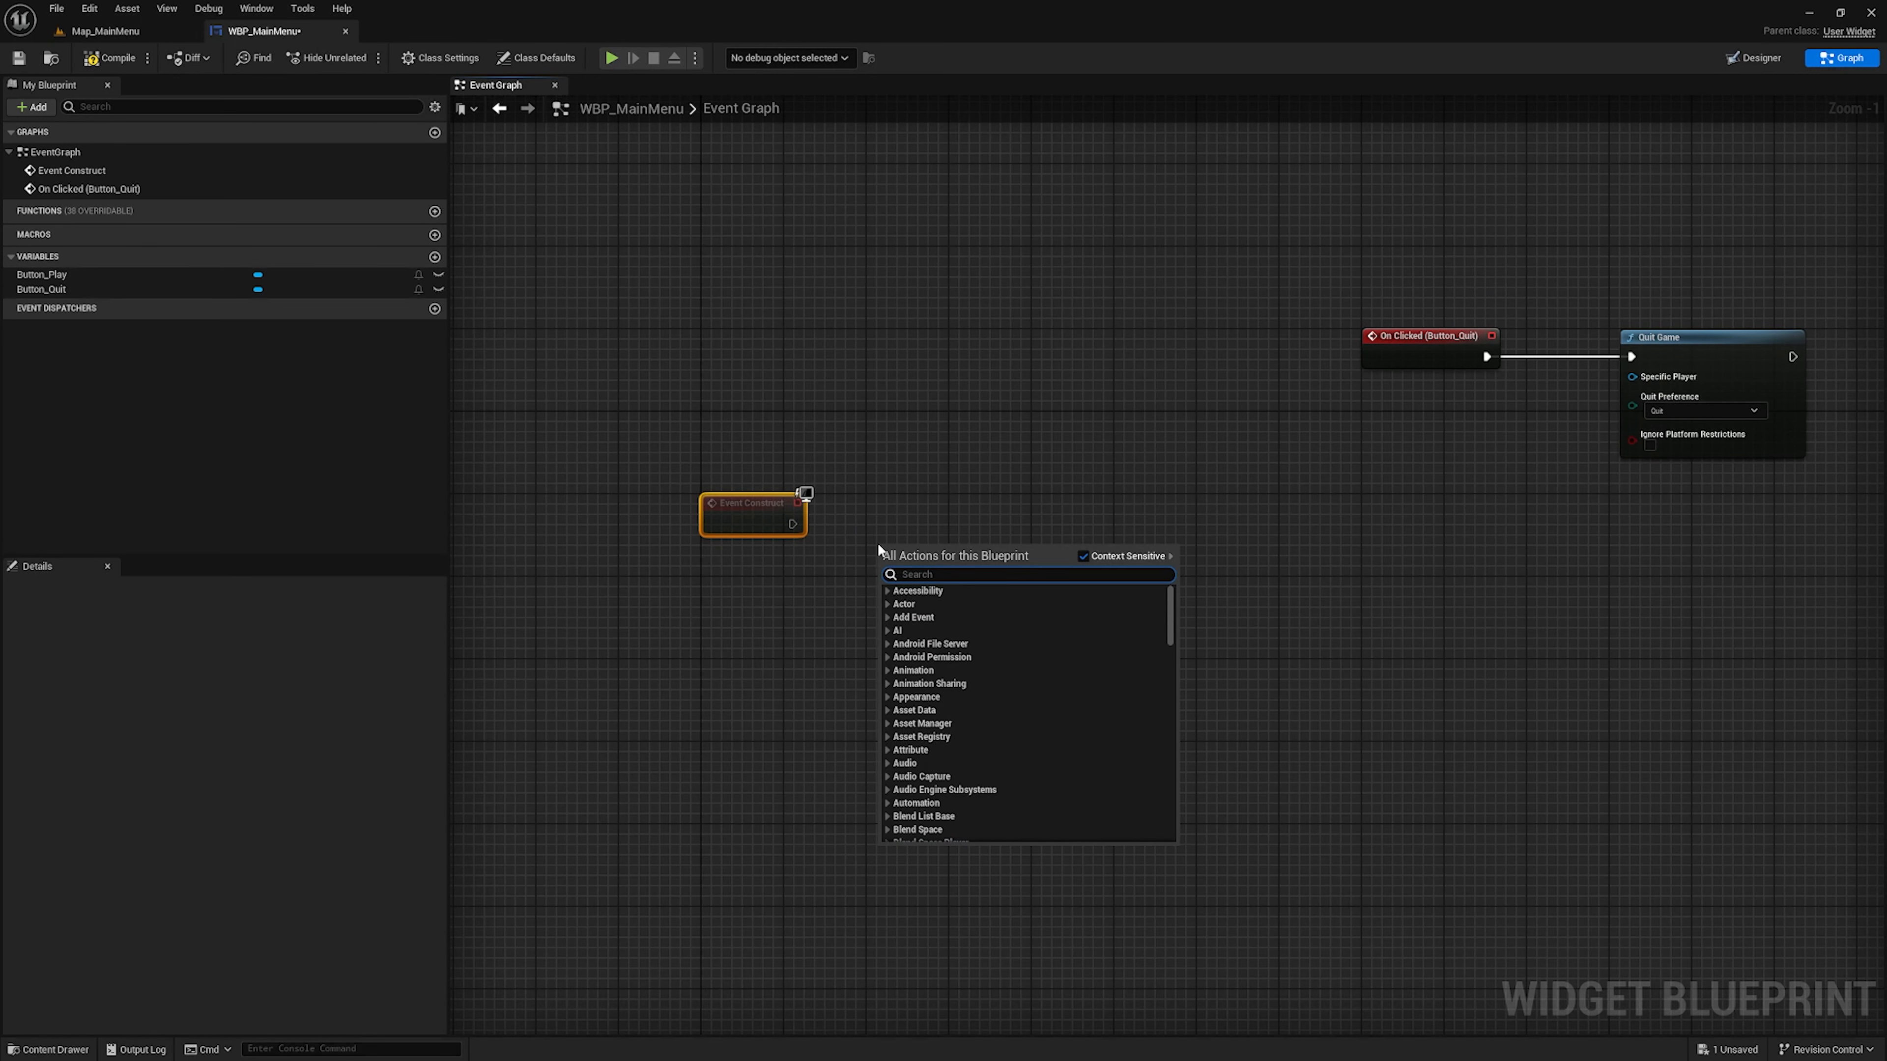
text(get player)
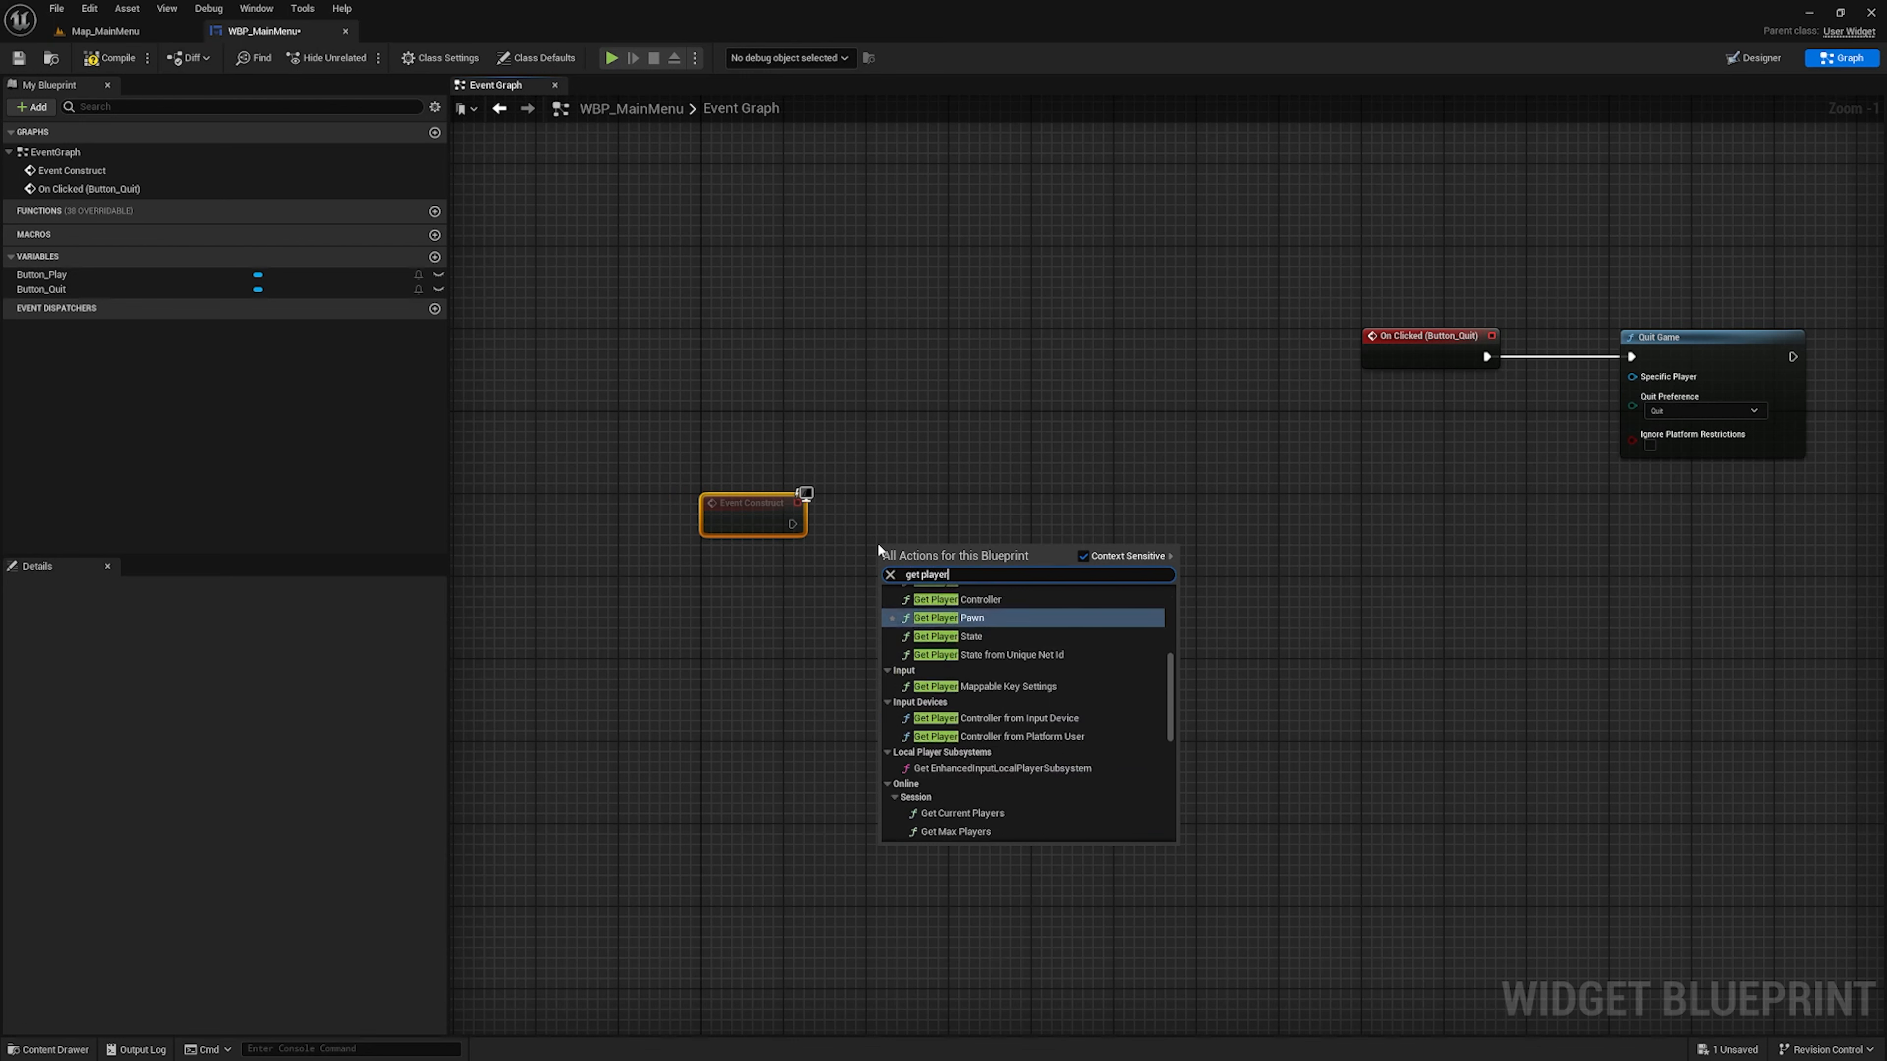
text( controller)
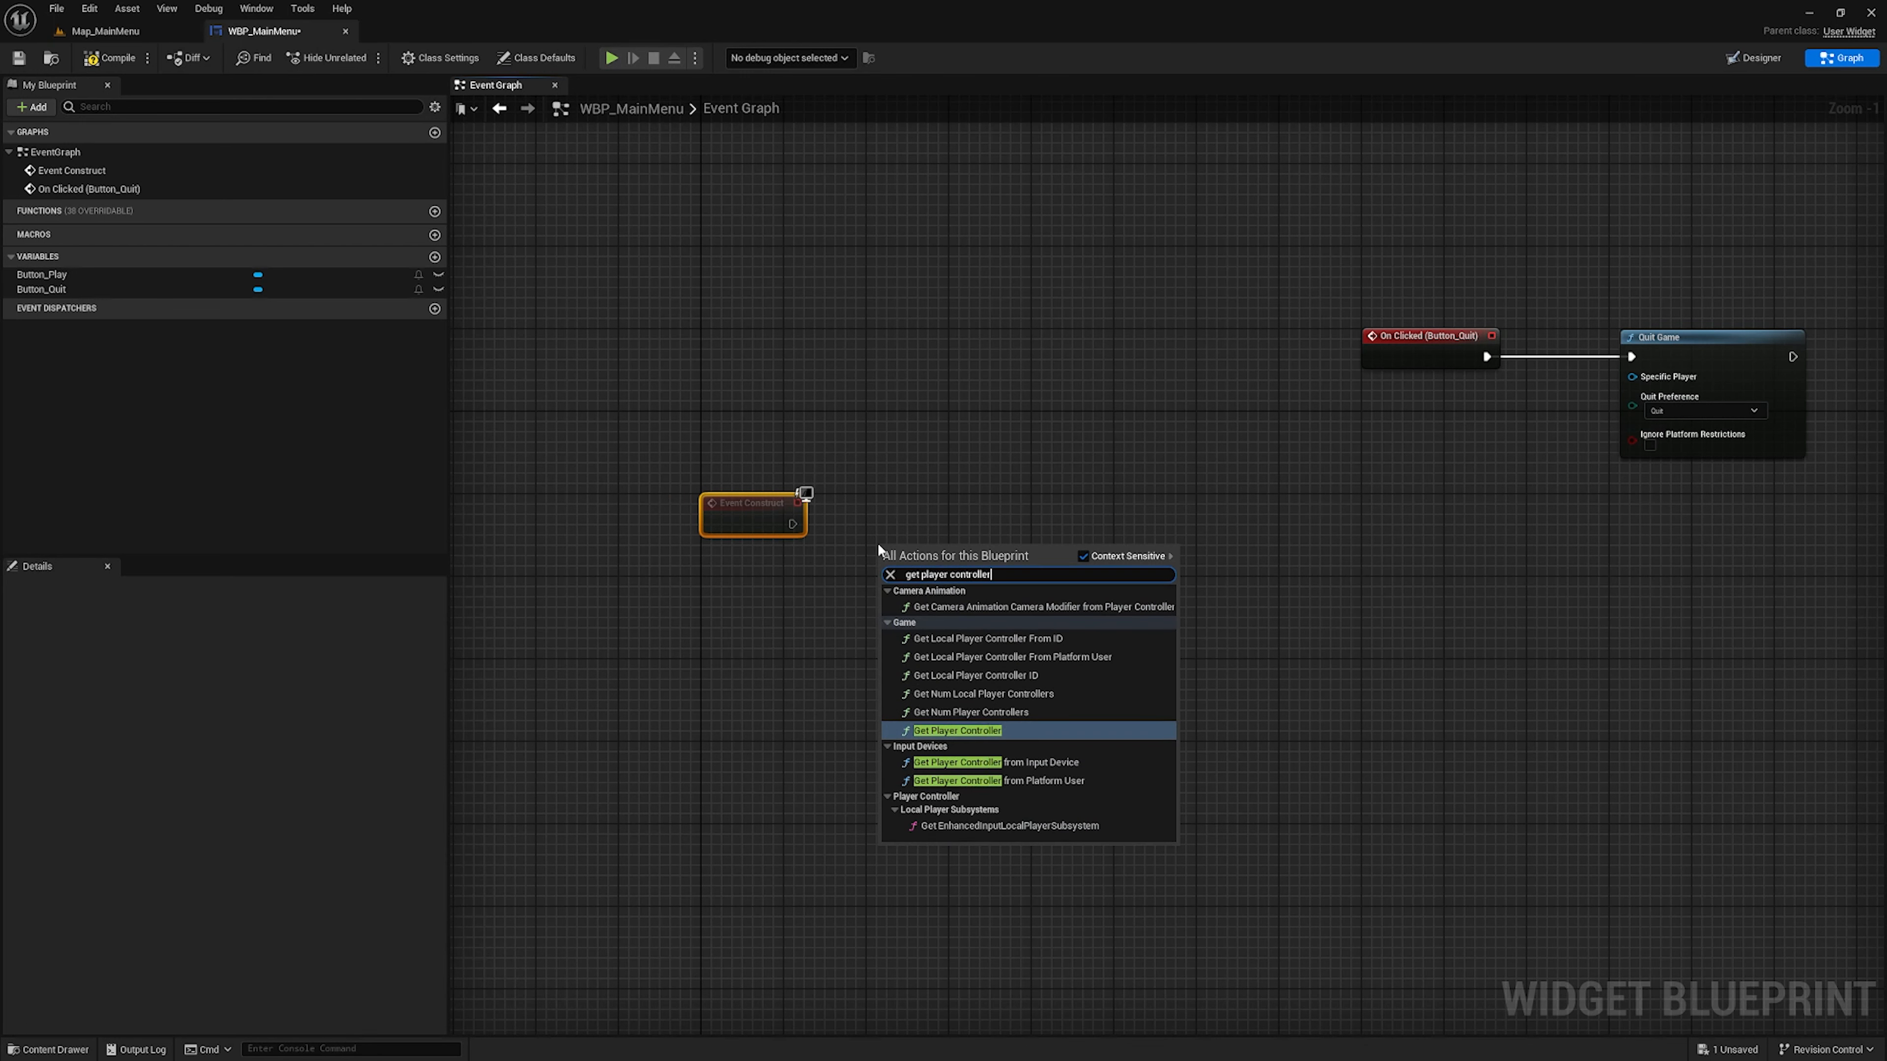
key(Return)
drag(1003, 542, 991, 582)
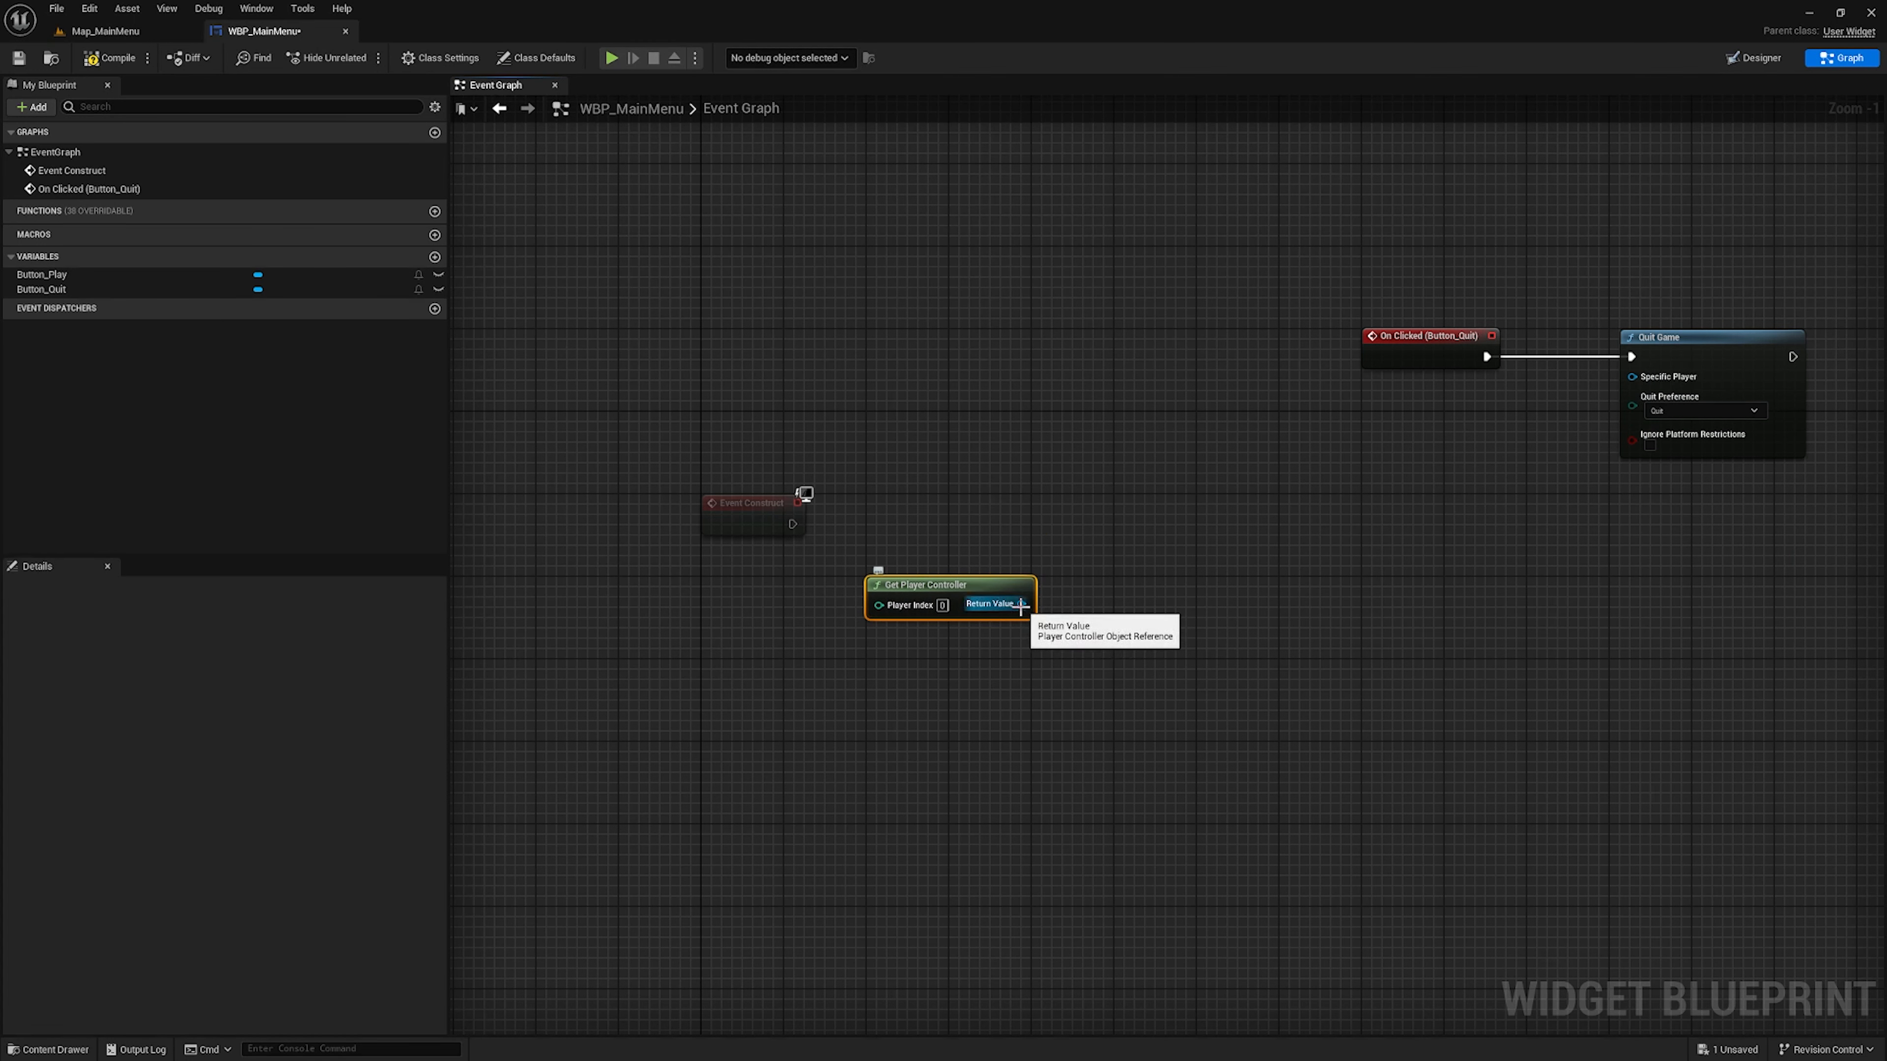
Promote the Return Value of Get Player Controller to a variable named Player
right_click(1021, 604)
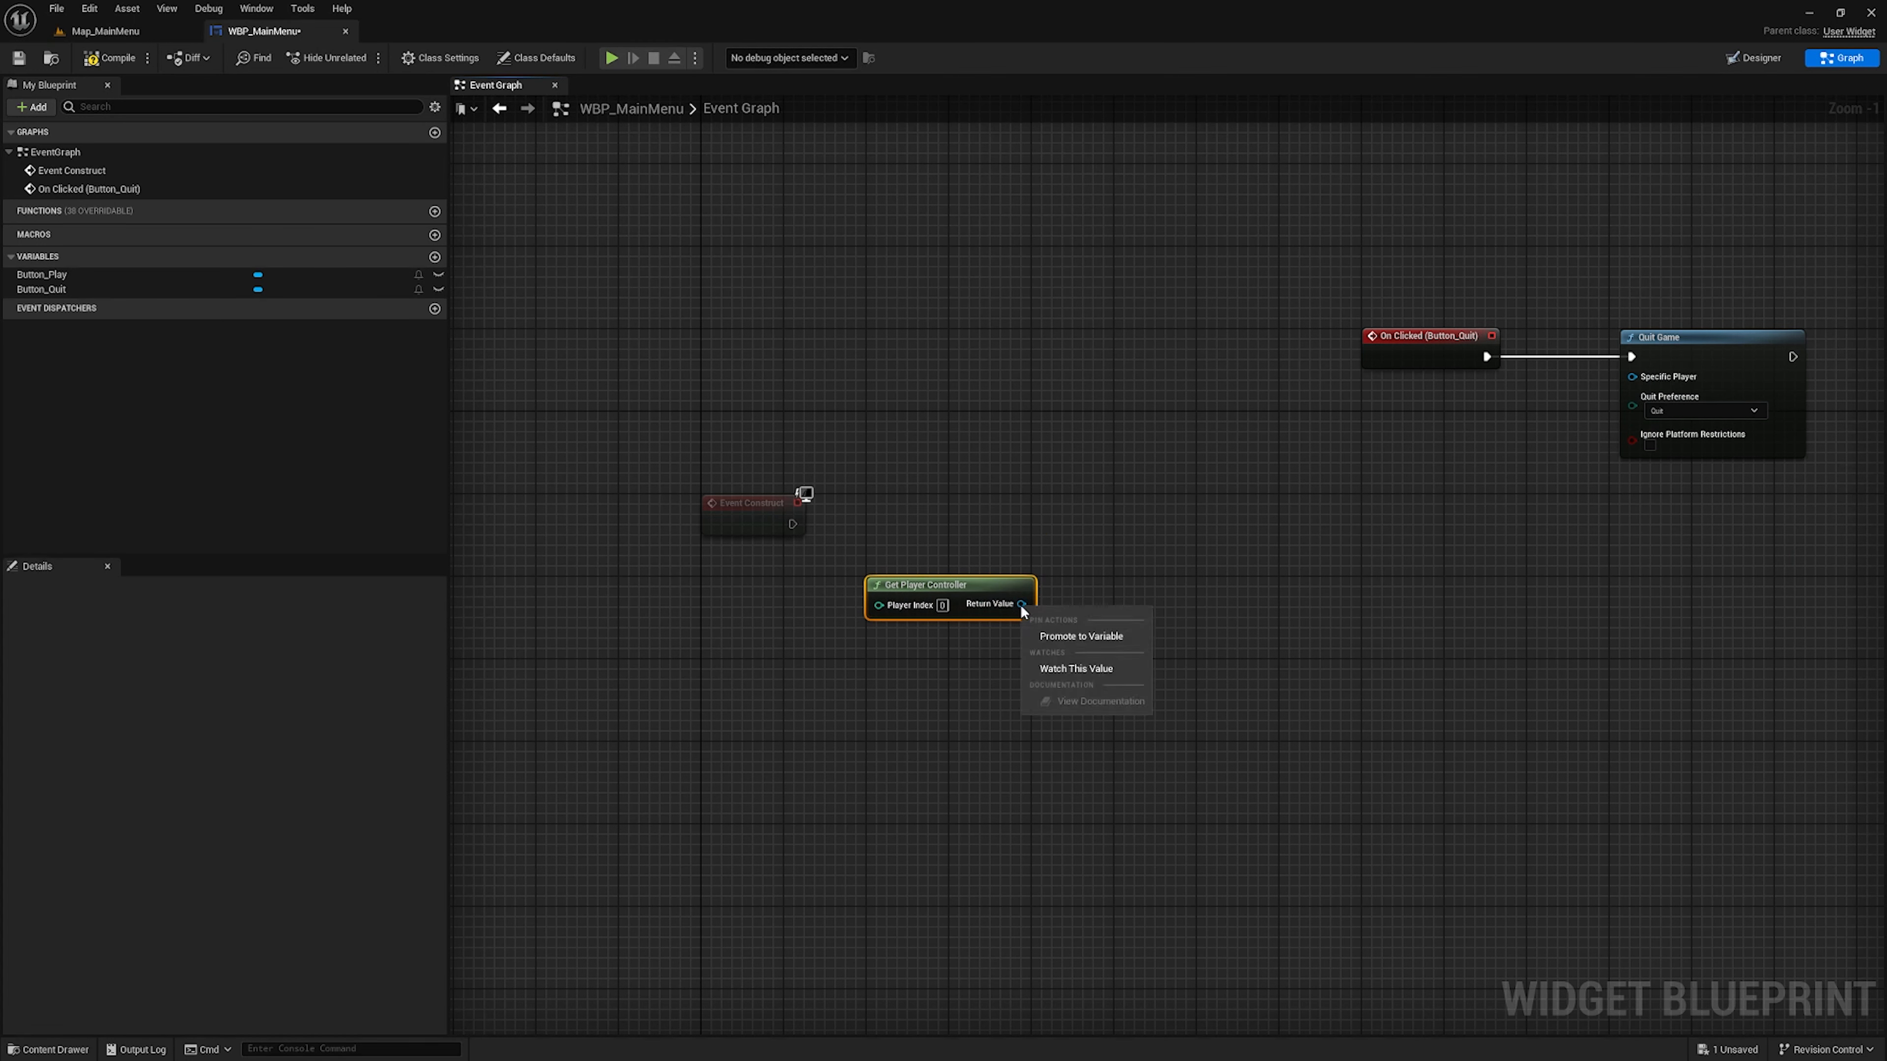
click(1085, 636)
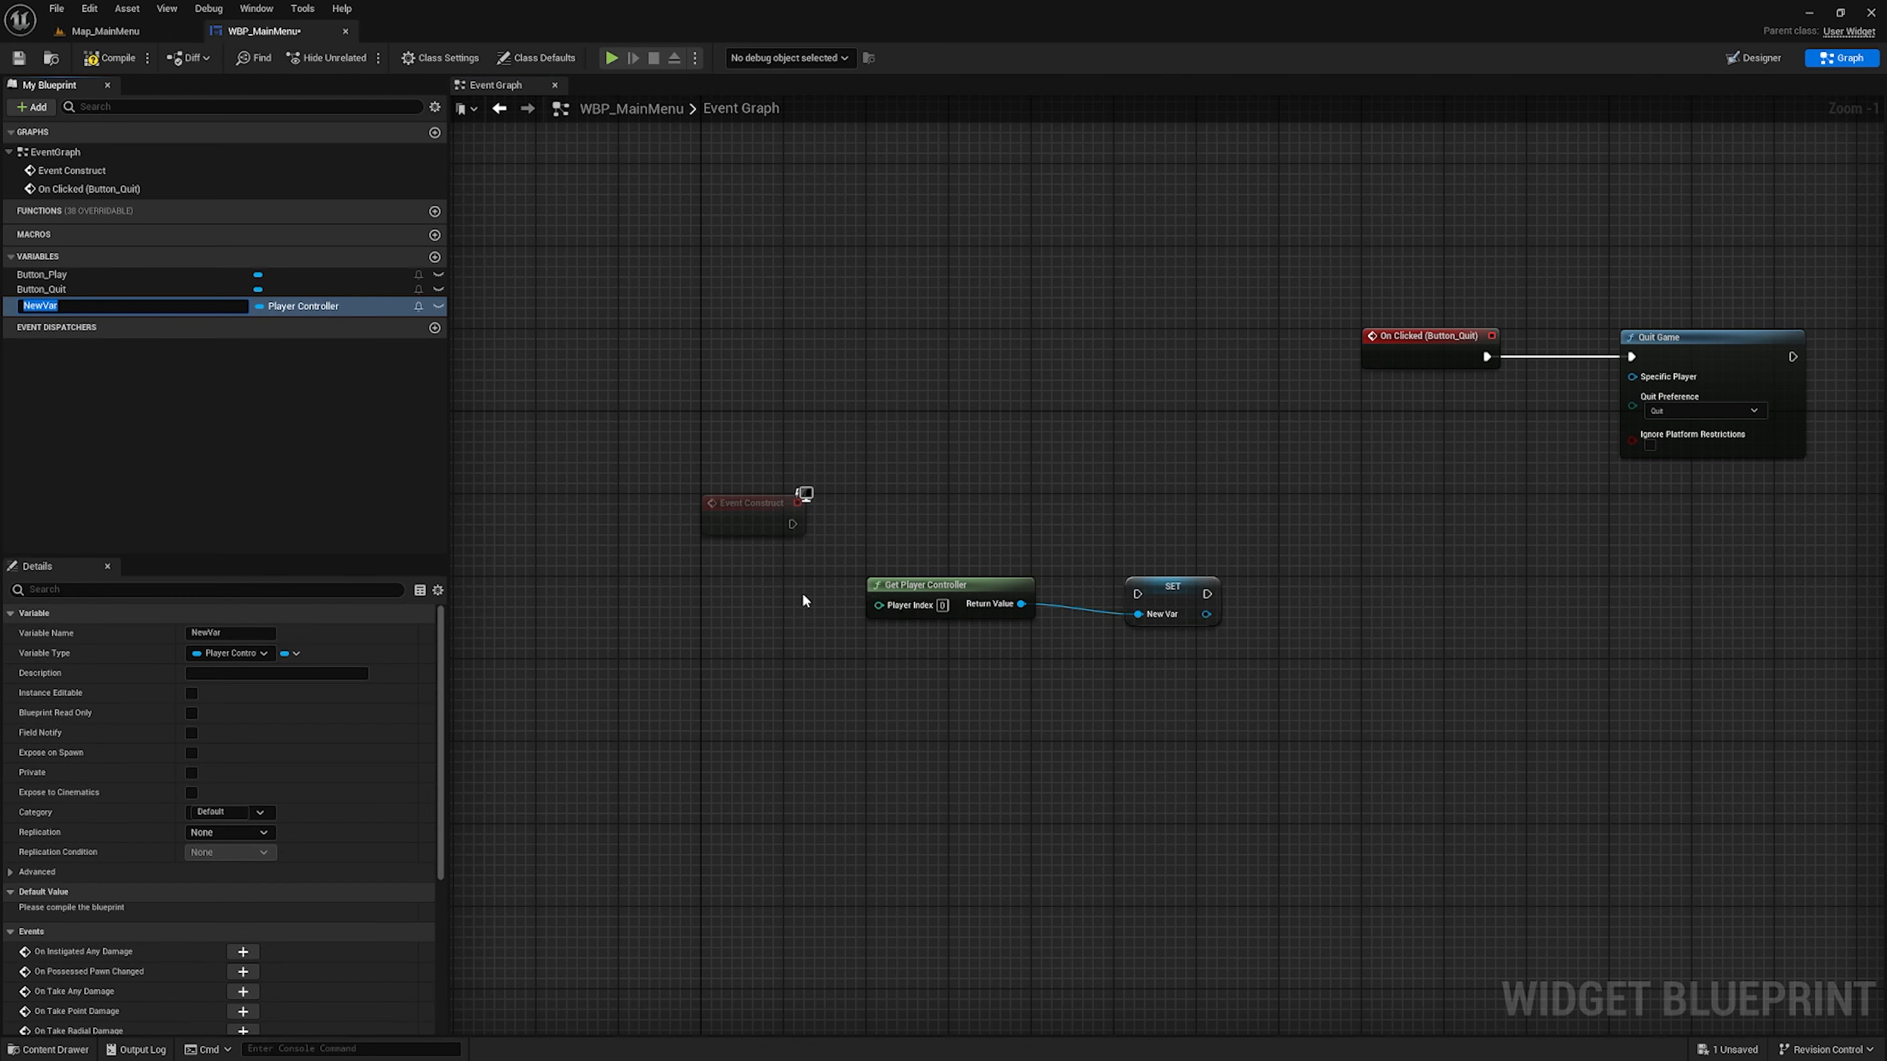
text(Player)
key(Return)
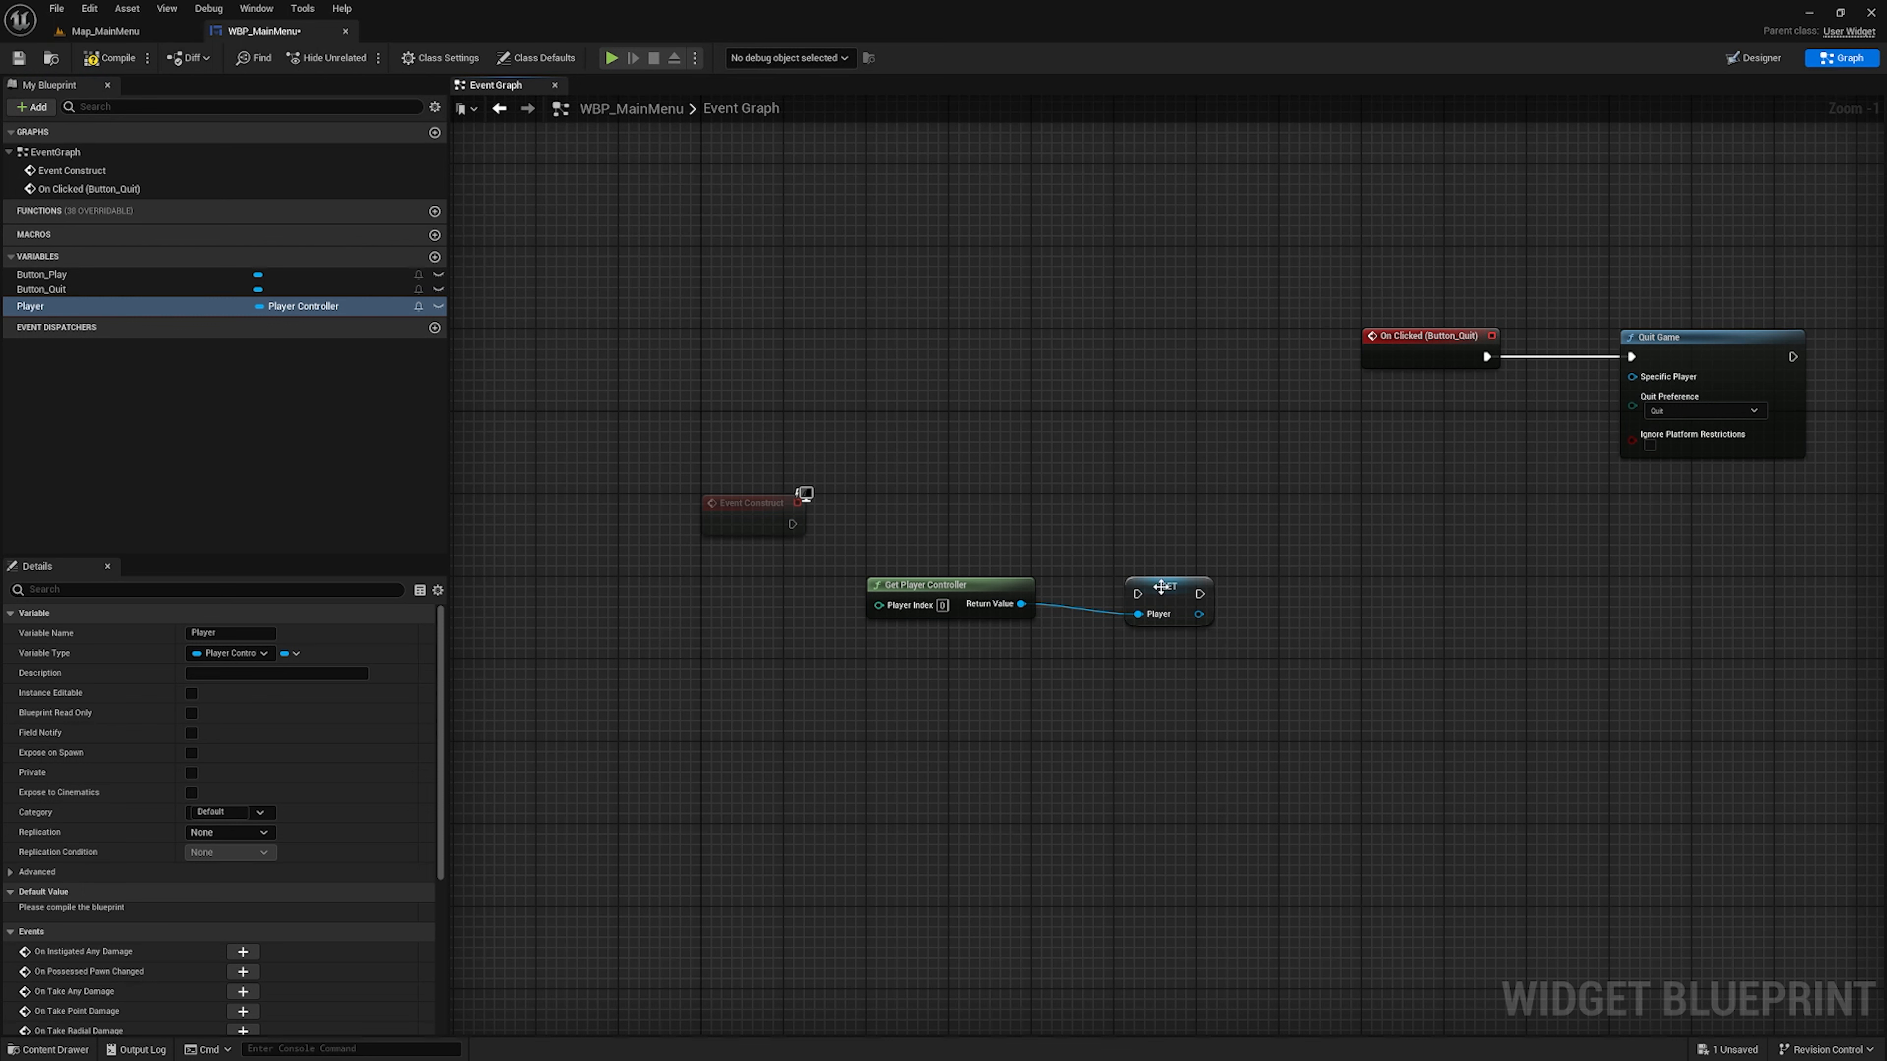
Connect the Set Player node right after Event Construct and place Get Player Controller directly beneath it
drag(1161, 587, 905, 537)
drag(790, 524, 878, 542)
drag(1108, 515, 978, 589)
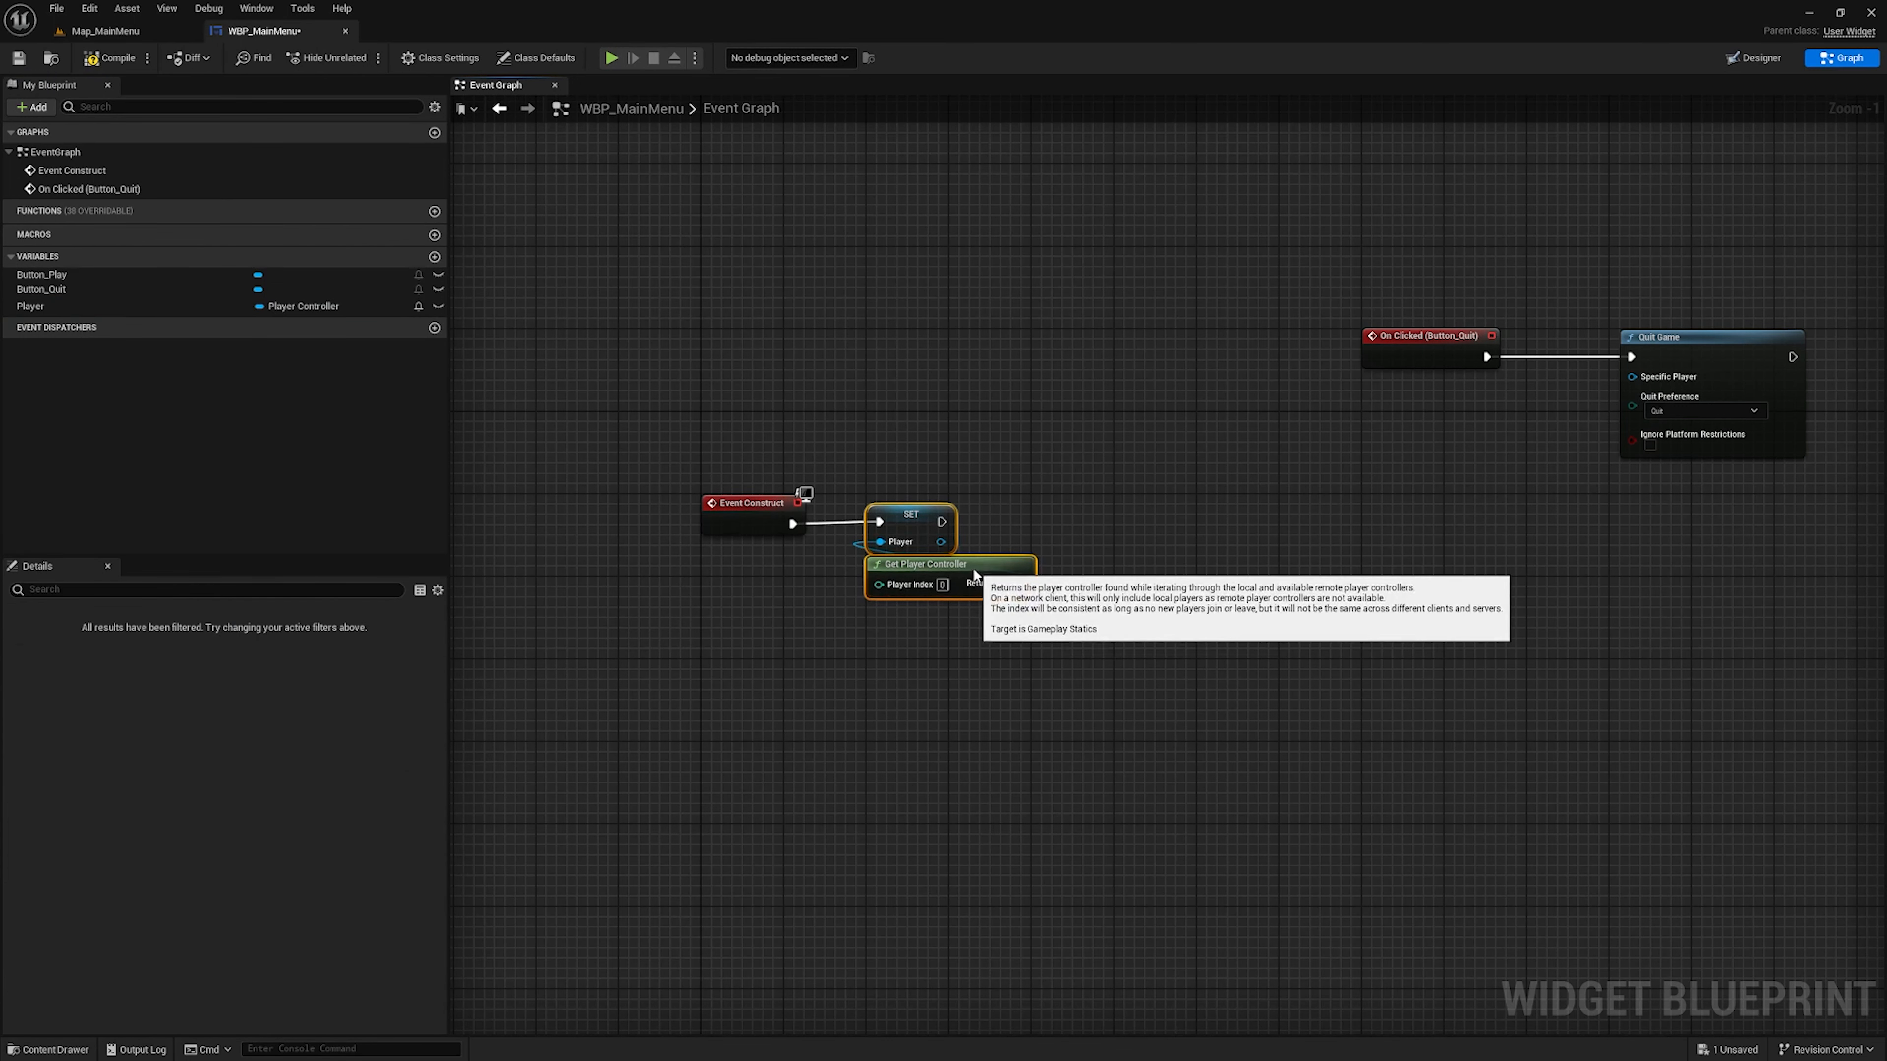
Add a Set Input Mode UI Only node from the Set node's Player output and align it with the execution chain
right_drag(1096, 532, 815, 482)
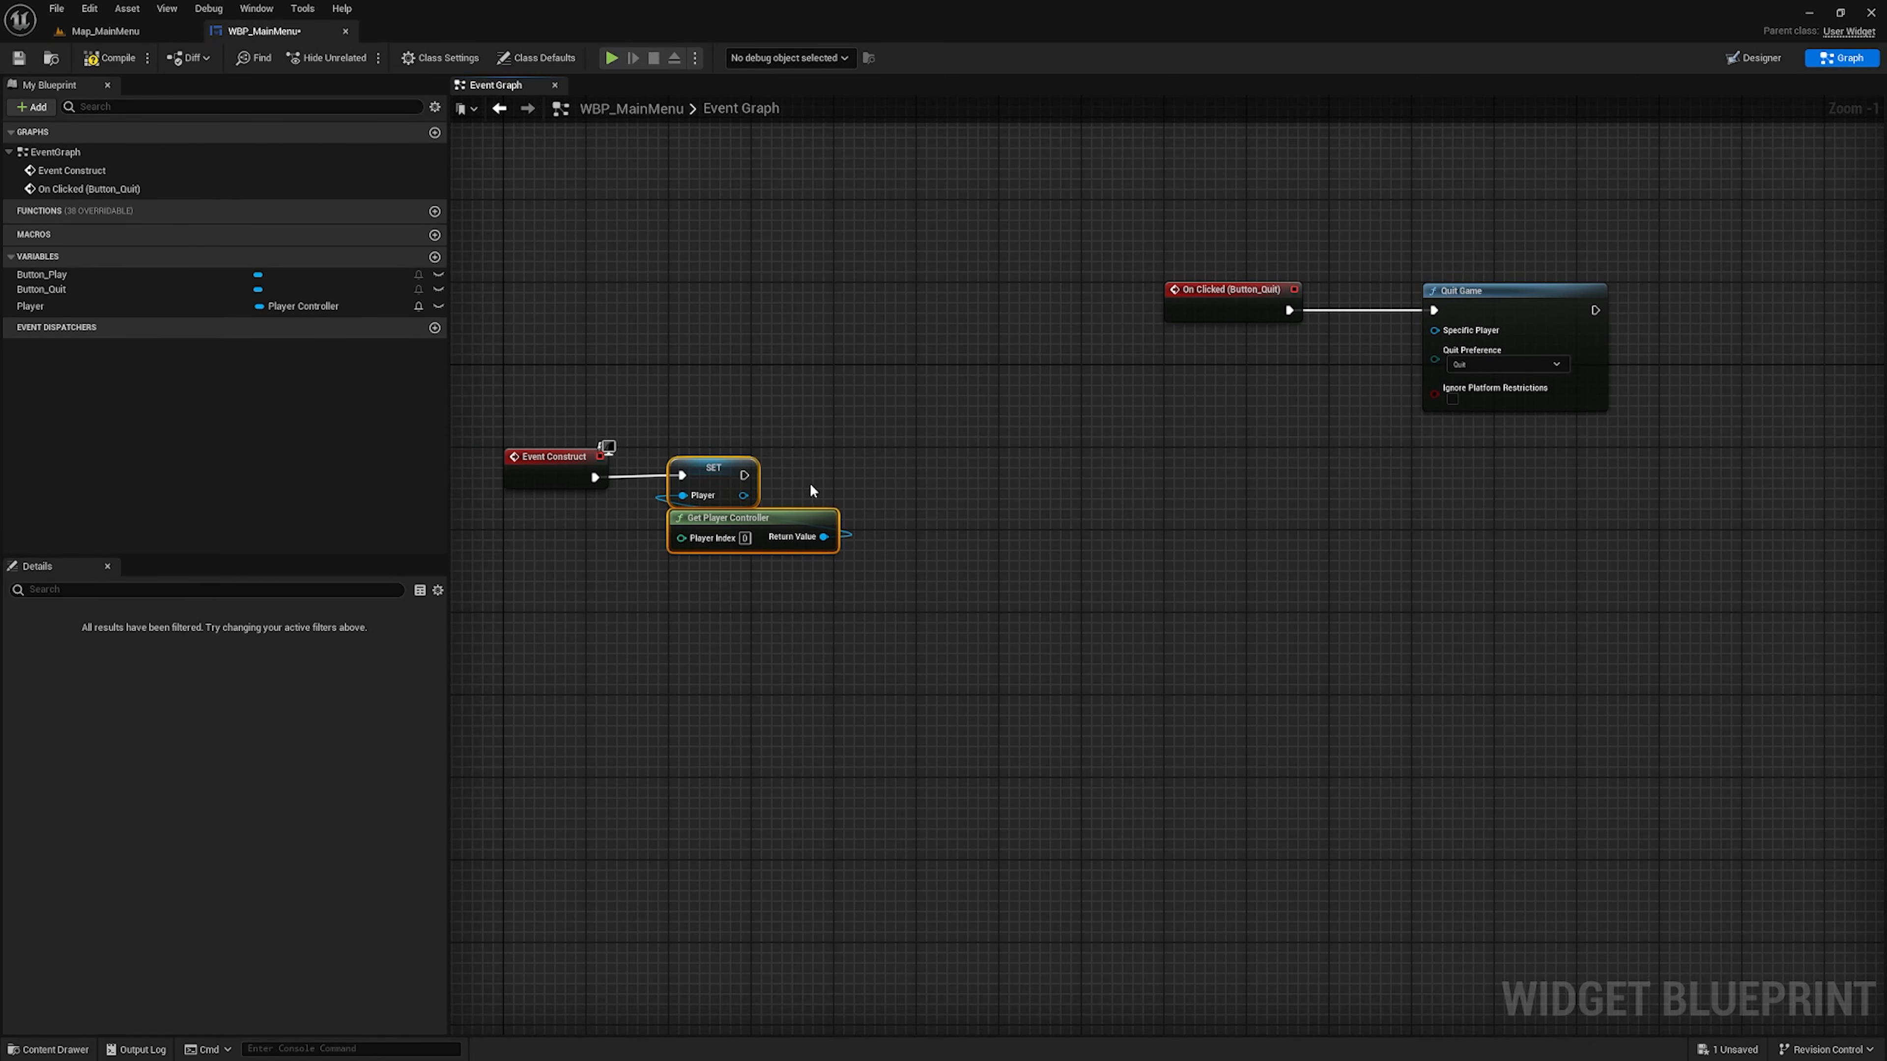
drag(743, 495, 924, 502)
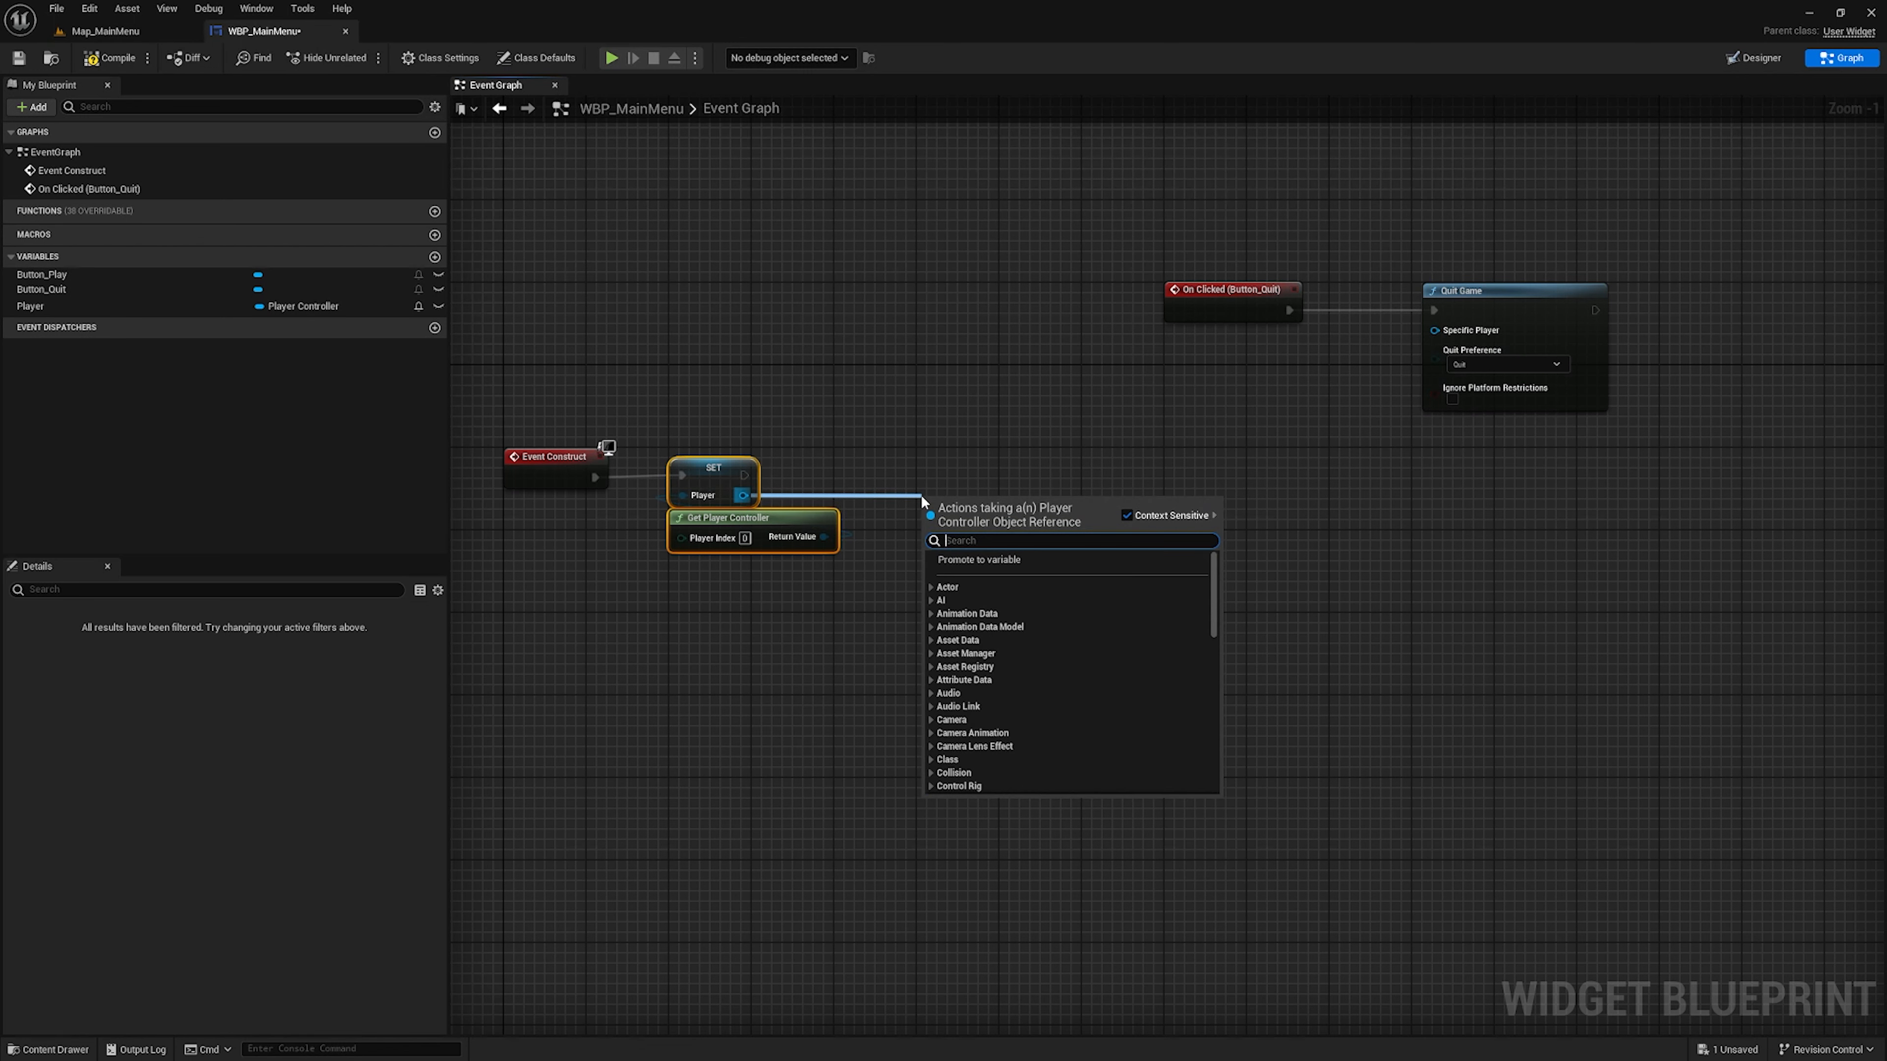
text(set game)
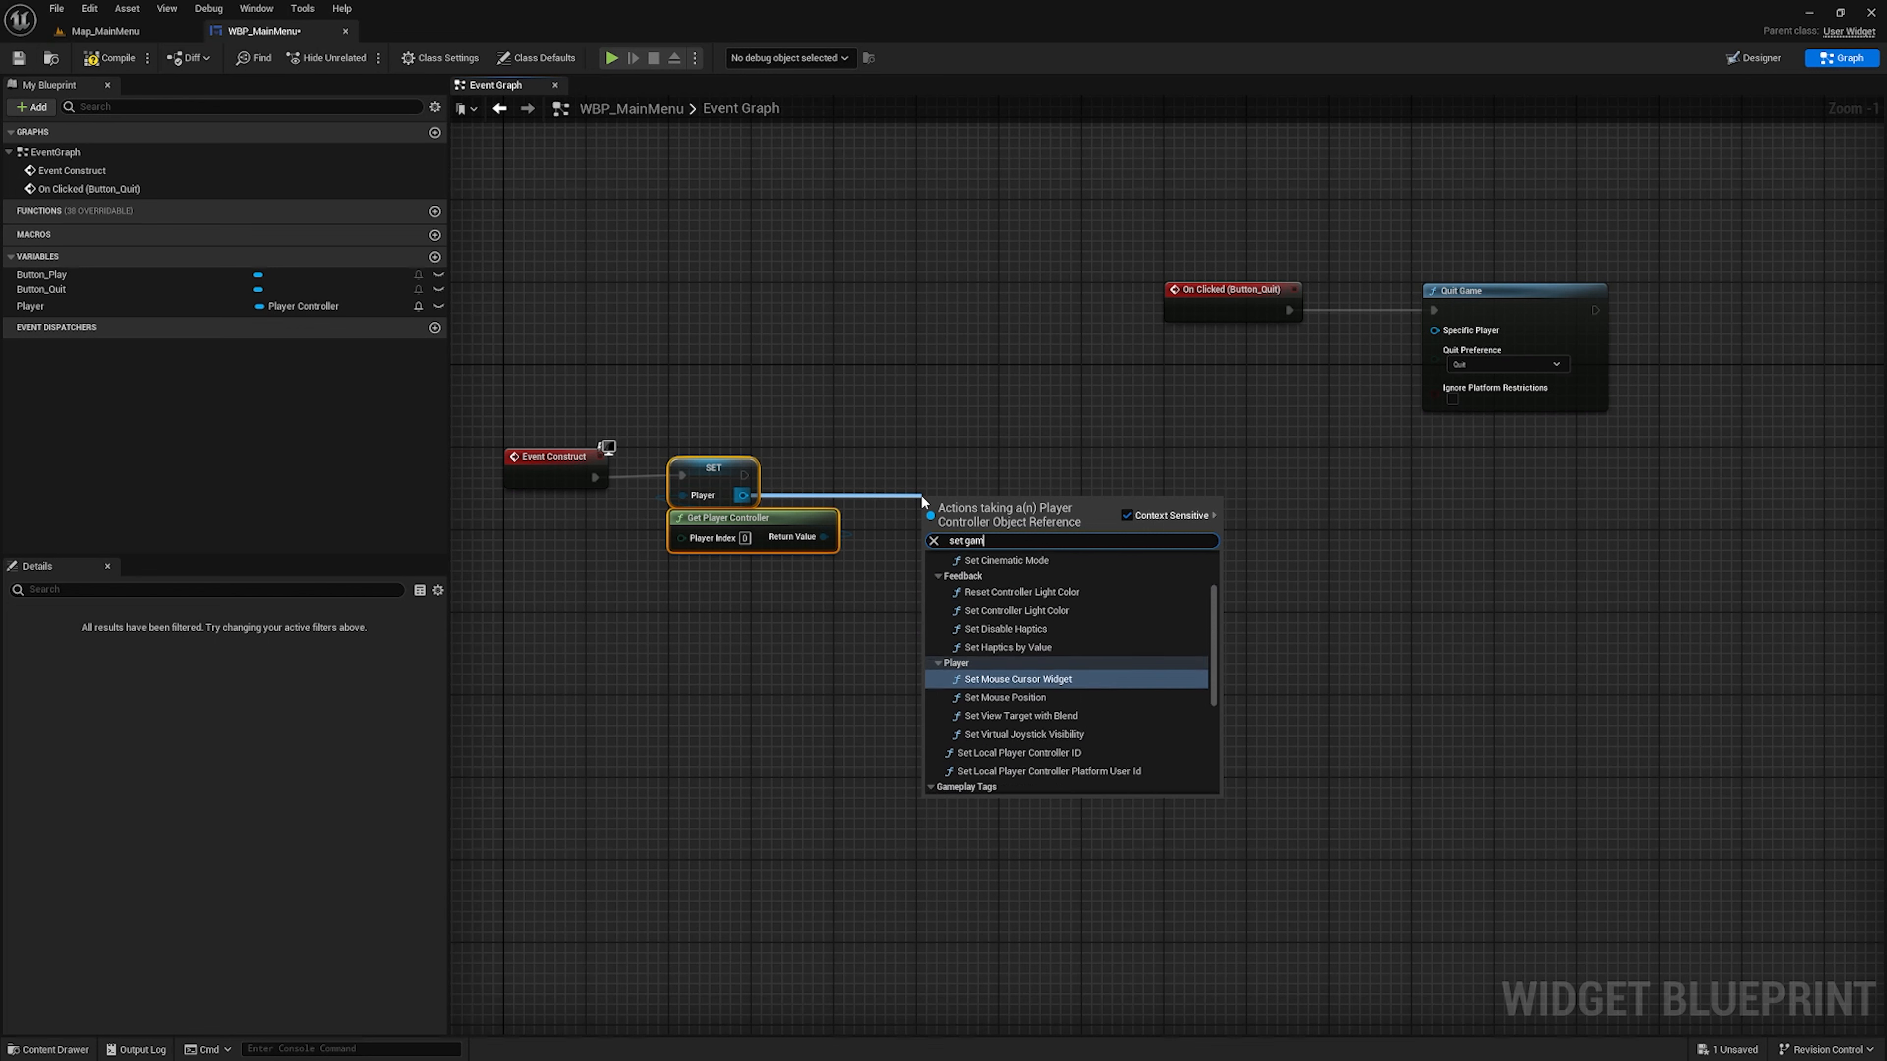
key(BackSpace)
key(BackSpace)
key(BackSpace)
text(input mode)
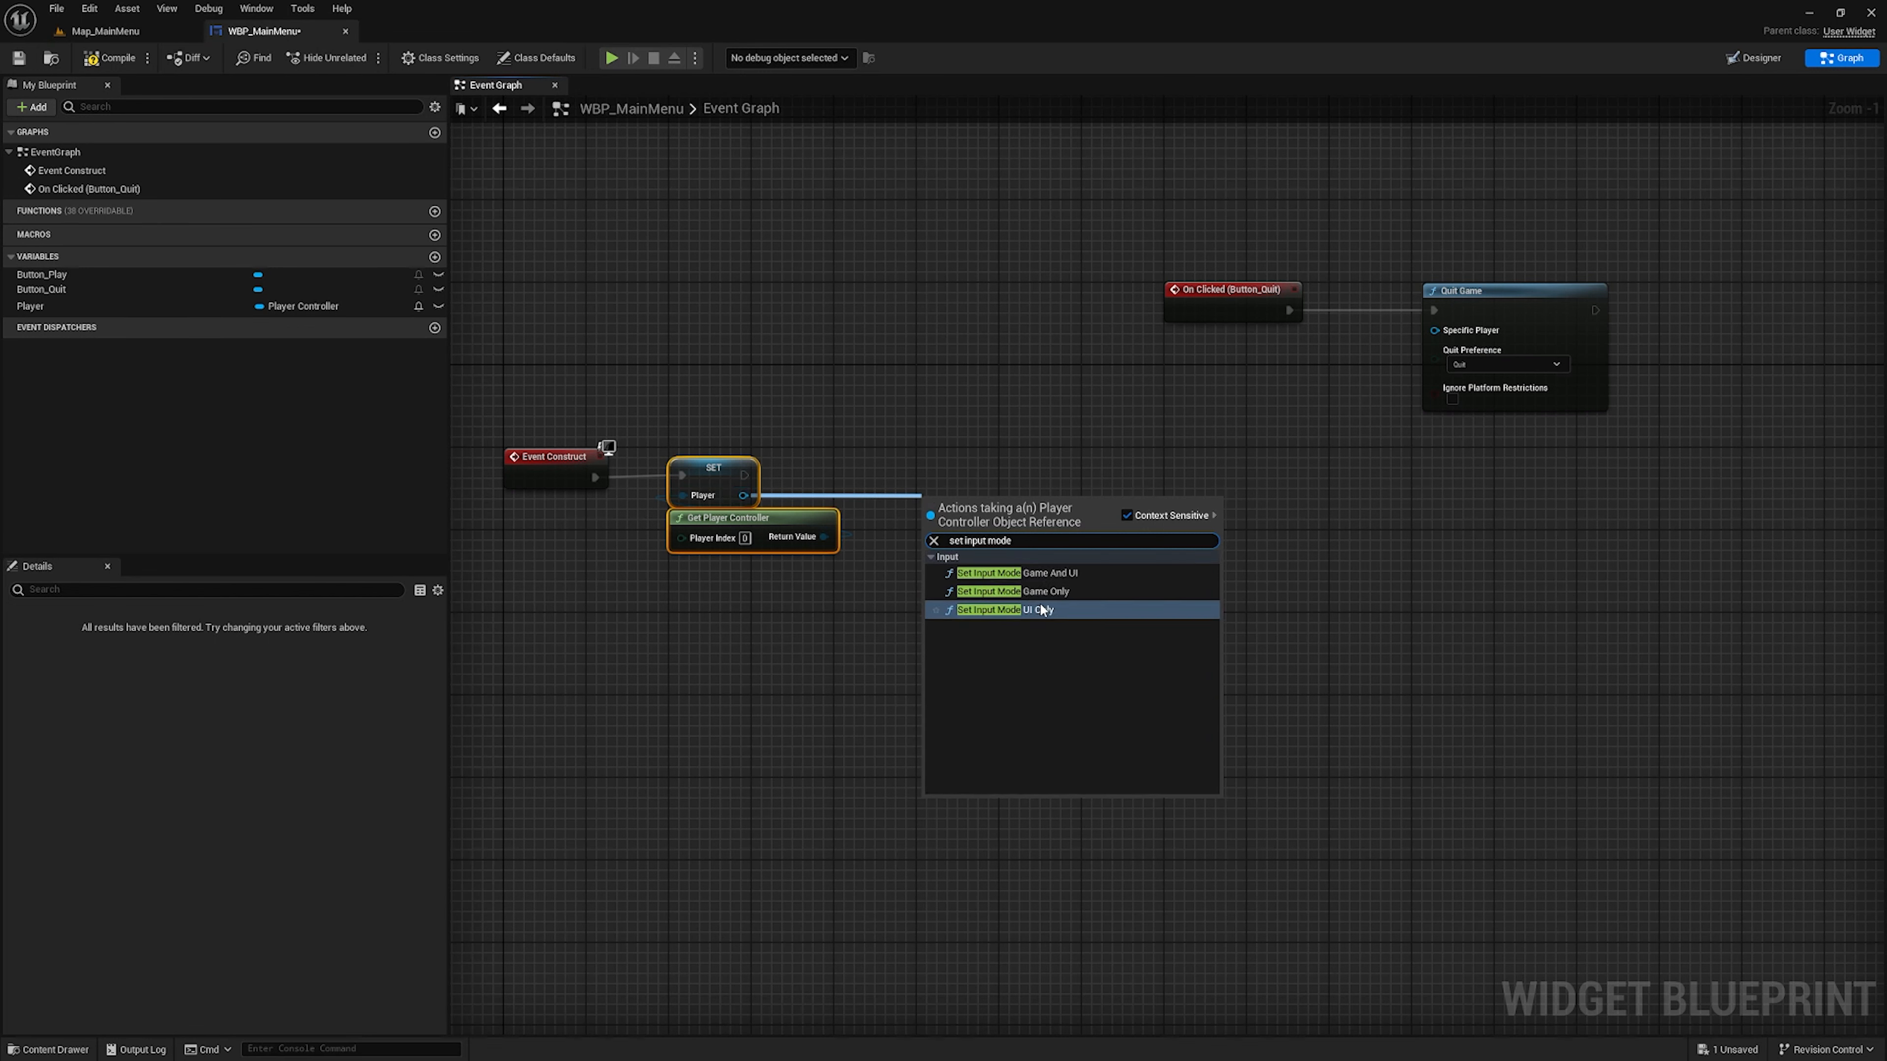
click(1048, 610)
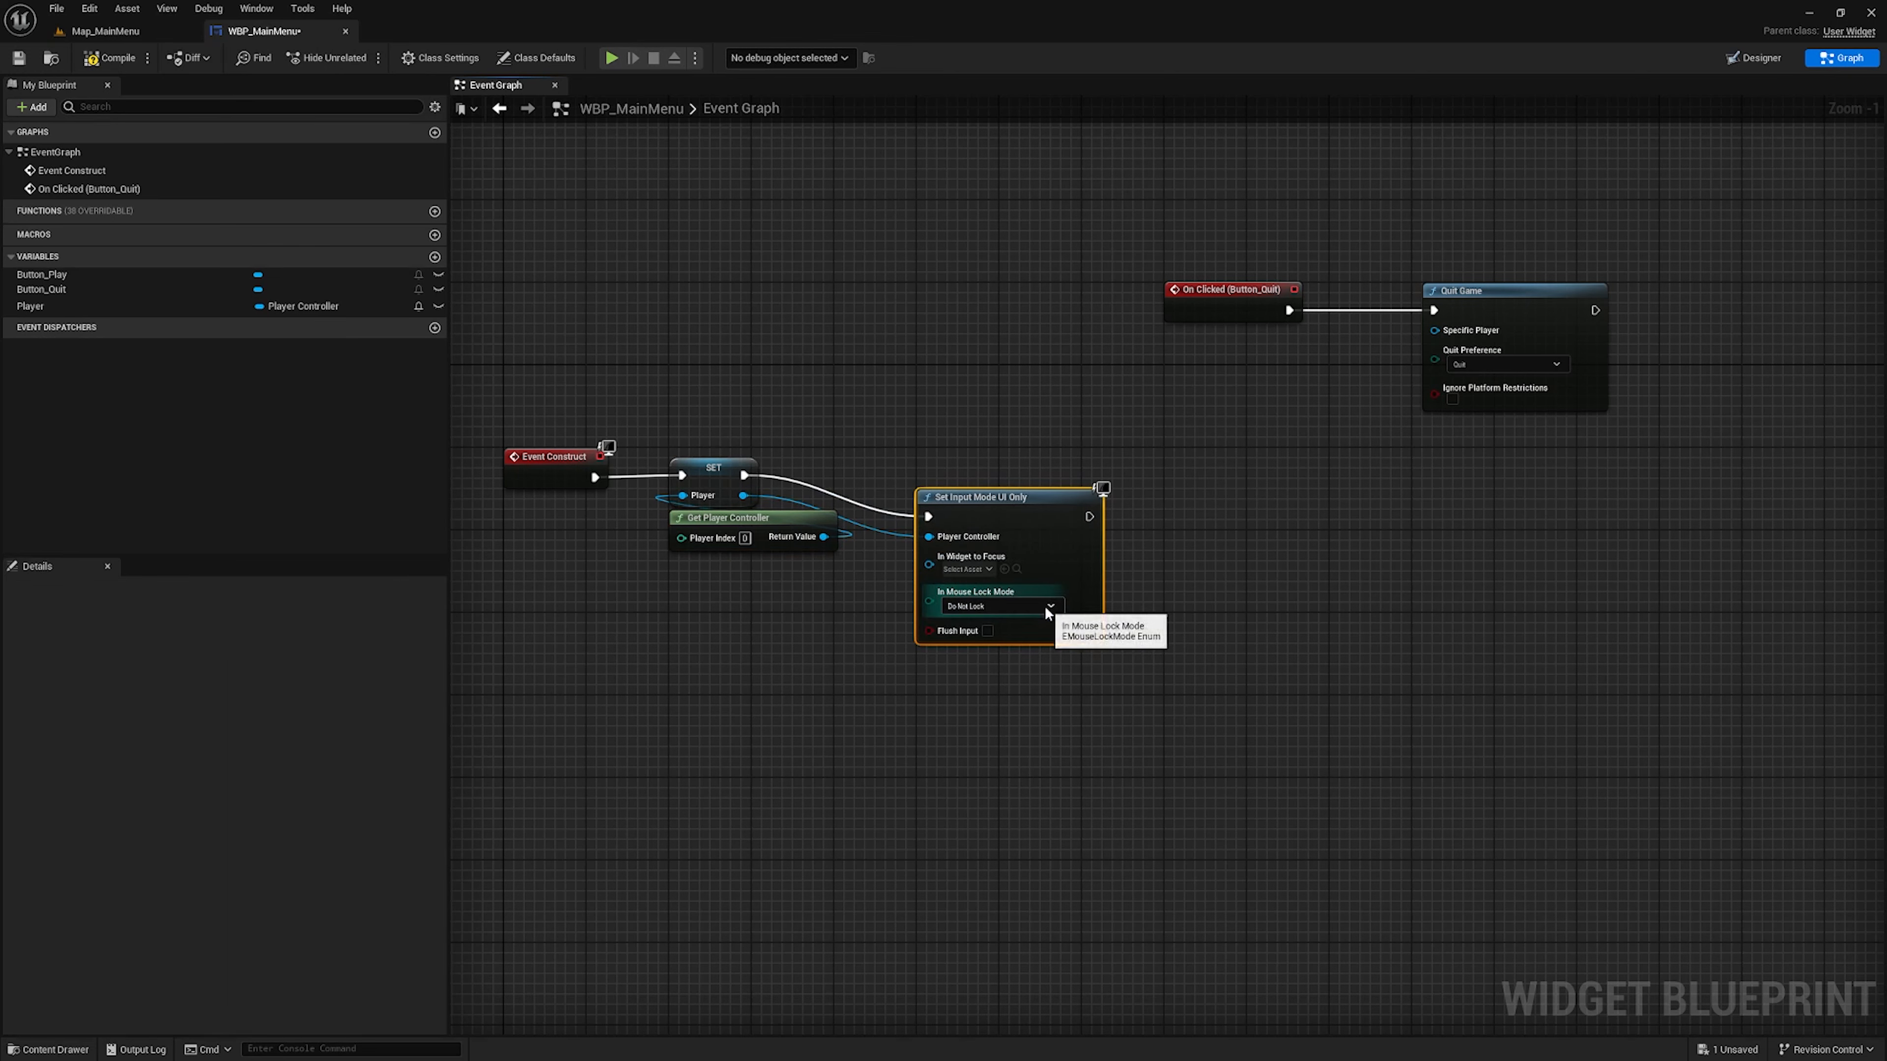
drag(1032, 496, 1032, 456)
Add a Set Show Mouse Cursor node from the Player output, enable it, and connect it after Set Input Mode UI Only
right_drag(1226, 523, 1110, 491)
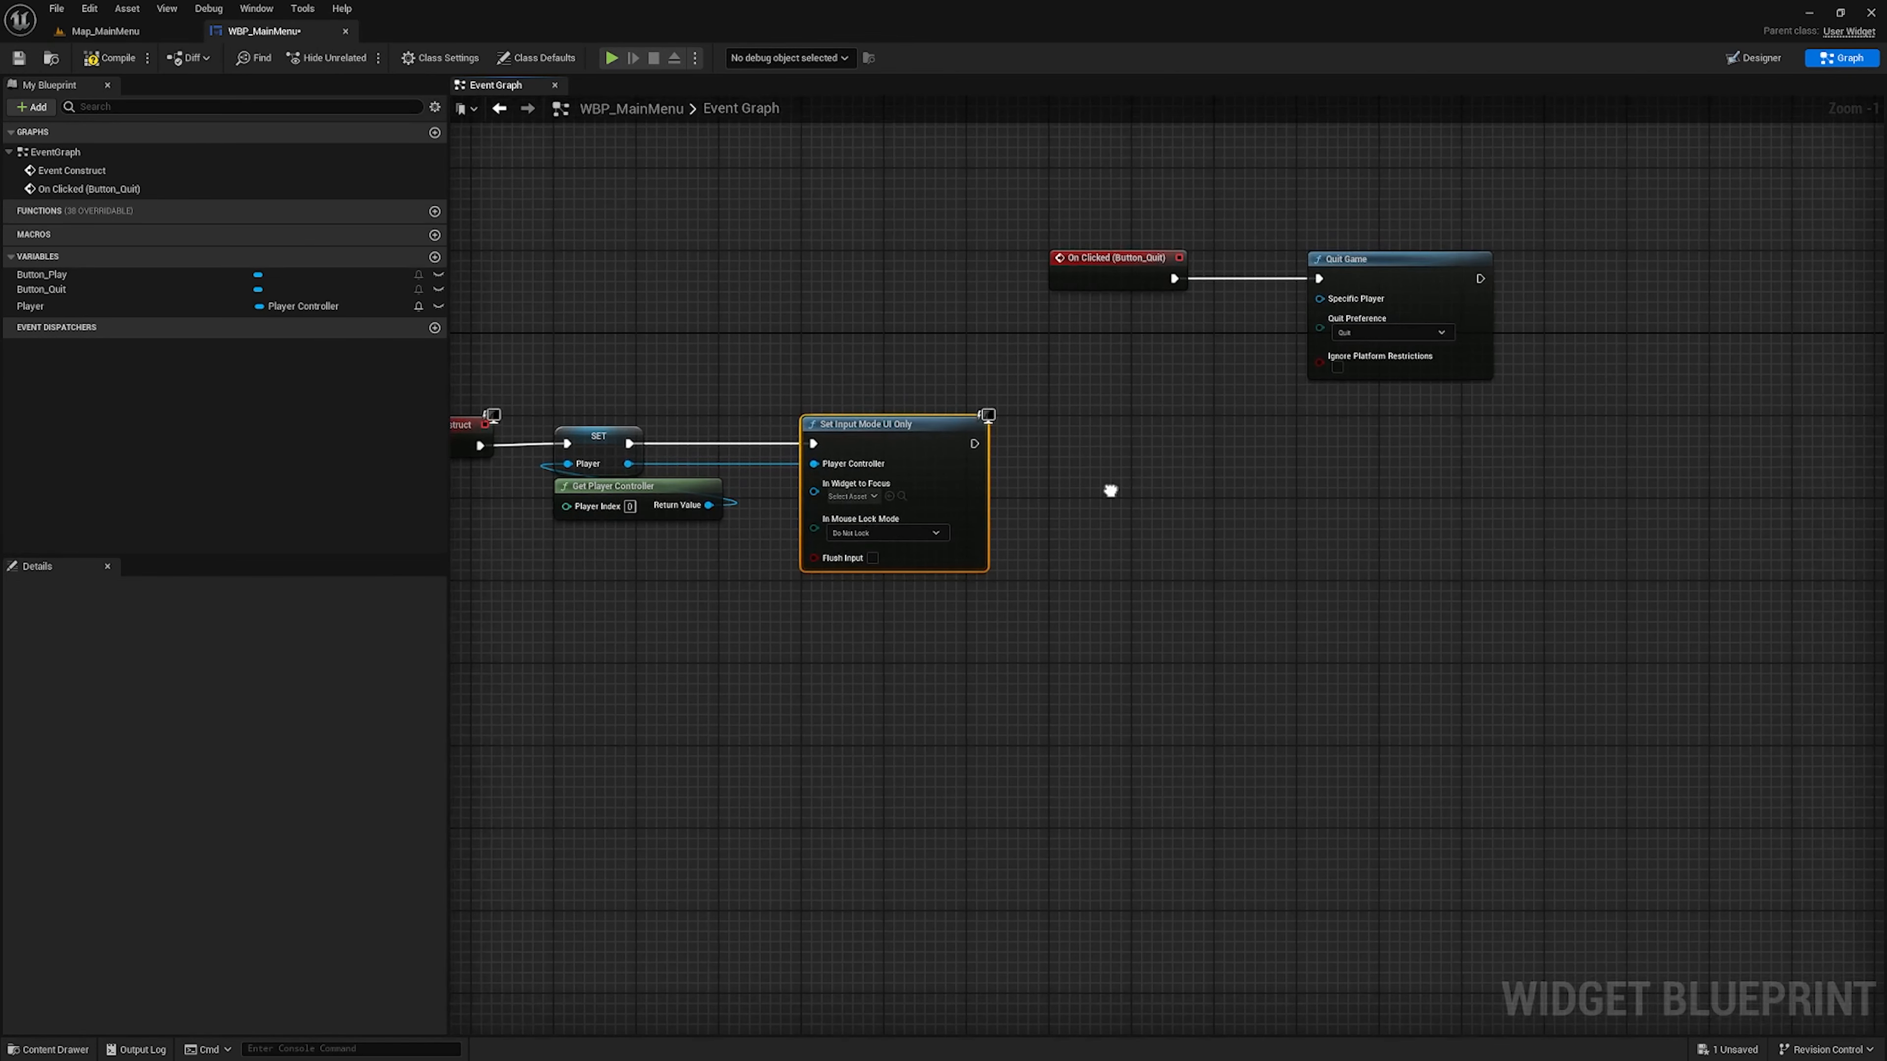
drag(628, 463, 1160, 504)
text(set)
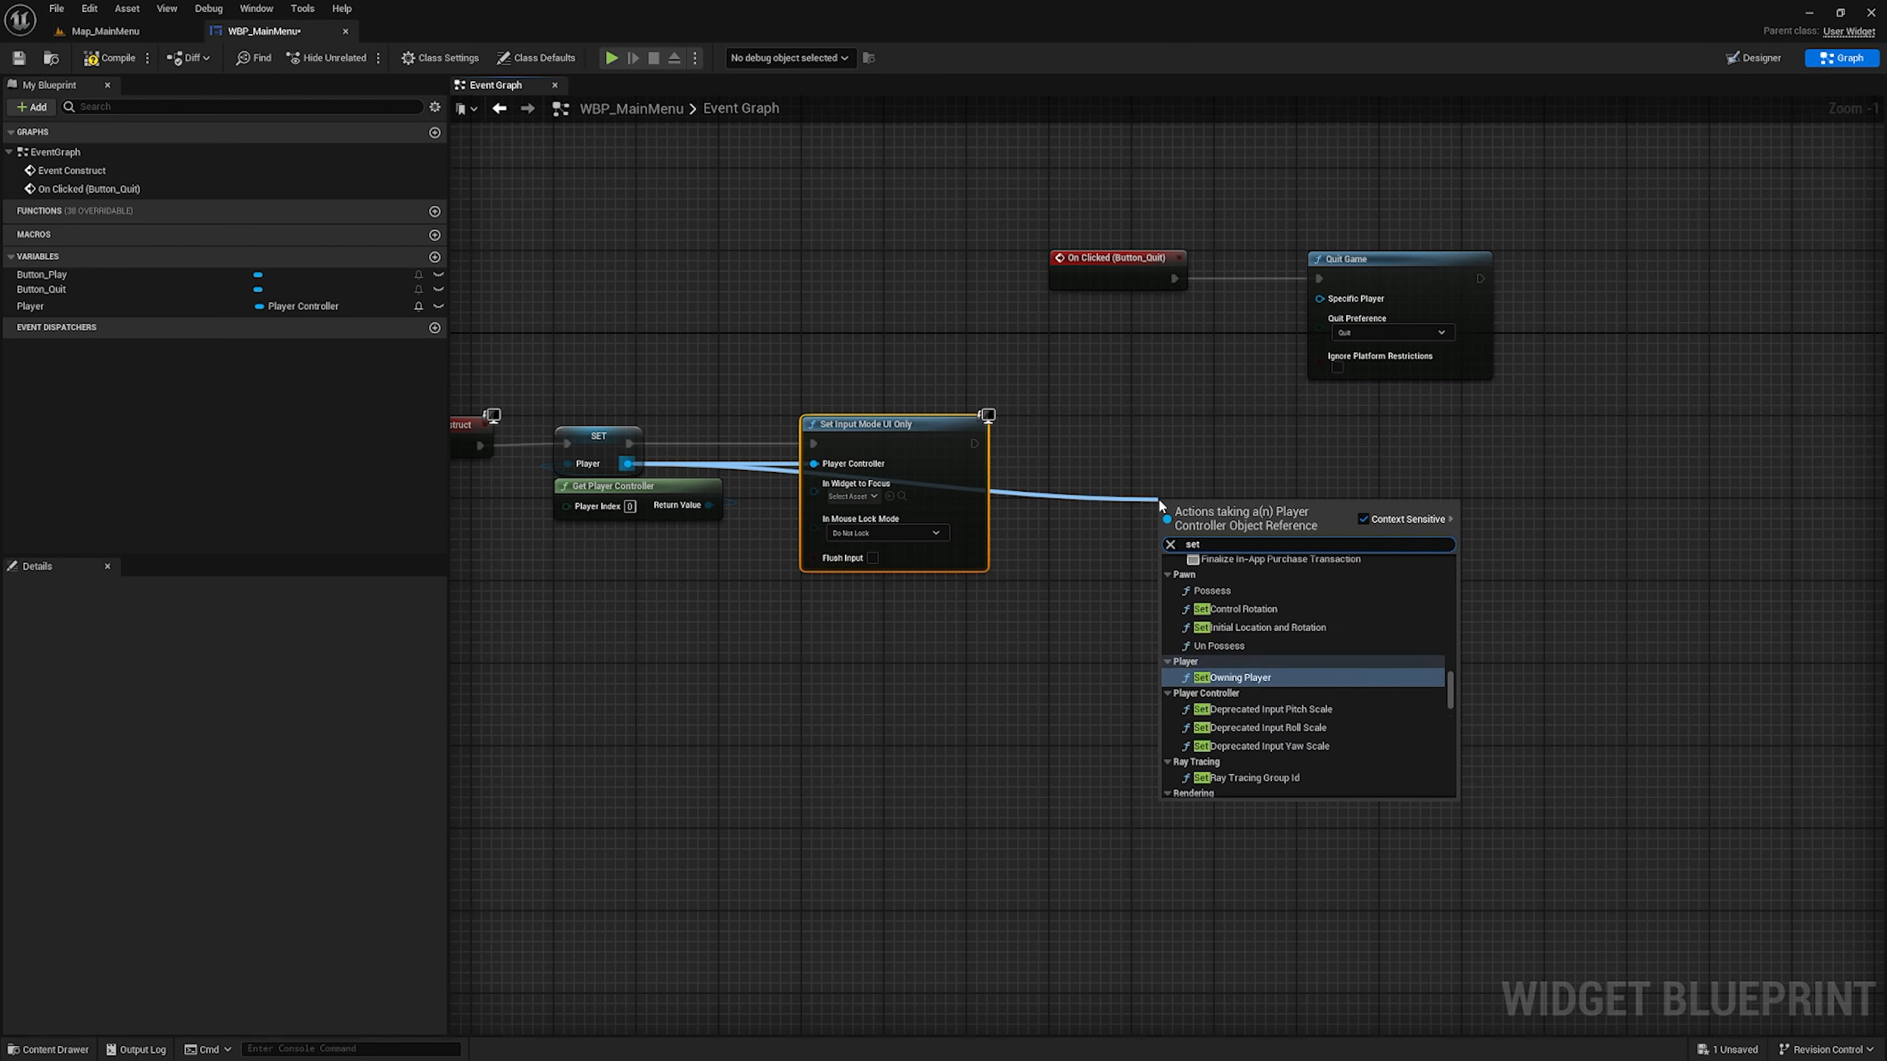
text(ow)
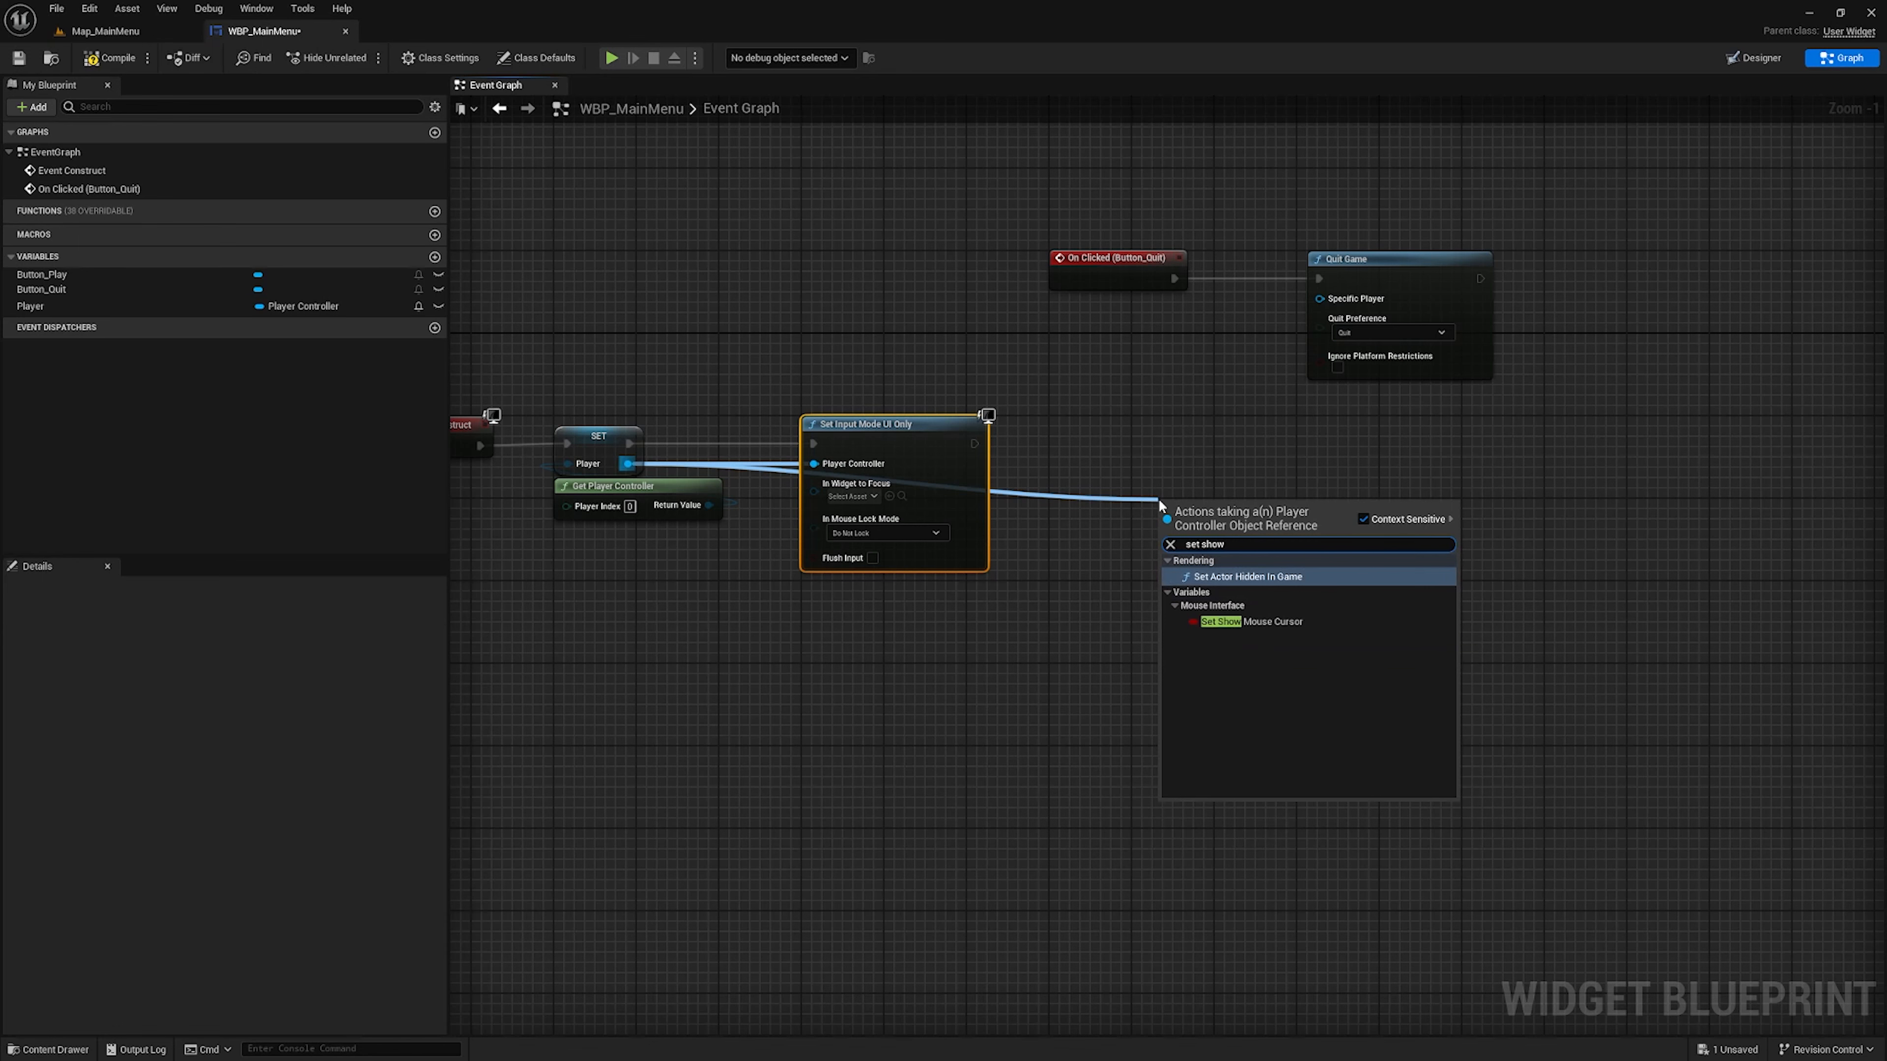
click(1260, 620)
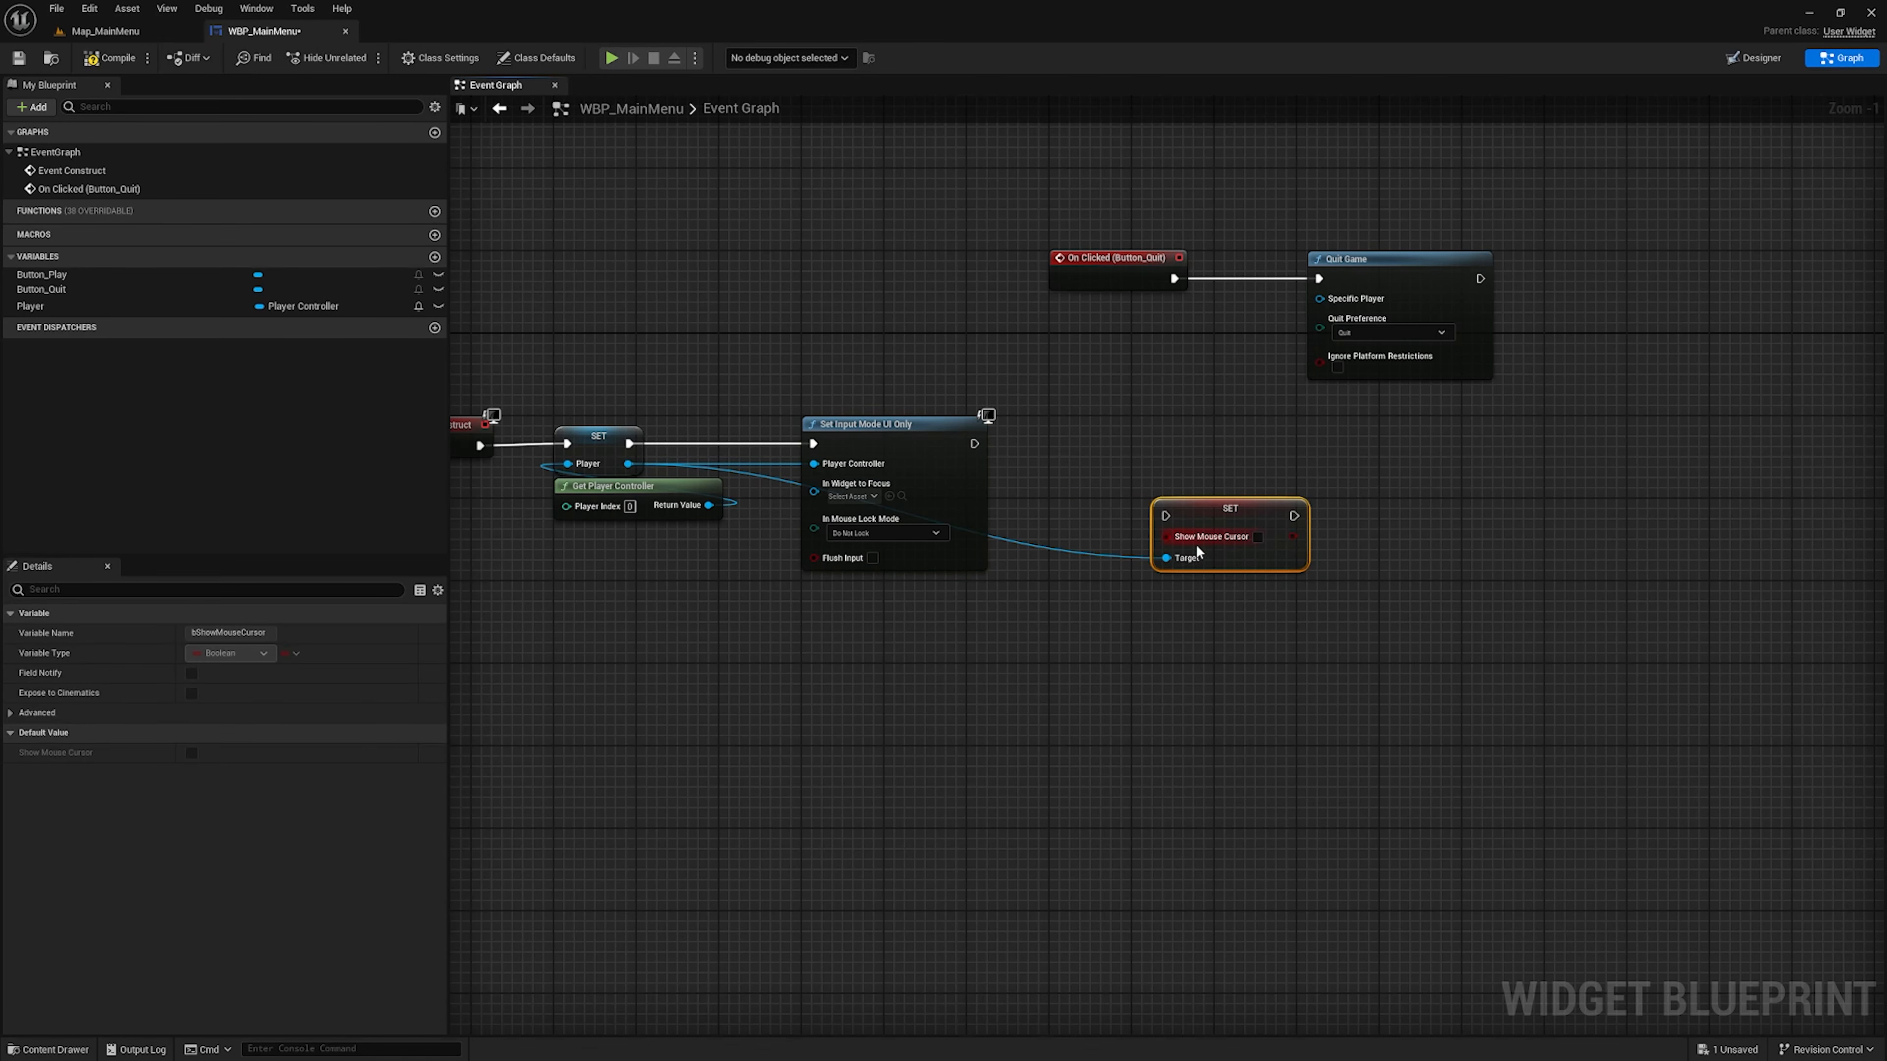
click(1249, 545)
right_drag(1154, 721, 1312, 792)
drag(1133, 515, 1329, 510)
click(1348, 506)
Add two reroute points to the Player wire so it runs beneath Set Input Mode UI Only to Show Mouse Cursor's Target
double_click(1219, 566)
drag(1221, 568, 968, 665)
double_click(1187, 651)
click(1139, 710)
right_drag(1087, 710, 1080, 702)
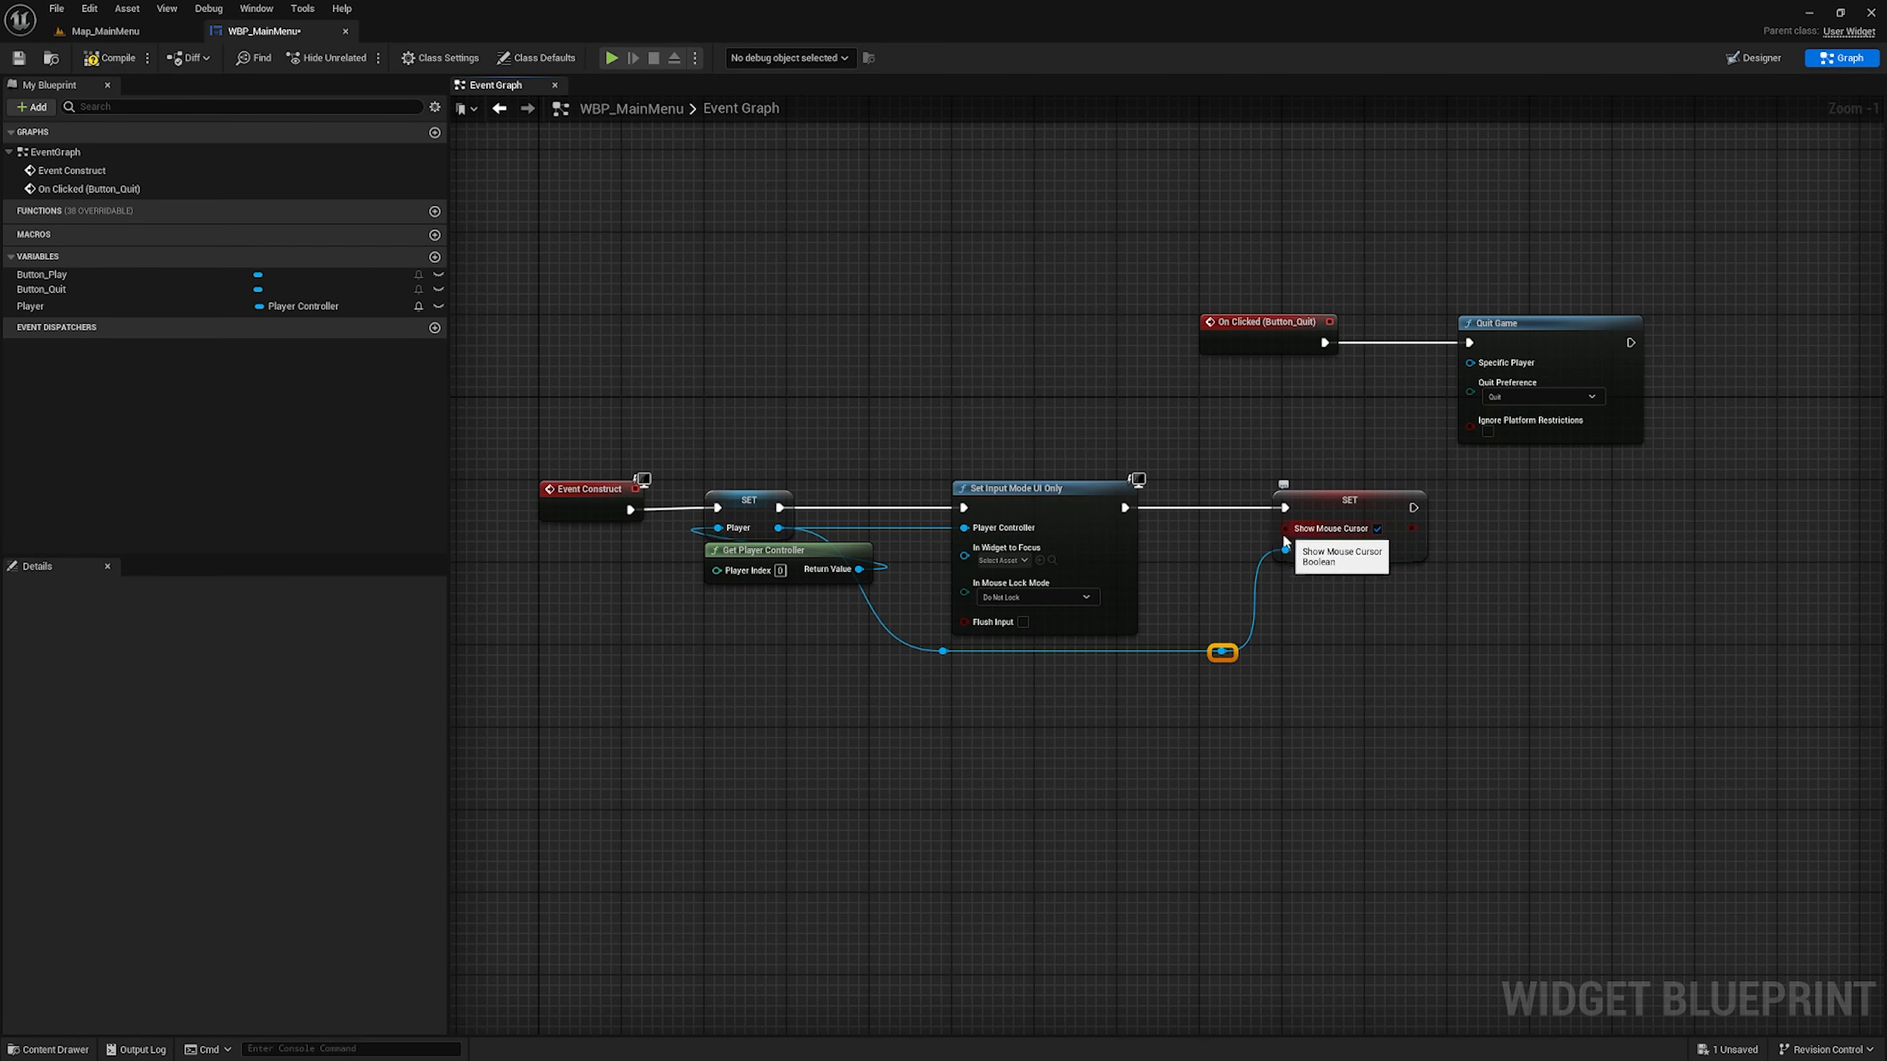
Compile the WBP_MainMenu widget blueprint
scroll(1213, 422, down, 2)
right_drag(1183, 480, 1227, 530)
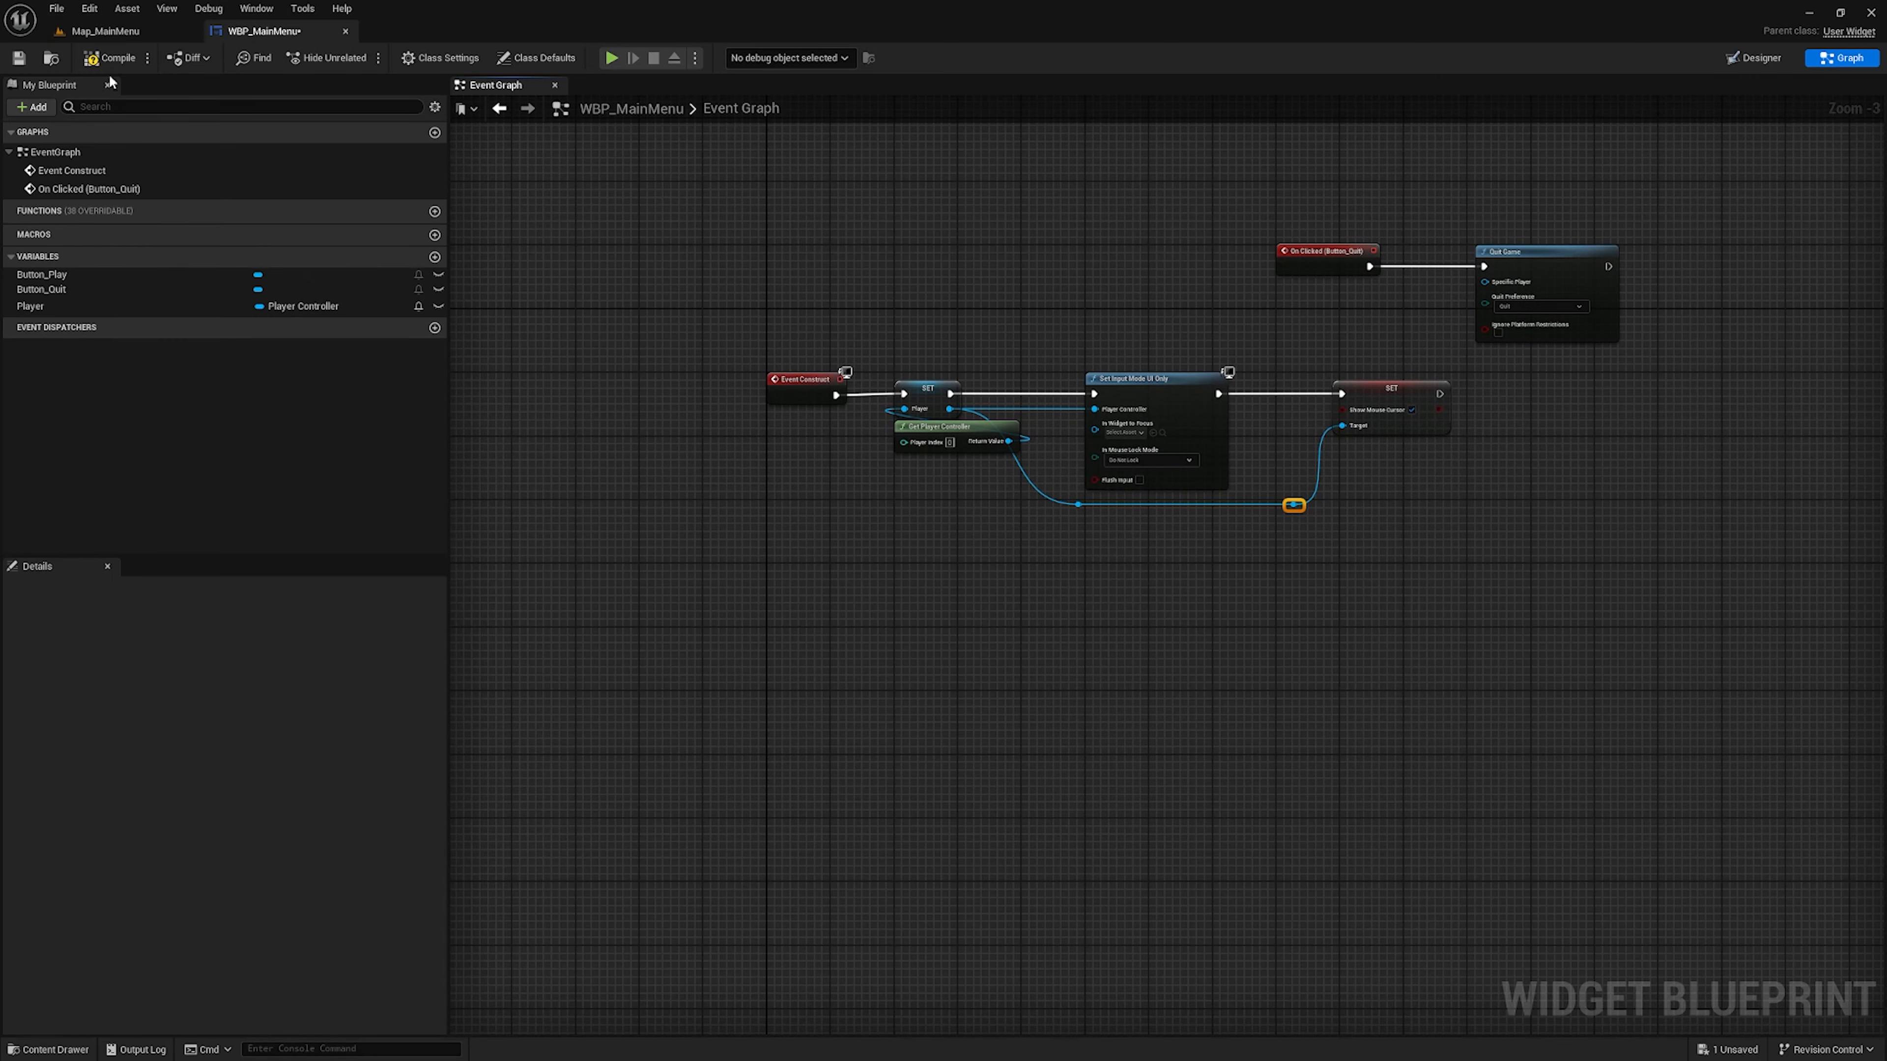
click(110, 58)
Move the On Clicked (Button_Quit) and Quit Game nodes below the Event Construct chain, lined up with its start
drag(1197, 183, 1692, 345)
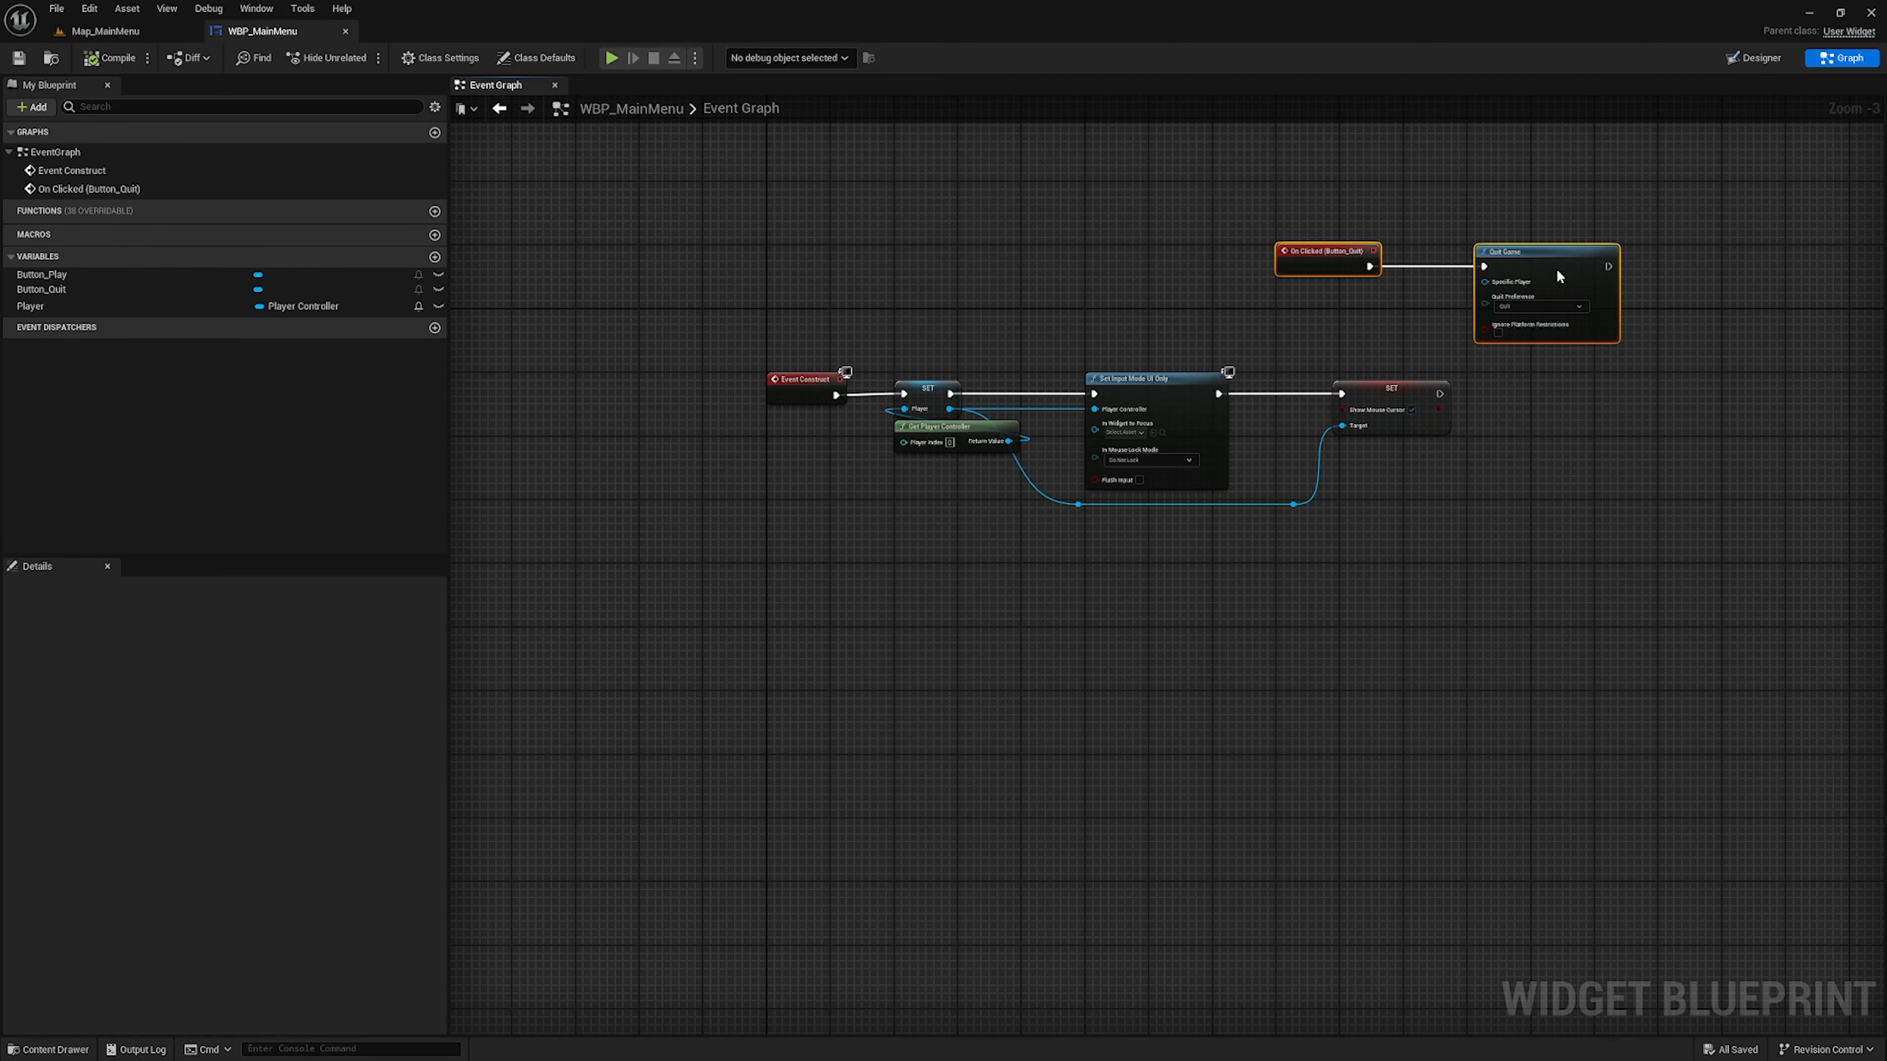
drag(1555, 271, 1047, 592)
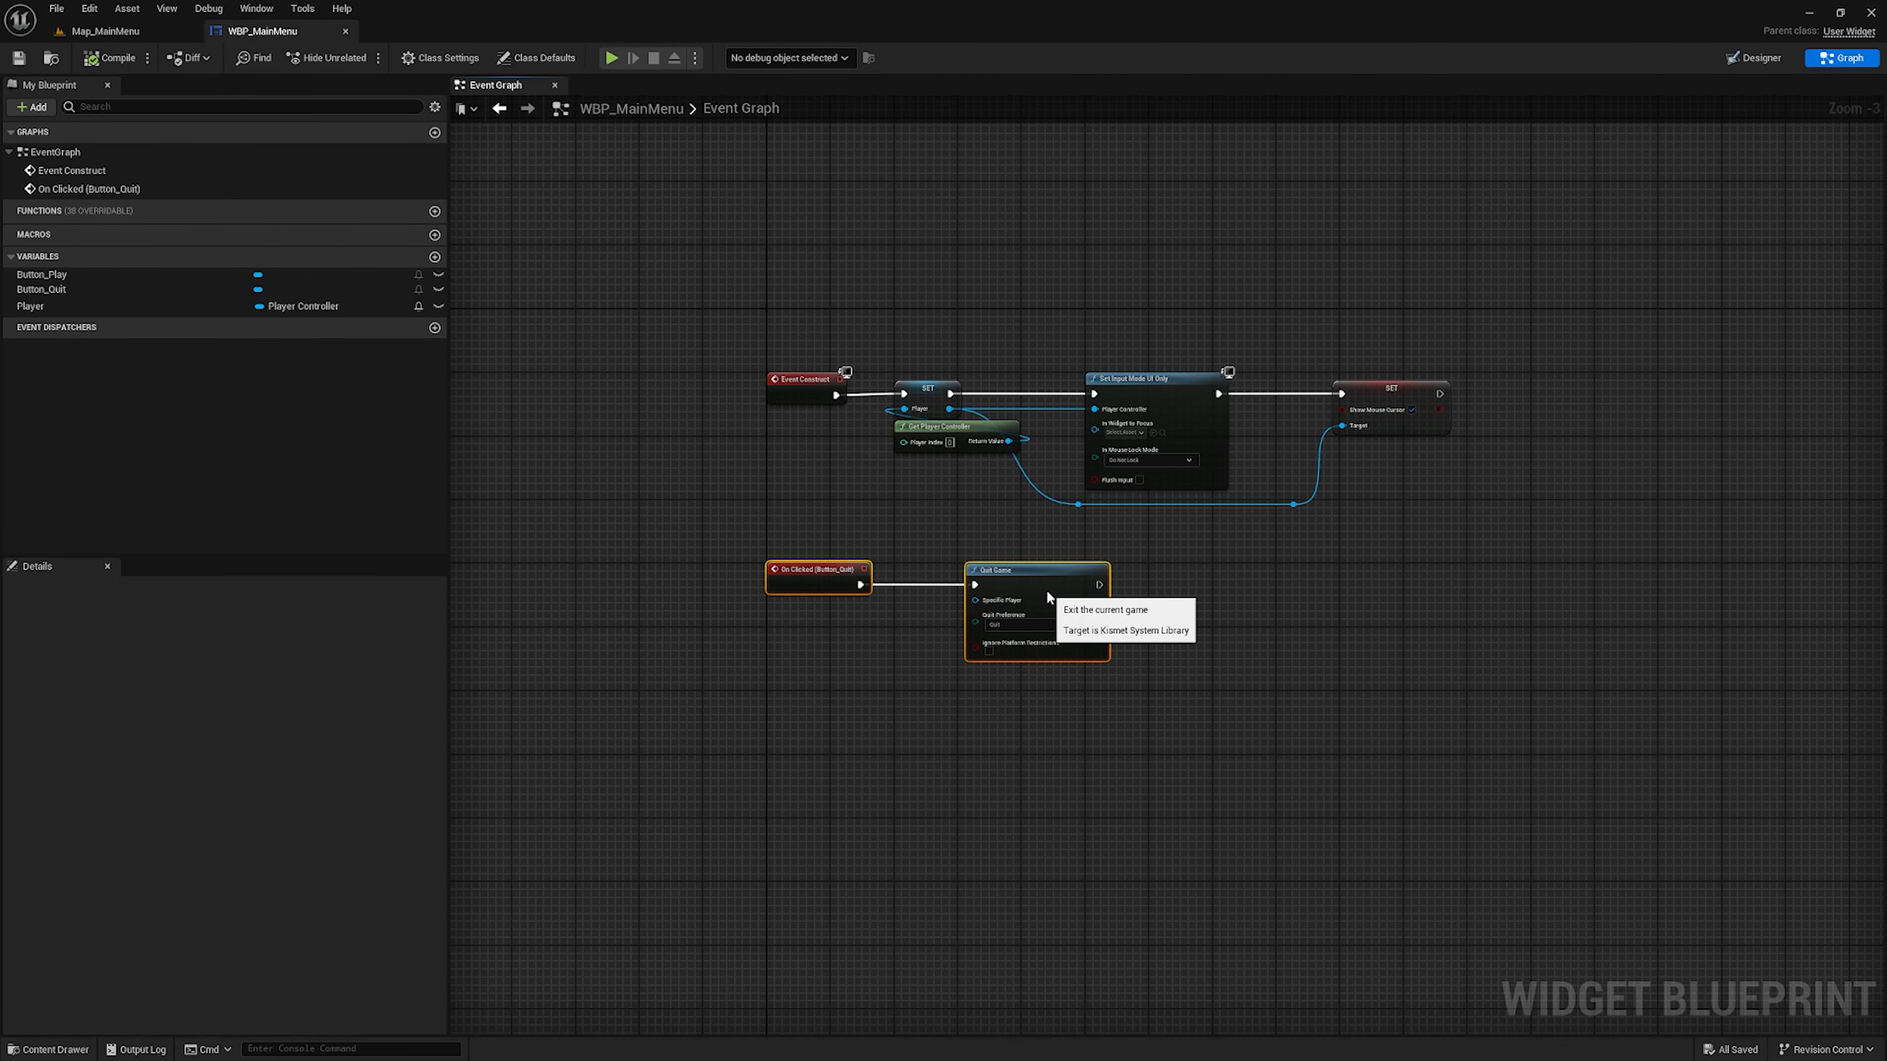
right_click(903, 717)
click(763, 686)
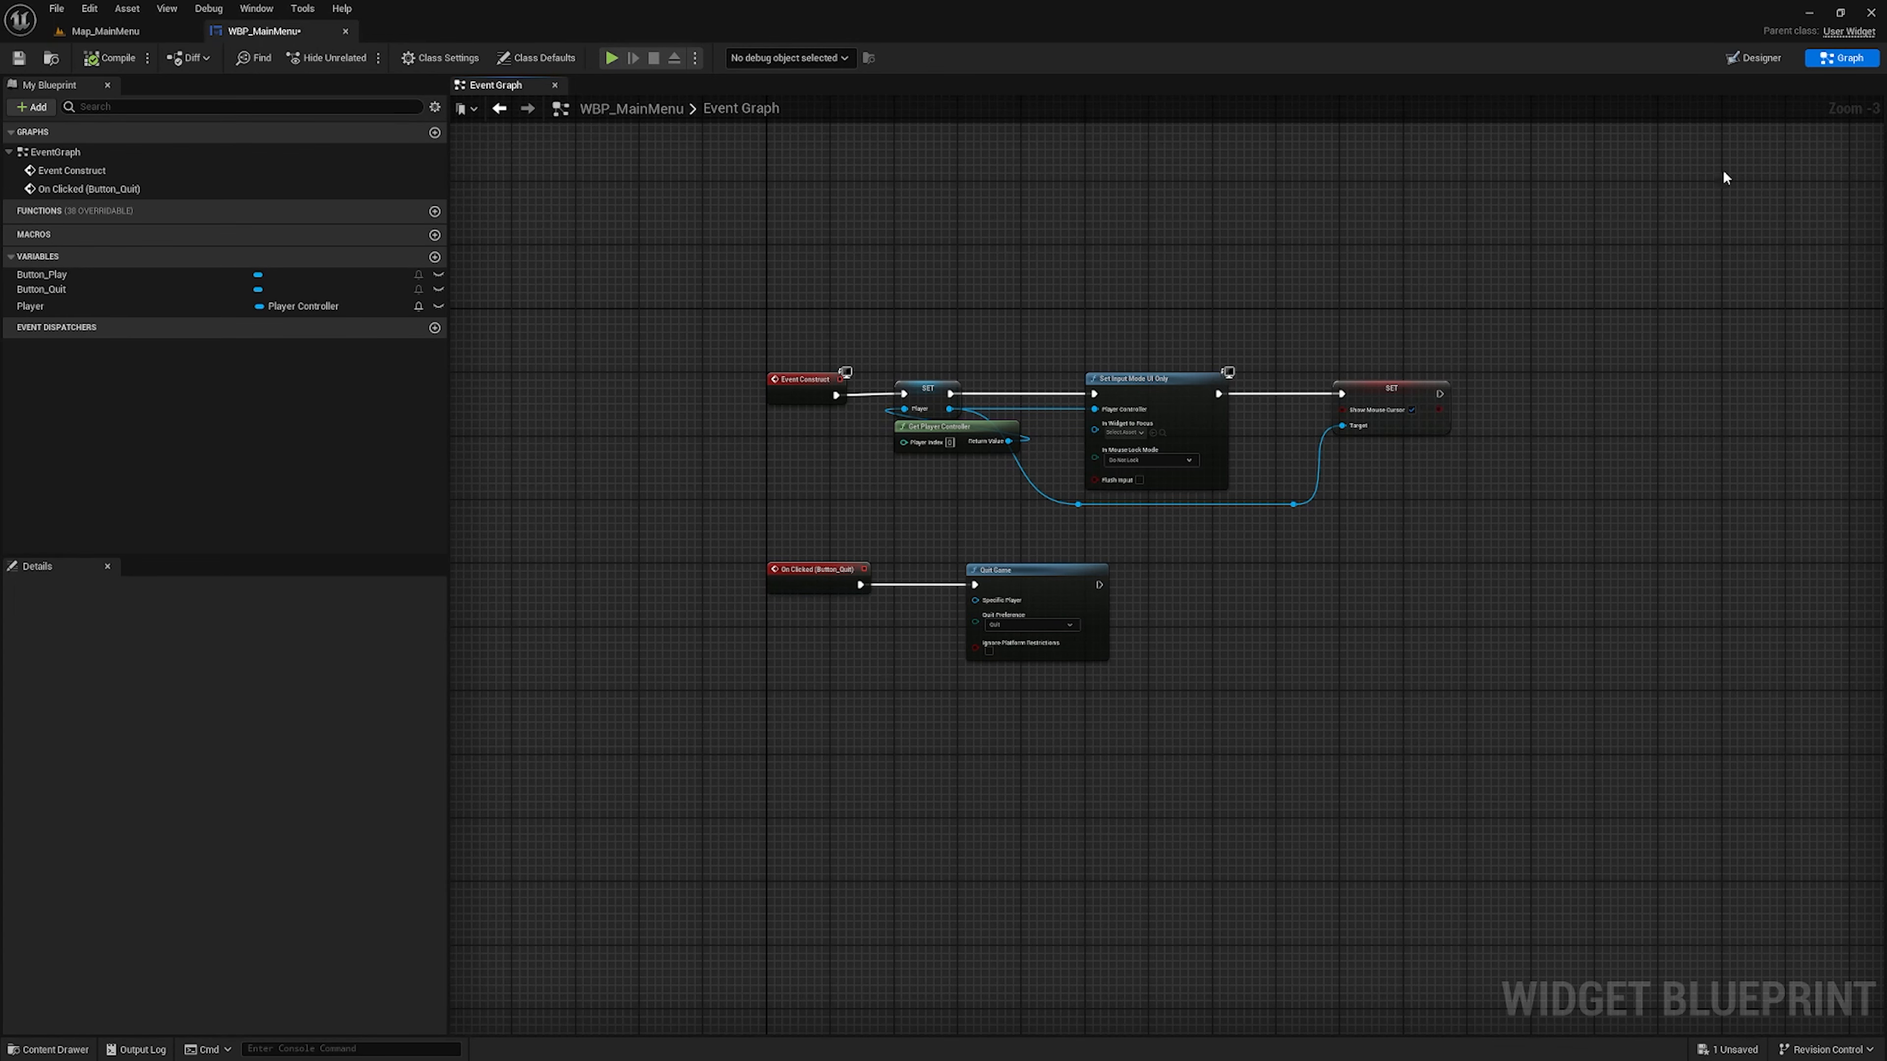
Add an On Clicked event for Button_Play and position it lower beneath the On Clicked (Button_Quit) event
click(1762, 58)
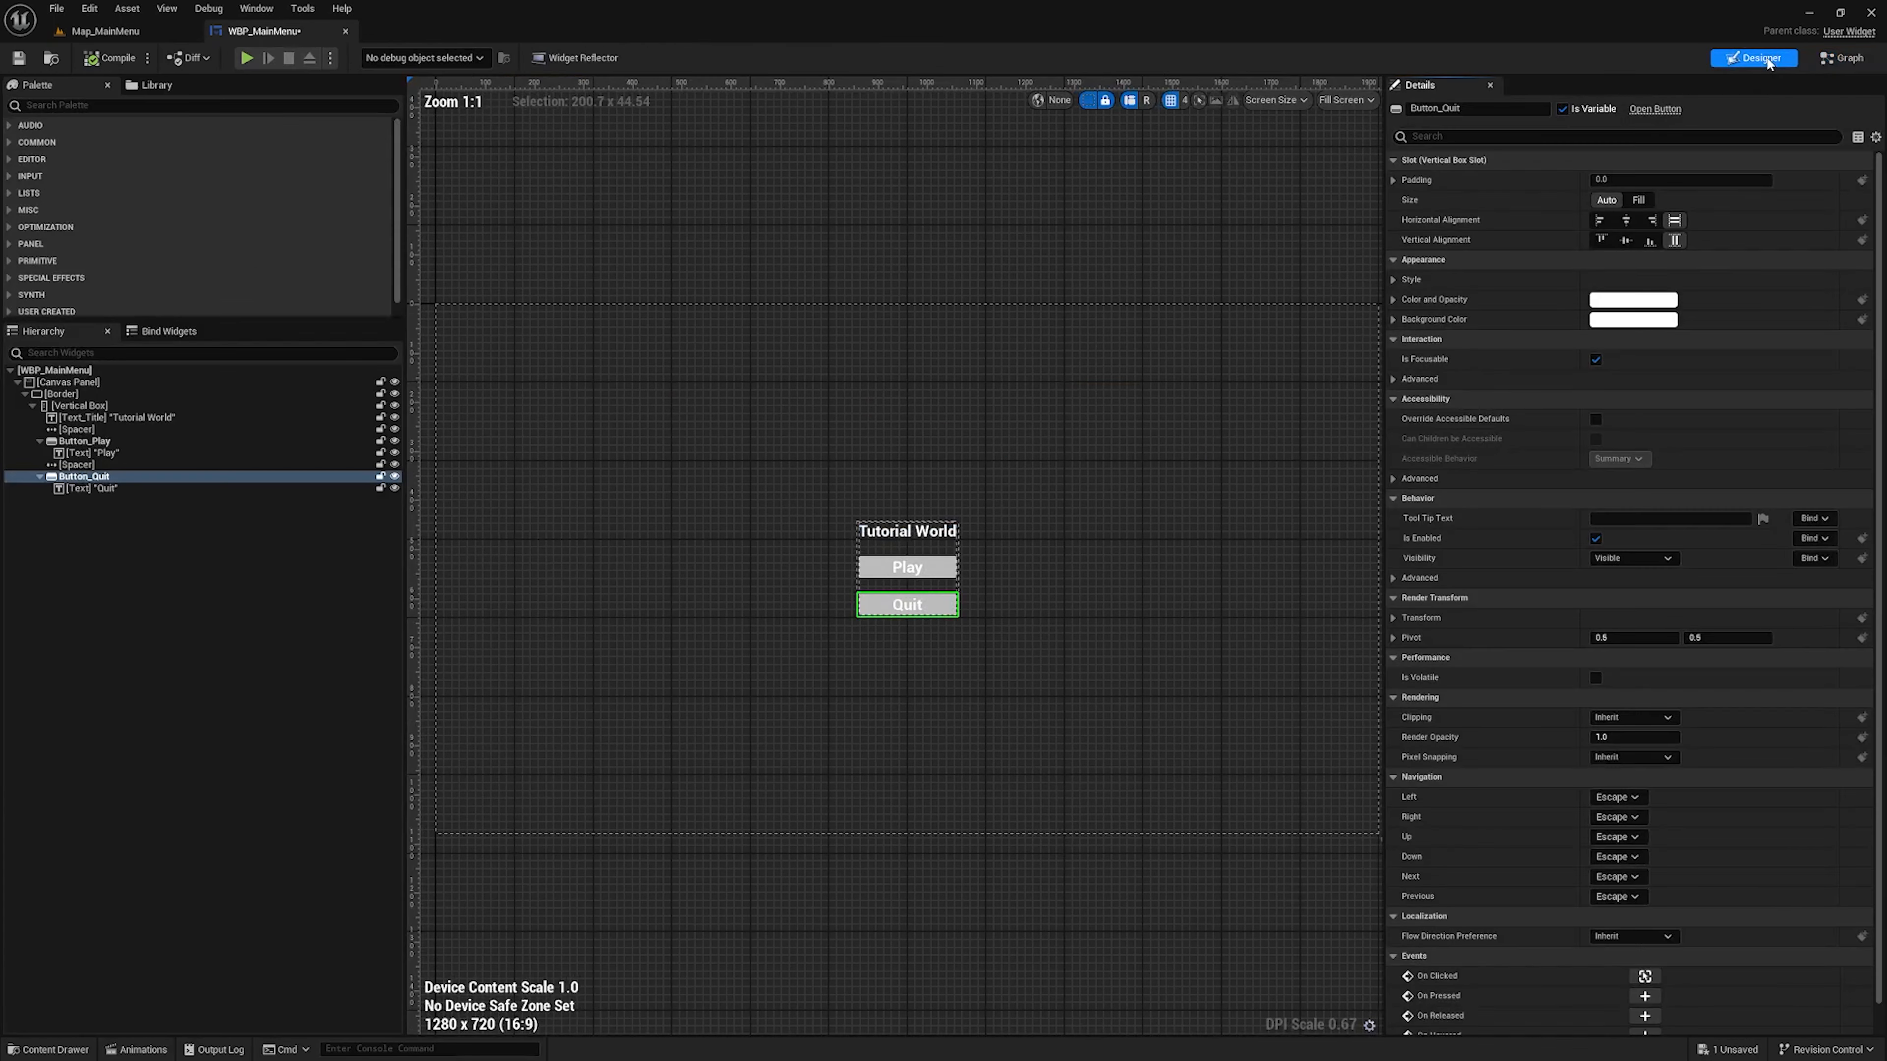
click(941, 569)
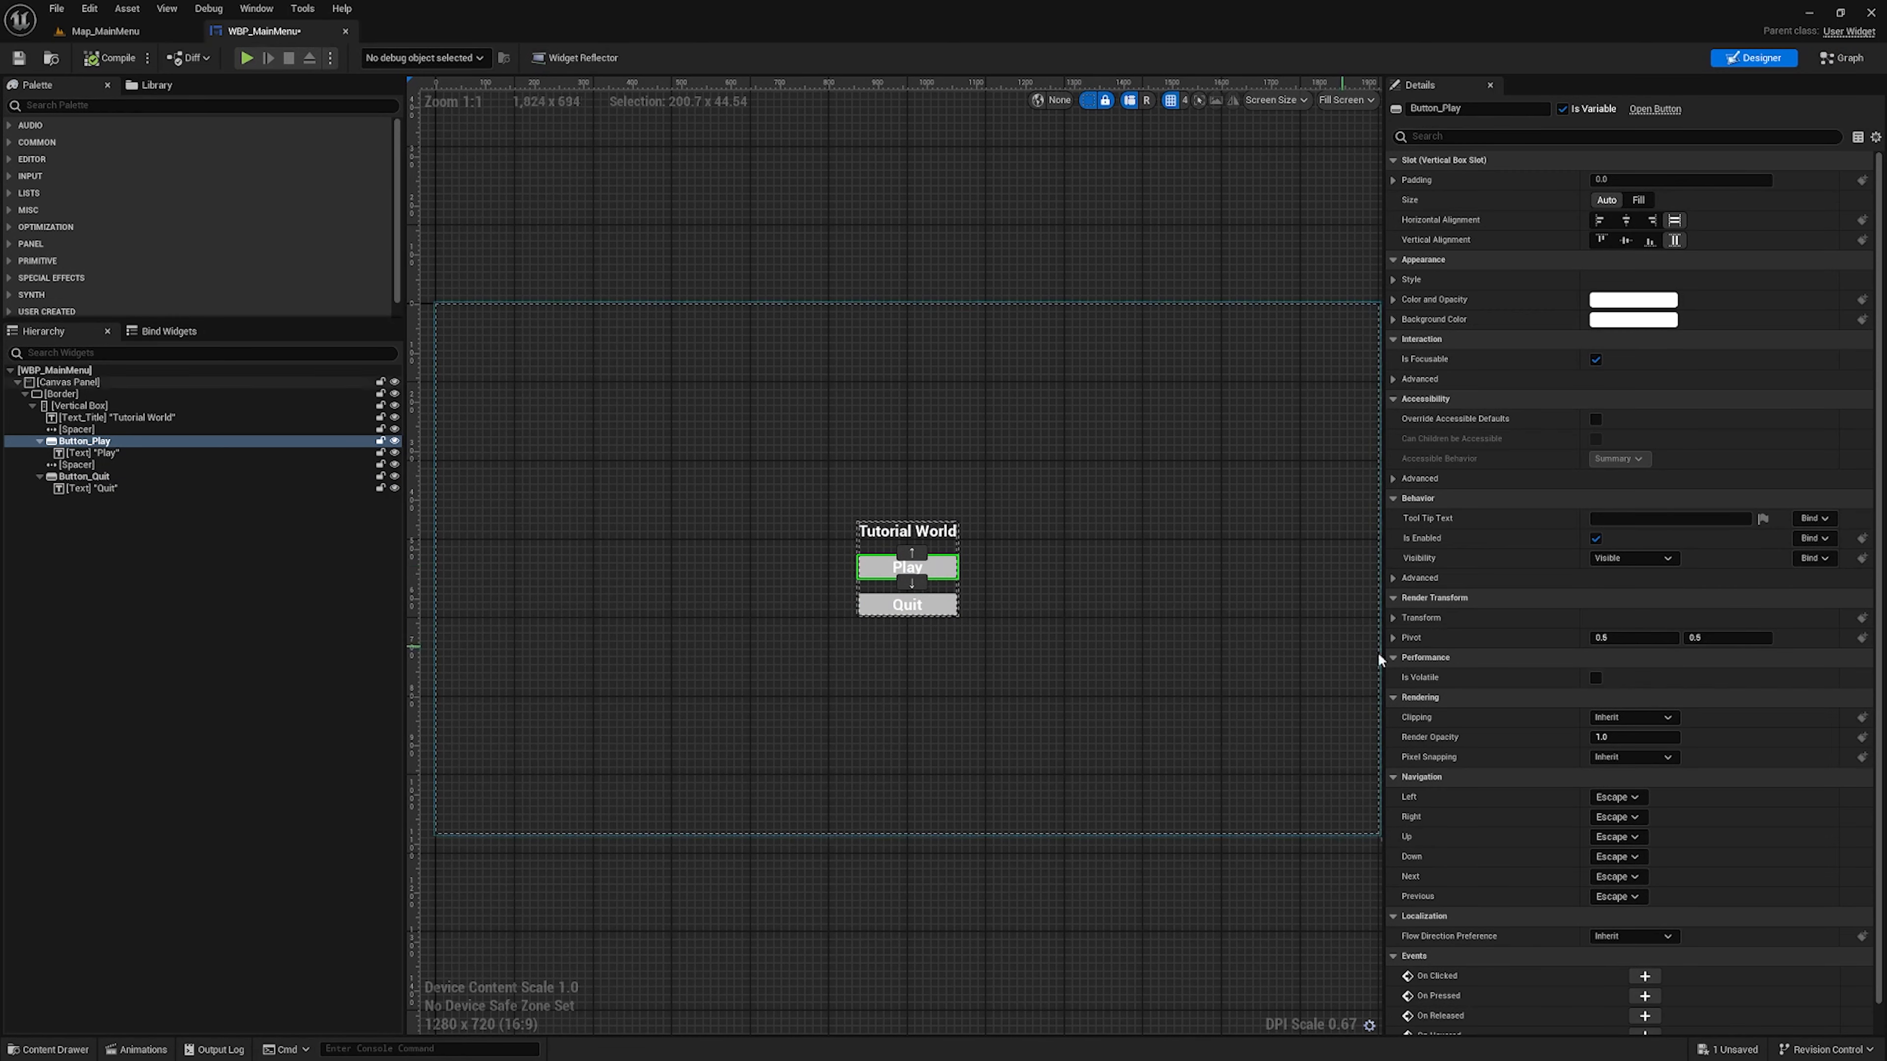
scroll(1634, 706, down, 1)
click(1646, 945)
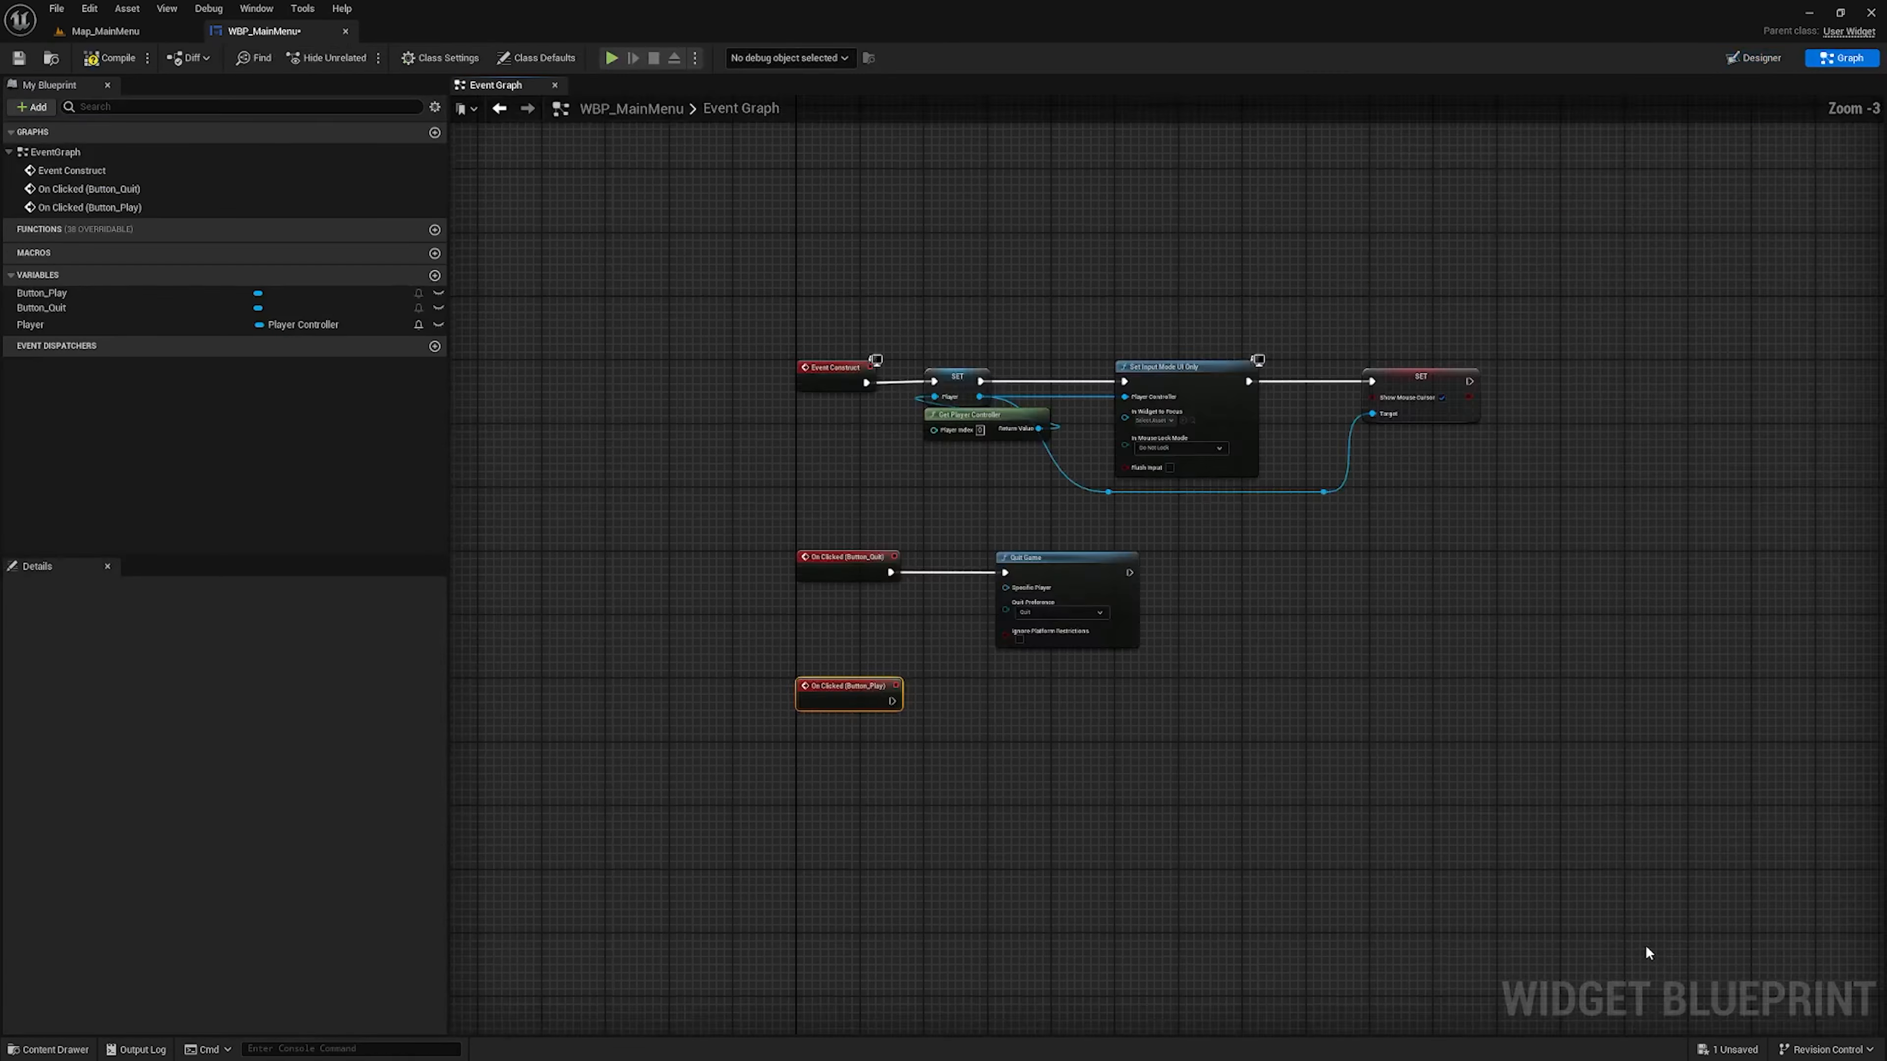
right_drag(1079, 524, 1078, 496)
drag(924, 440, 935, 522)
right_drag(1110, 492, 1022, 644)
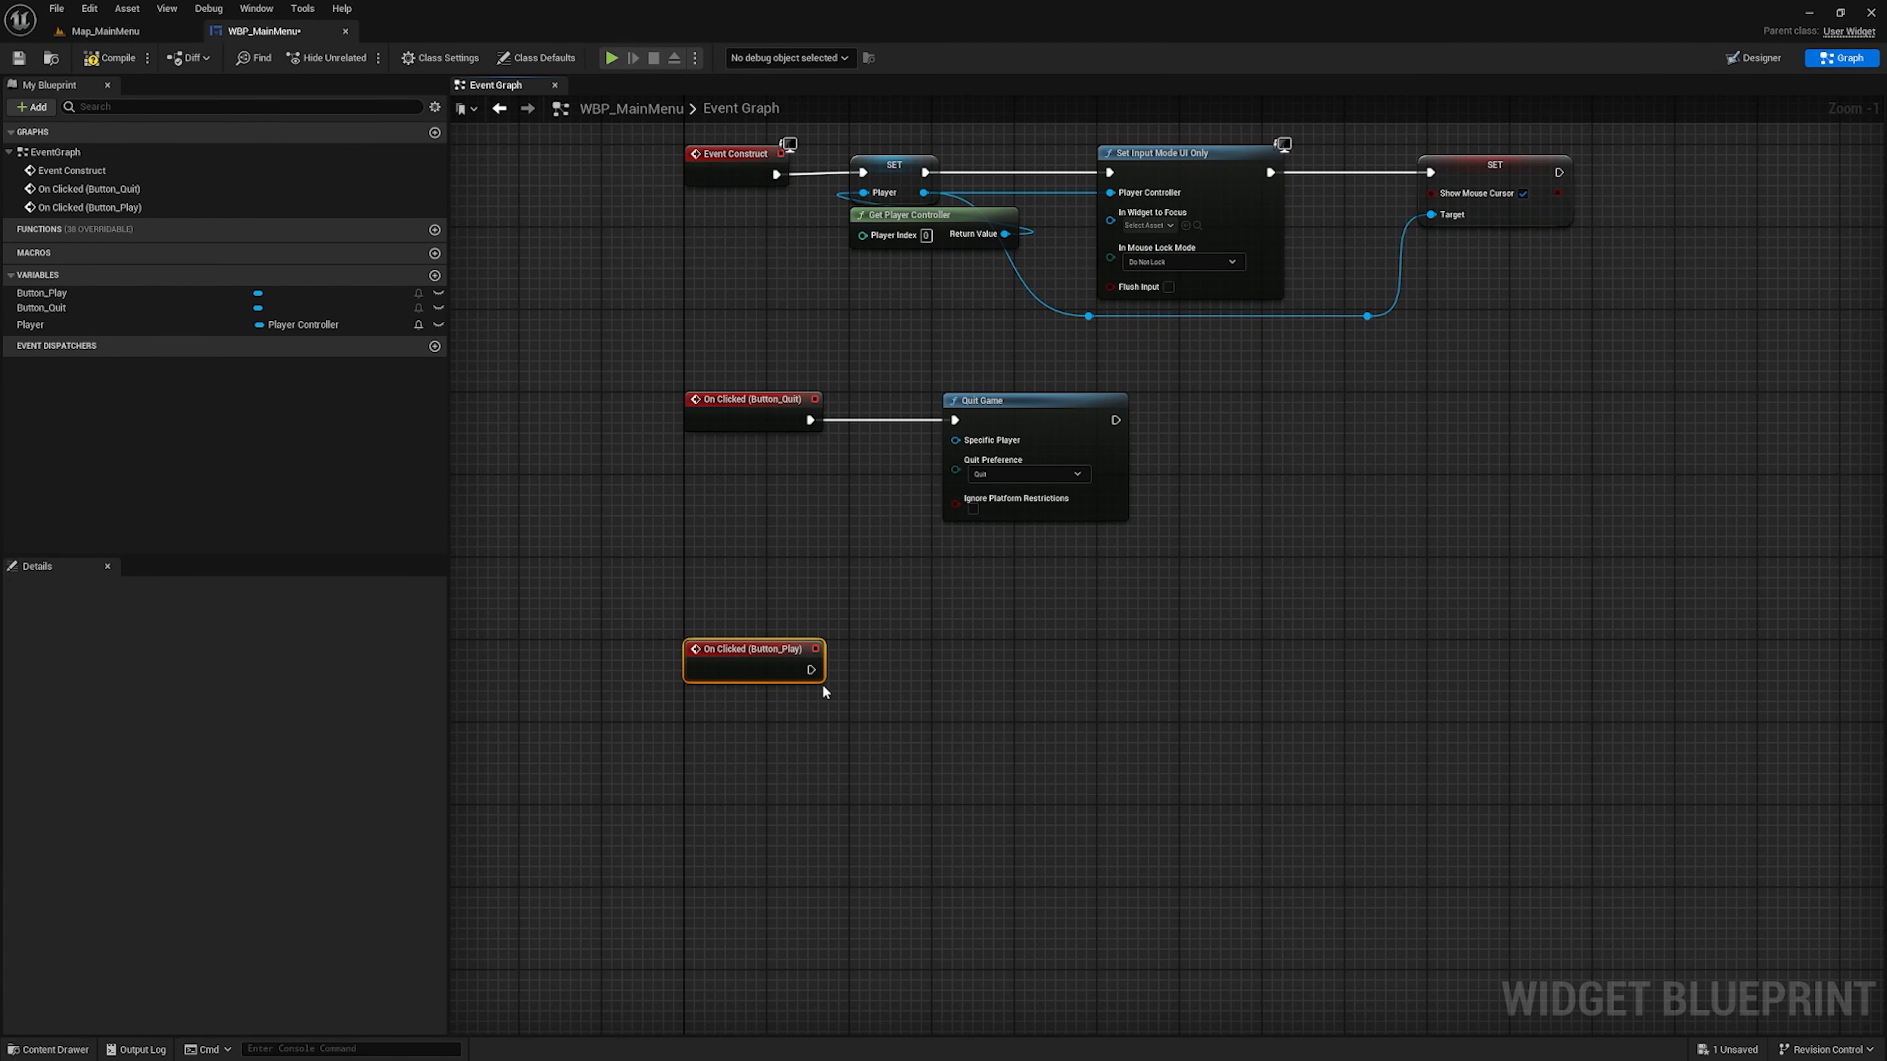
Add an Open Level (by Name) node connected to the On Clicked (Button_Play) event
right_drag(823, 691, 852, 756)
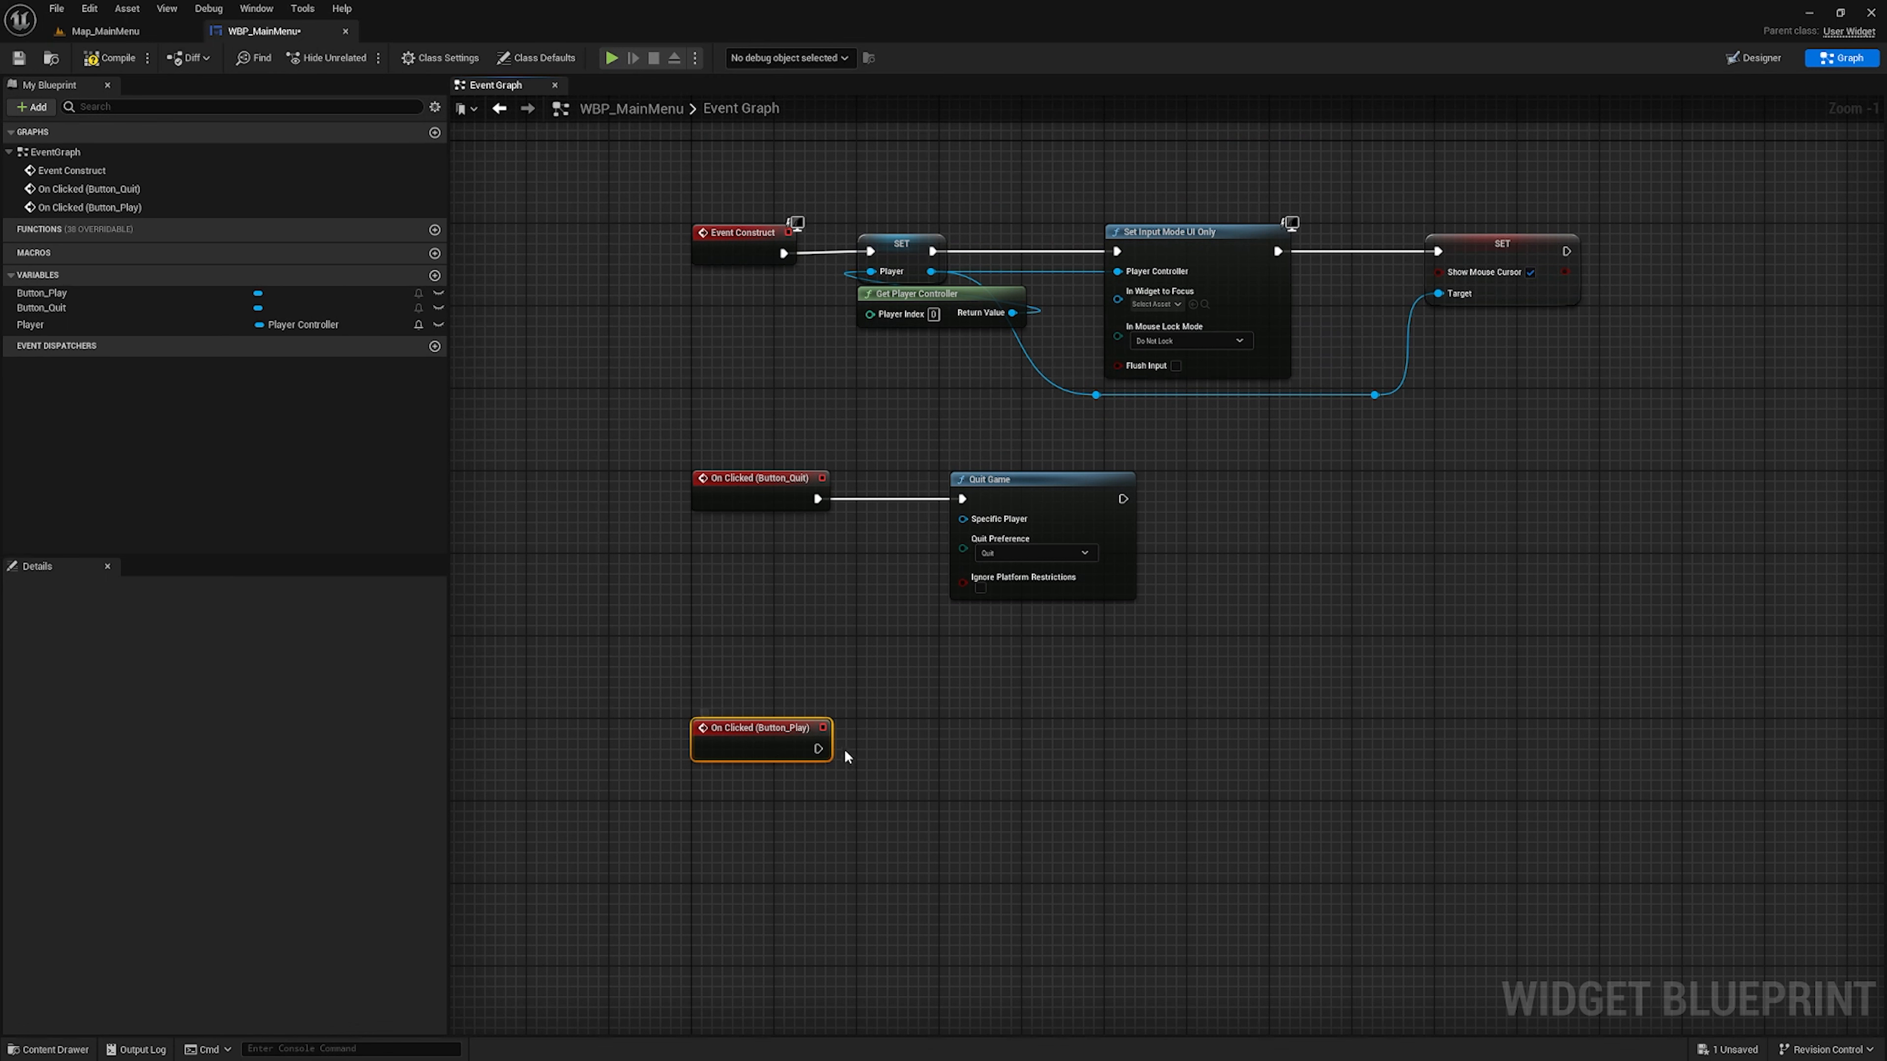
drag(817, 749, 900, 753)
text(open)
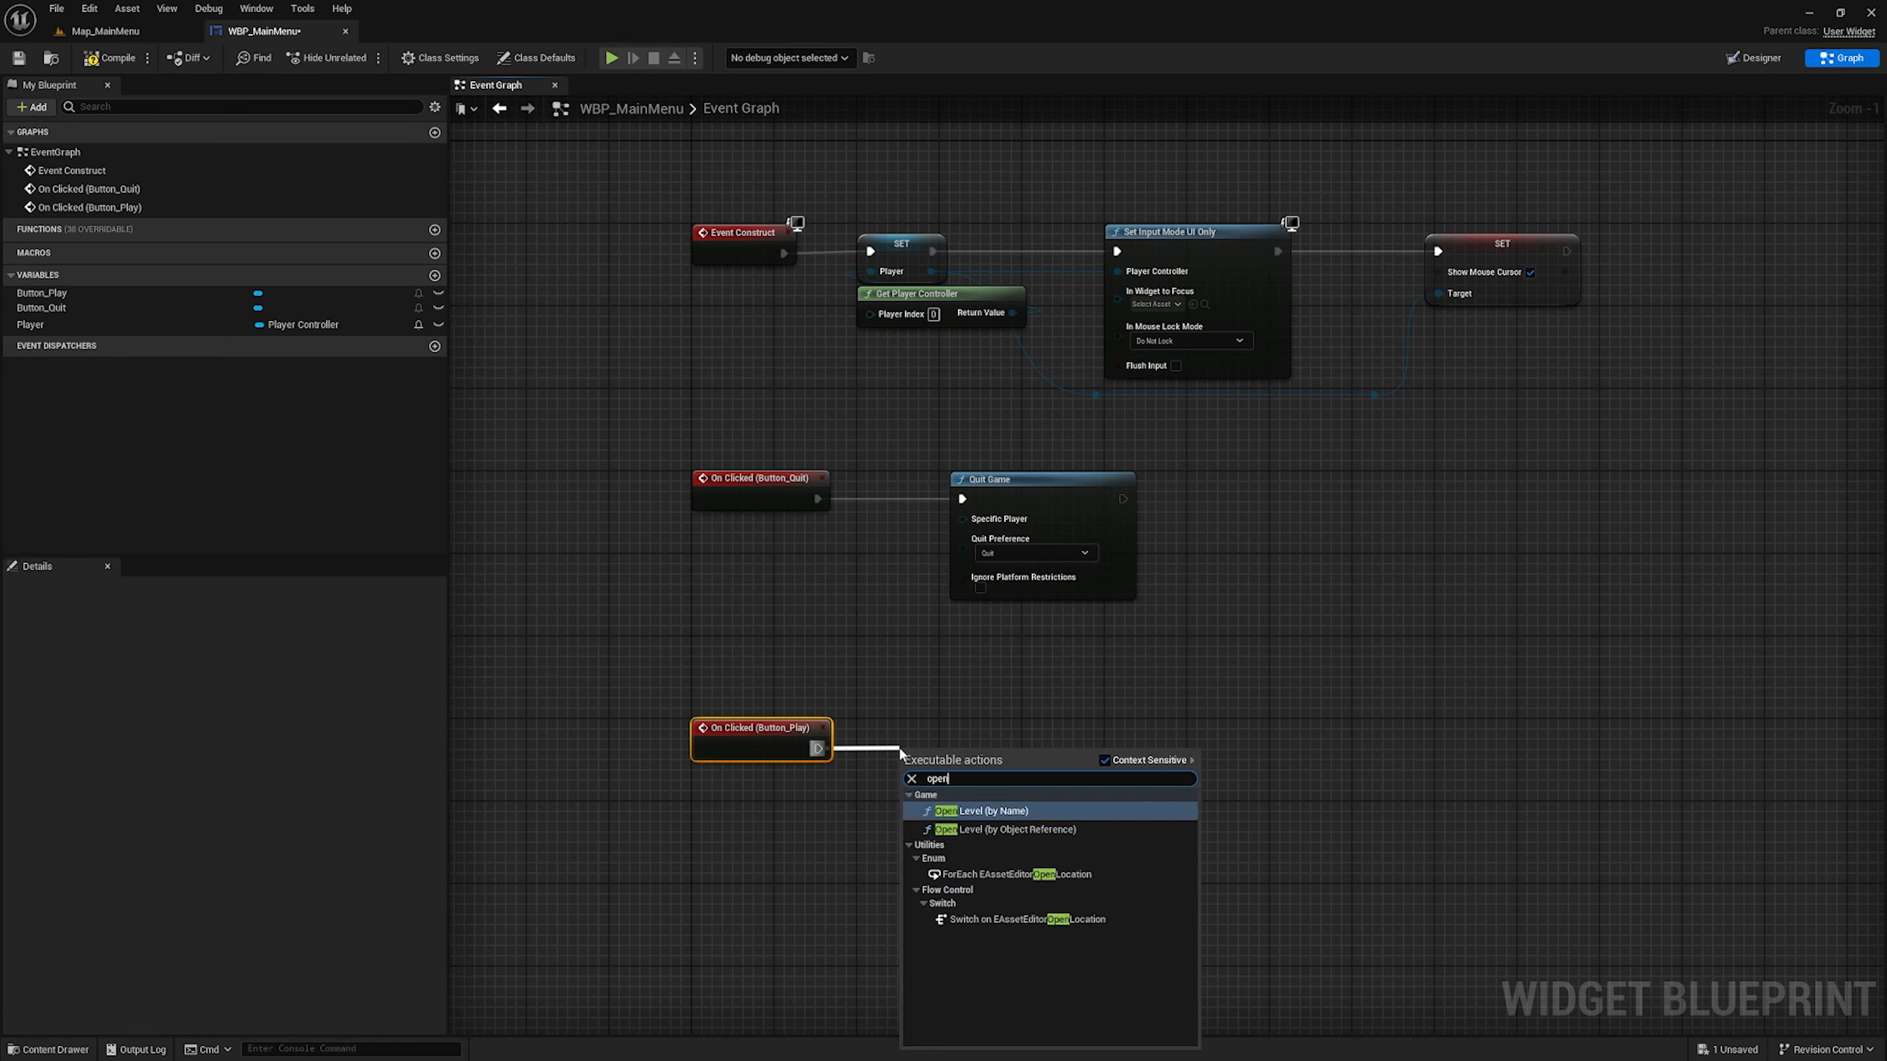
key(Return)
Look up the playable level in the Maps folder, set Open Level's Level Name to Map_Tutorial, and align the node with its event
click(995, 790)
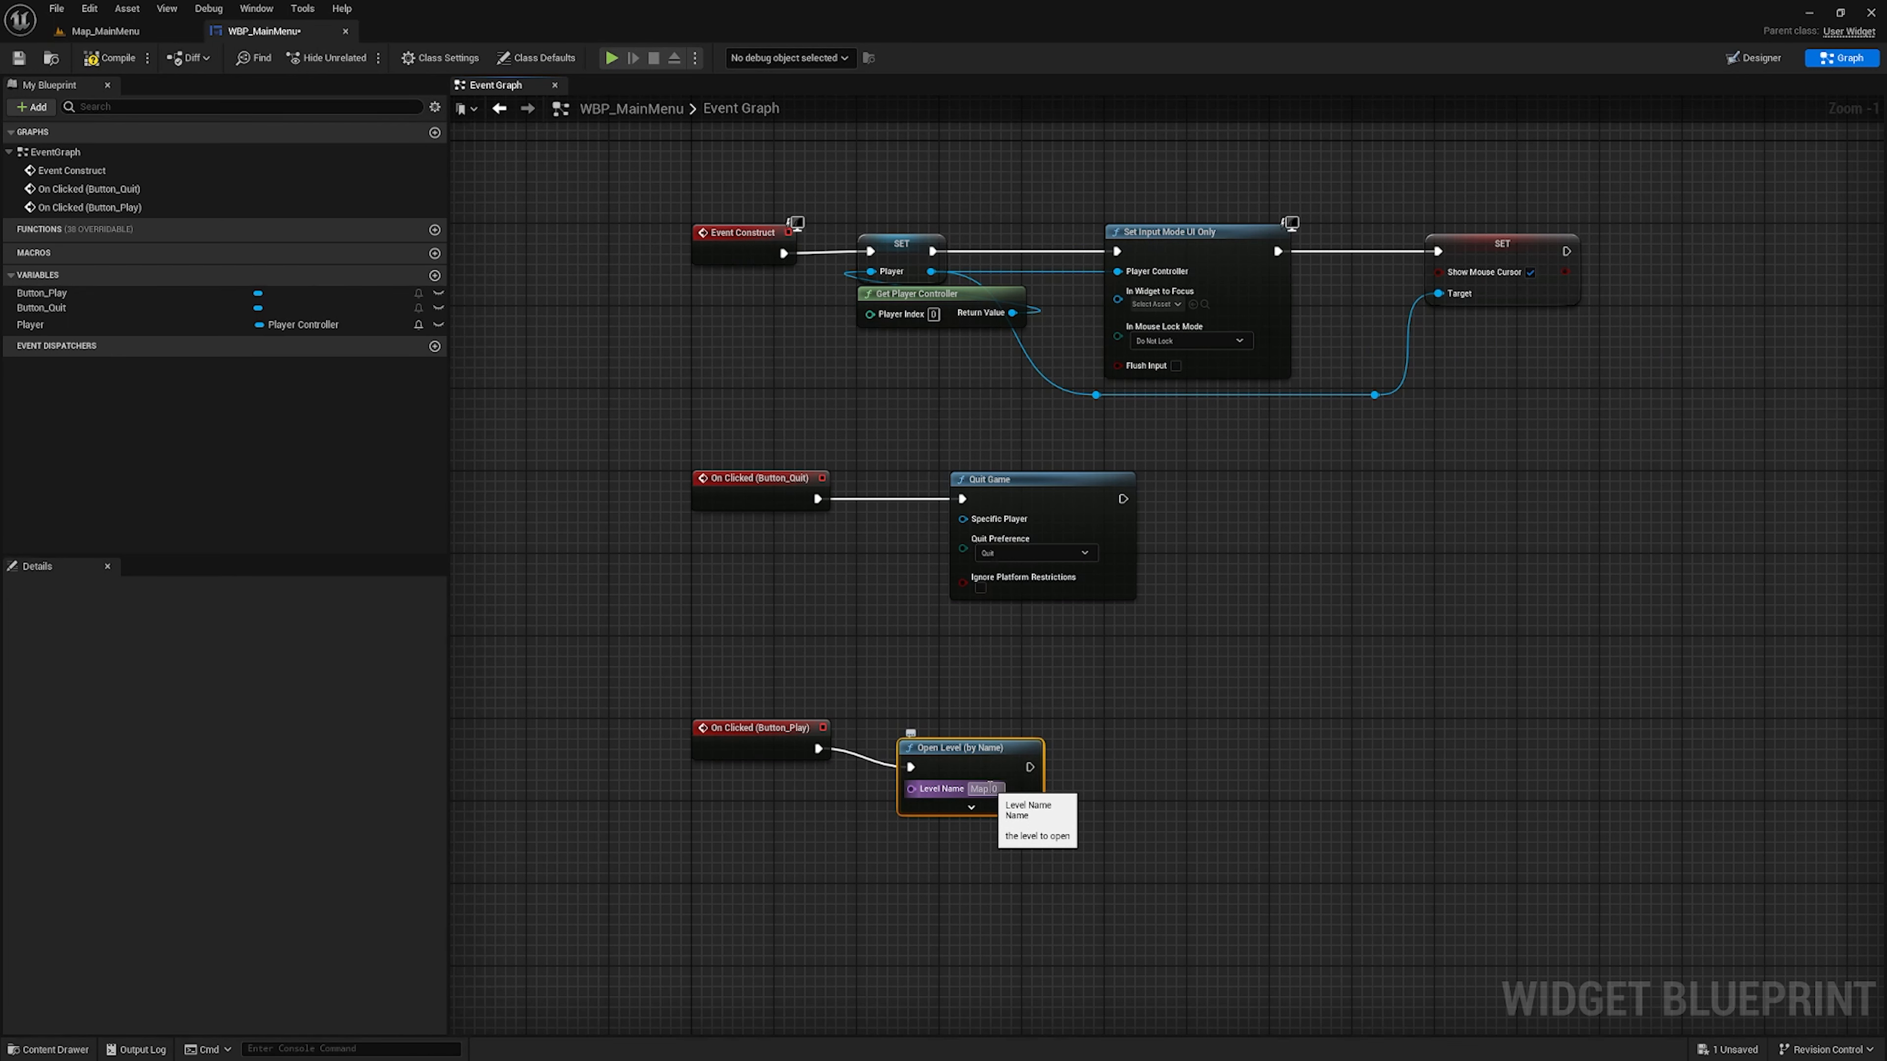
key(ctrl+space)
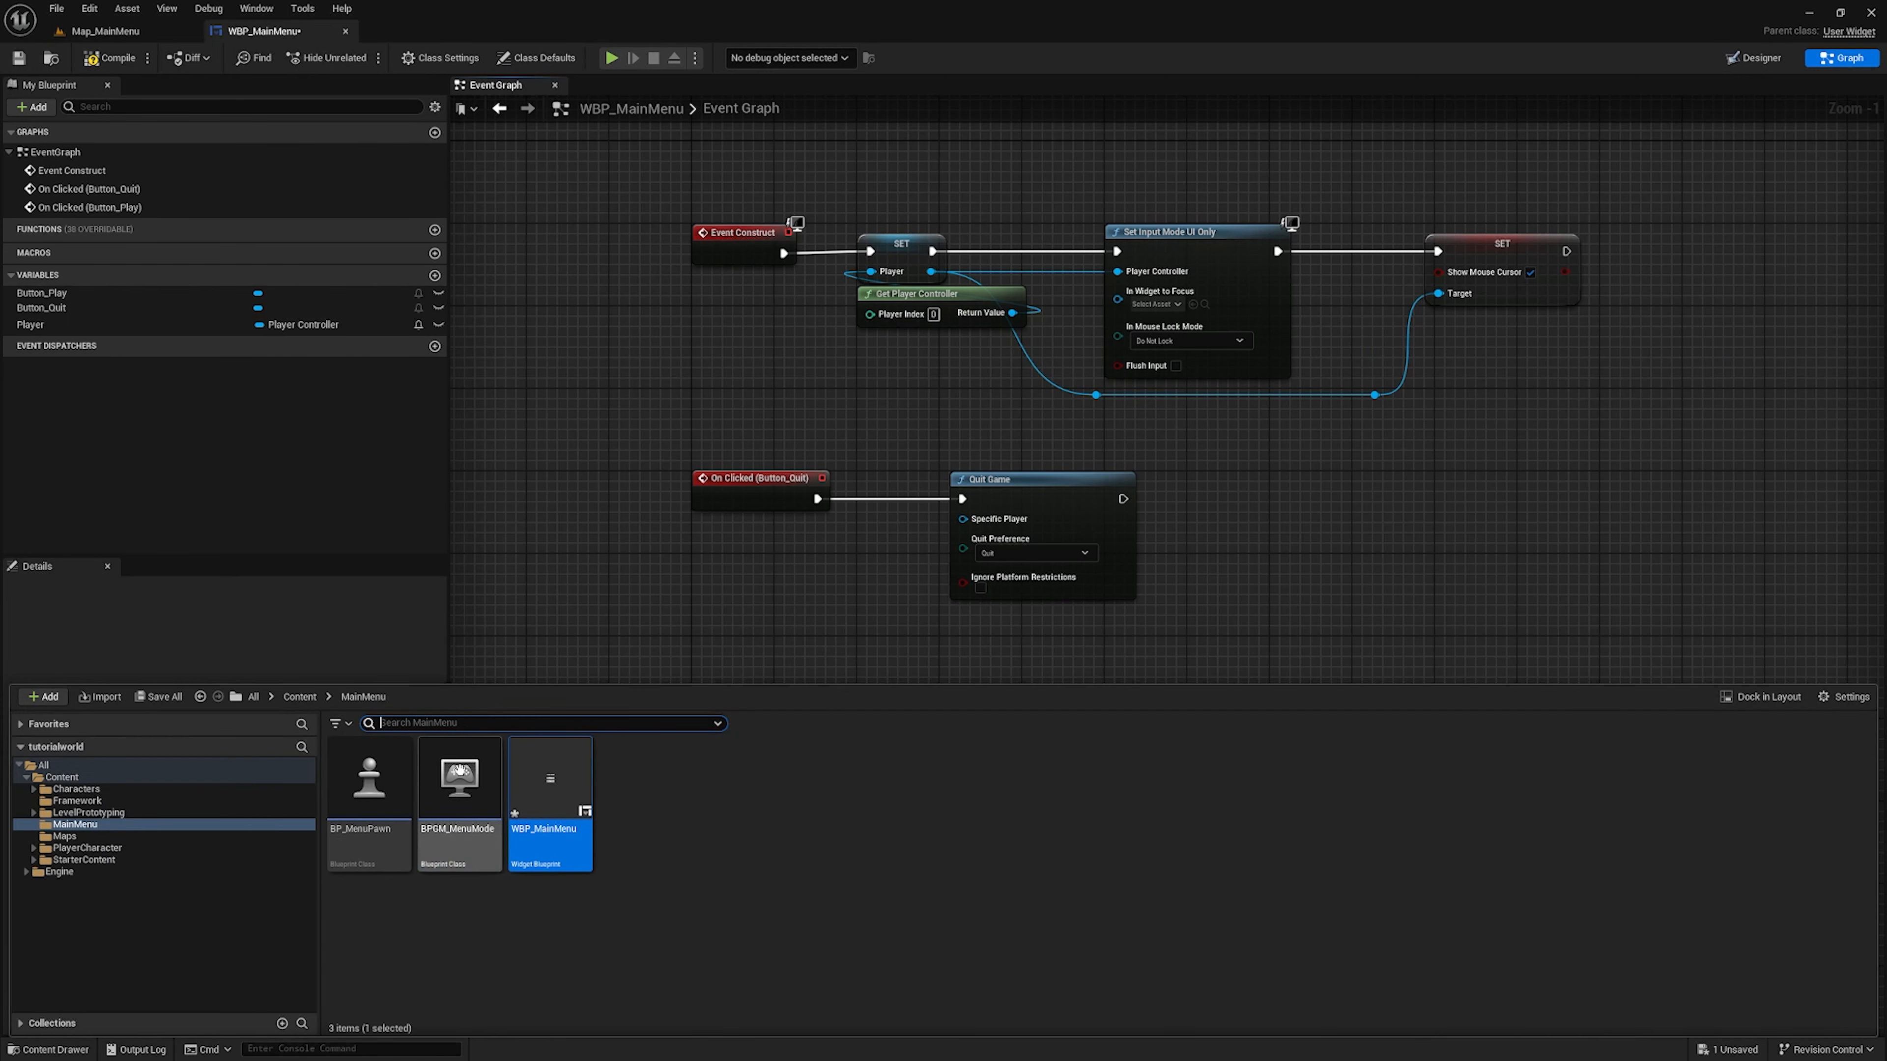
double_click(732, 788)
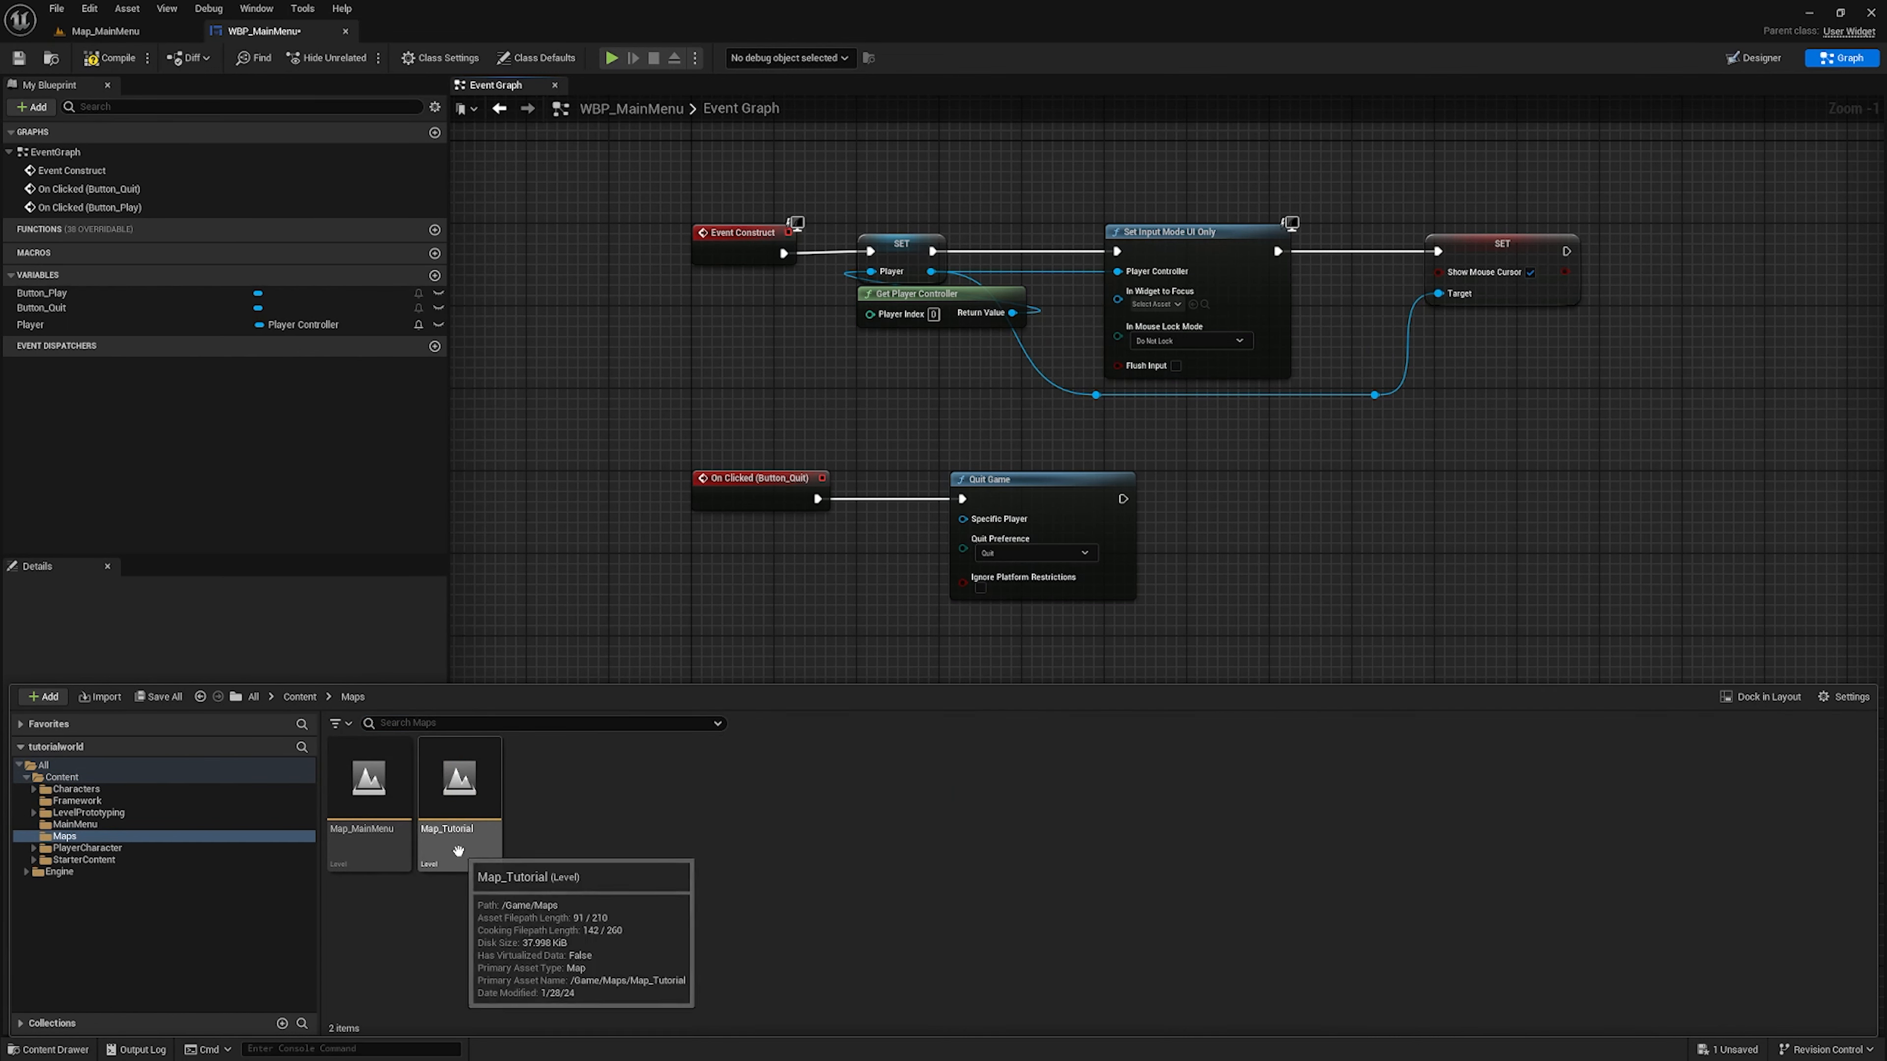
click(708, 582)
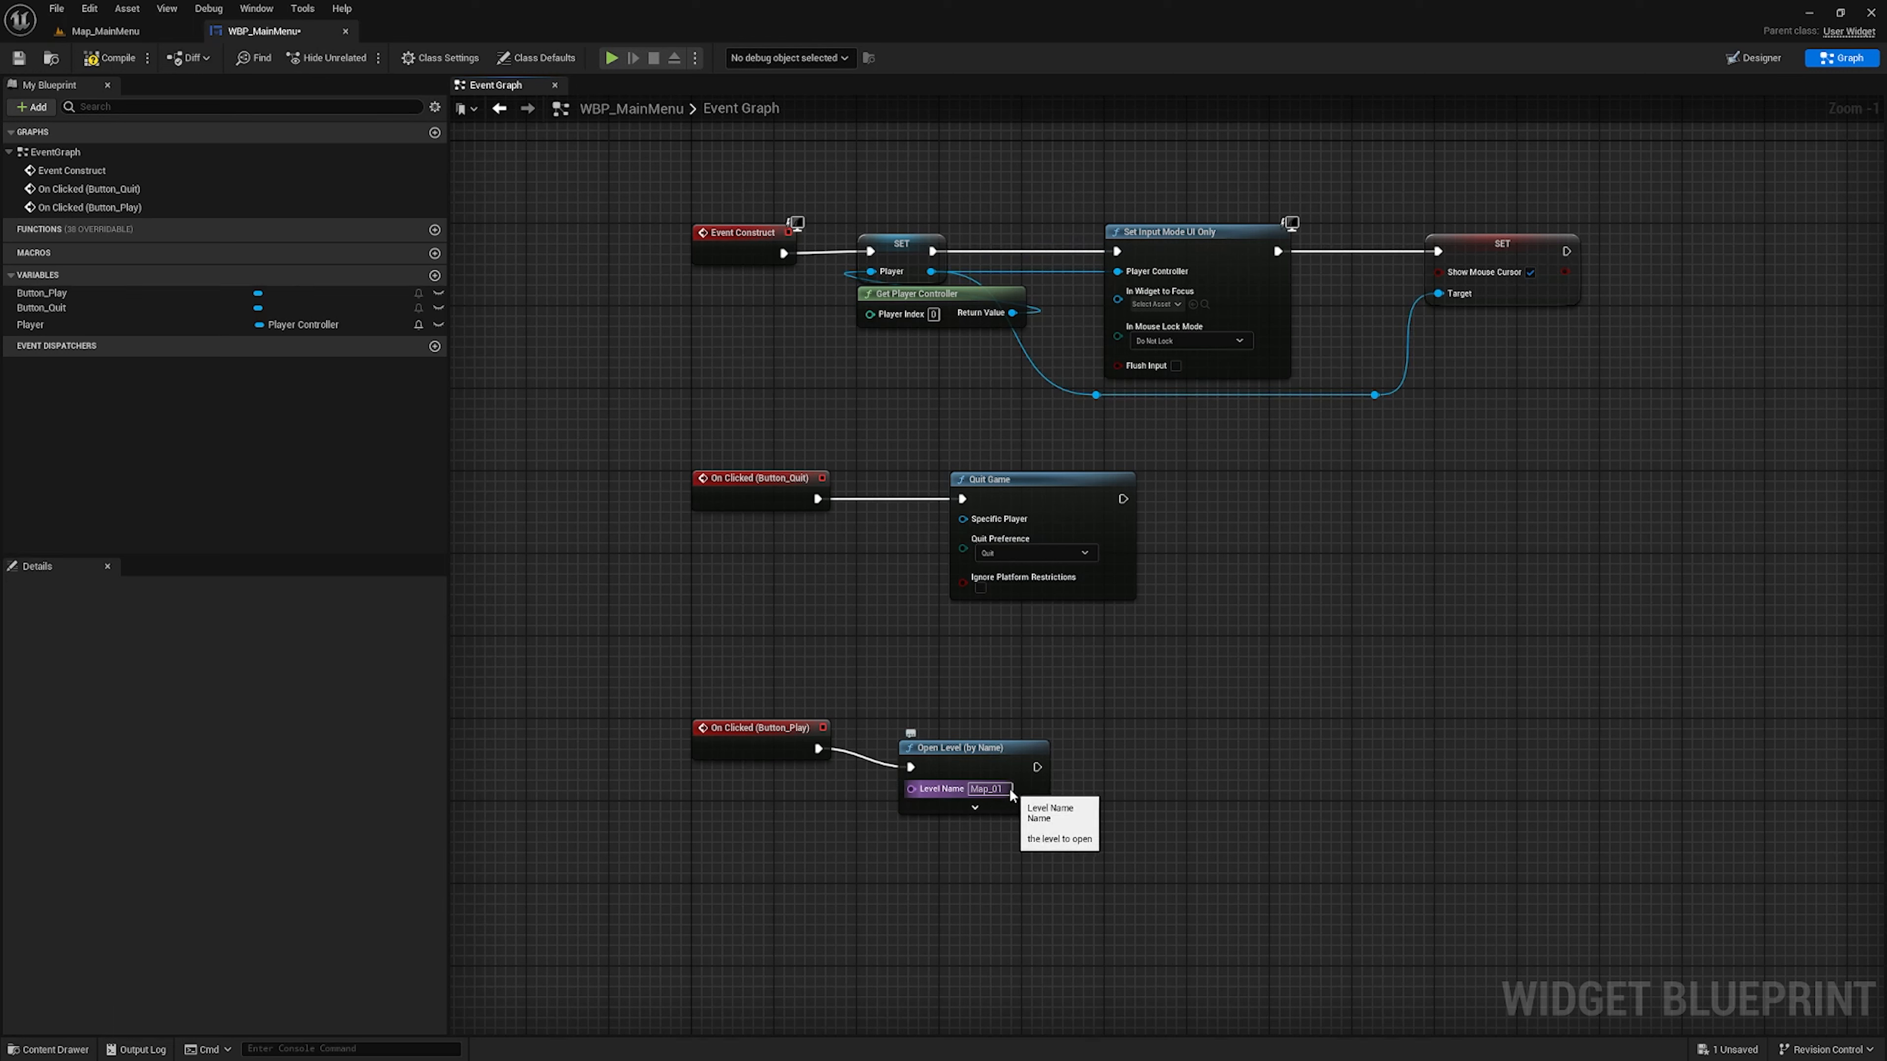
key(BackSpace)
key(BackSpace)
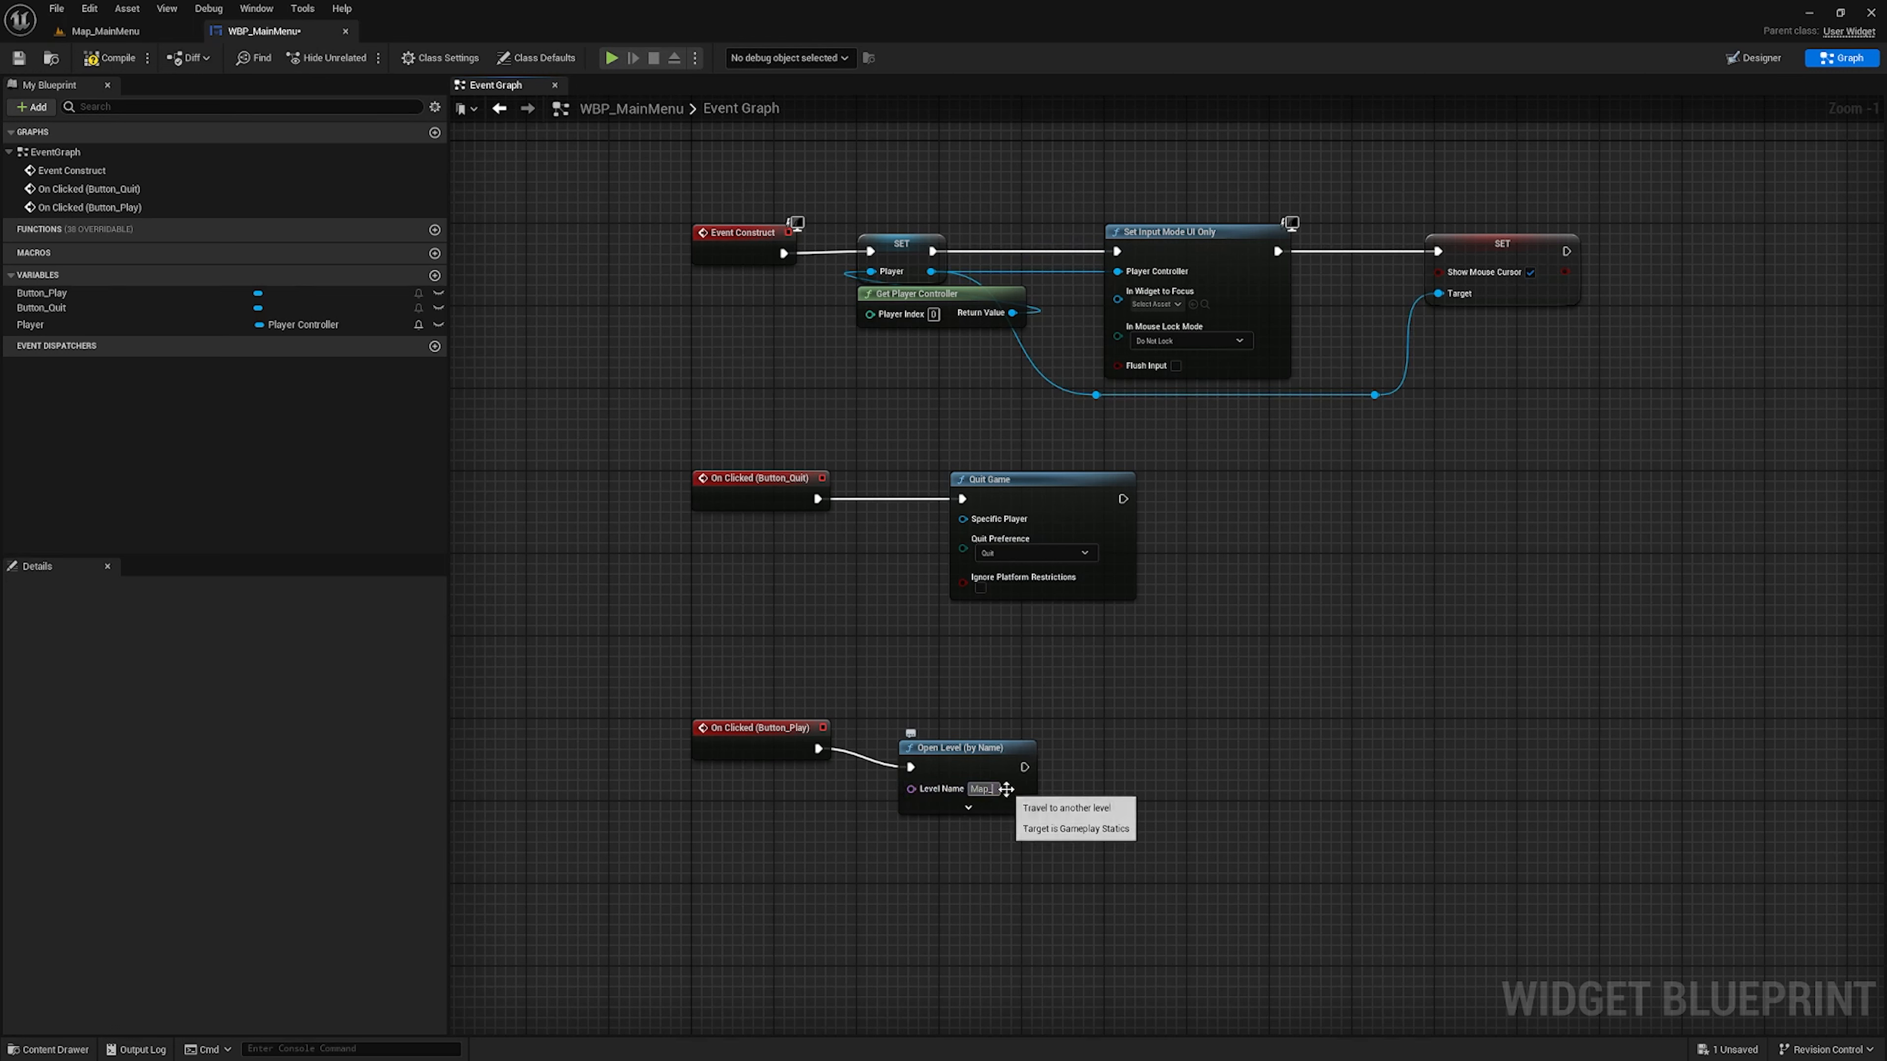
text(Tut)
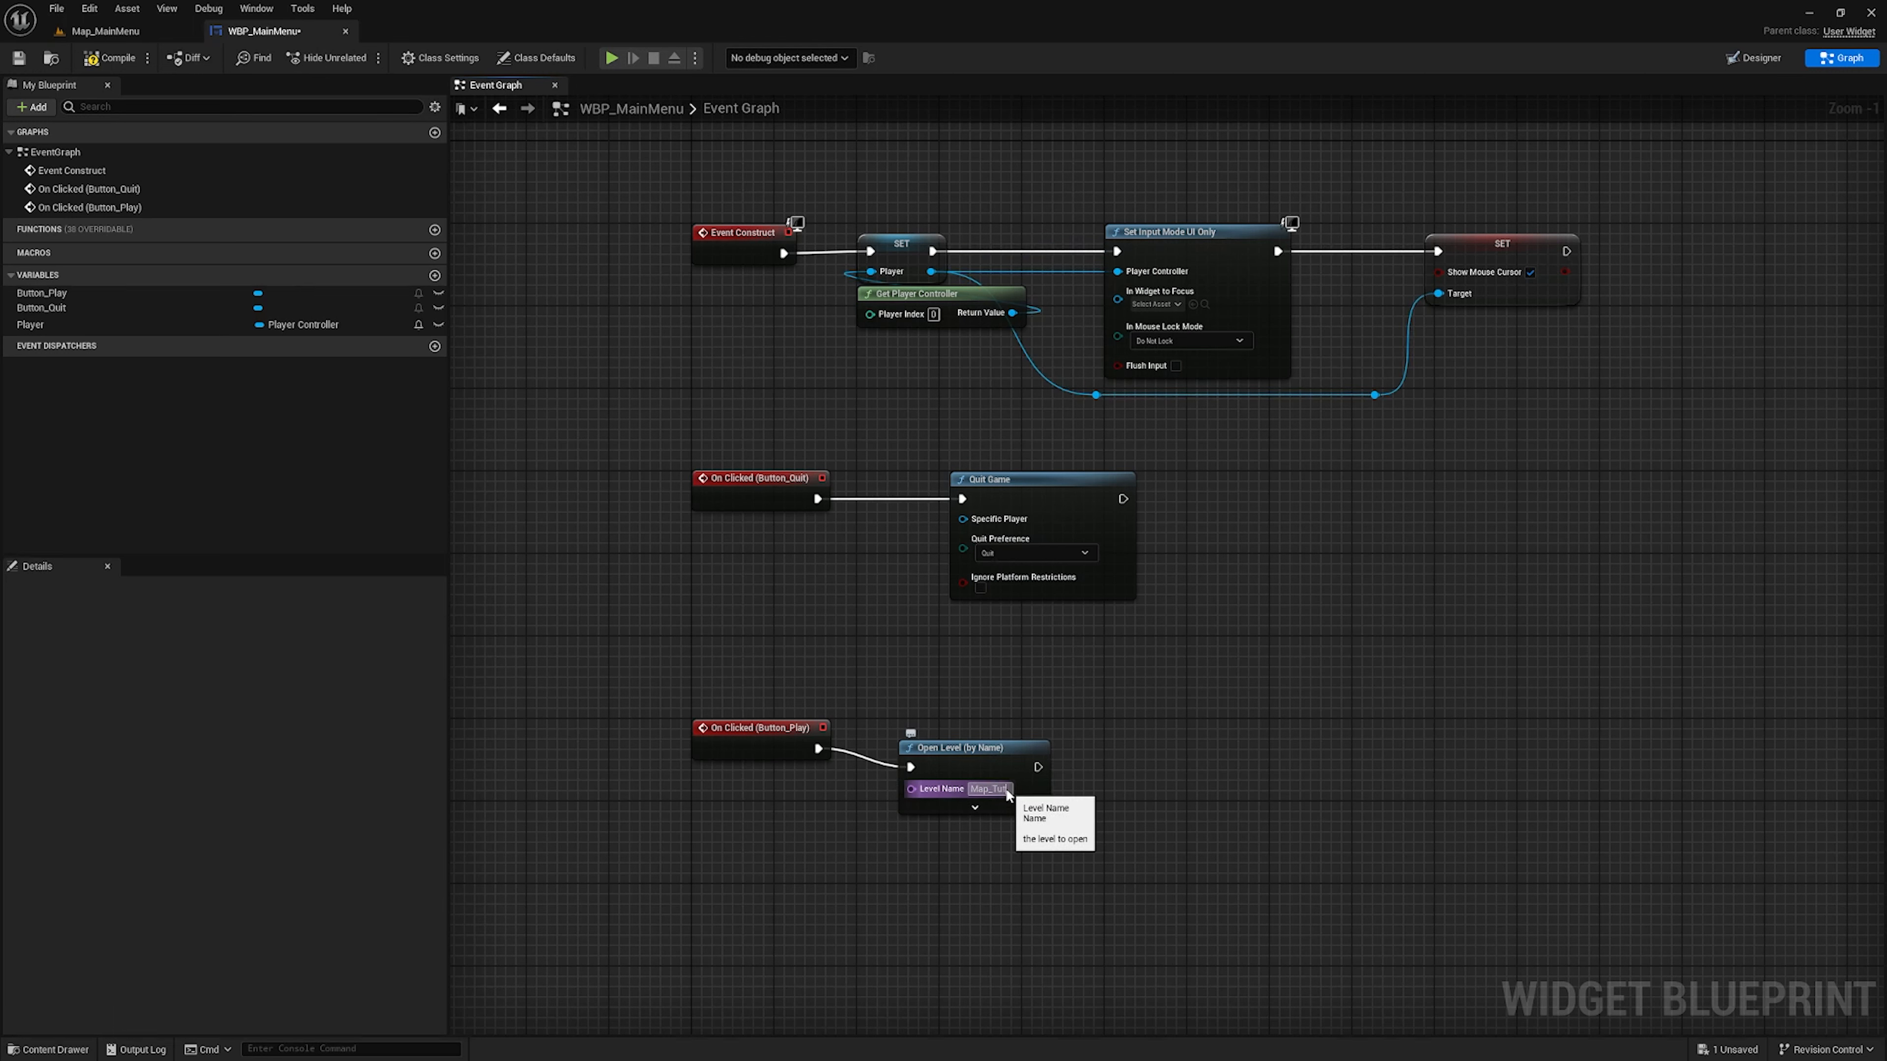
text(orial)
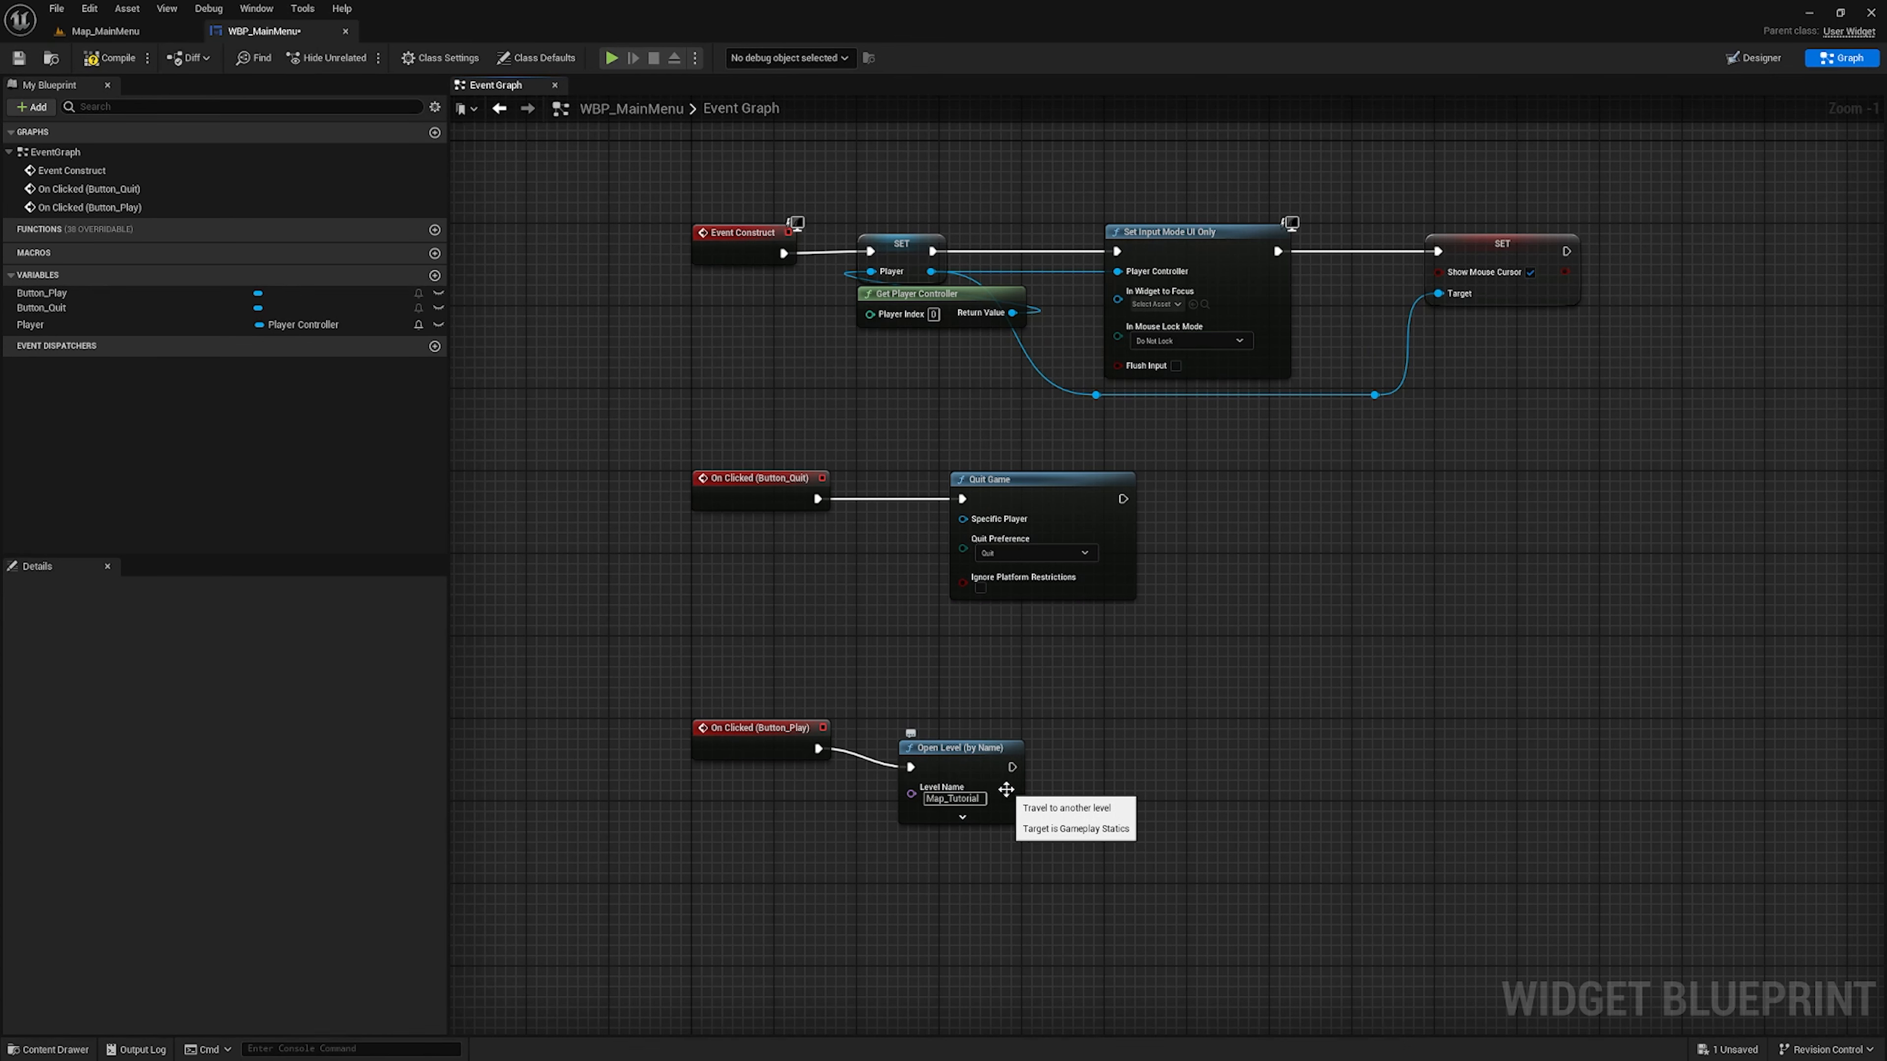
click(1006, 789)
right_drag(1189, 749, 903, 649)
Place a getter for the Player variable below and to the right of the Open Level node
drag(112, 325, 849, 734)
right_drag(789, 631, 888, 678)
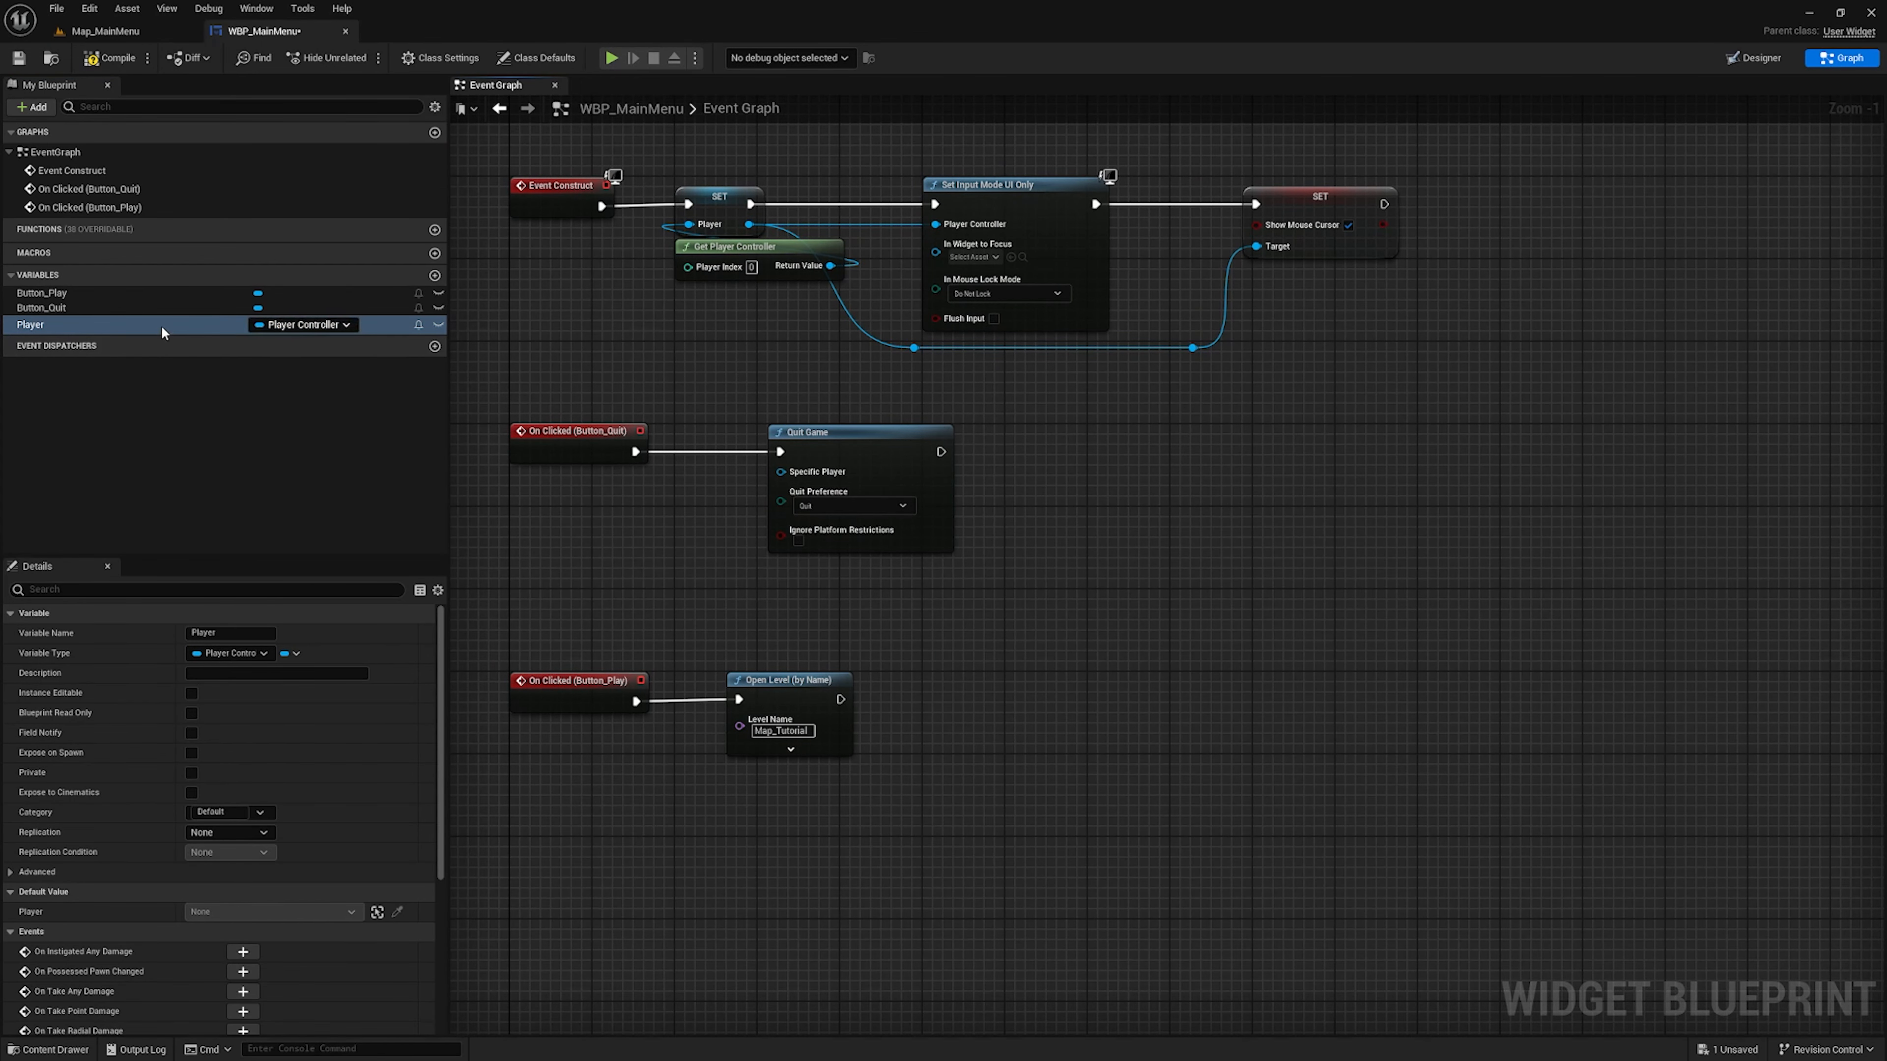
ctrl+drag(164, 332, 969, 772)
right_drag(973, 687, 973, 662)
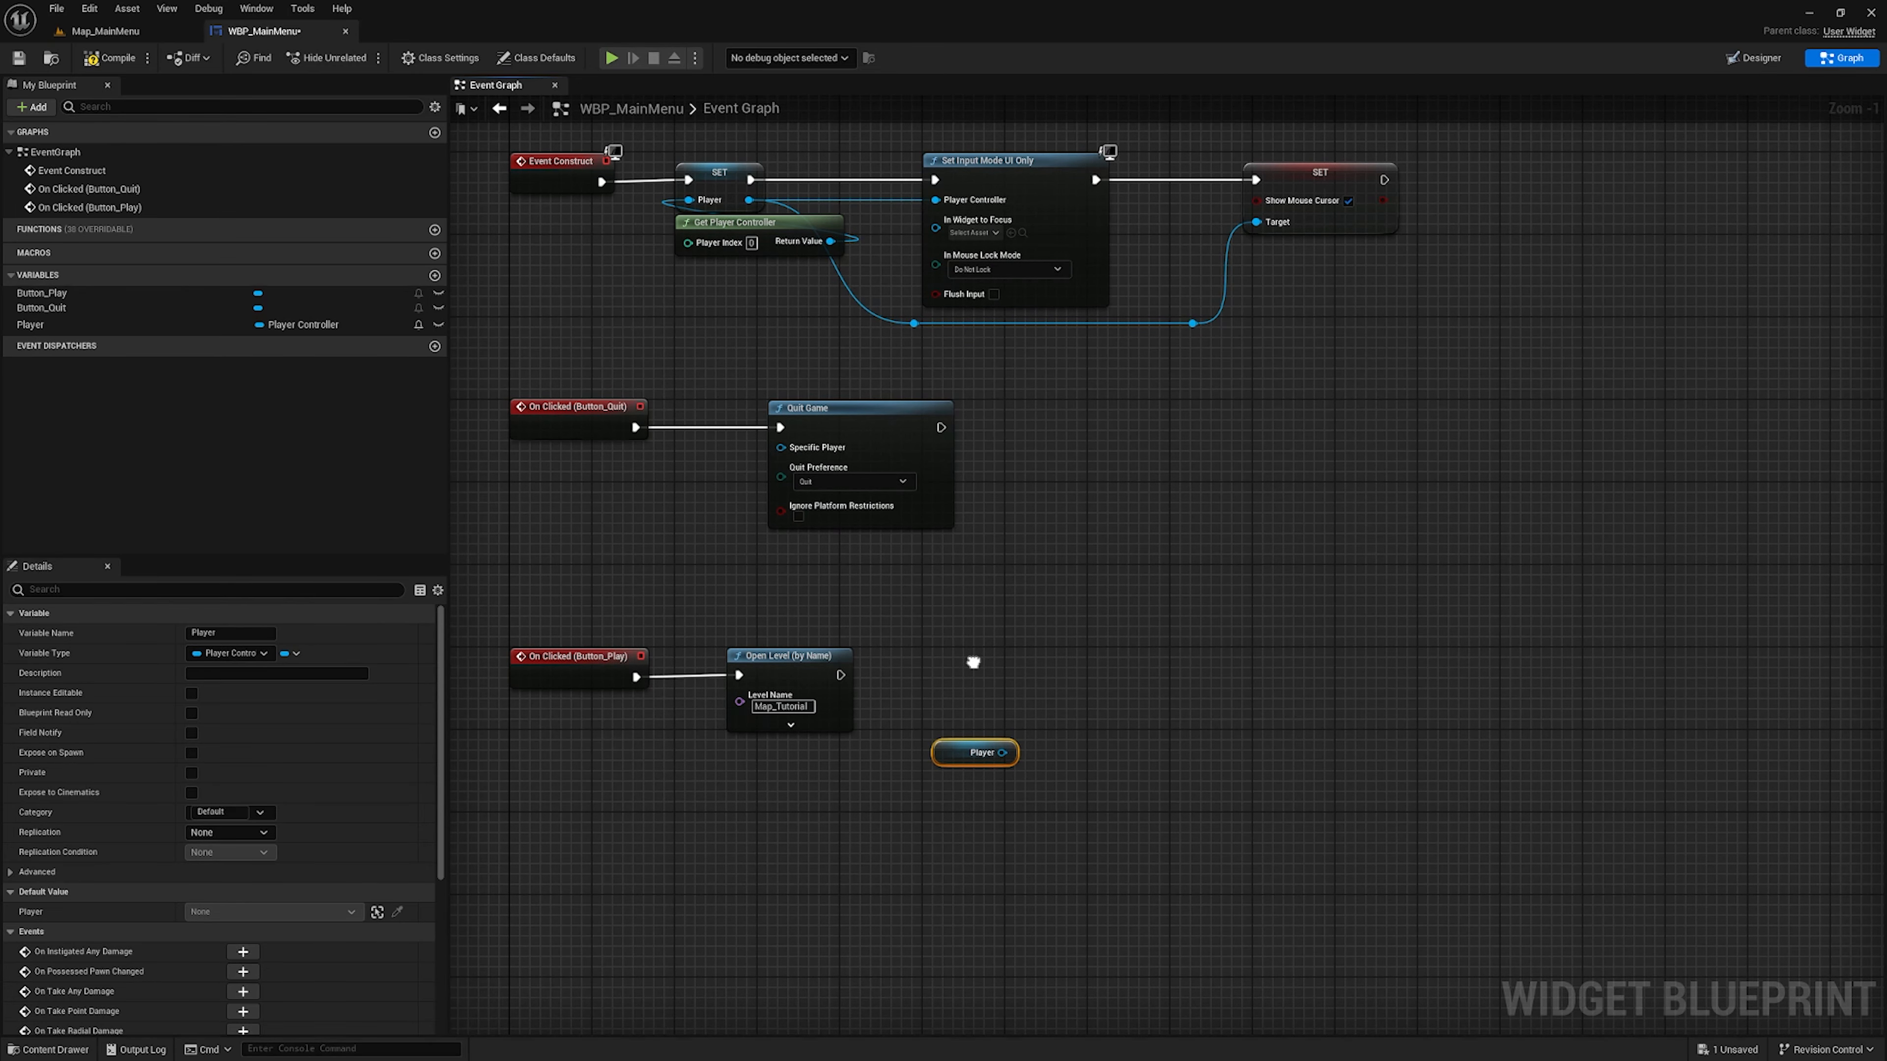
Add a Set Input Mode Game Only node from the Player getter and place it just above the getter
drag(1002, 754, 970, 704)
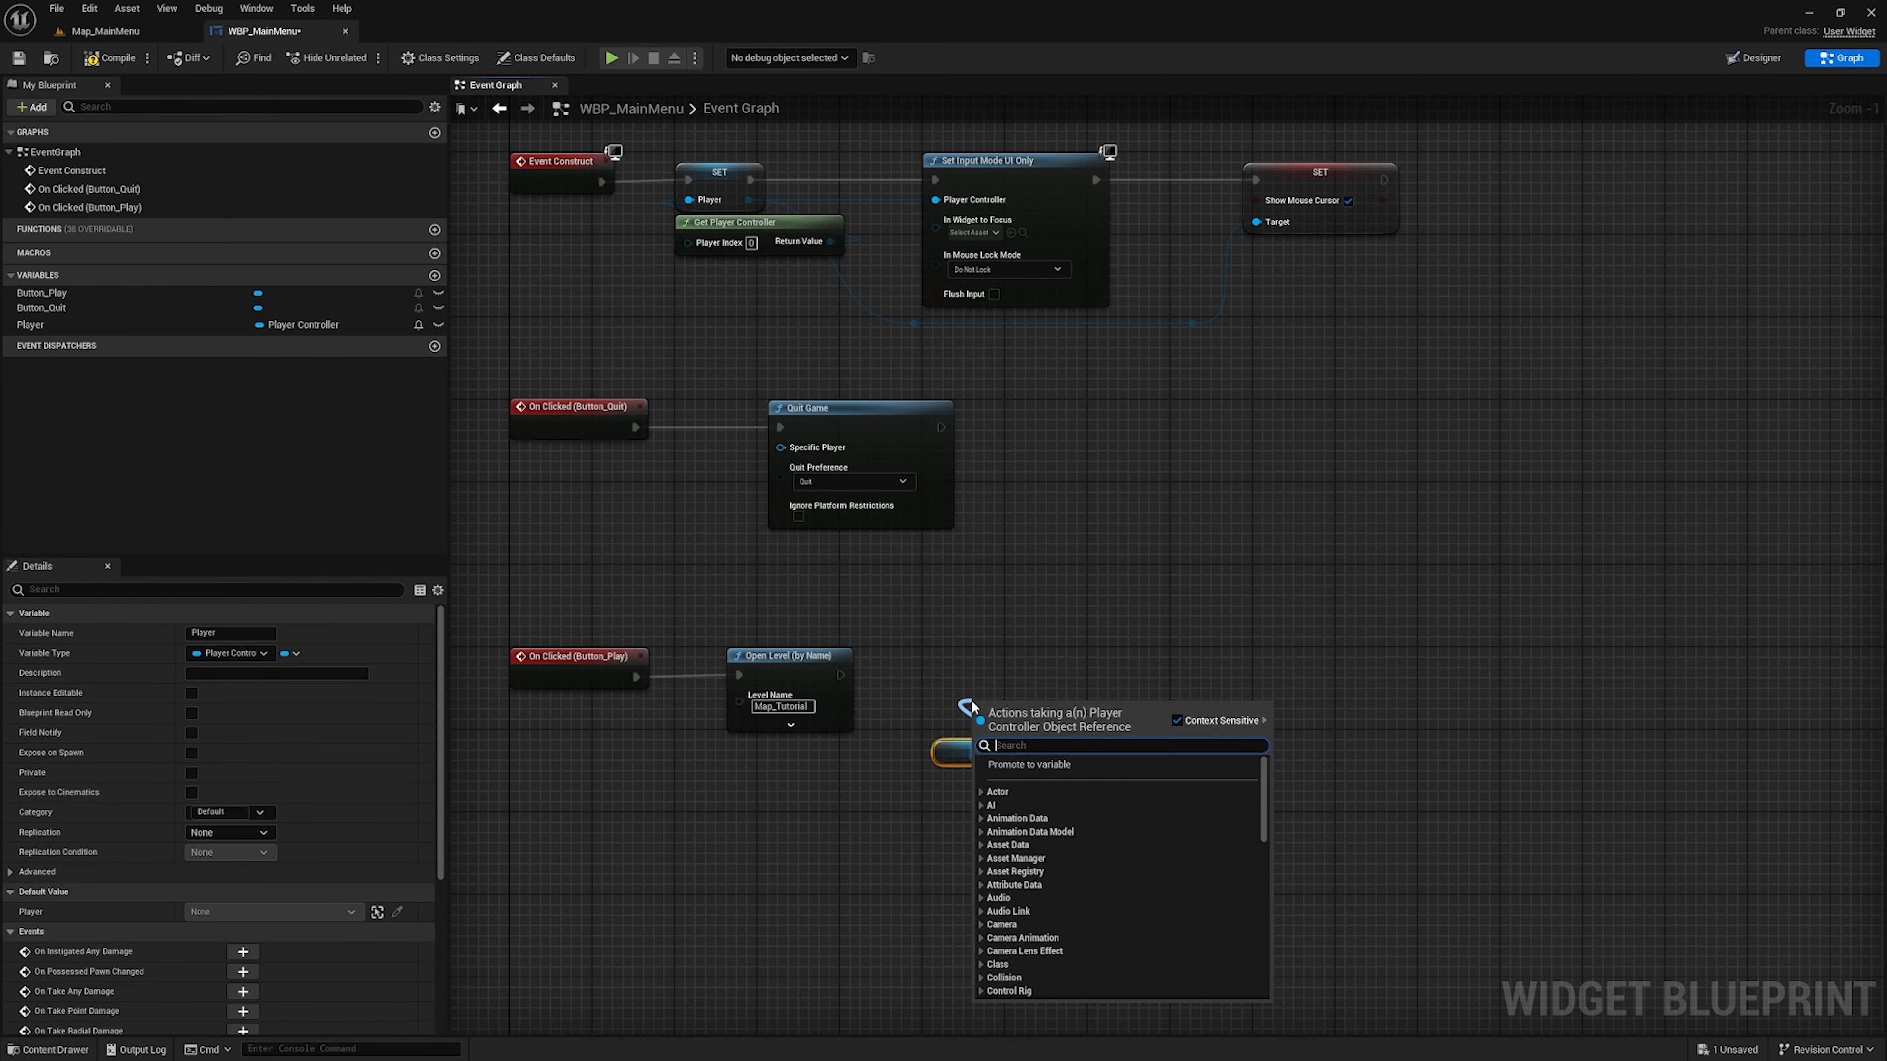
text(set input)
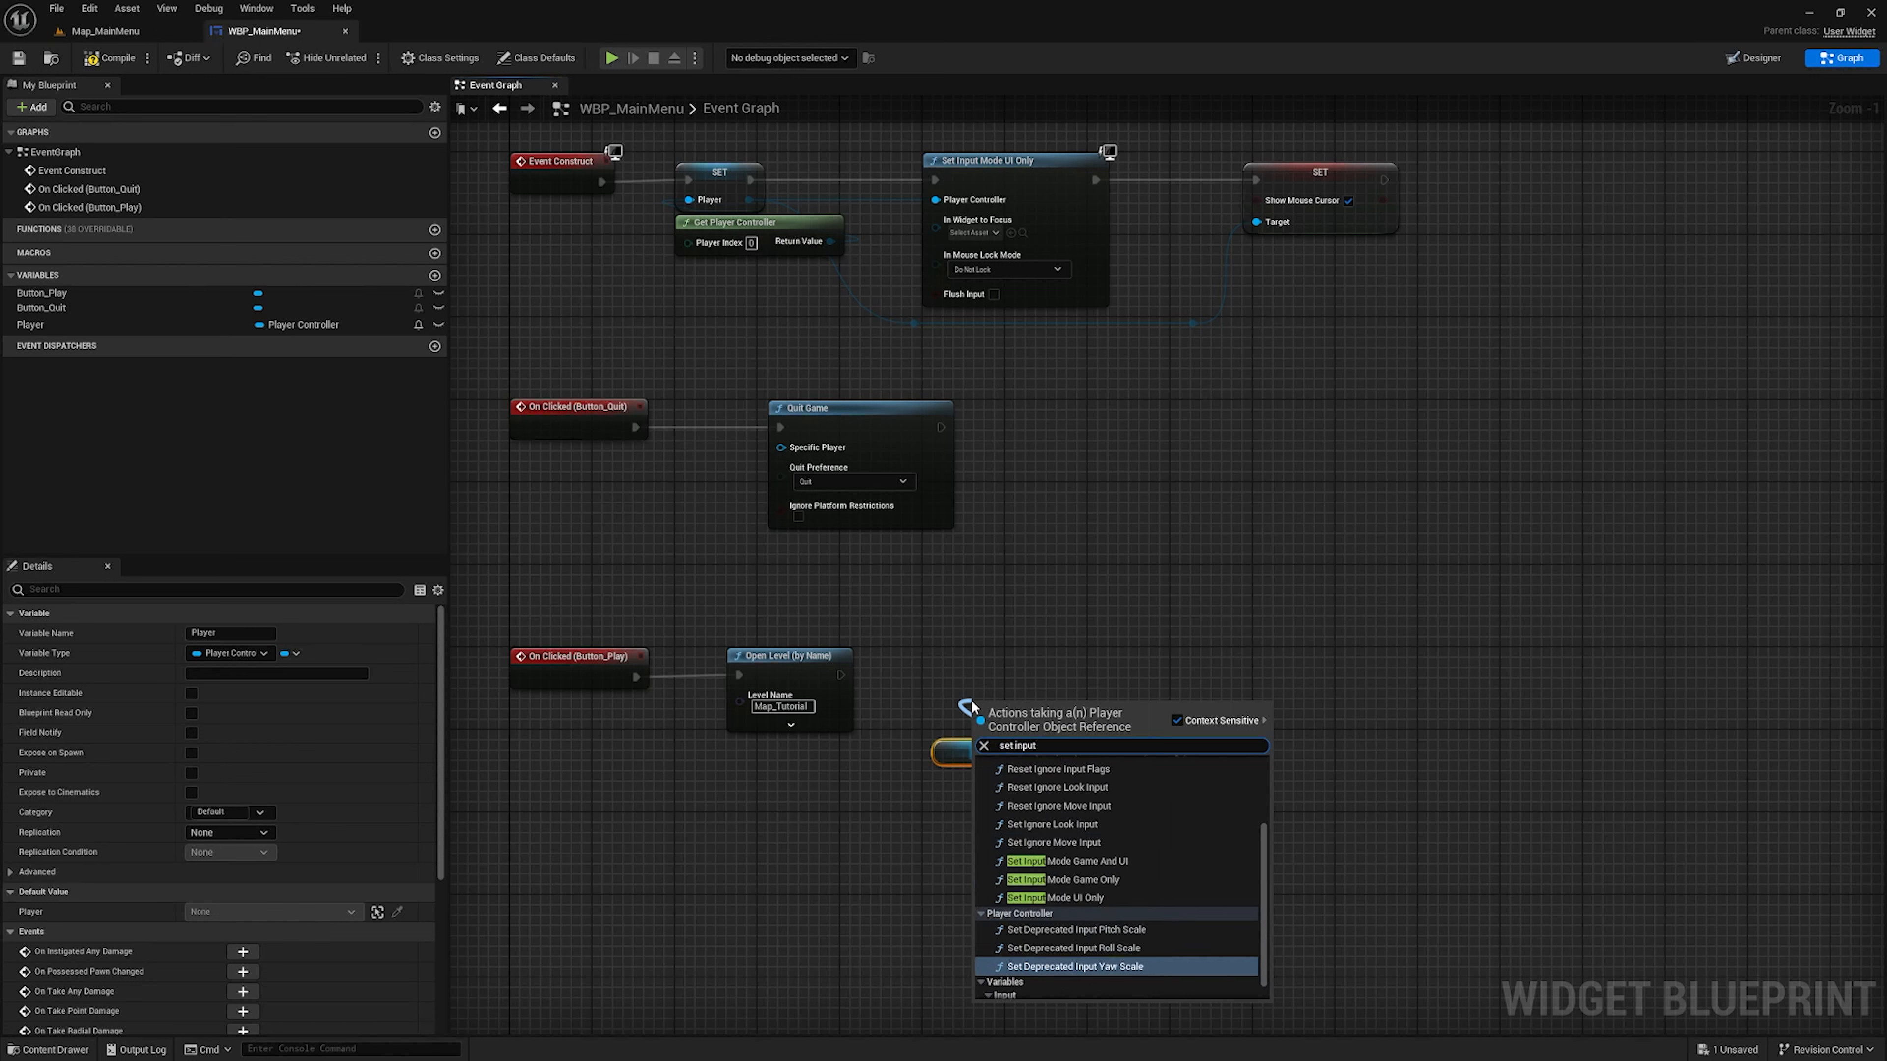
click(1085, 880)
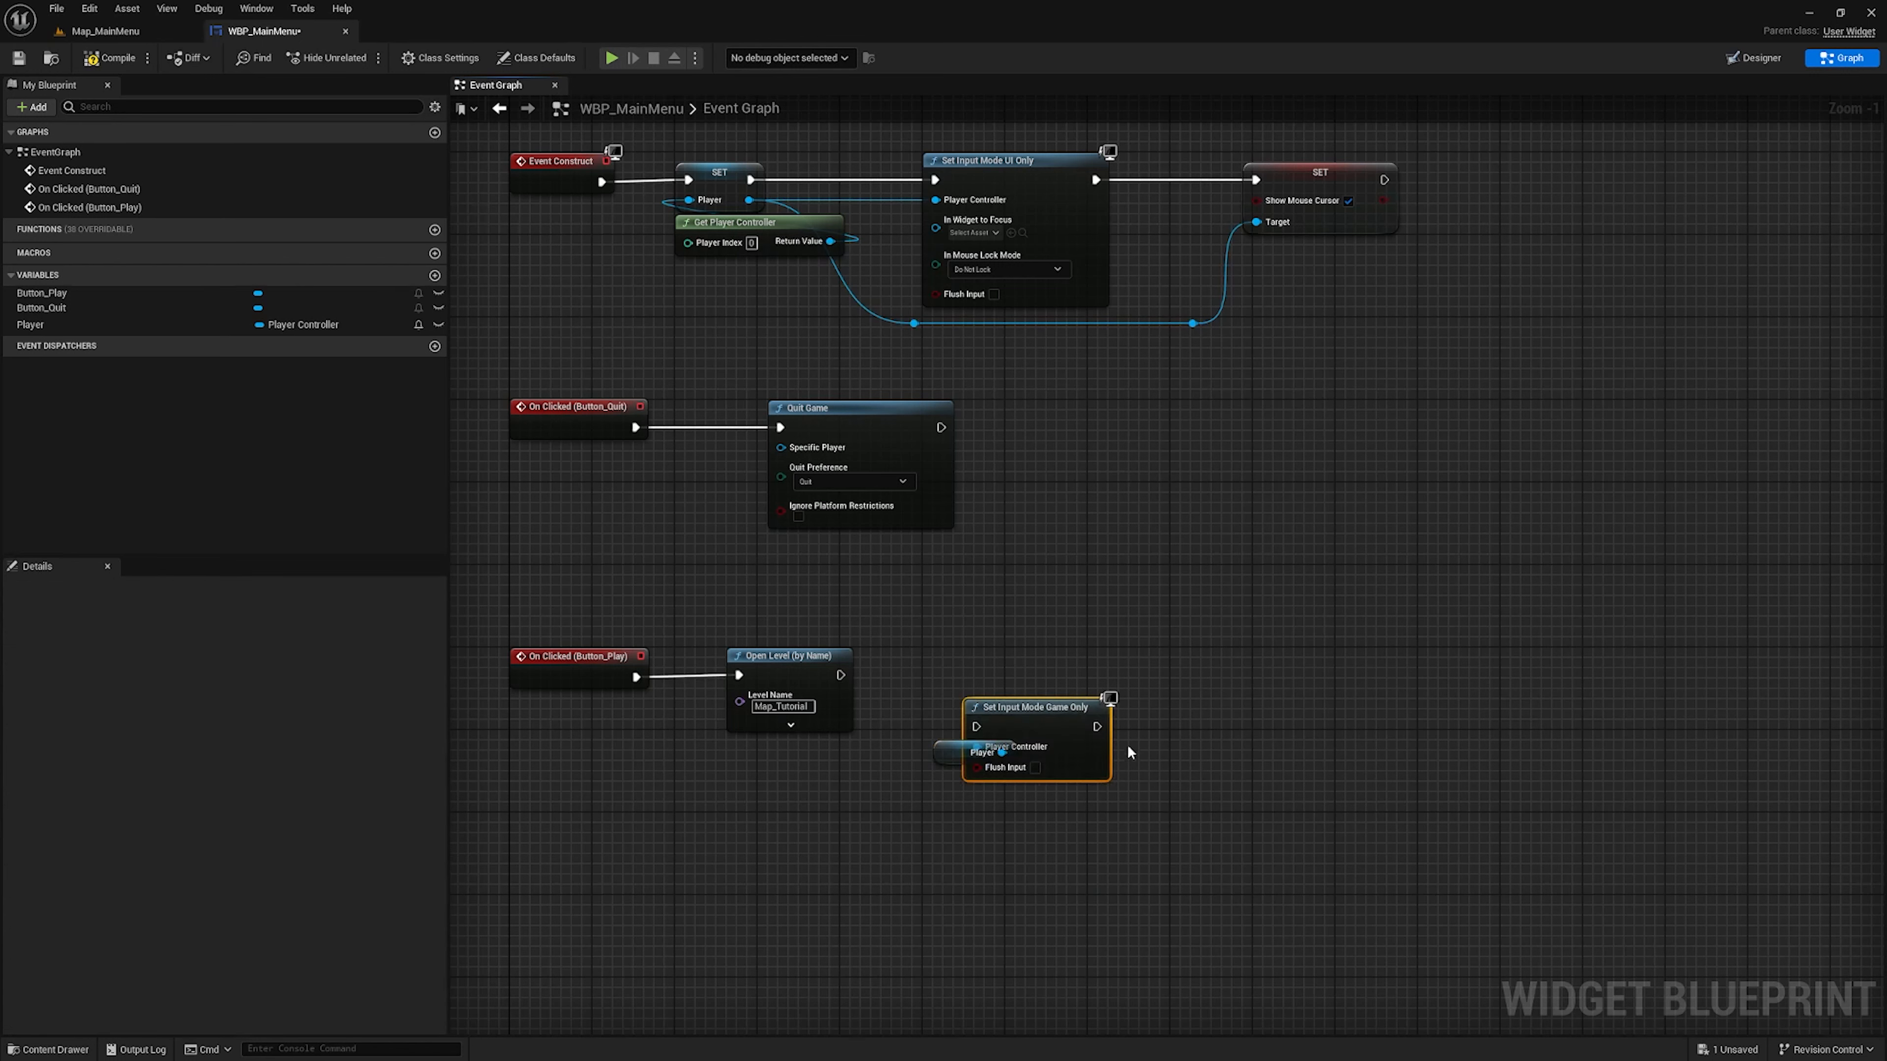
drag(1048, 674, 1037, 686)
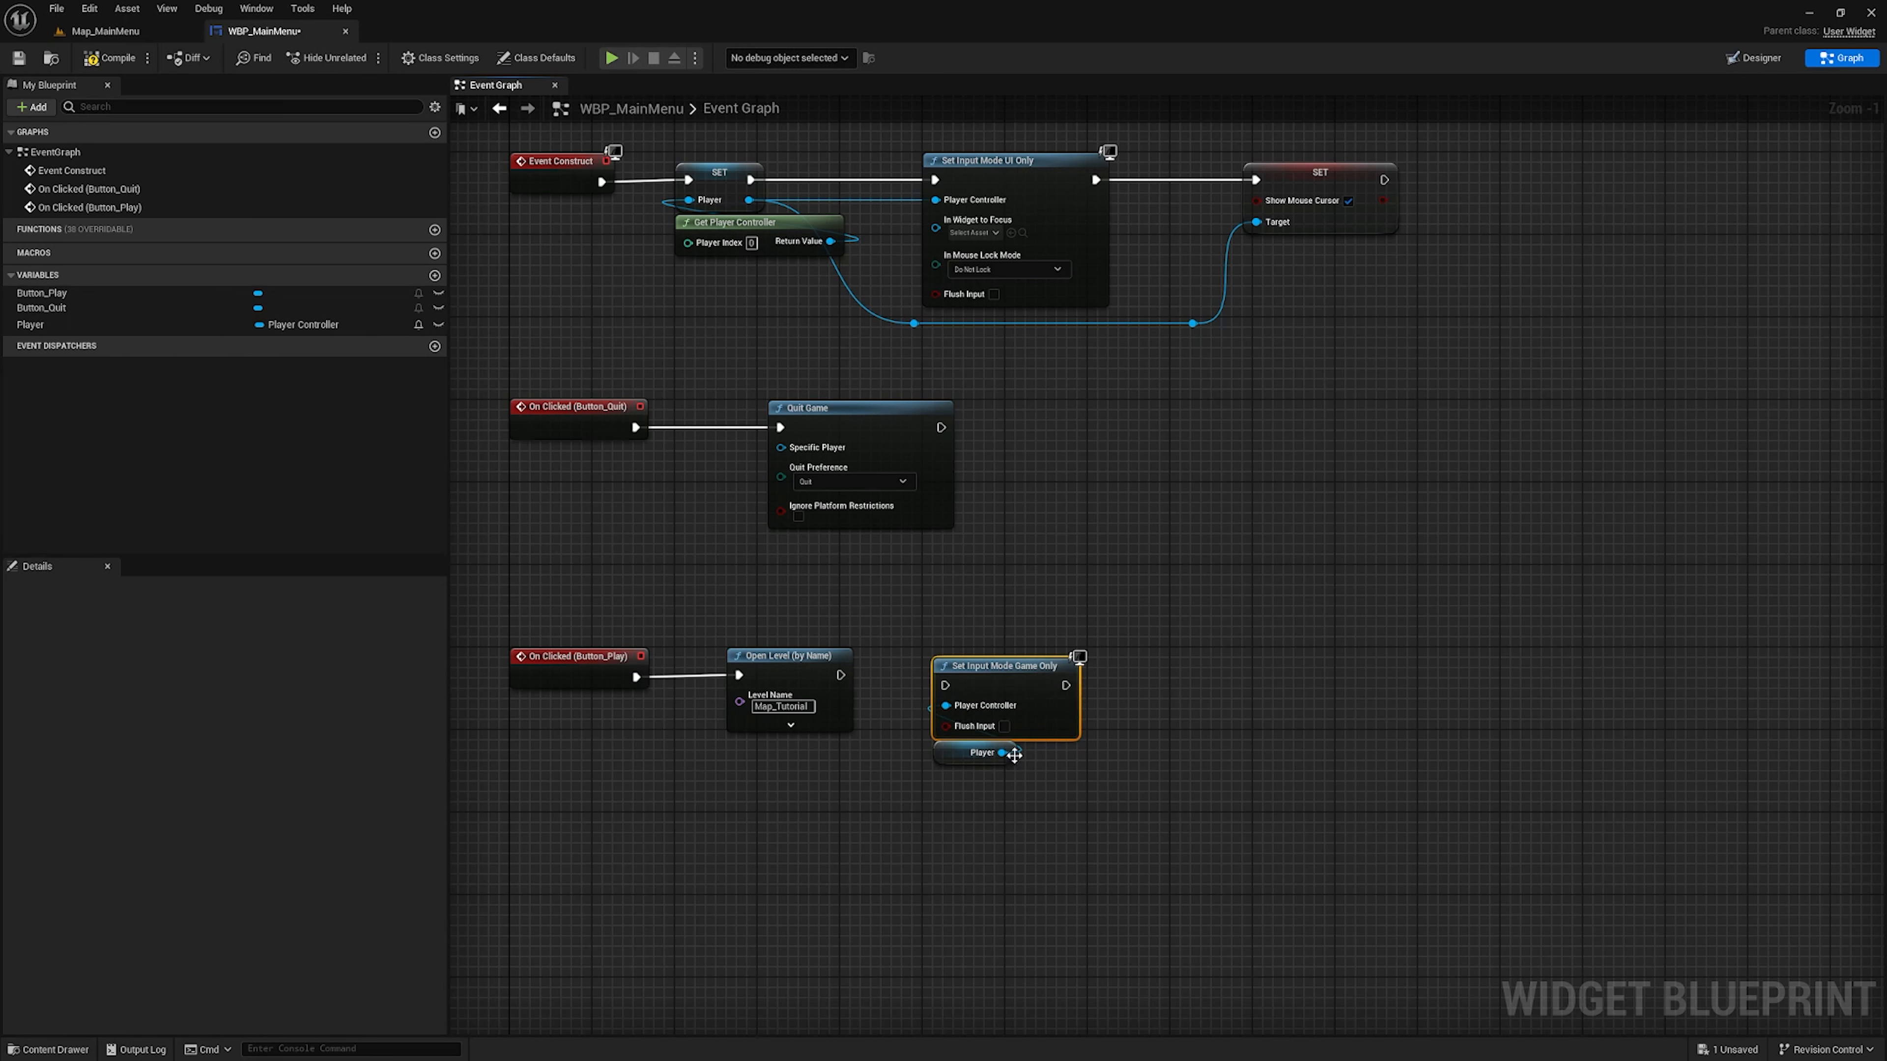
Add a Set Show Mouse Cursor node from the Player getter in the On Clicked (Button_Play) chain, leaving Show Mouse Cursor off
drag(1002, 752, 1280, 748)
text(set show)
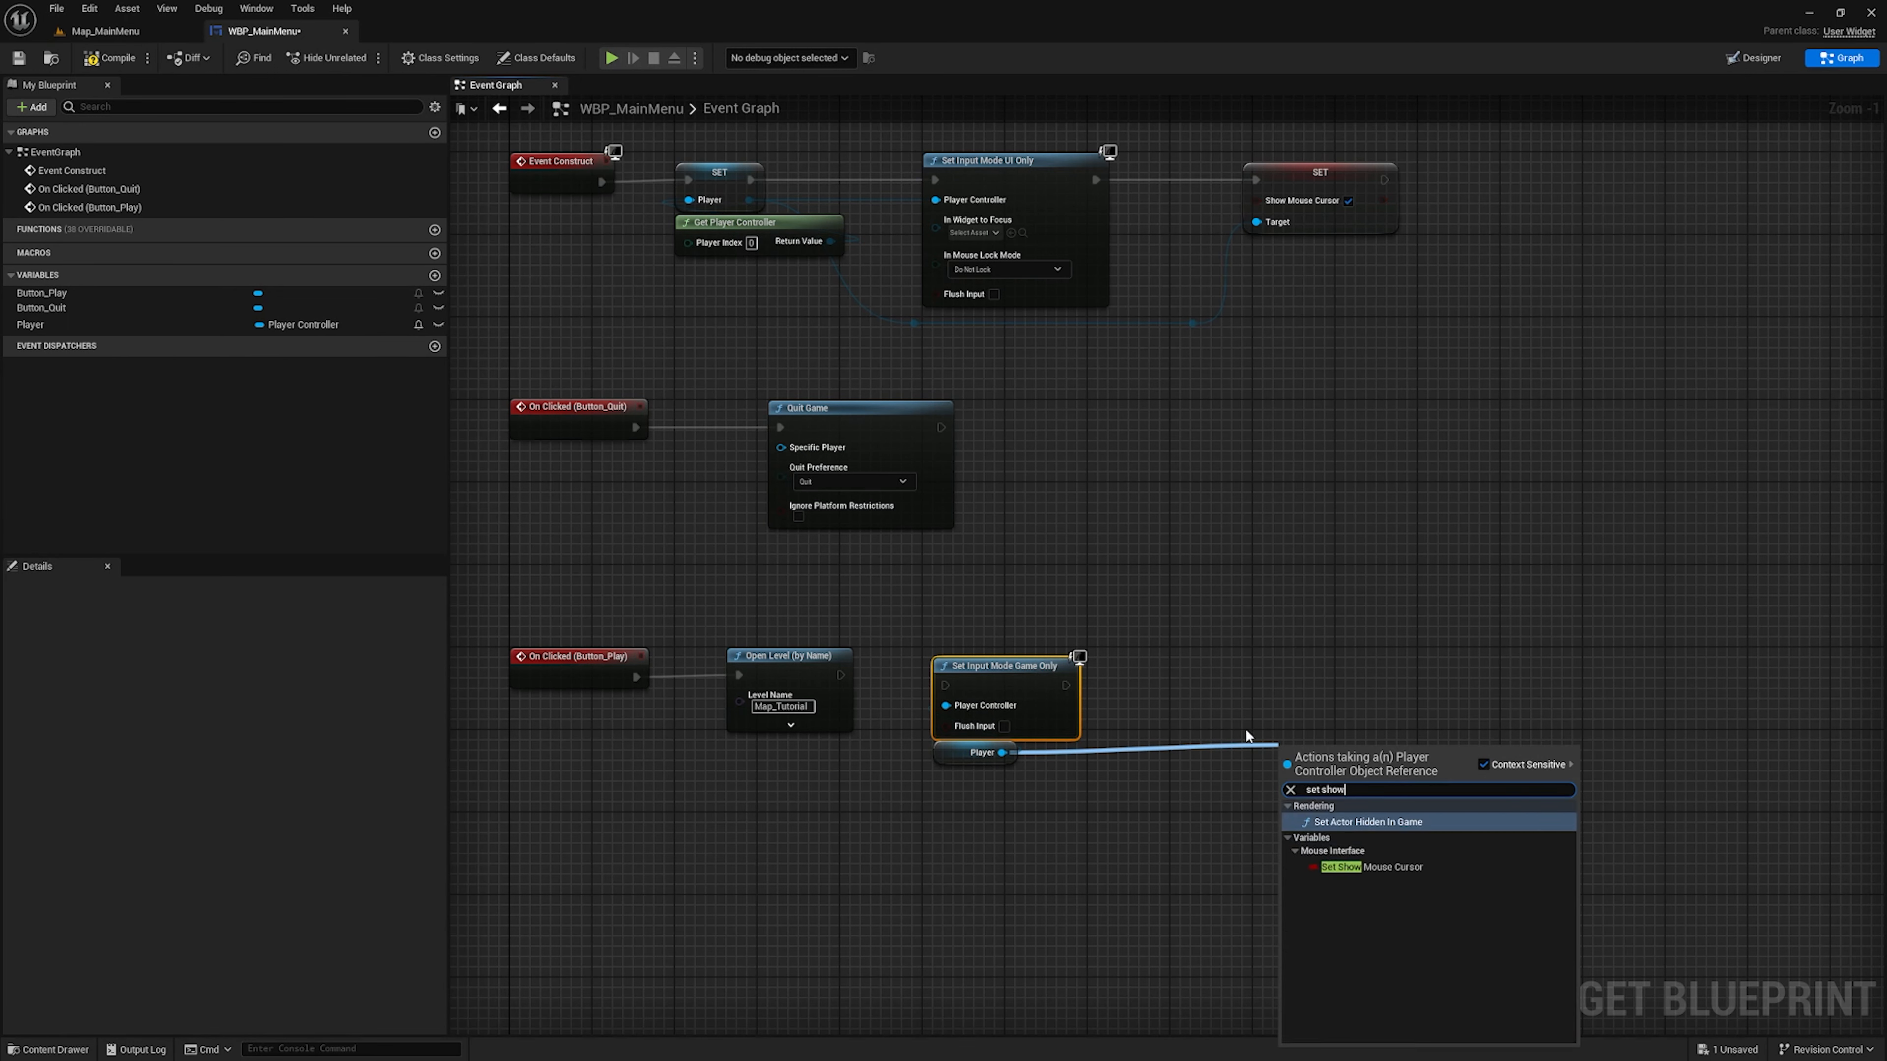
click(1389, 867)
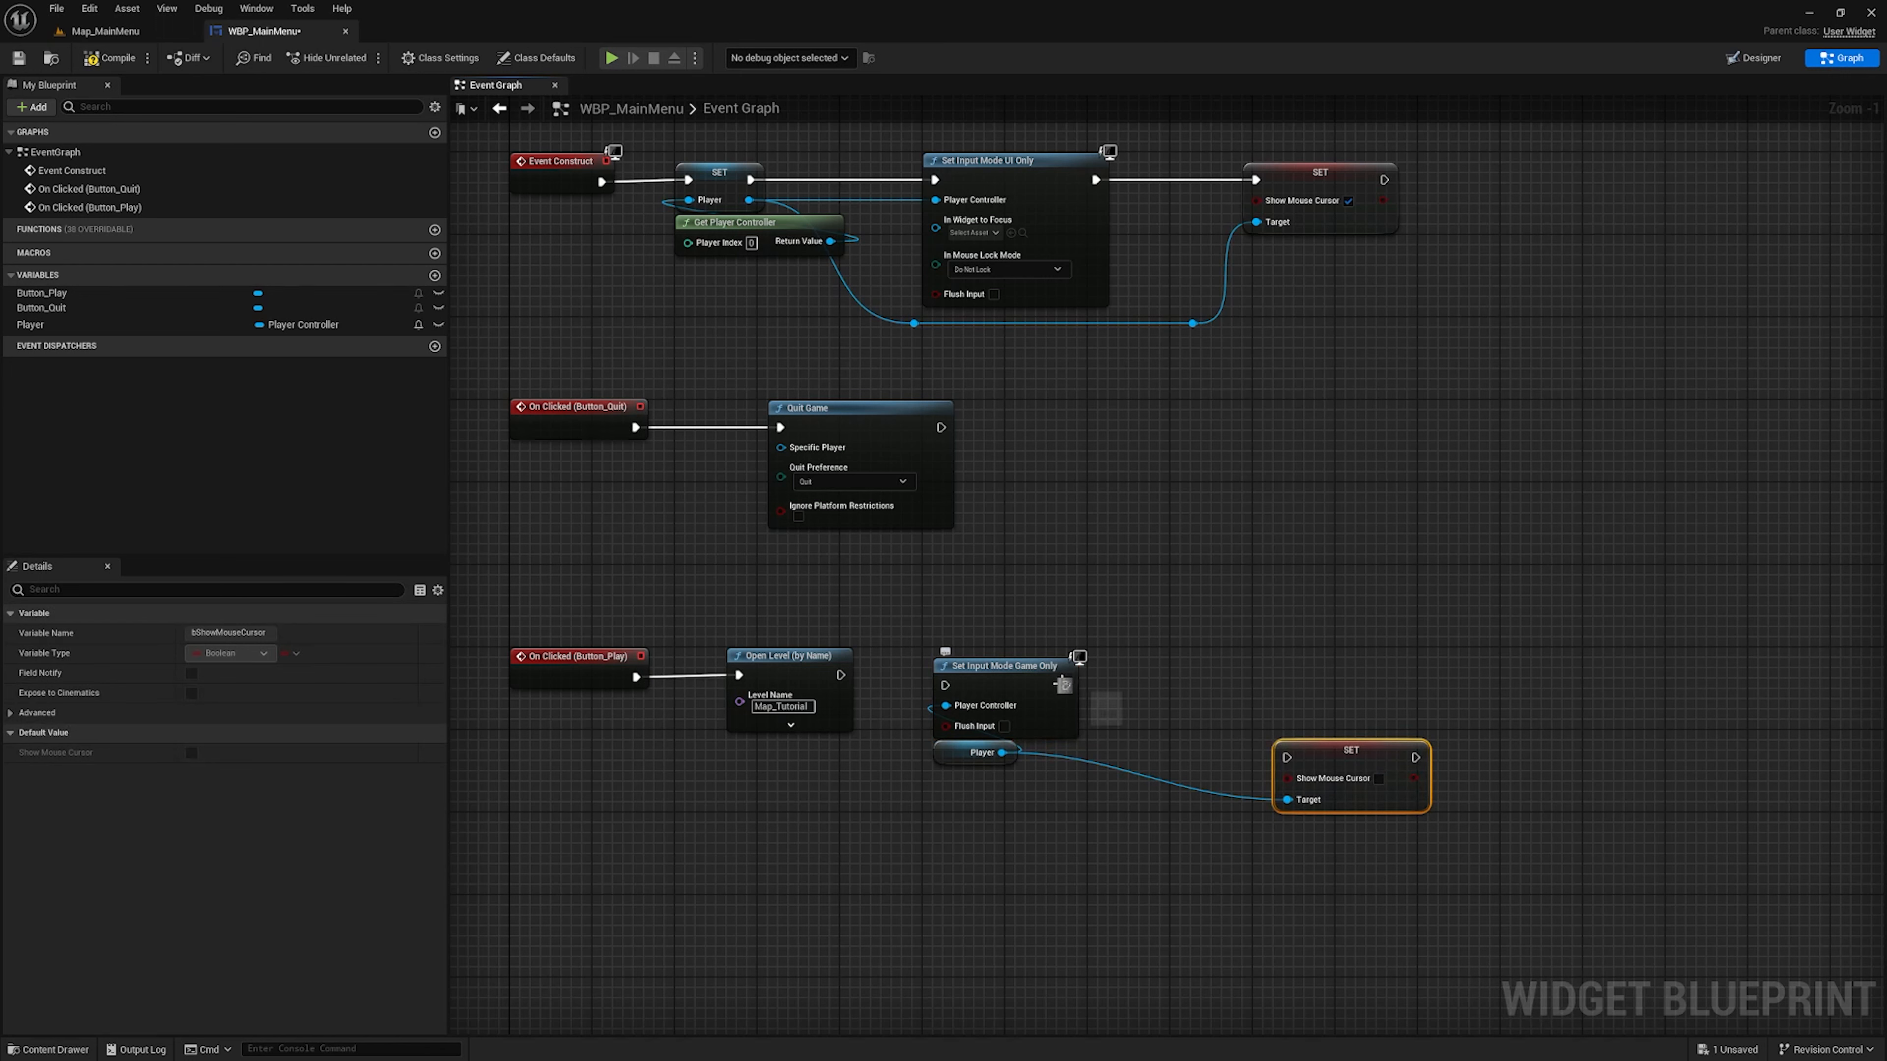
Connect execution from Open Level through Set Input Mode Game Only to the Show Mouse Cursor setter, and align these nodes in a row
drag(840, 676, 948, 685)
drag(1065, 690, 1289, 759)
drag(1376, 766, 1325, 697)
drag(1370, 626, 973, 829)
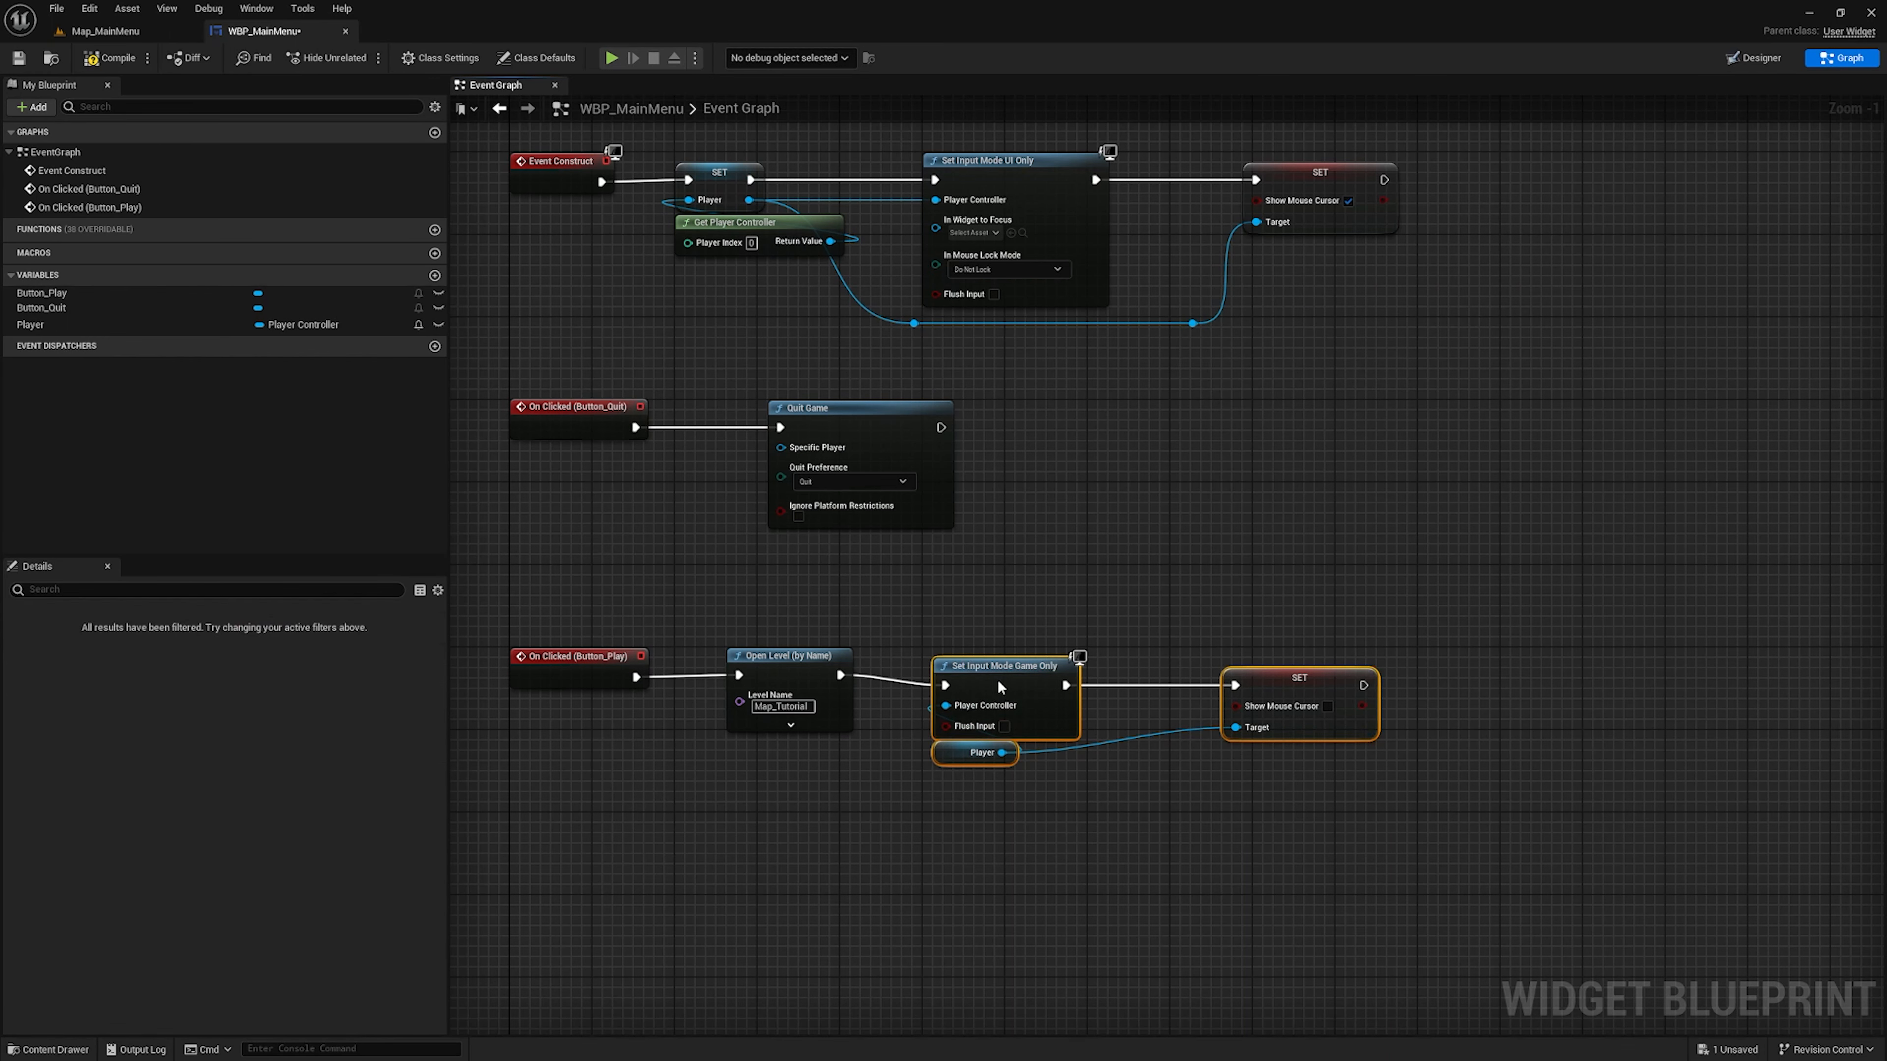
drag(998, 683, 999, 667)
click(1150, 834)
scroll(1183, 590, down, 2)
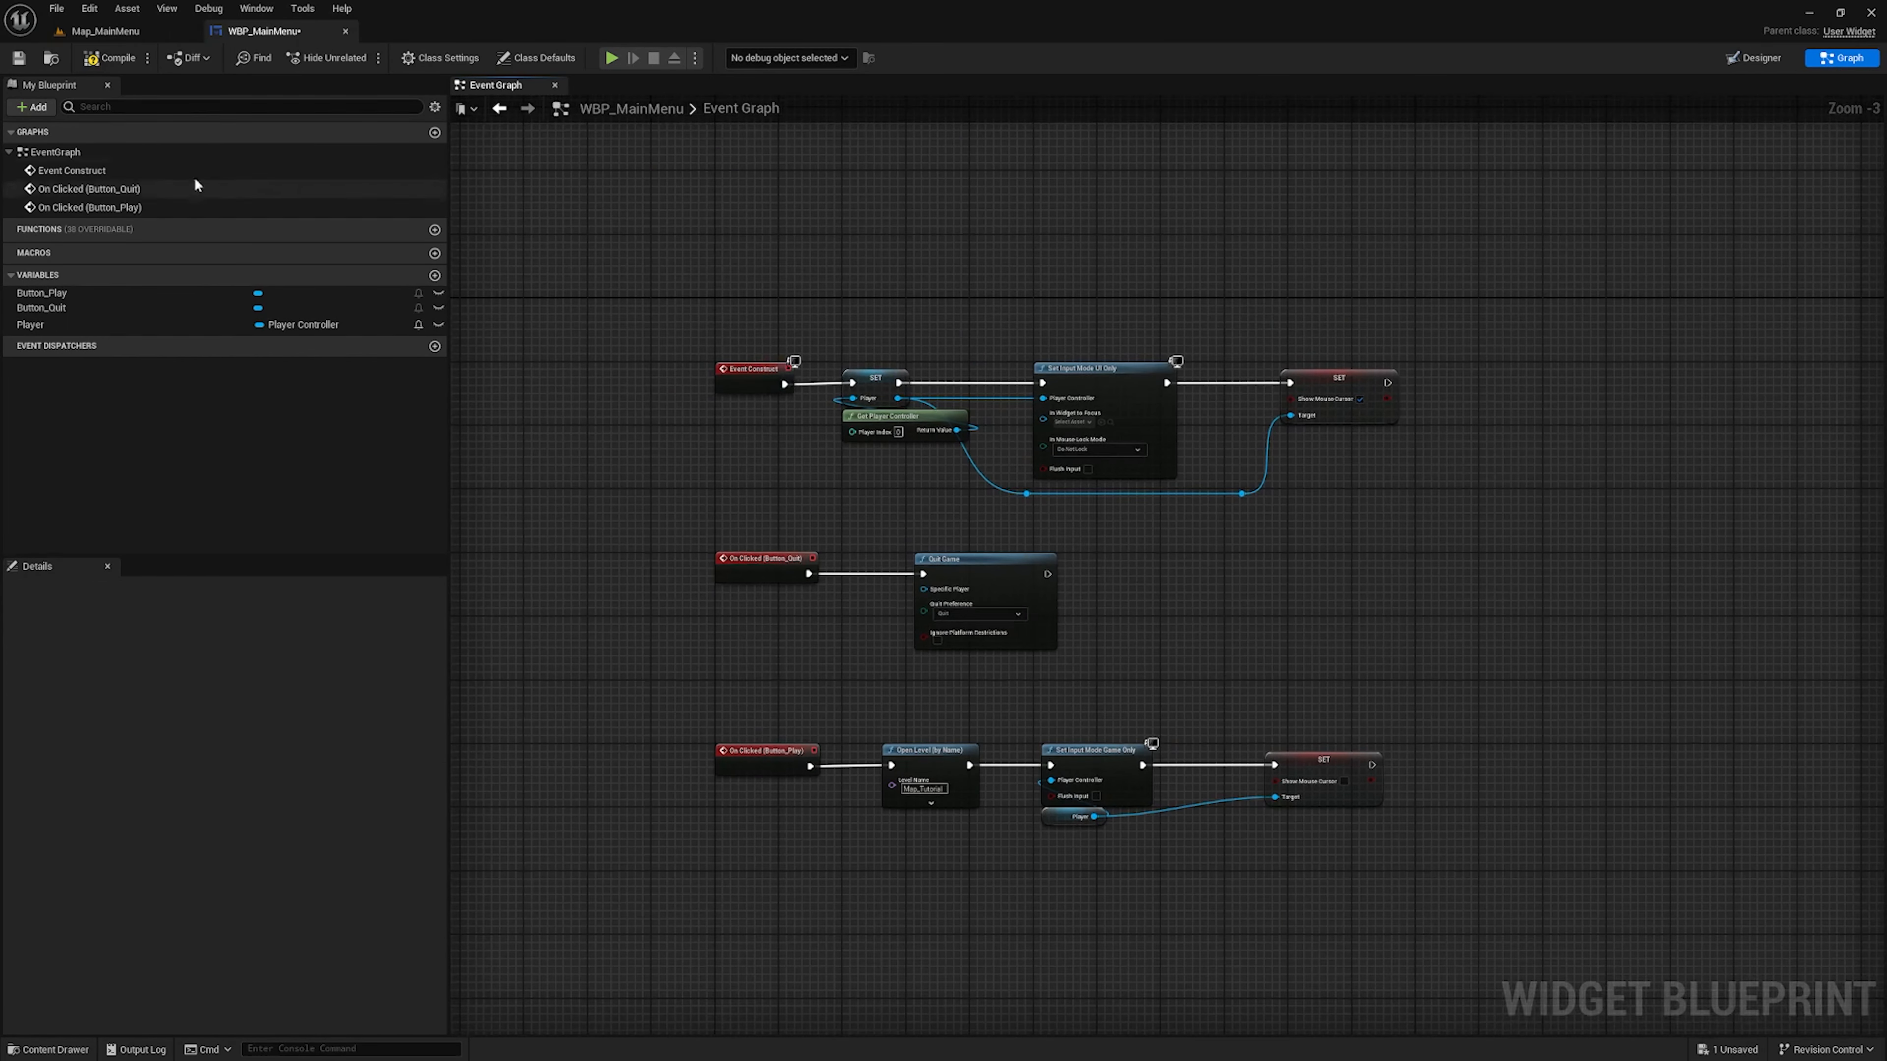
Compile and save WBP_MainMenu, and open the level blueprint of Map_MainMenu
click(99, 60)
key(ctrl+s)
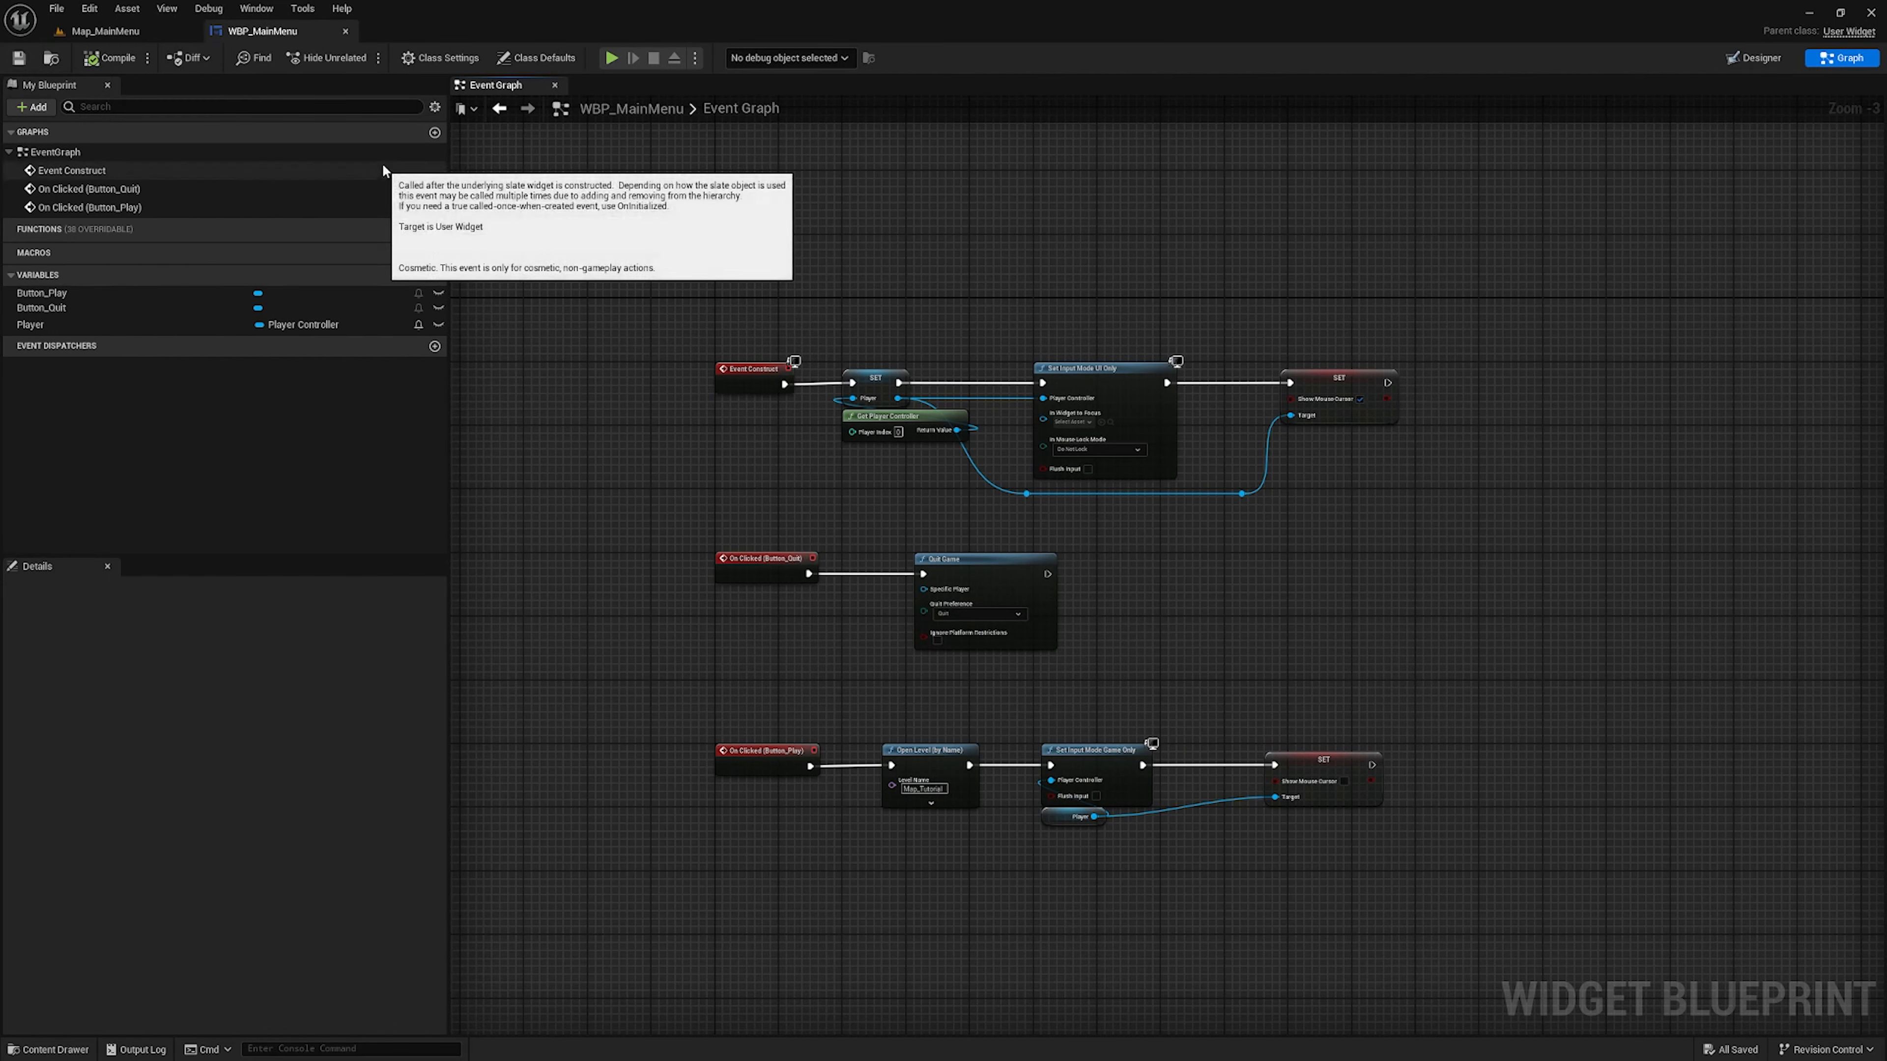
click(128, 36)
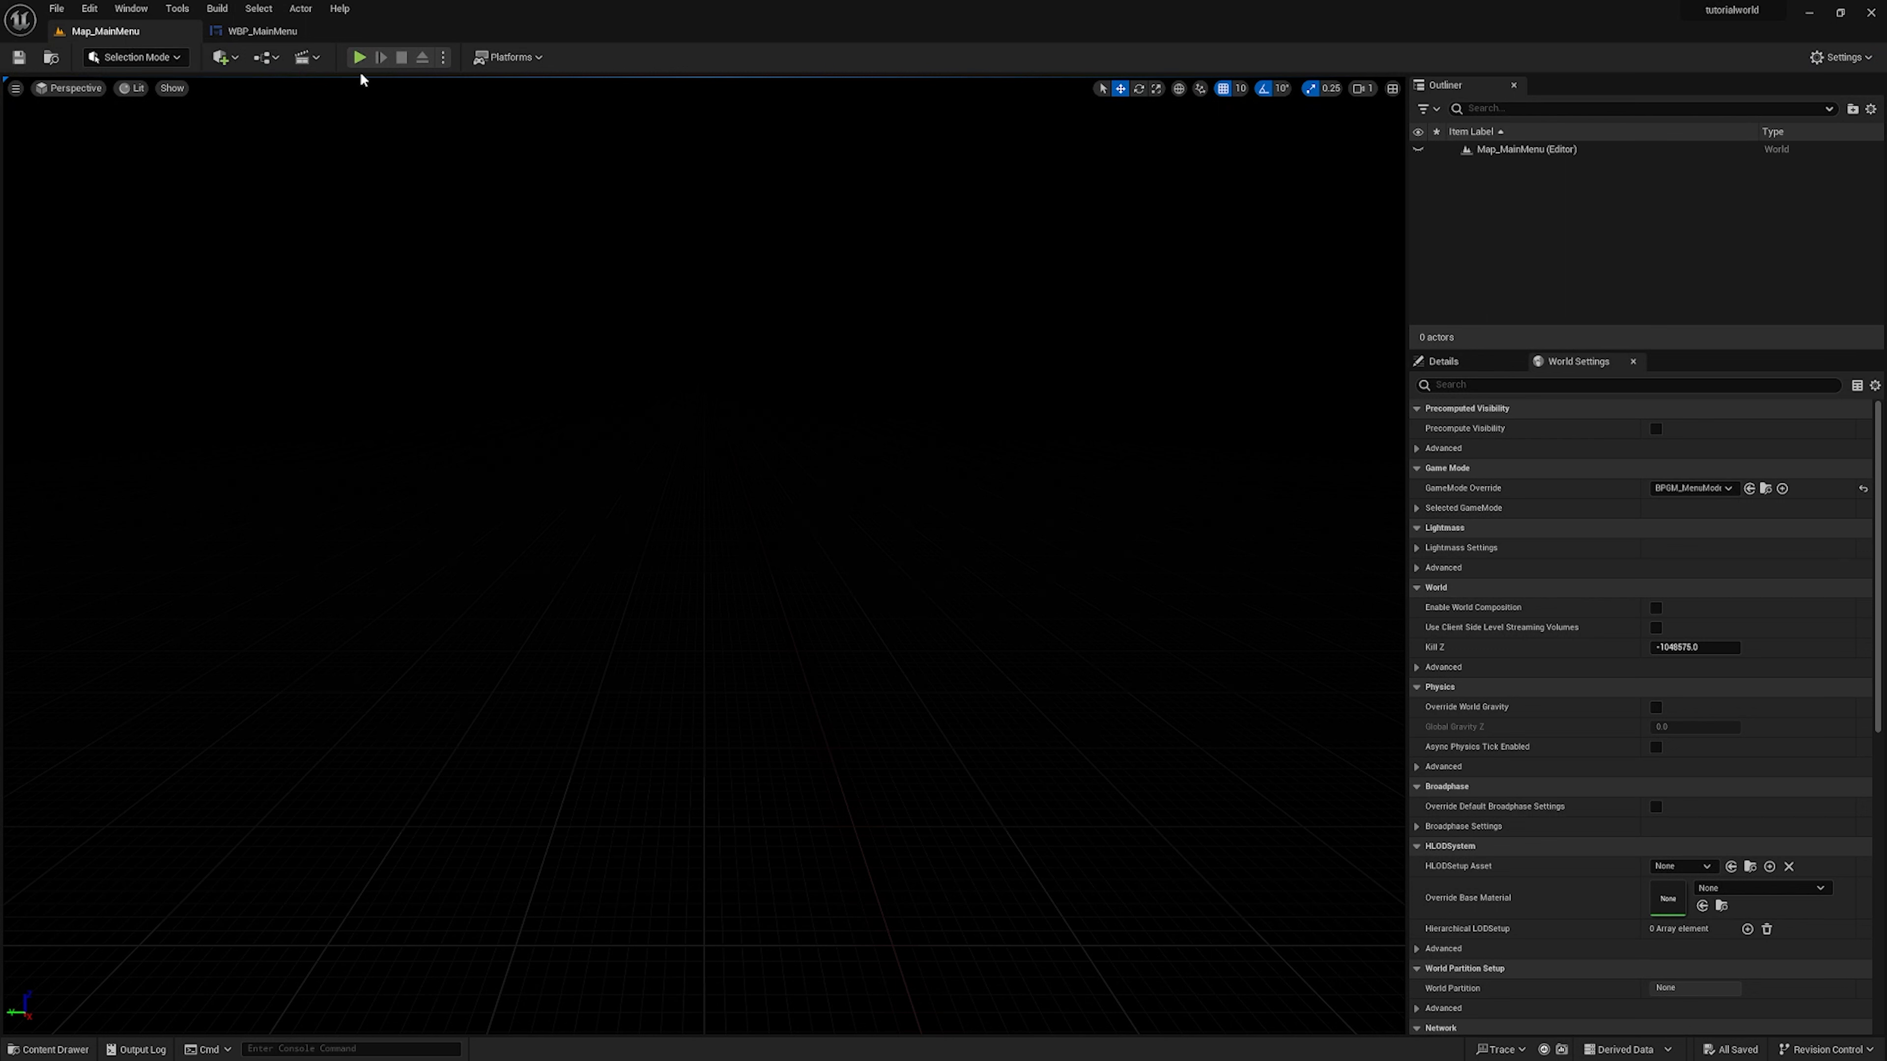
click(276, 61)
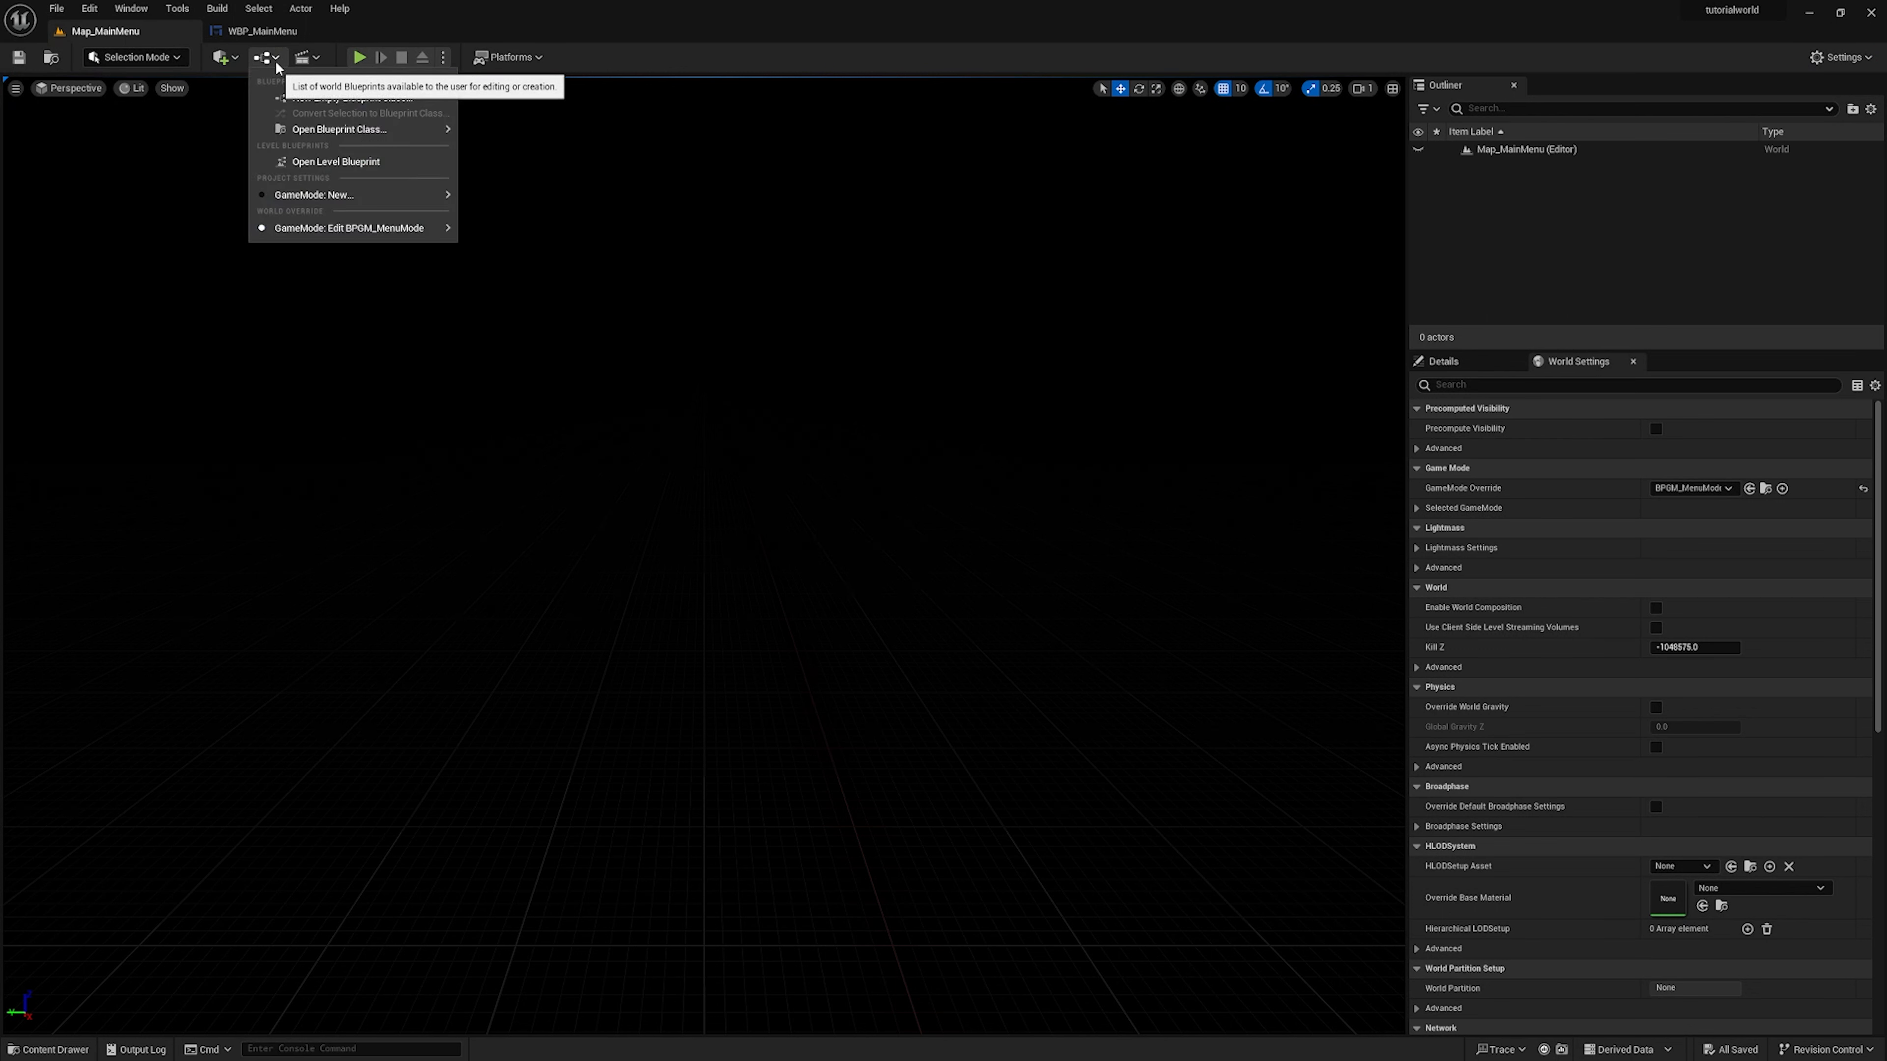
click(351, 162)
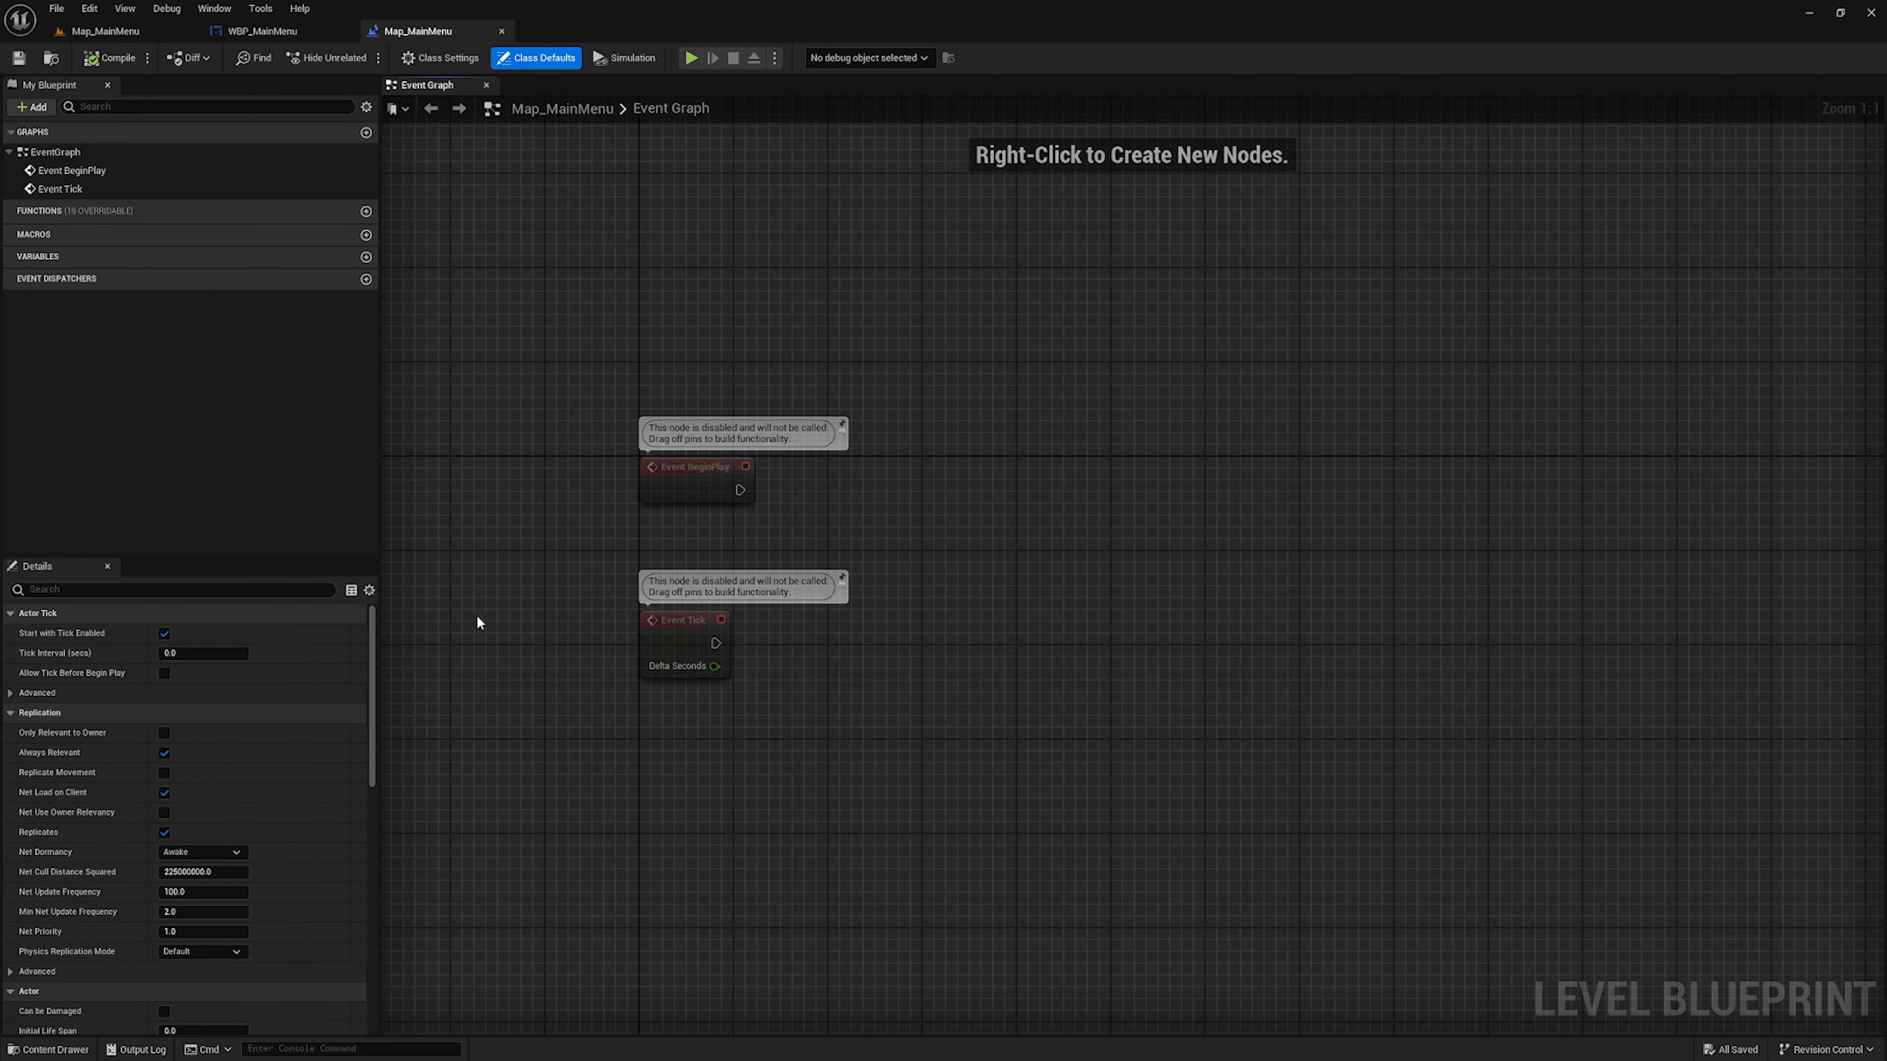
Delete the Event Tick node and hide the comment bubble on Event BeginPlay
drag(847, 621, 557, 773)
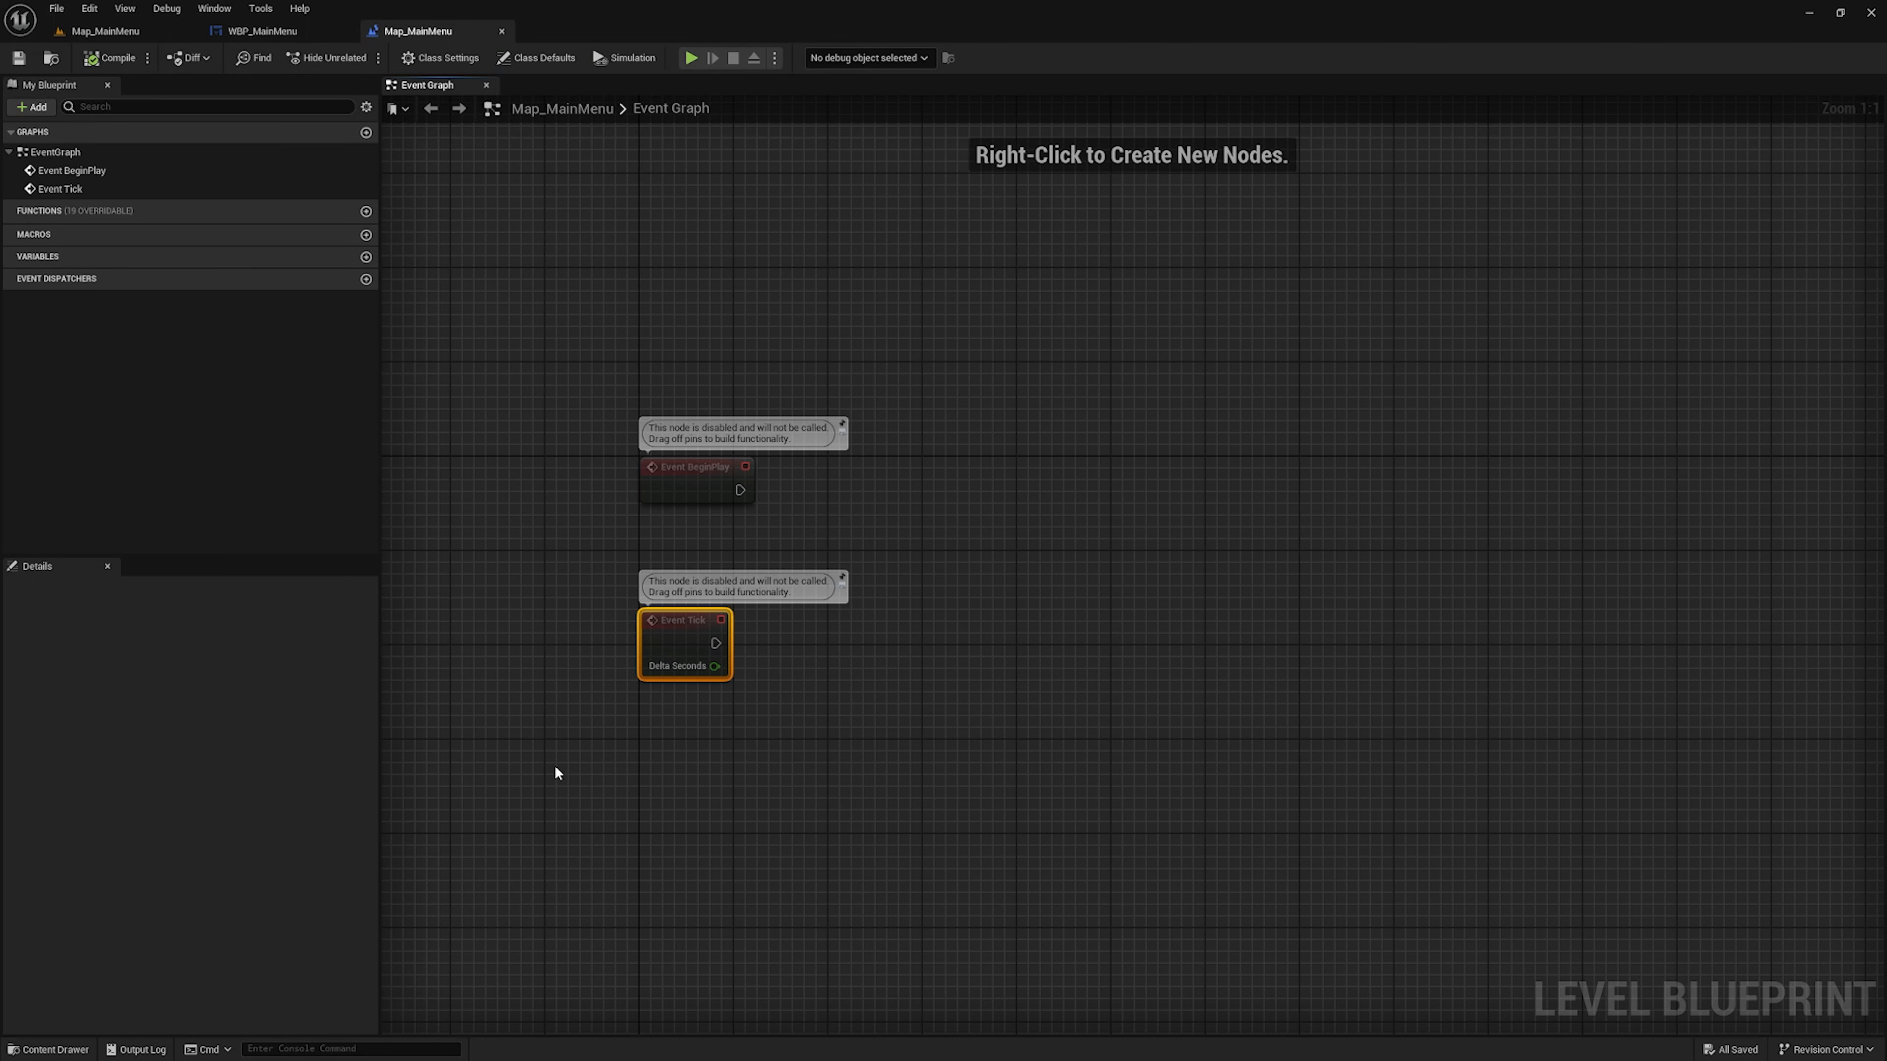
key(Delete)
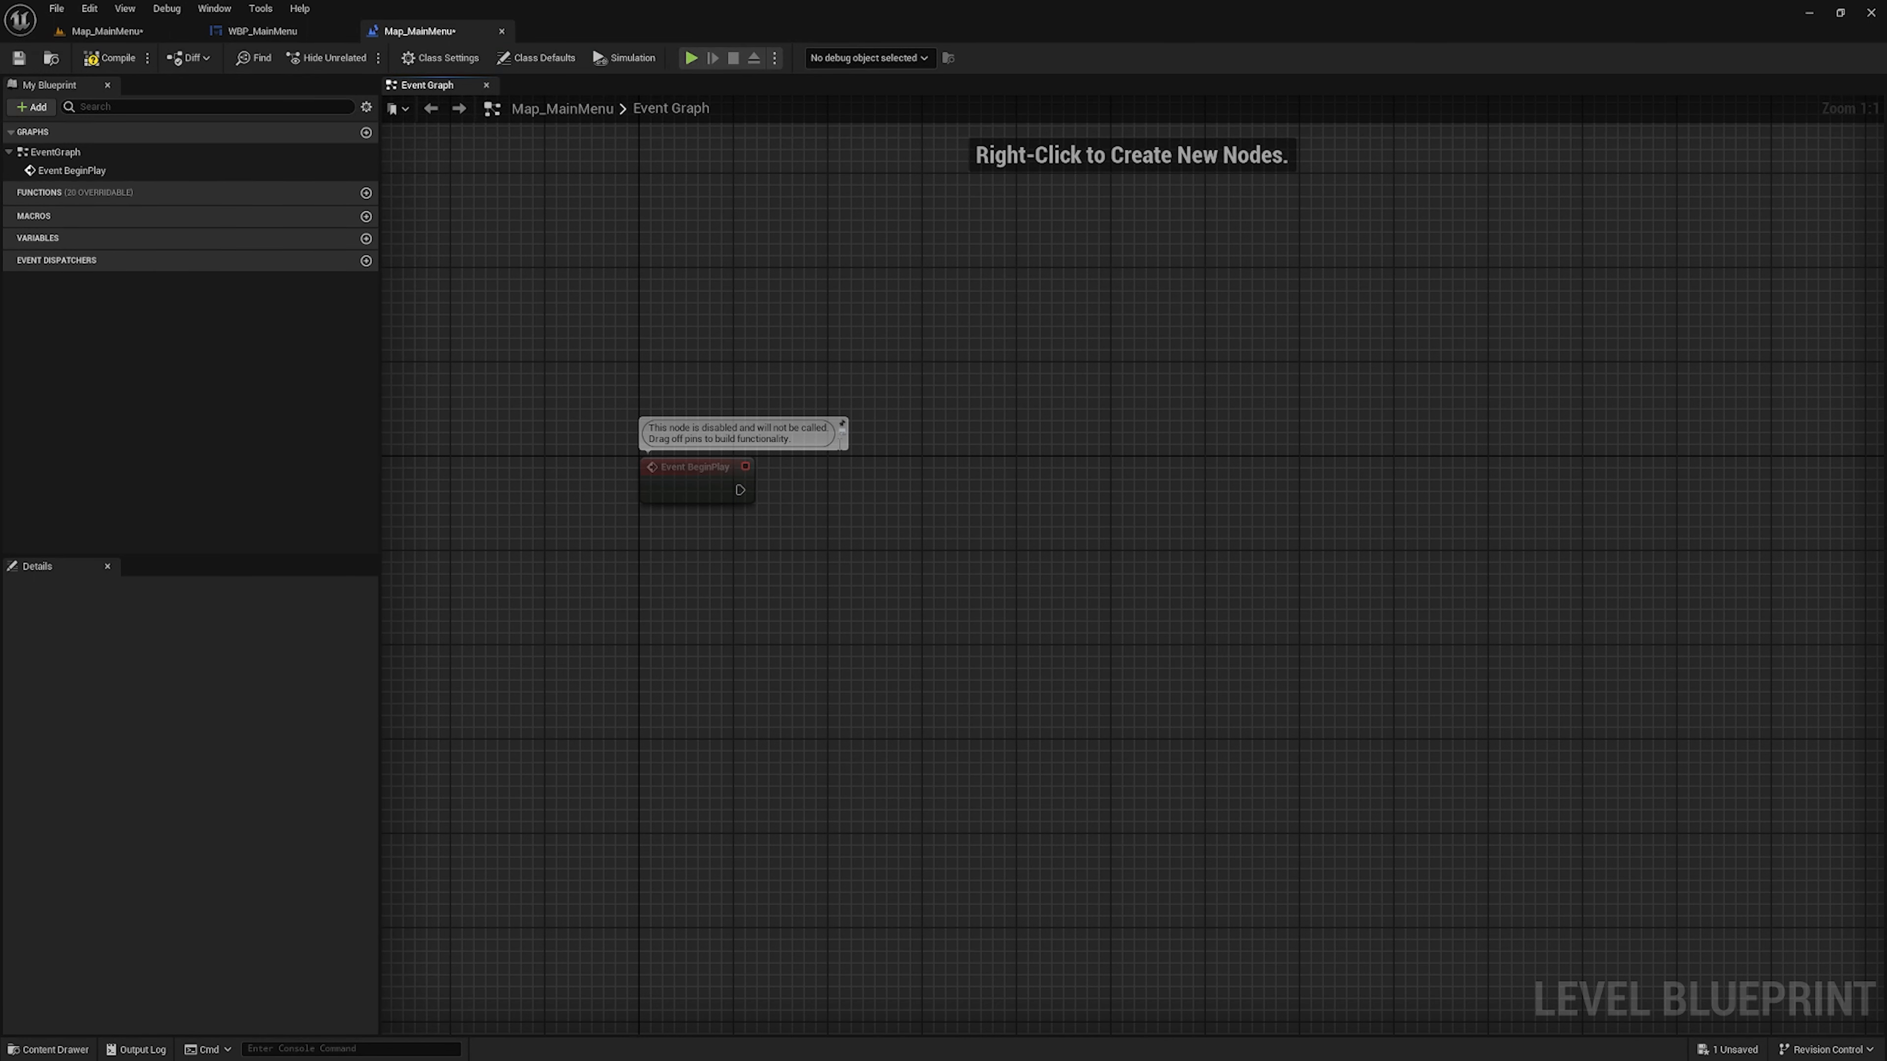
click(842, 428)
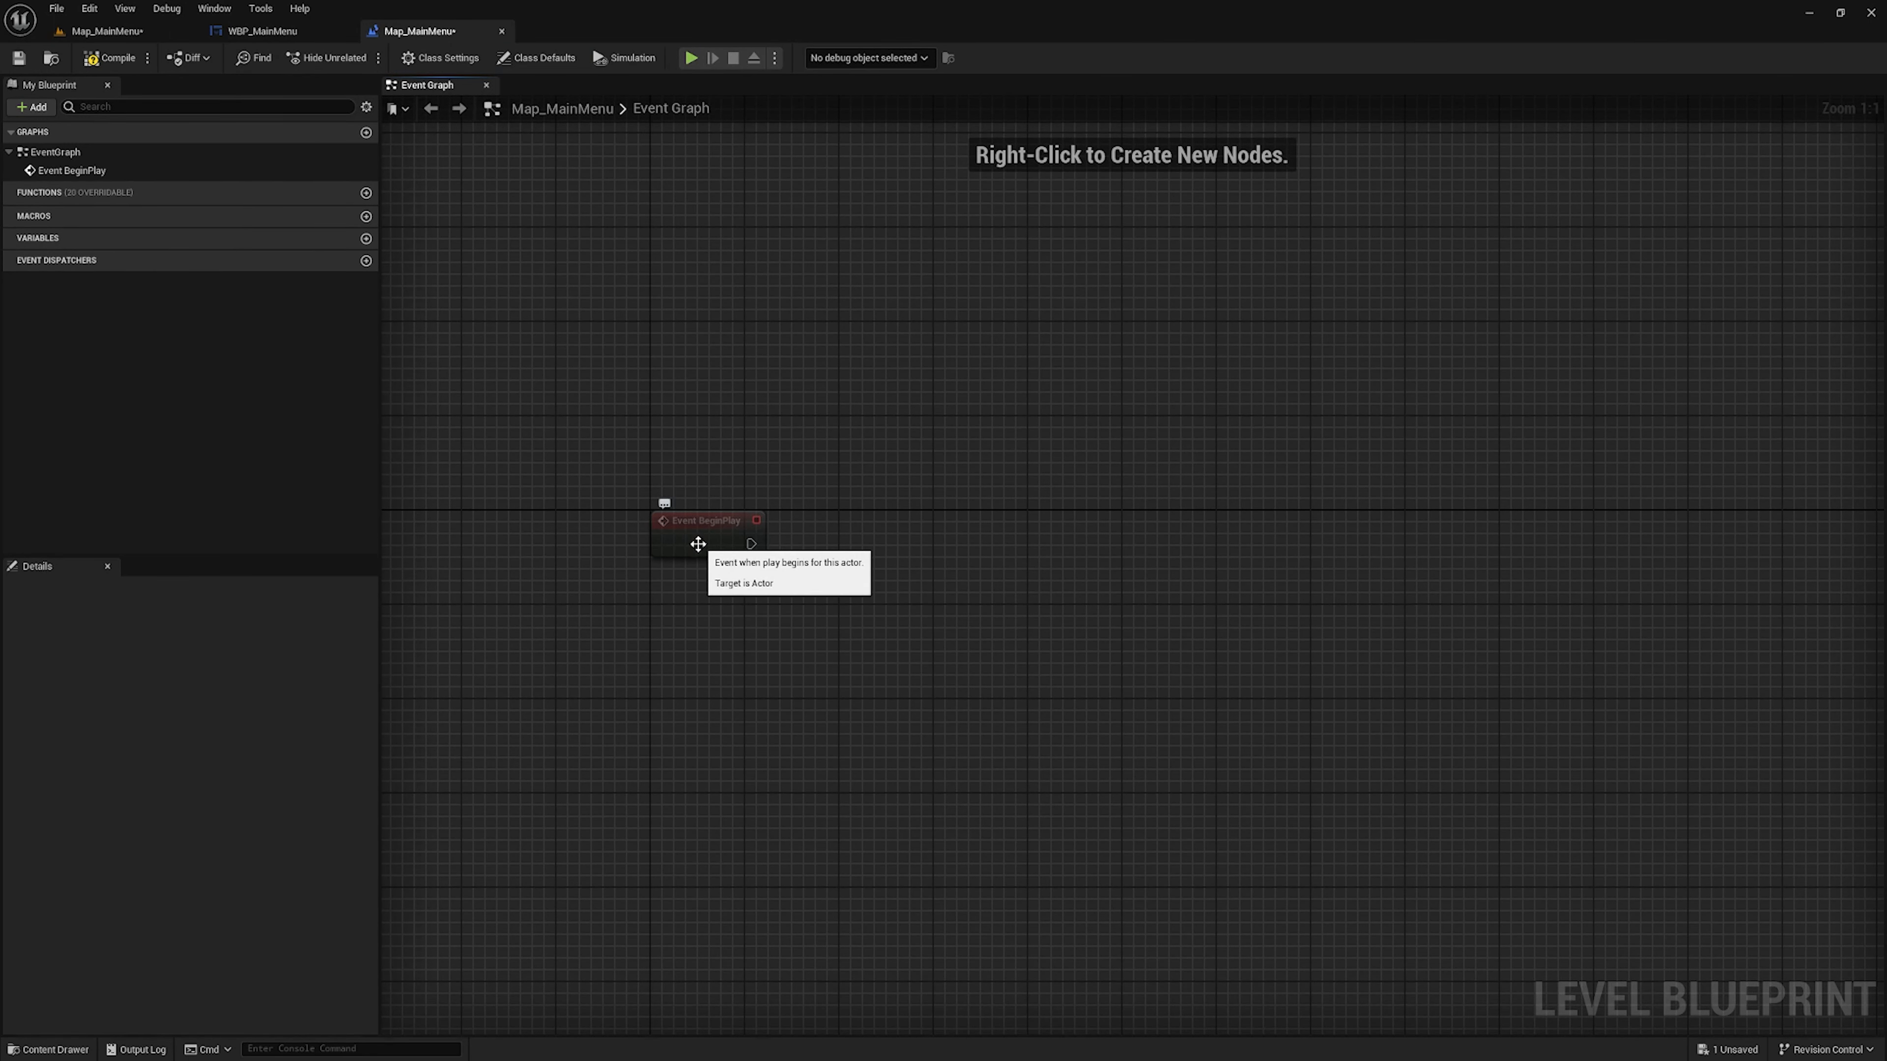
click(698, 542)
Add a Create Widget node executed from Event BeginPlay and align it with the event
drag(753, 543, 874, 543)
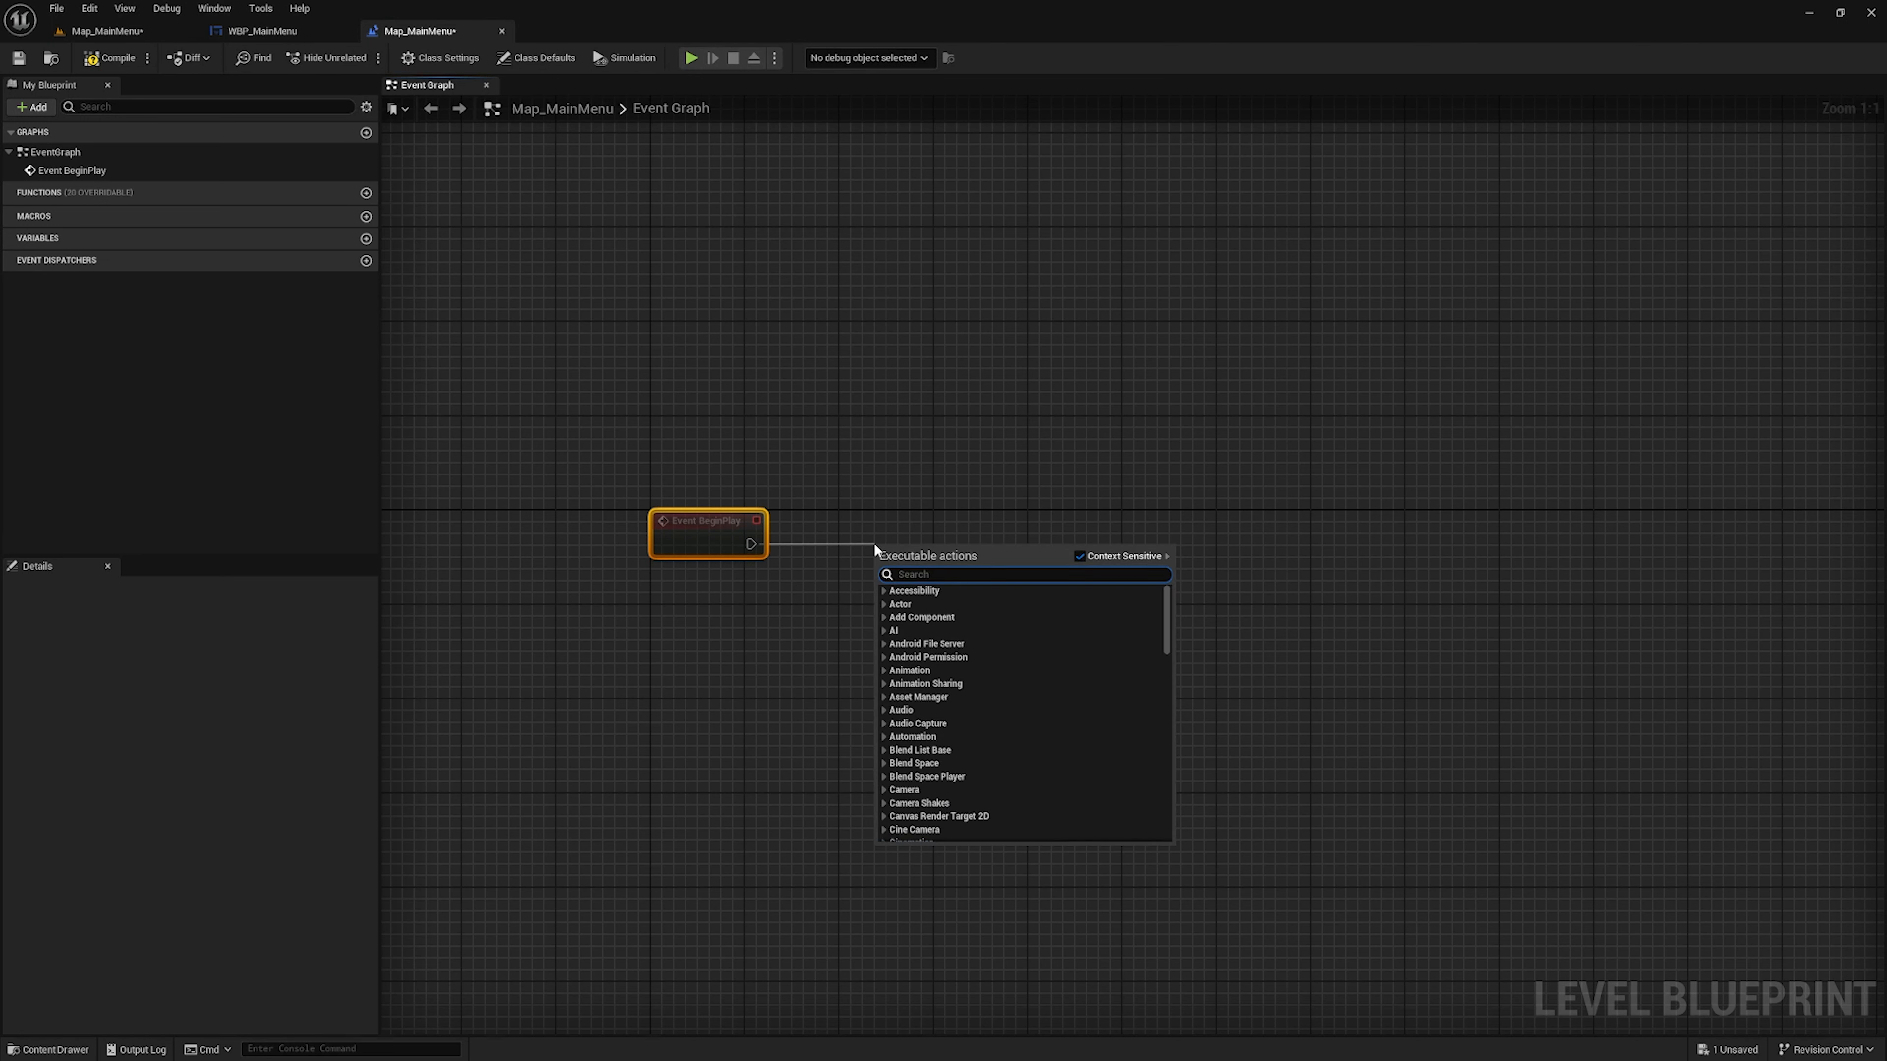
text(create w)
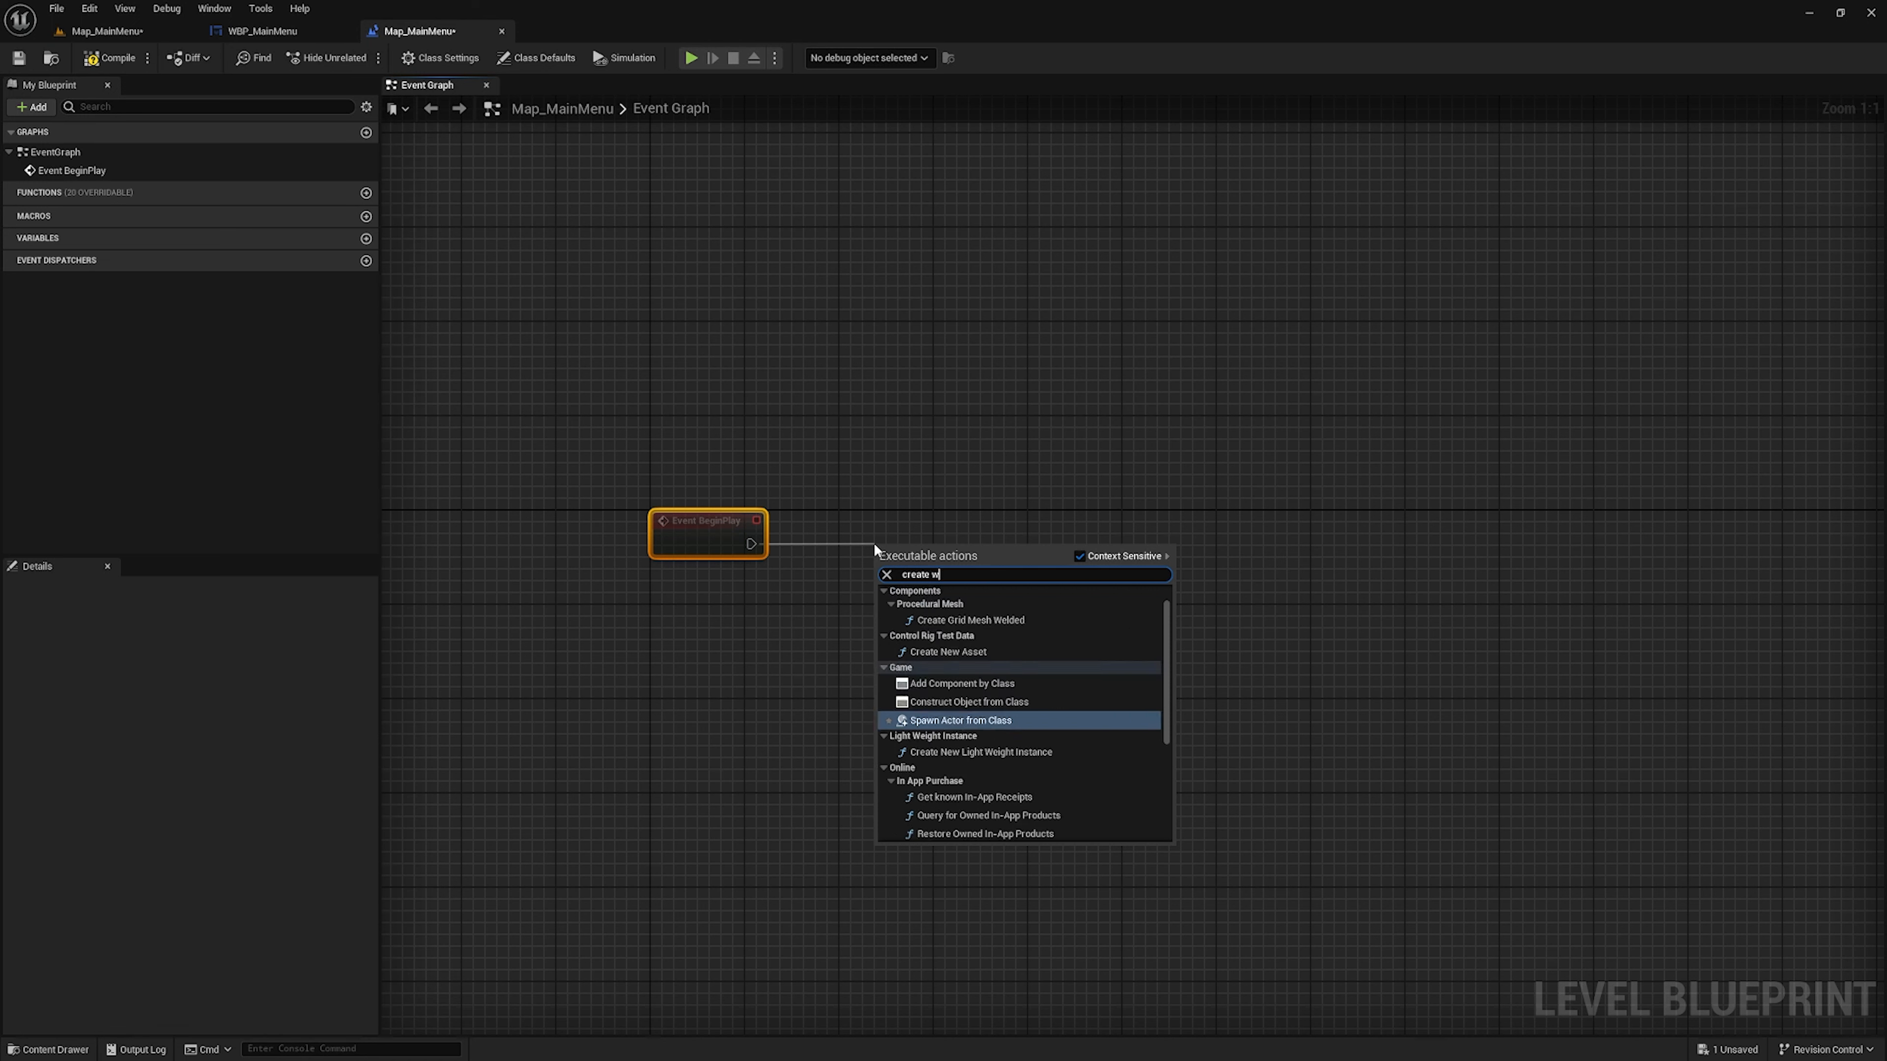
text(idget)
key(Return)
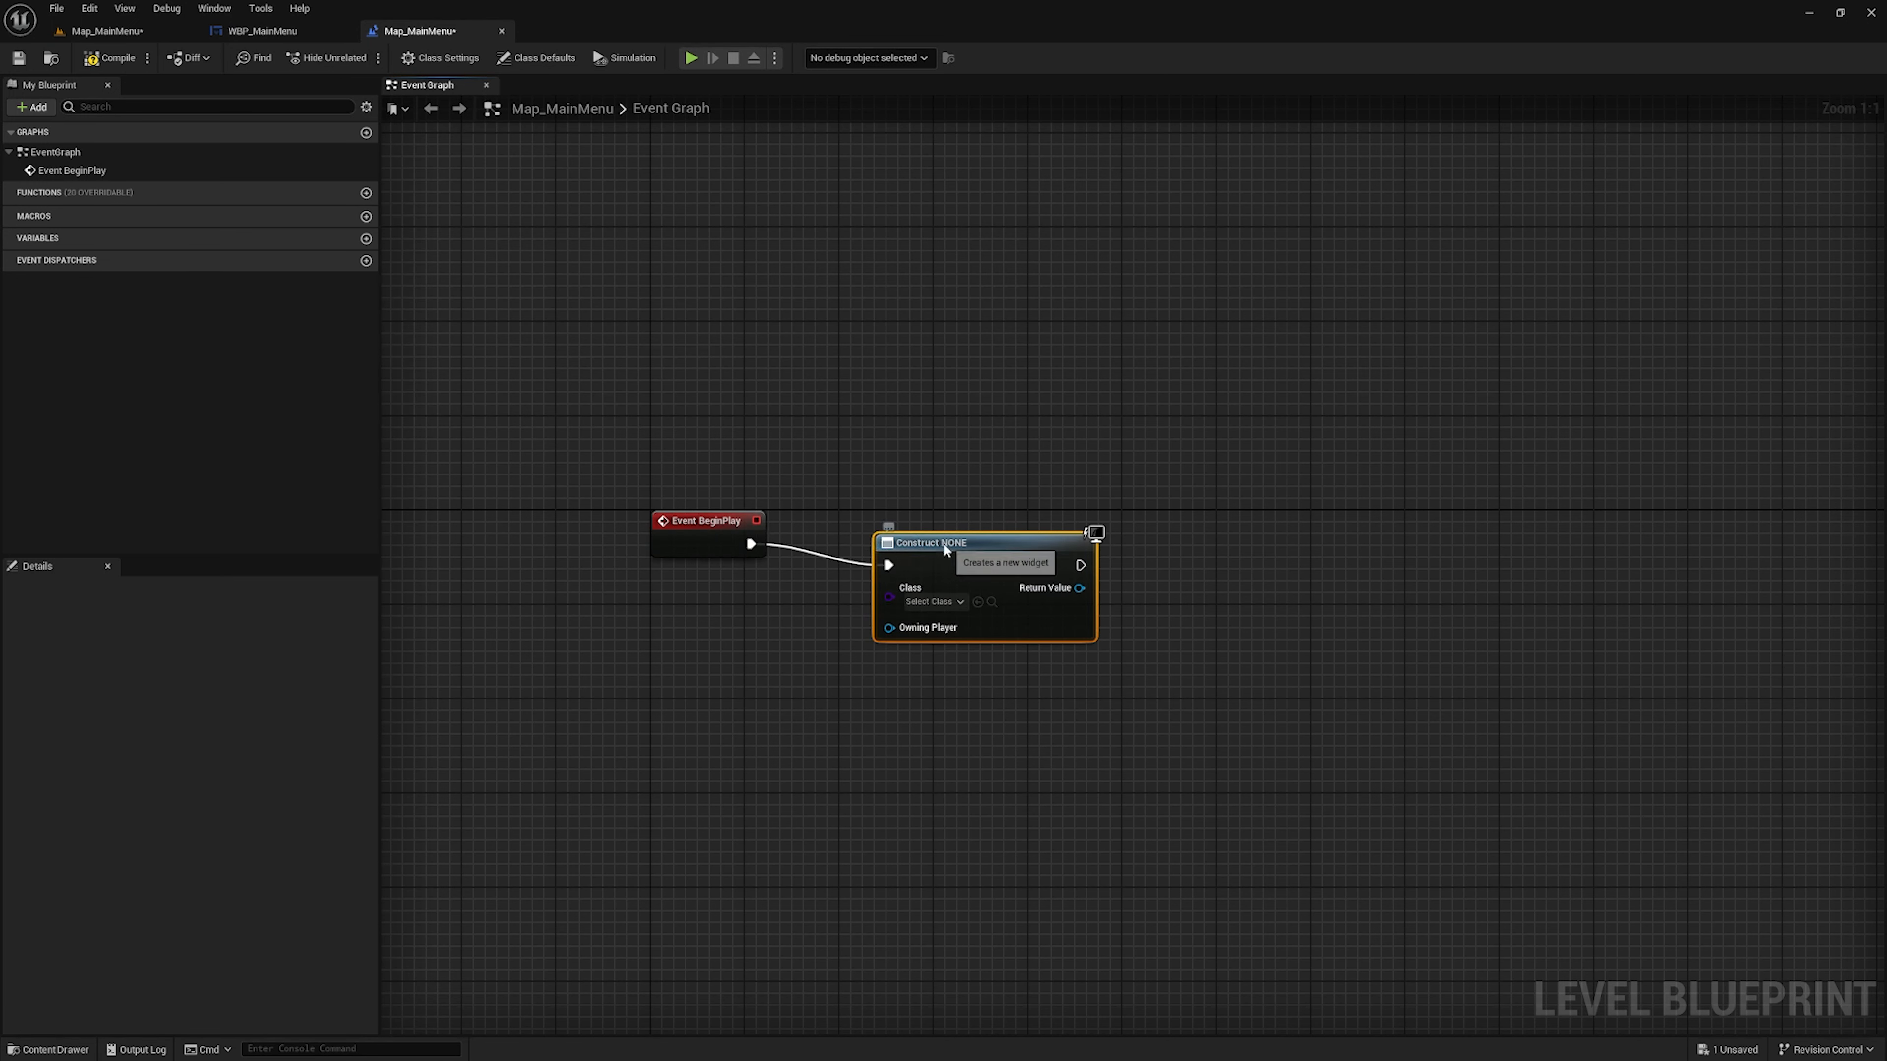
drag(945, 548, 933, 524)
Set the Create Widget node's class to WBP_MainMenu
click(925, 578)
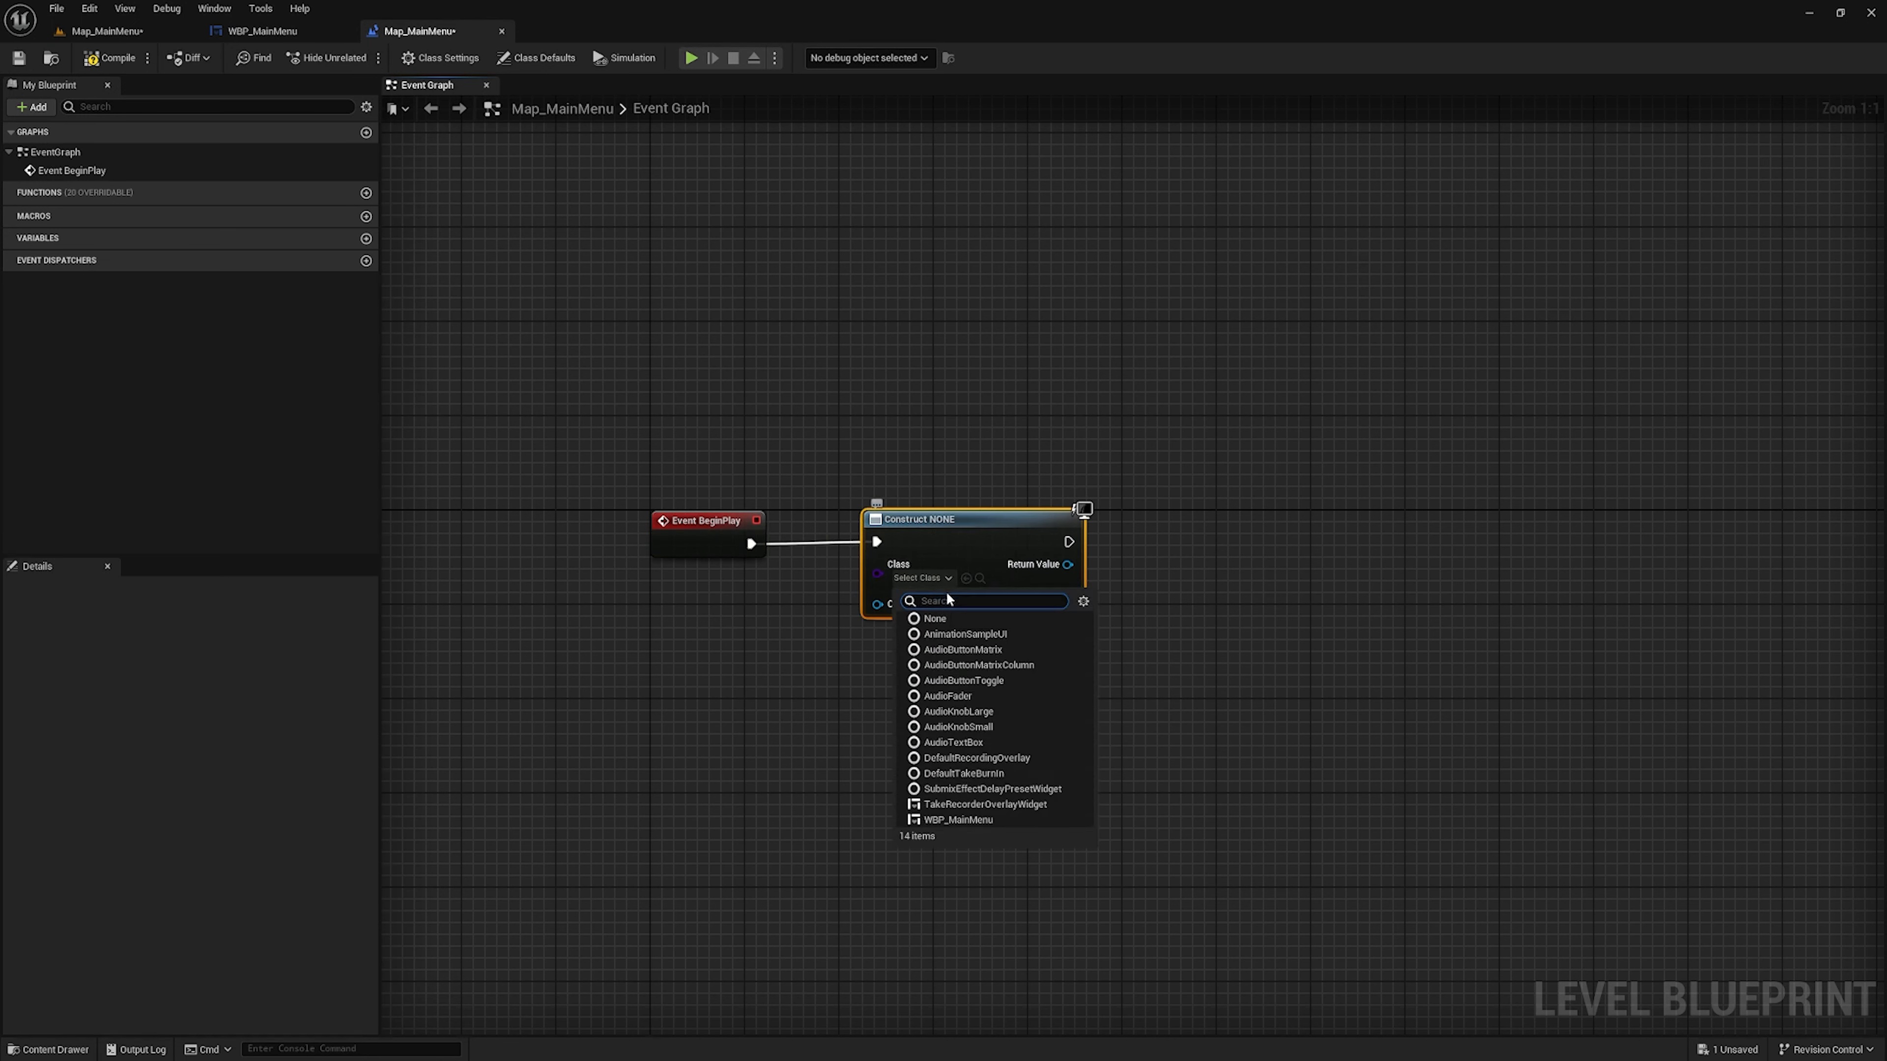
text(main)
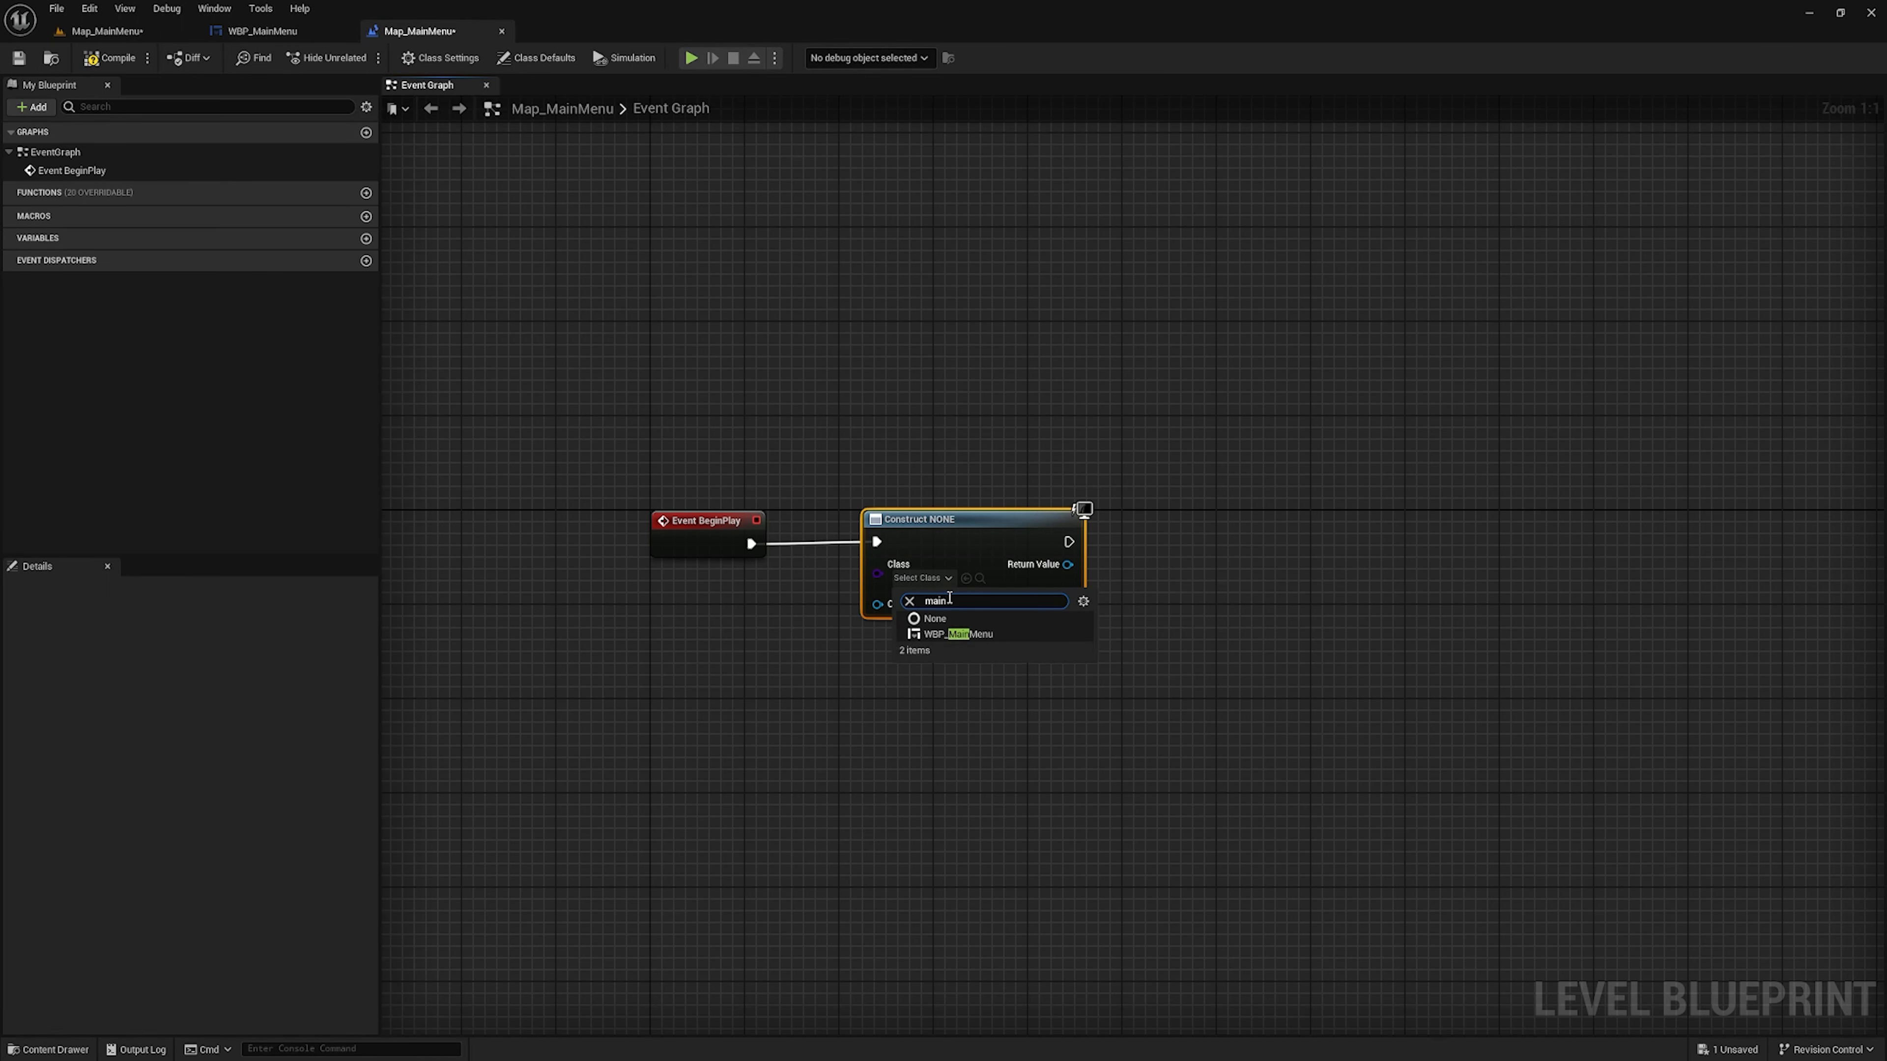
click(977, 634)
Add an Add to Viewport node from the Create Widget node's Return Value and line it up with the chain
right_drag(1214, 624, 912, 669)
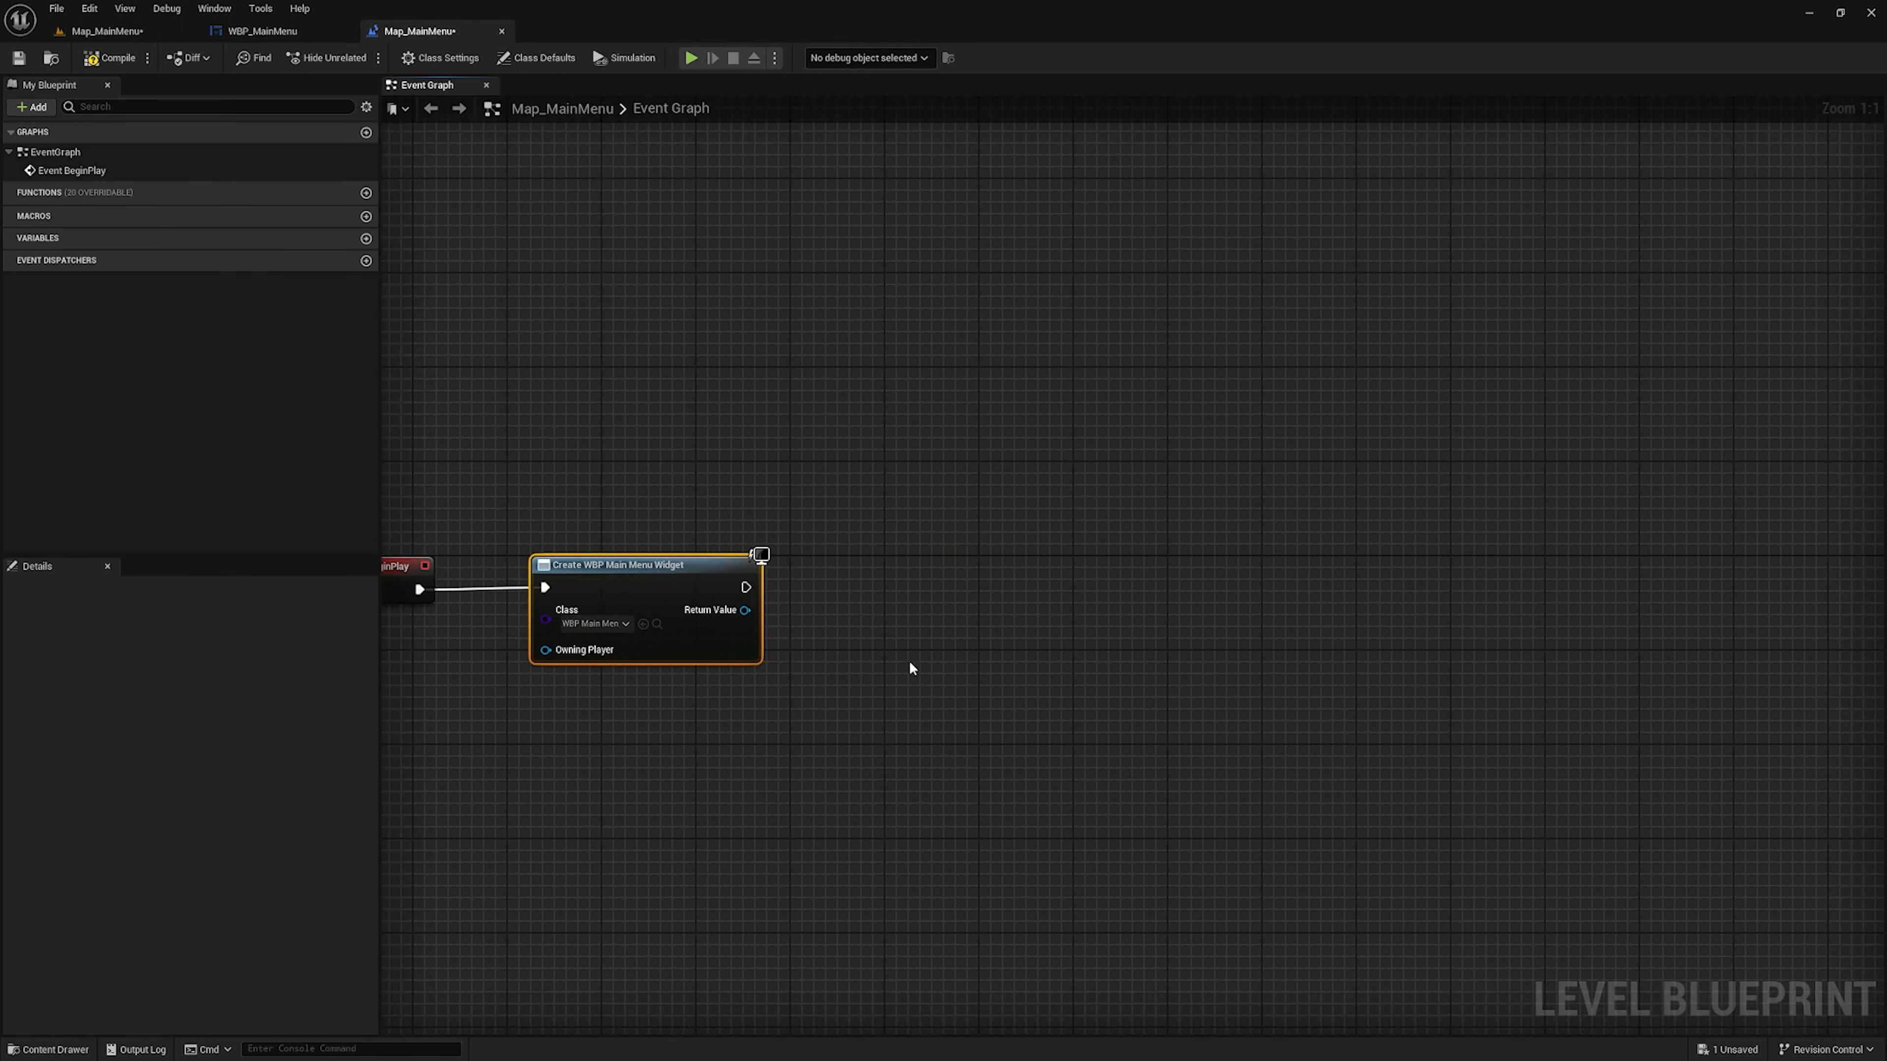
drag(744, 609, 852, 617)
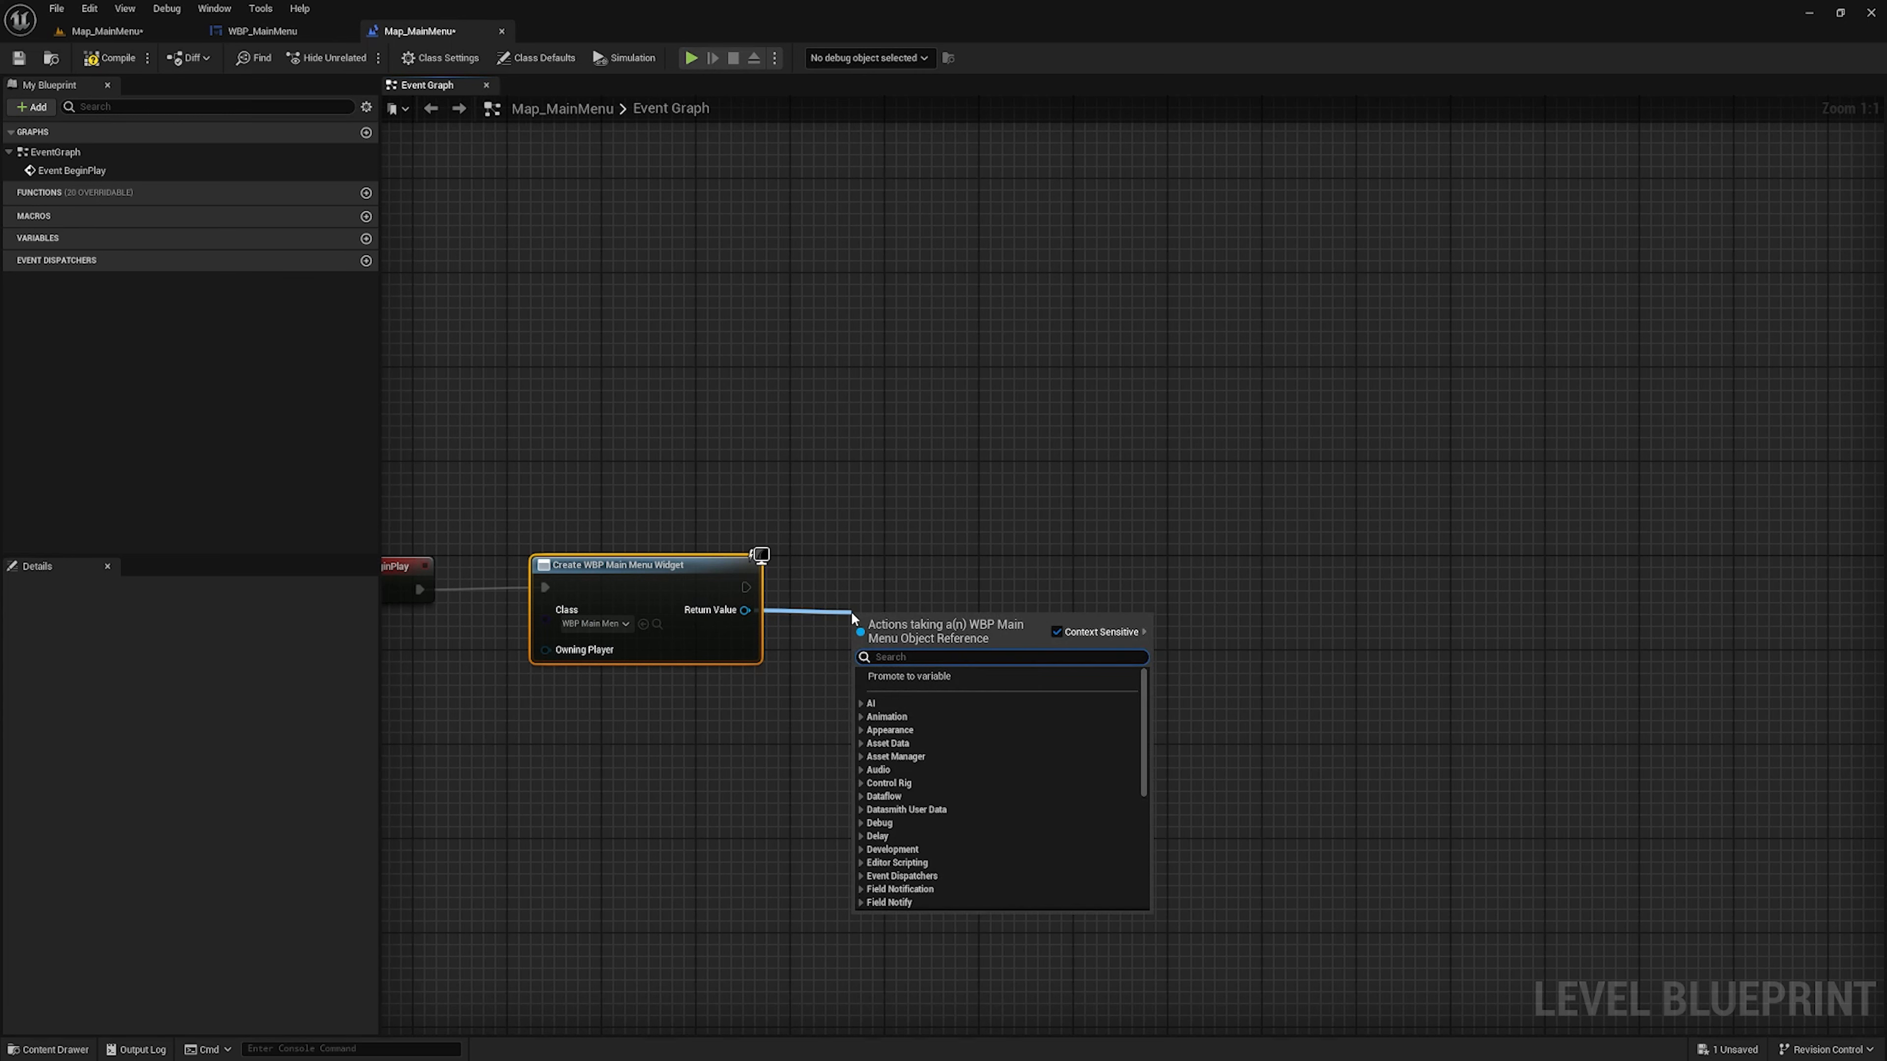
text(ad)
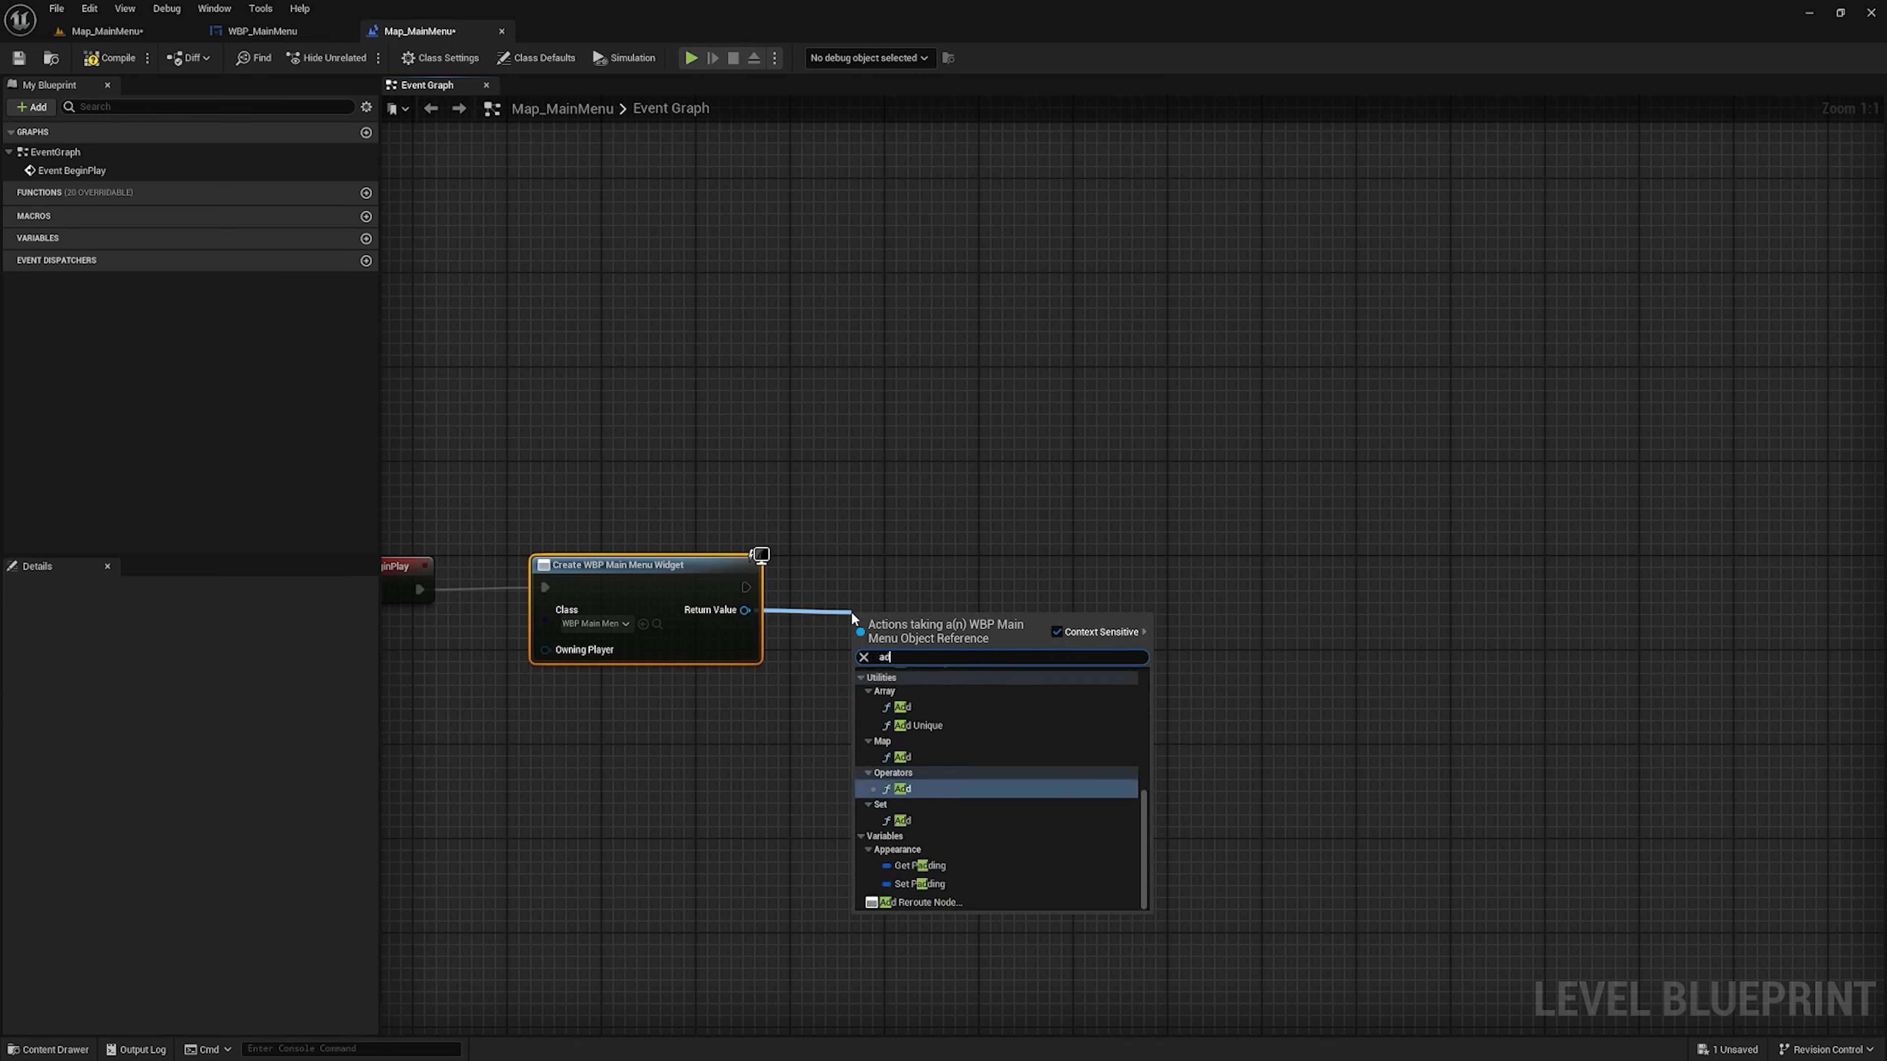
text(d)
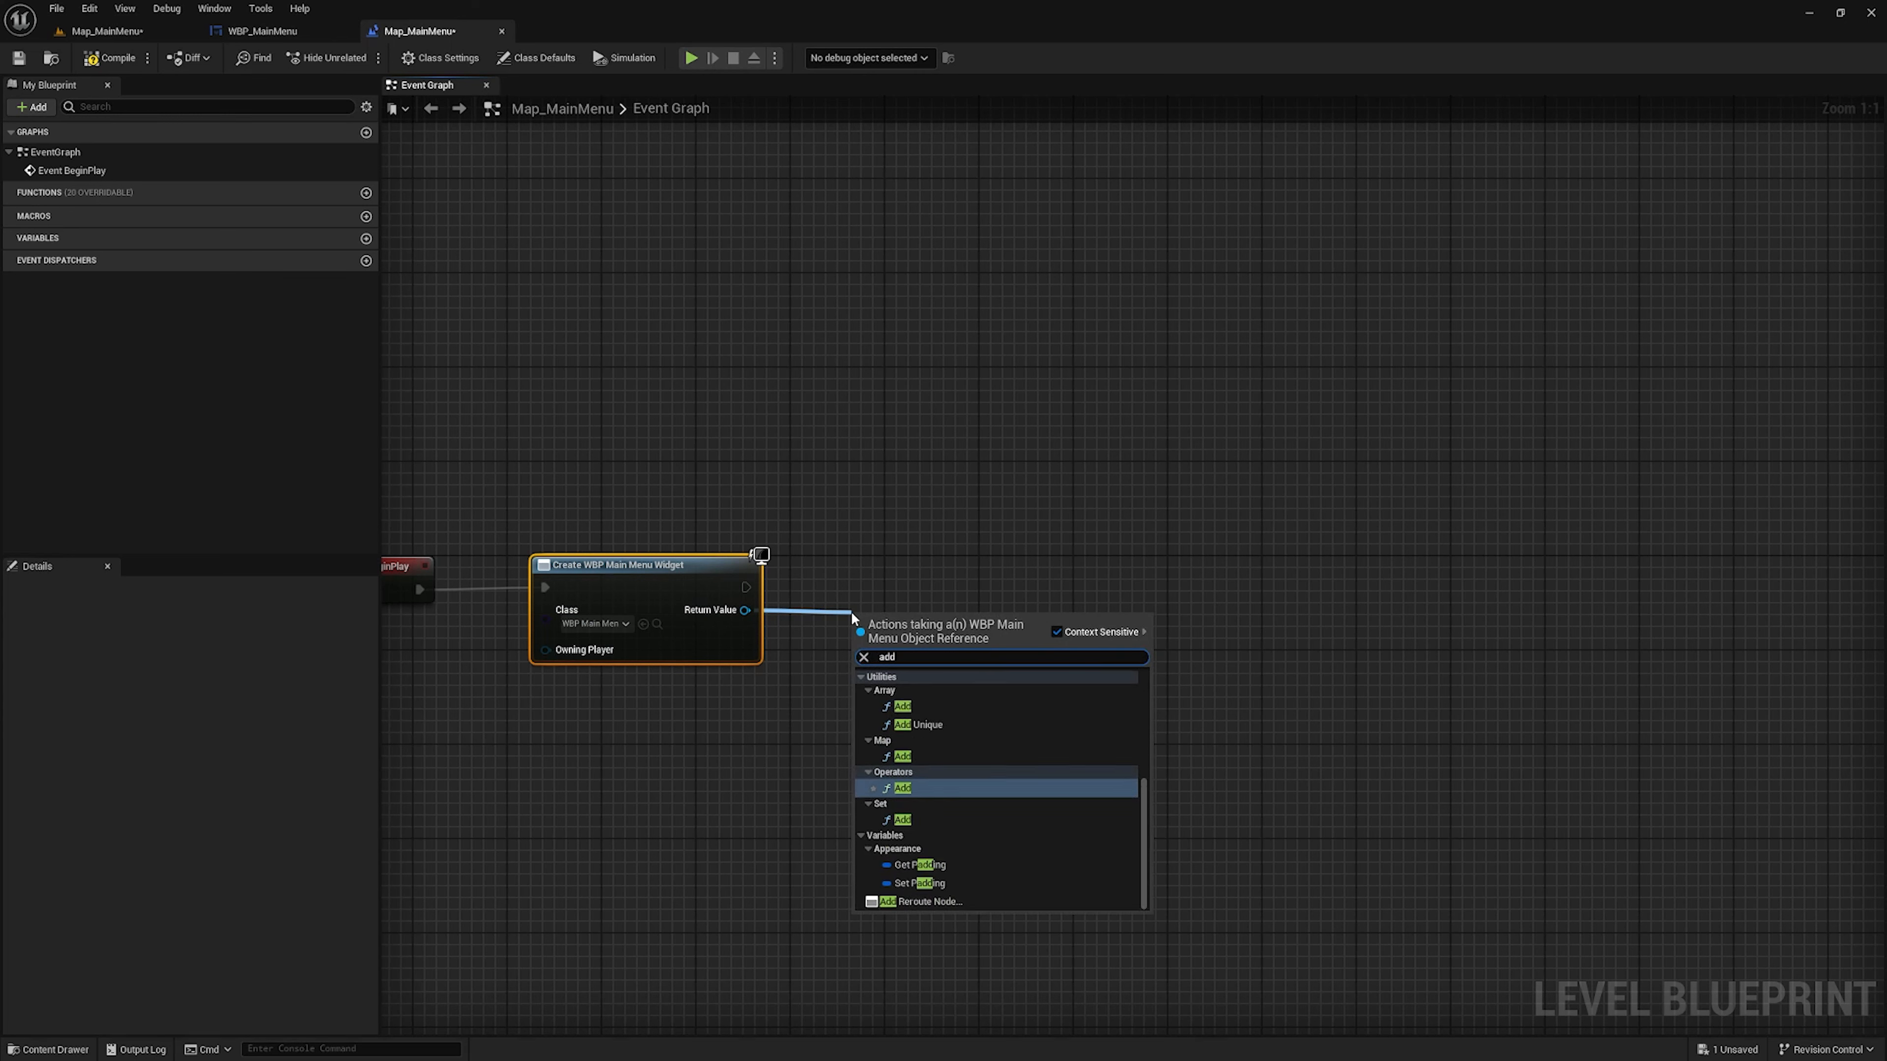
text( to)
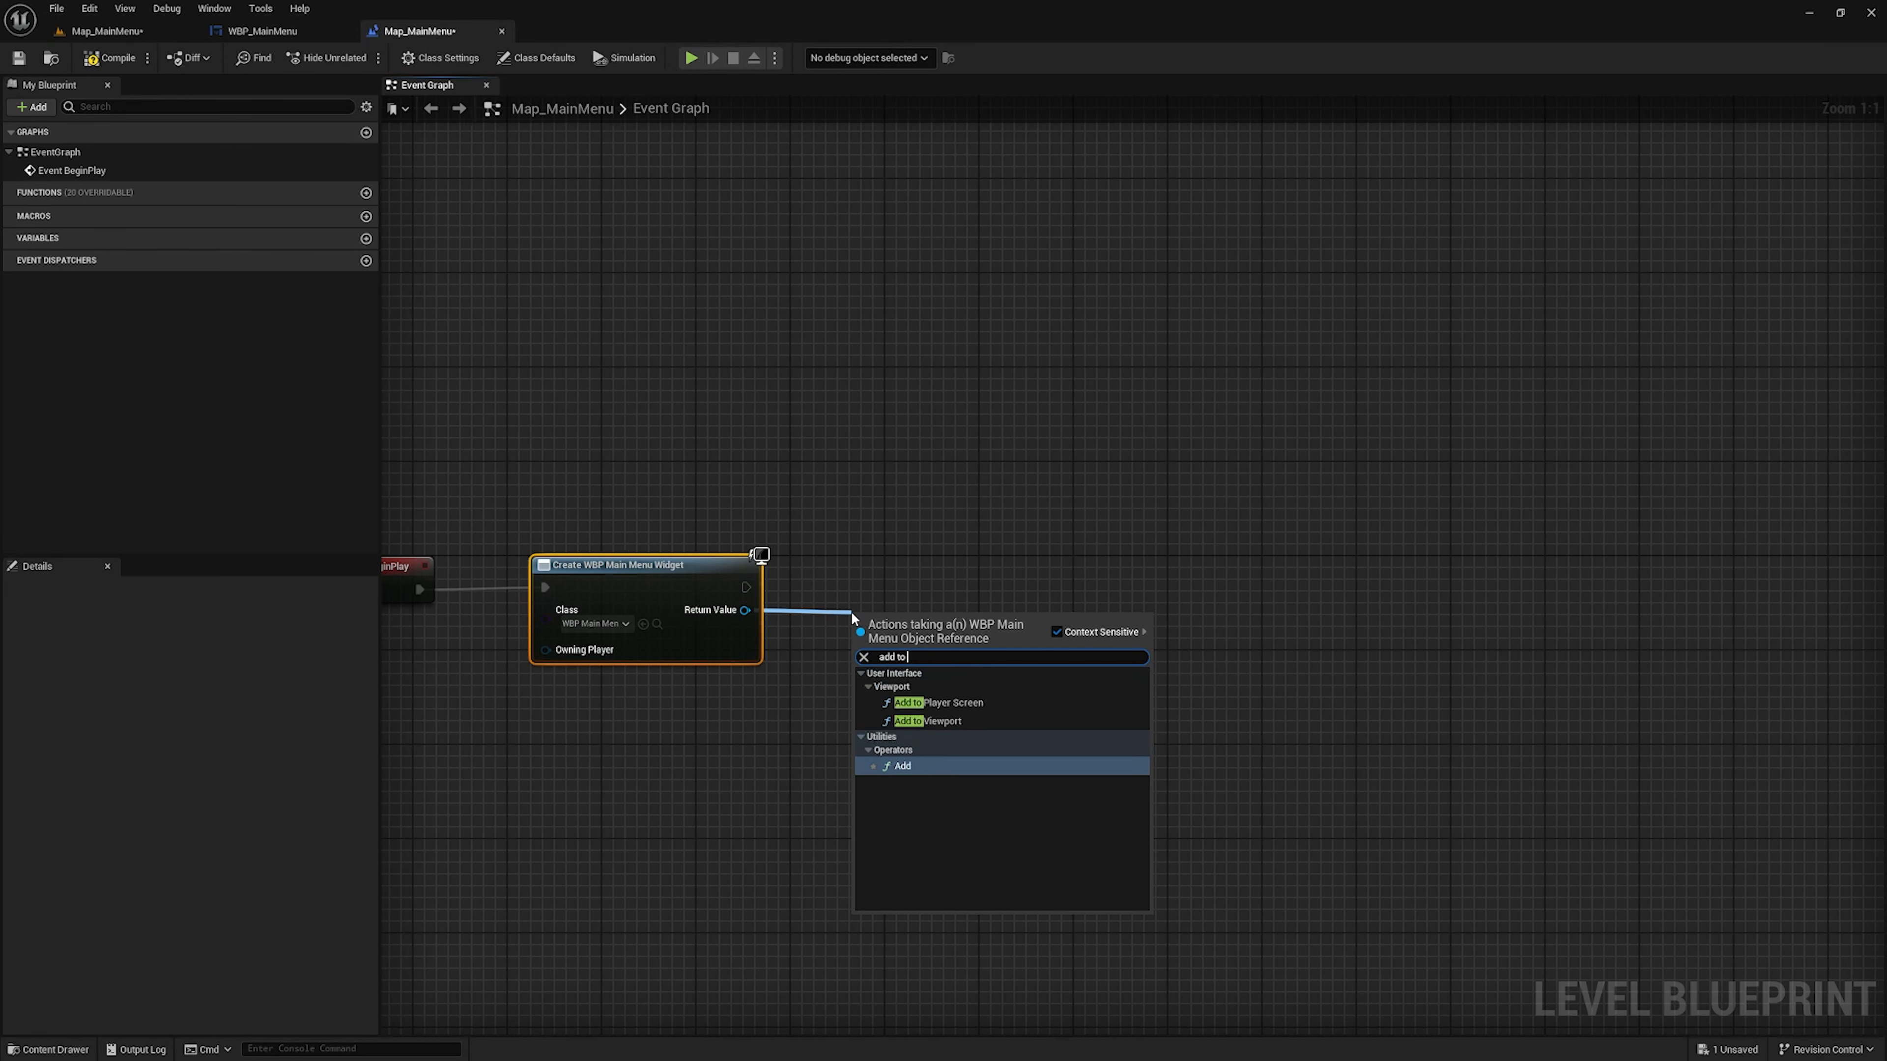
click(929, 721)
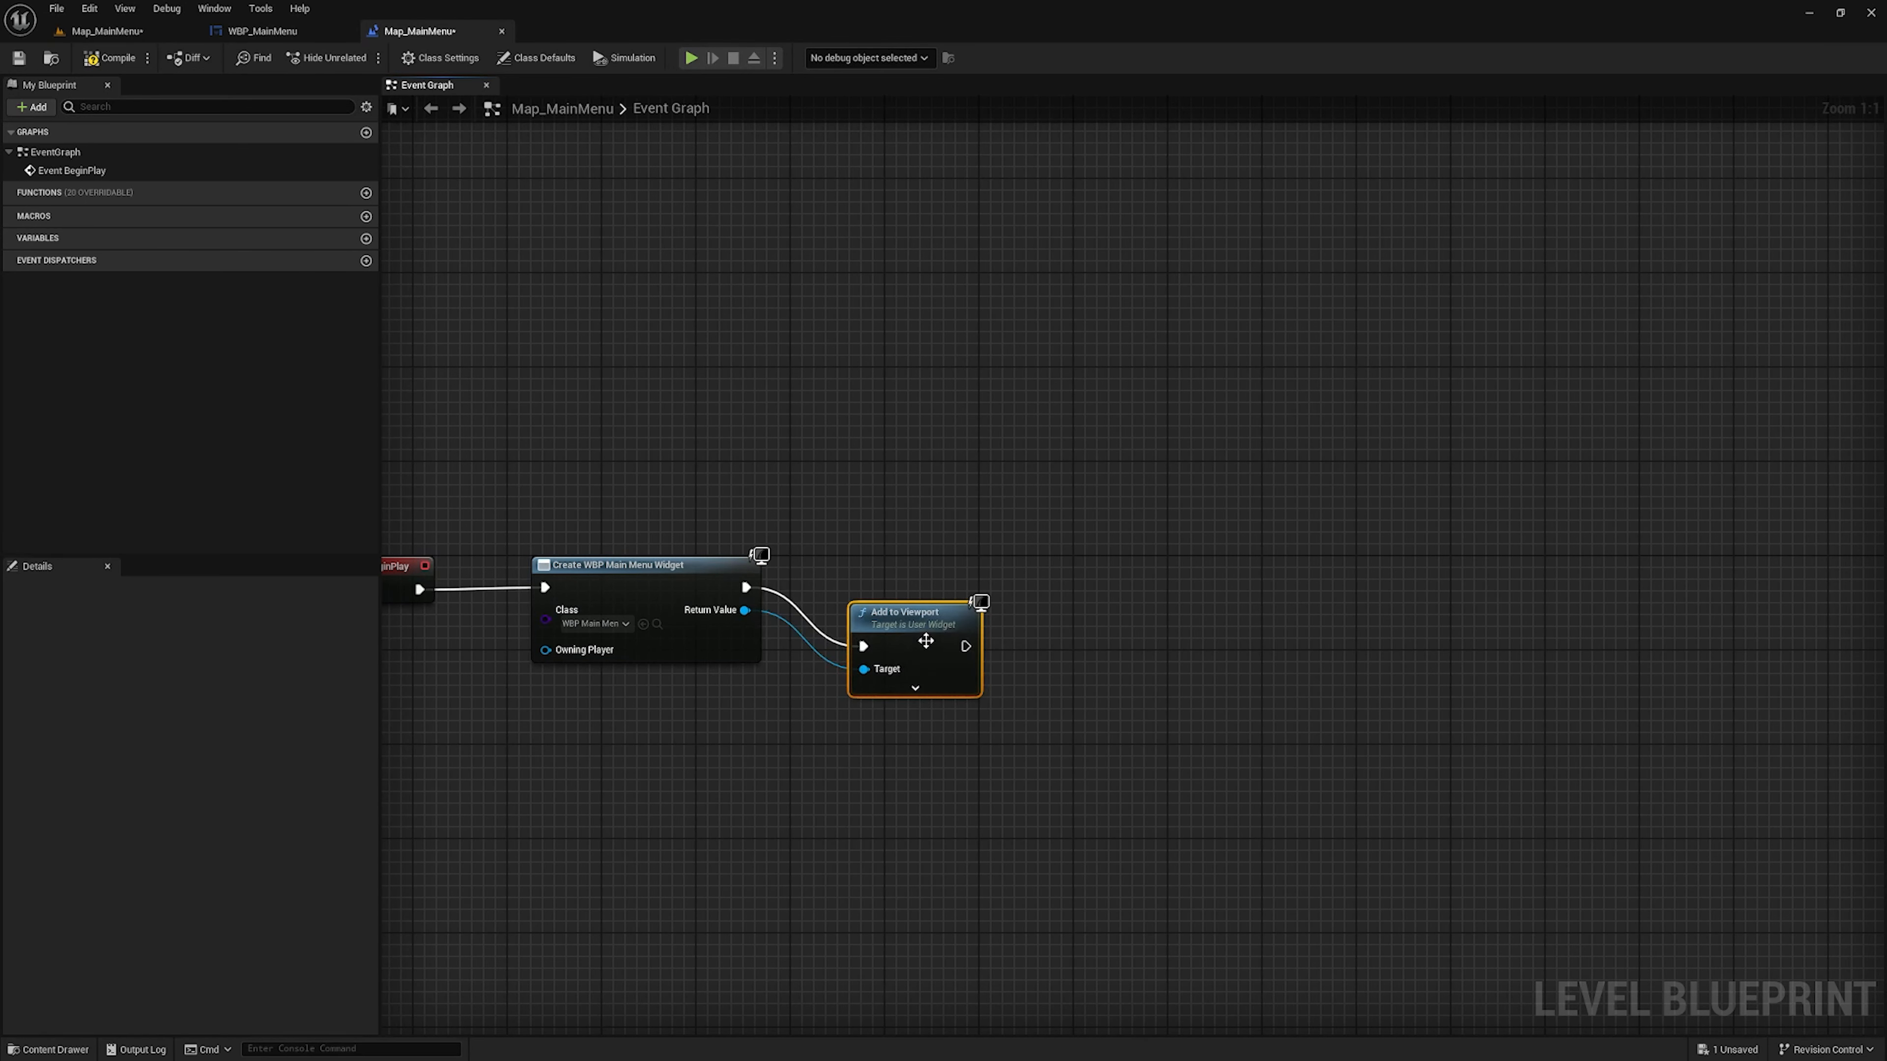
scroll(1023, 628, down, 4)
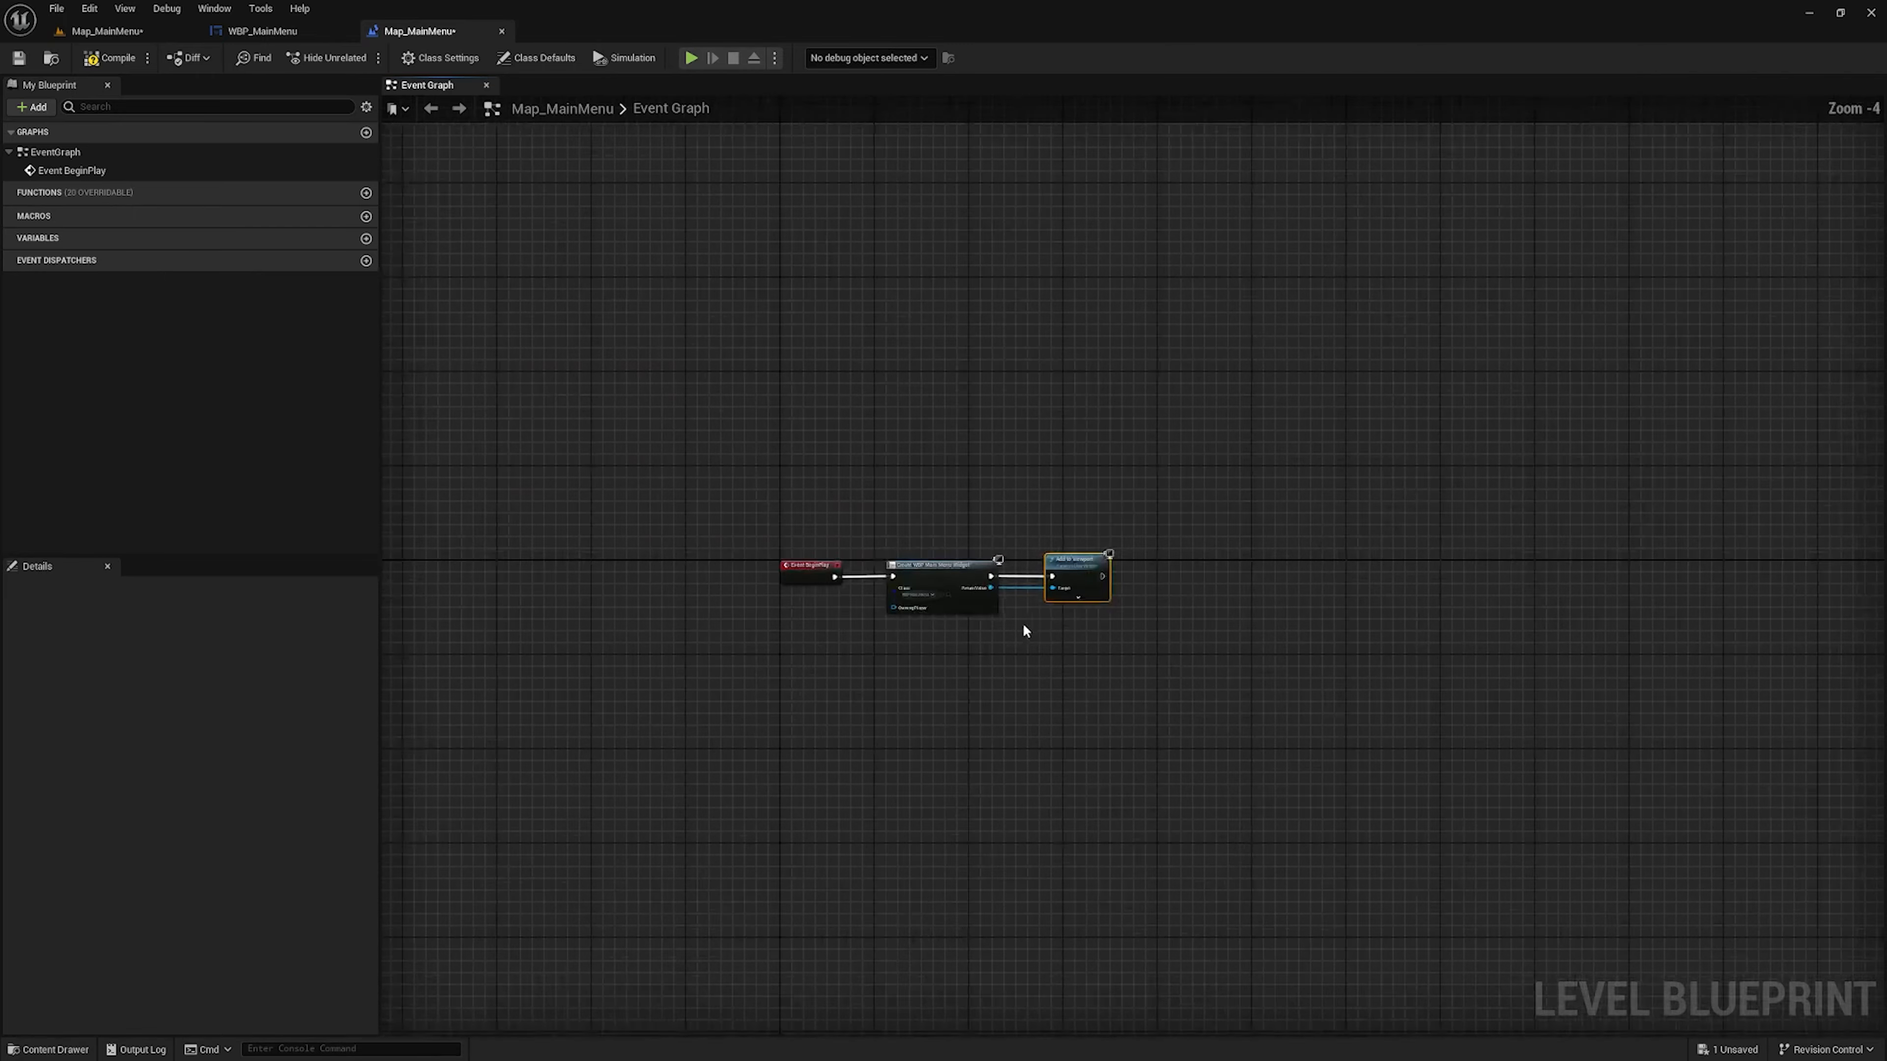
Compile and save the Map_MainMenu level blueprint
click(109, 58)
click(18, 57)
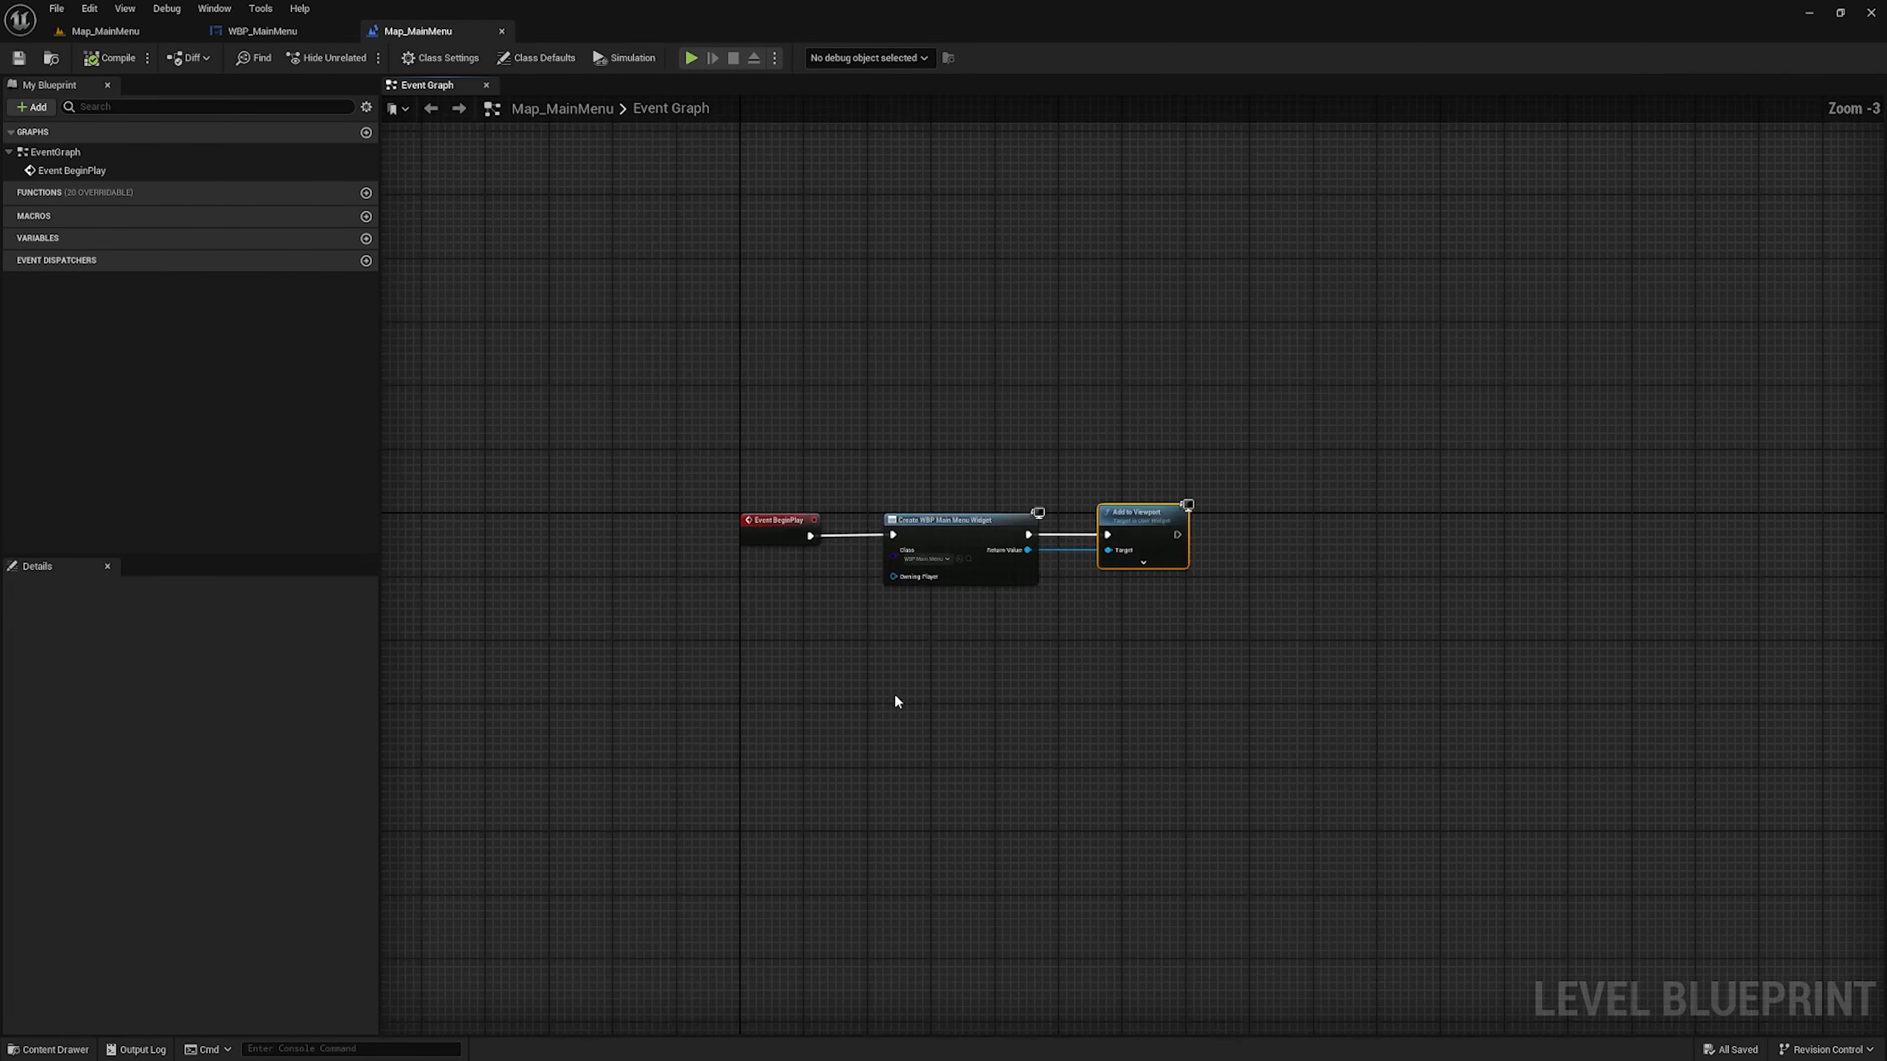
scroll(907, 652, up, 4)
right_drag(906, 652, 775, 632)
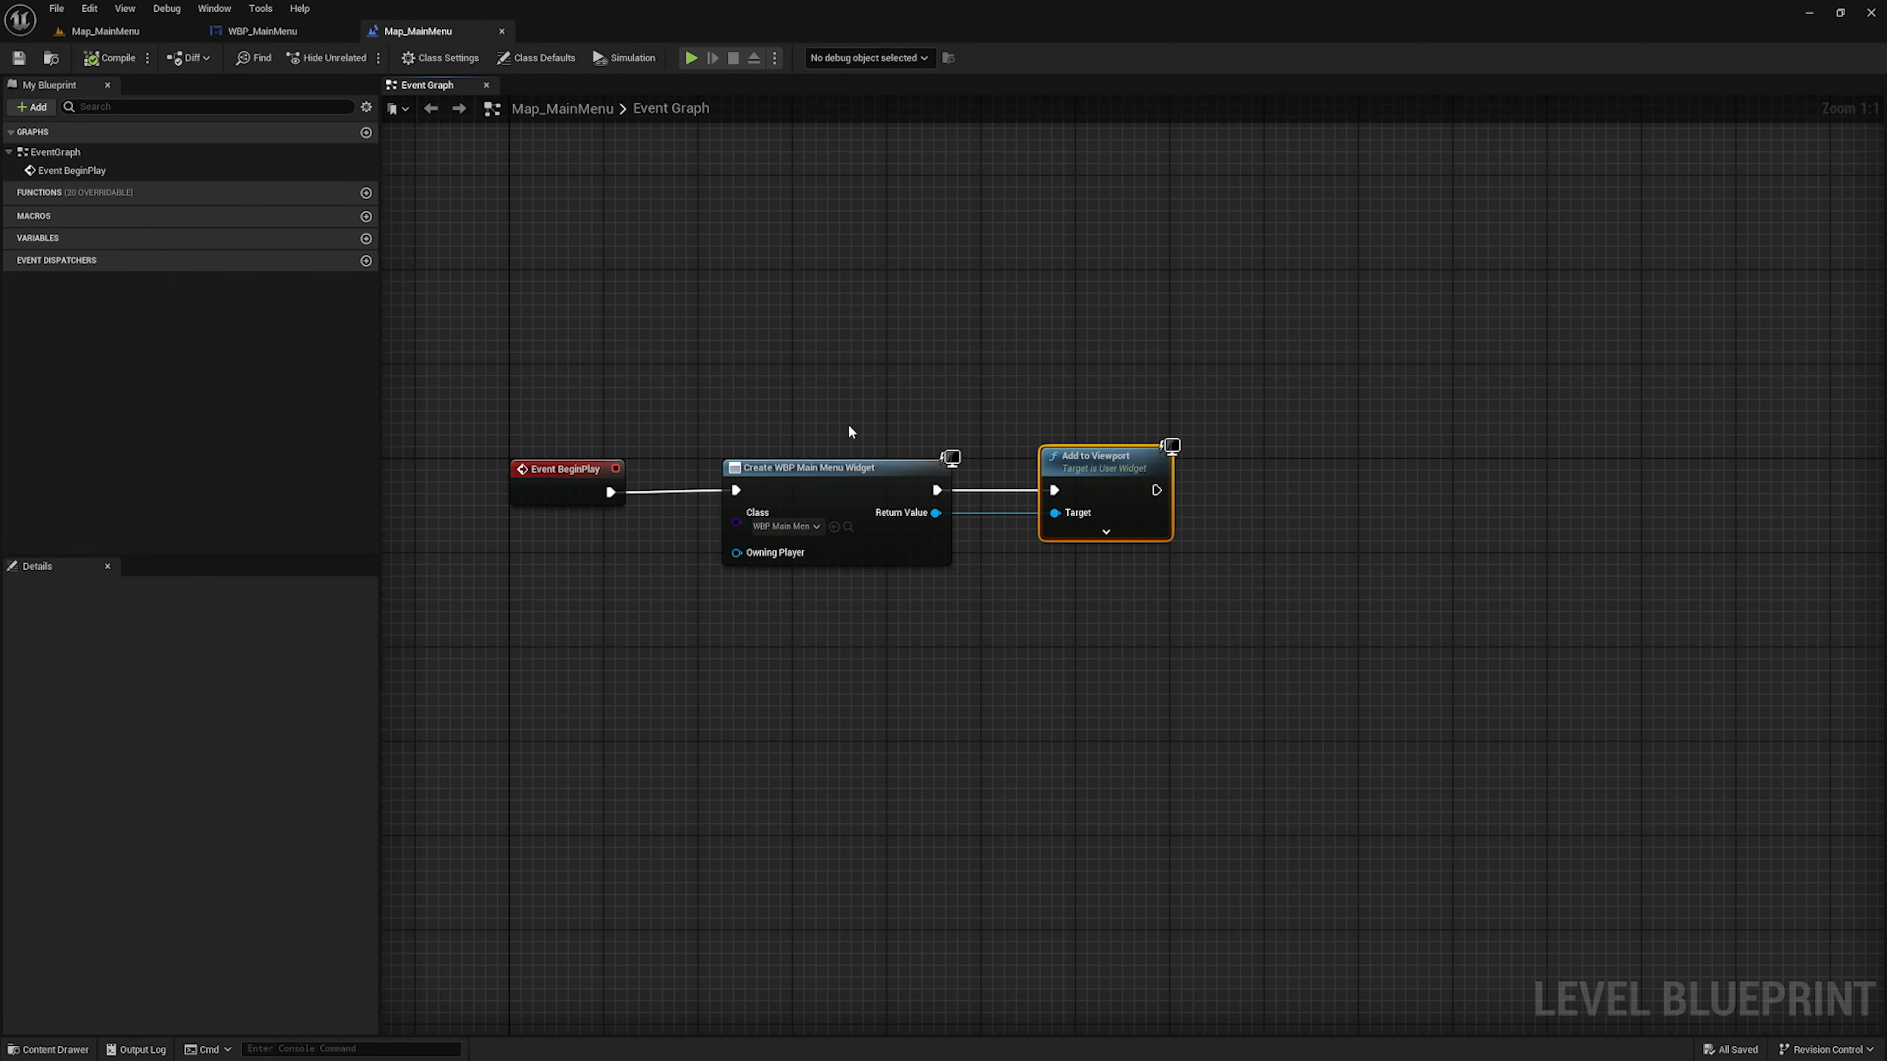
In WBP_MainMenu's event graph, add a Remove from Parent node after the Play chain's Show Mouse Cursor setter and align it
click(232, 31)
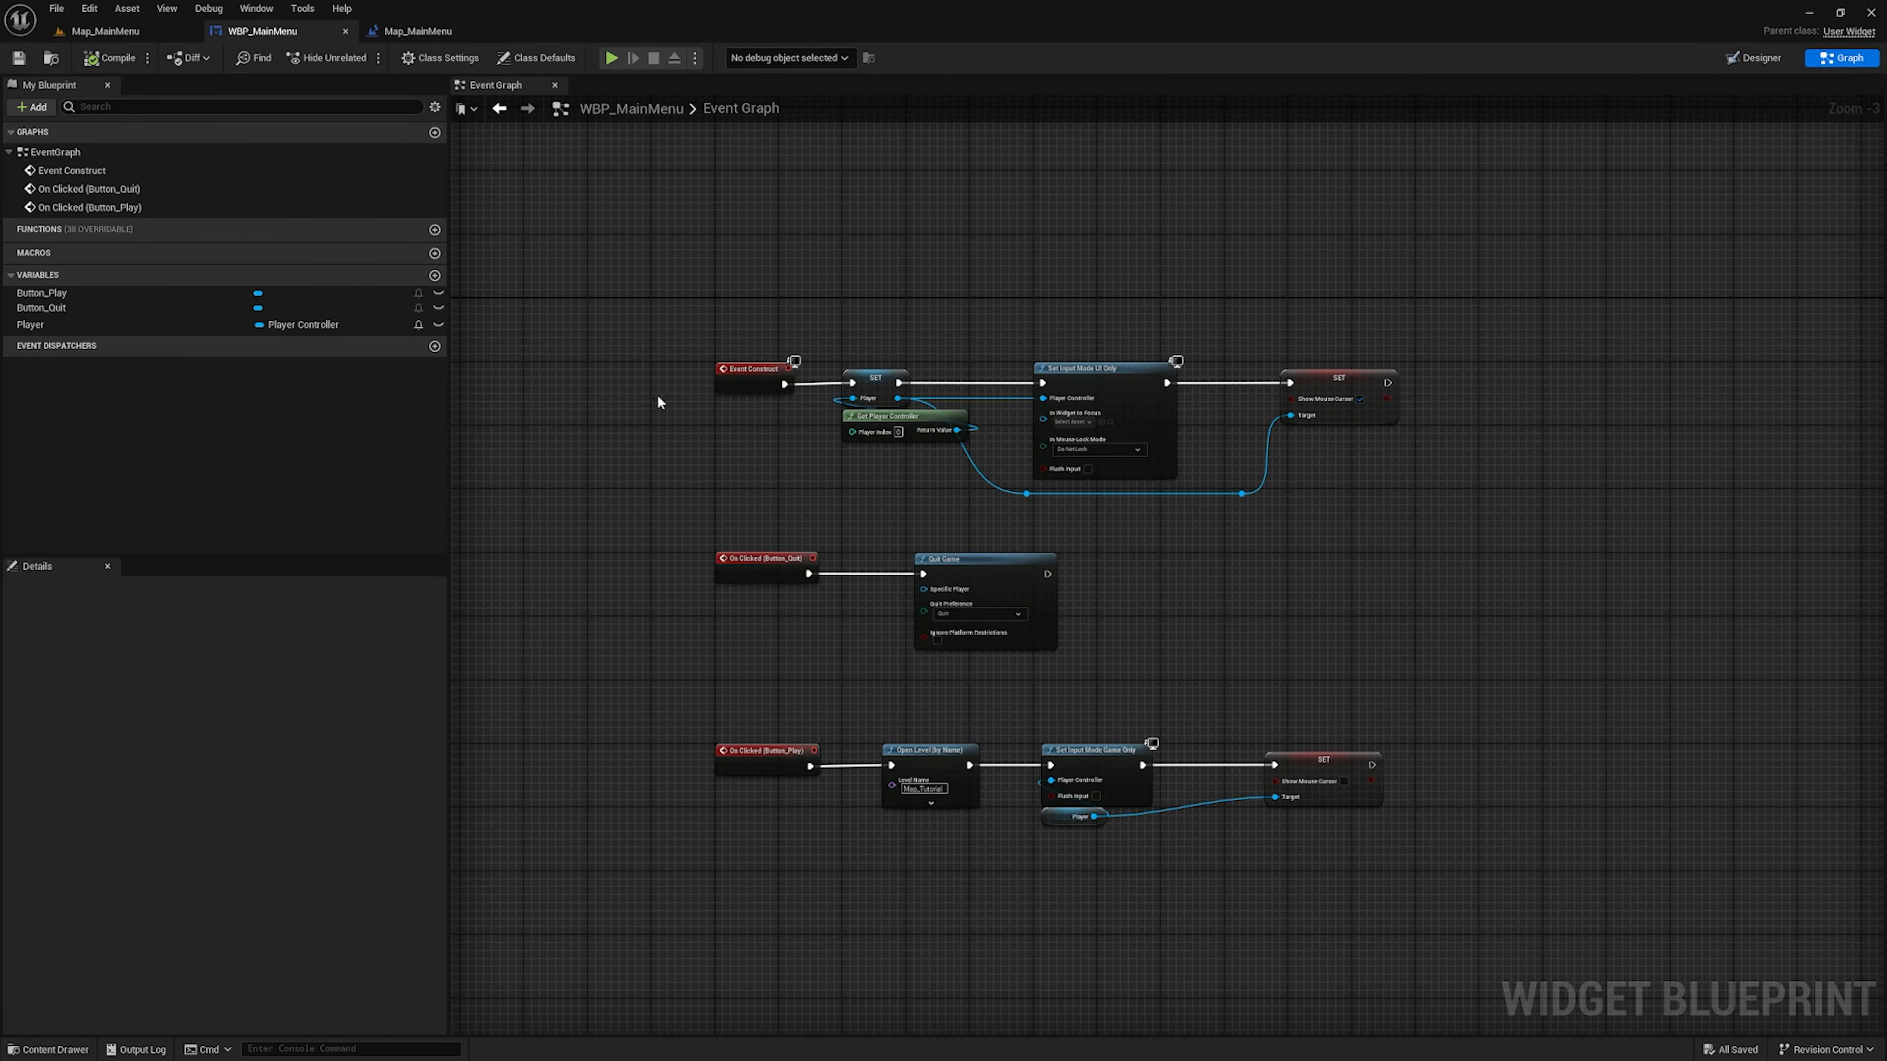
right_drag(733, 506, 756, 427)
right_drag(886, 512, 874, 478)
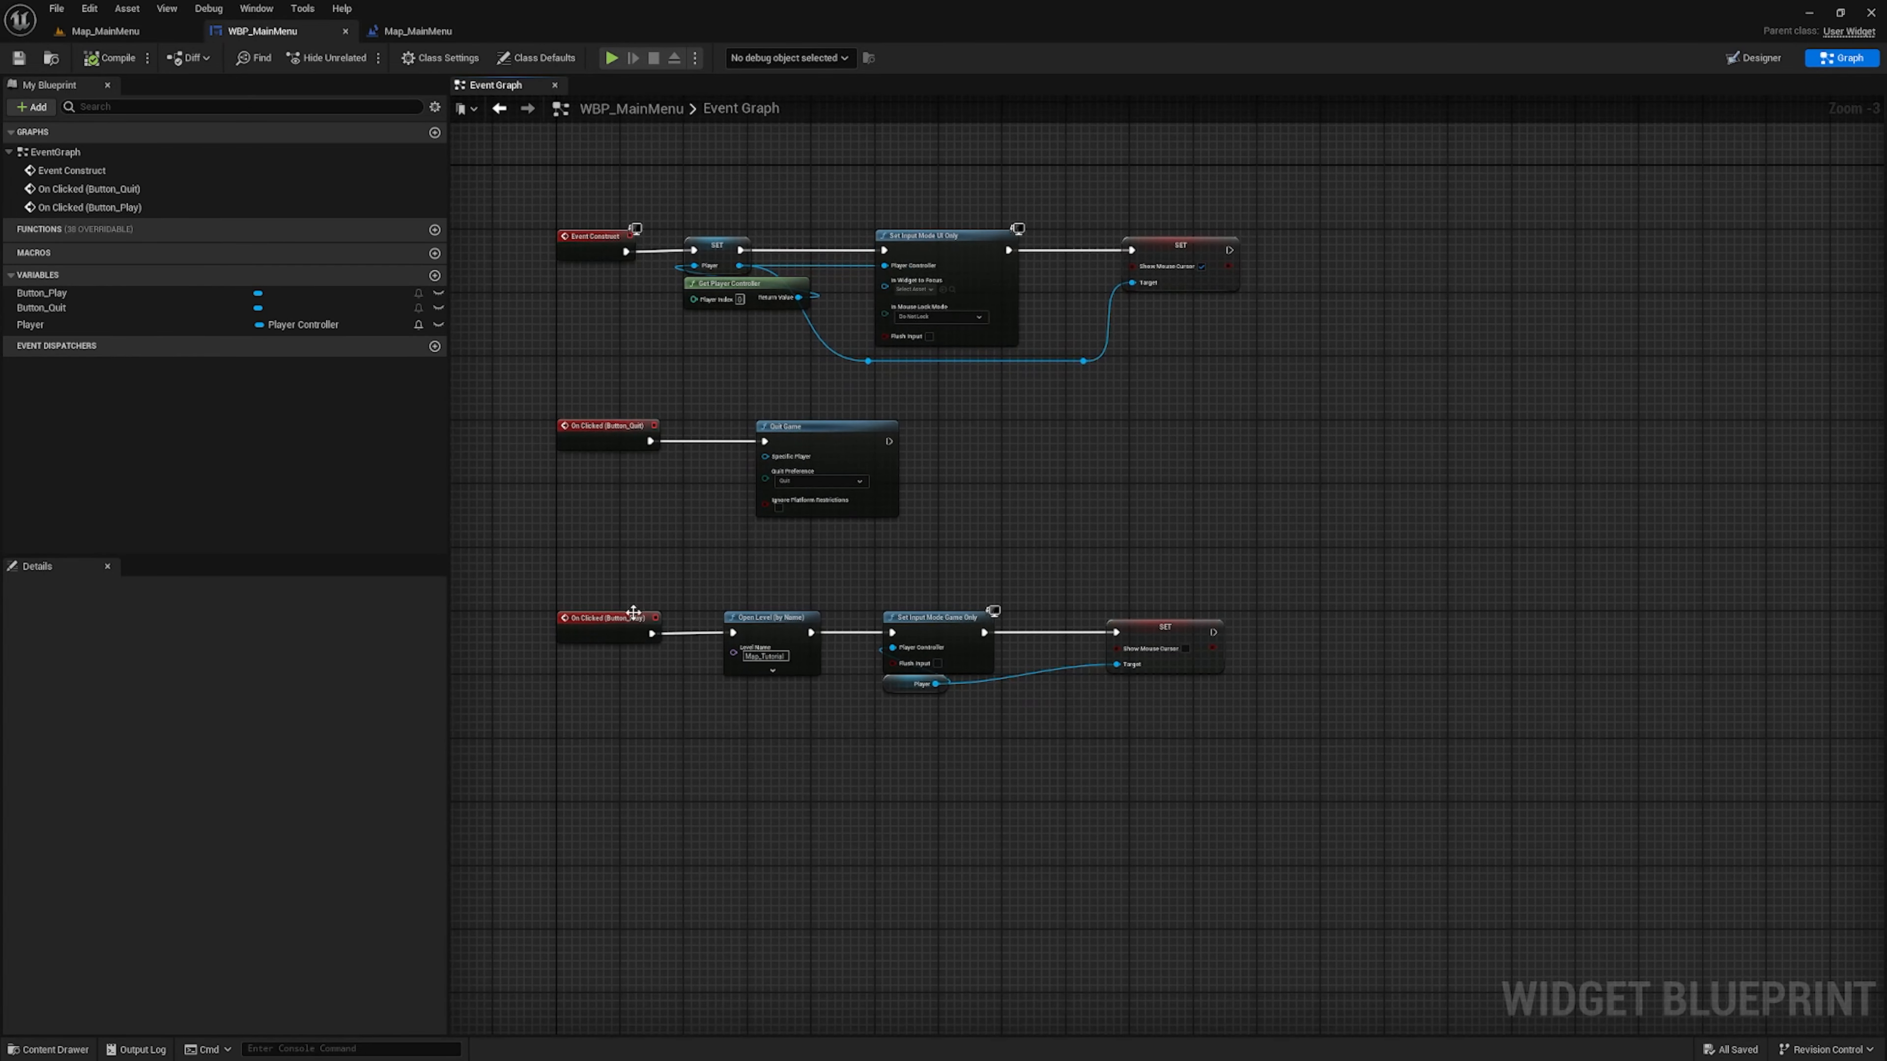
right_drag(1357, 657, 1018, 597)
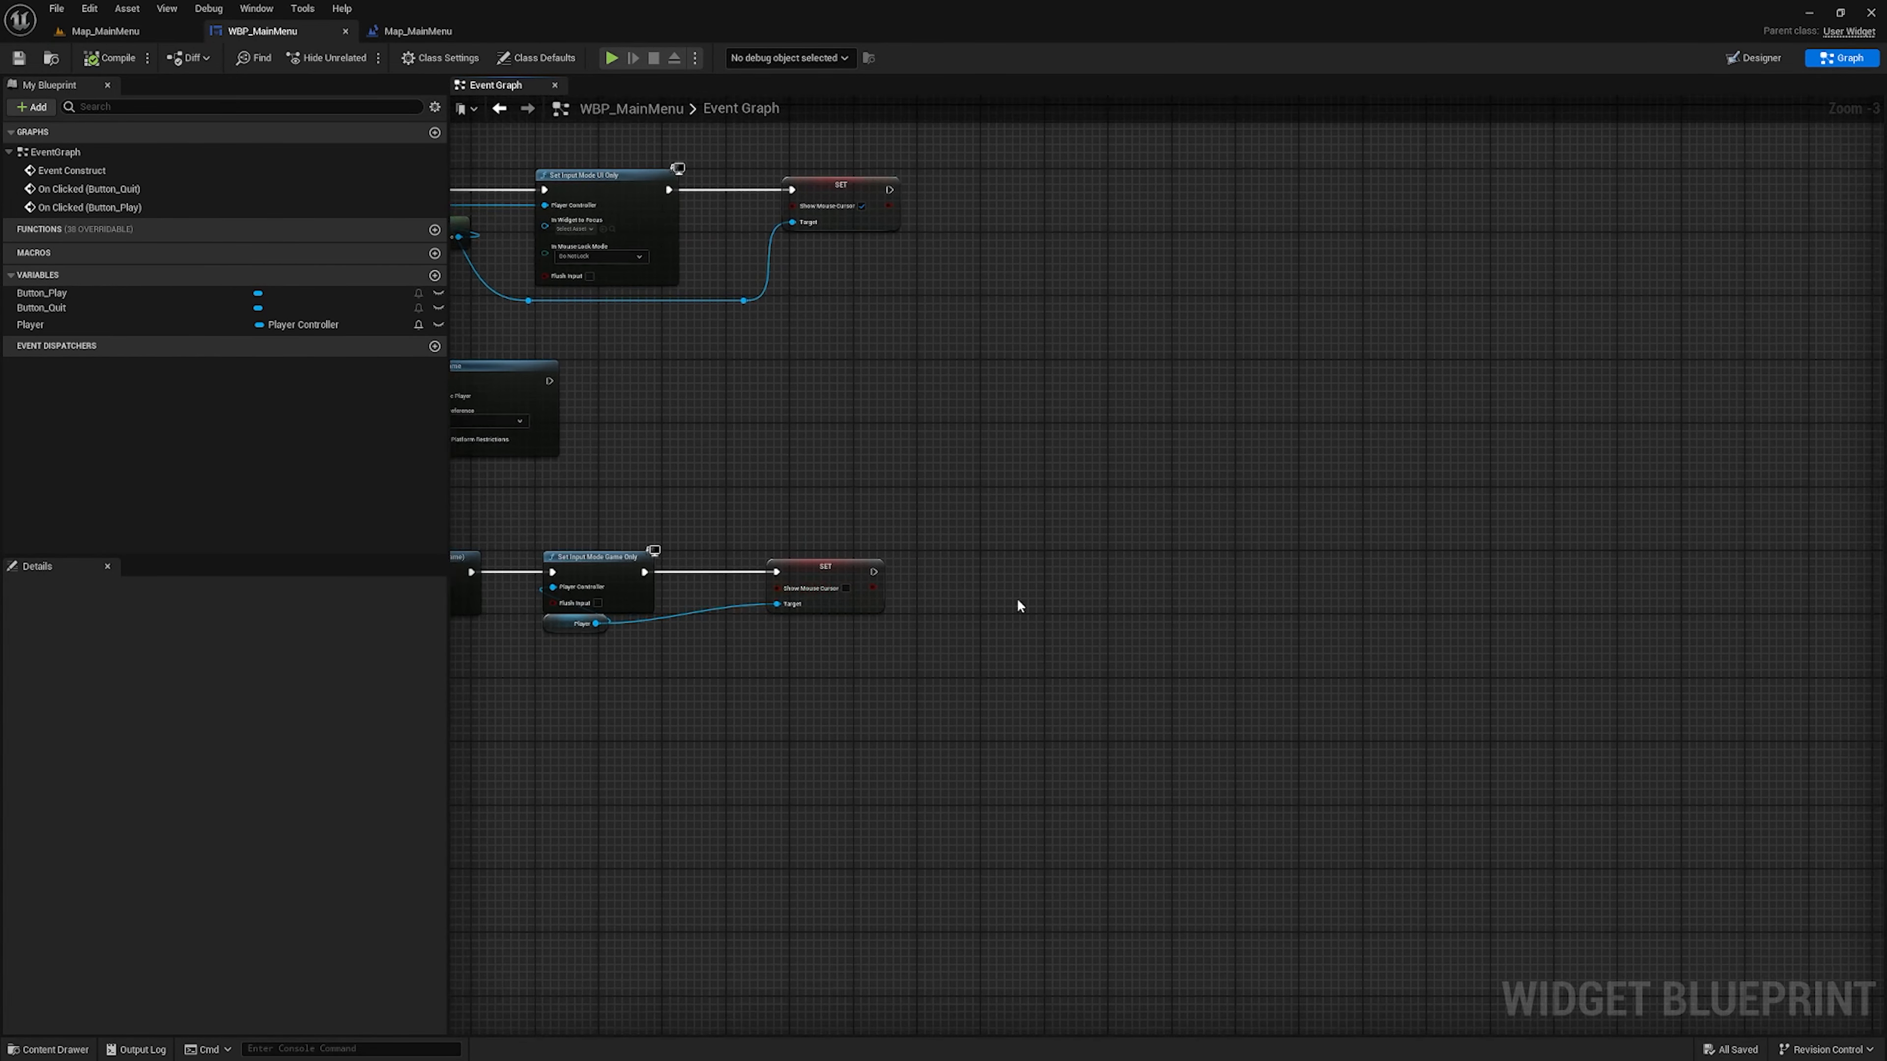
scroll(1016, 598, up, 3)
drag(802, 557, 931, 557)
text(remov)
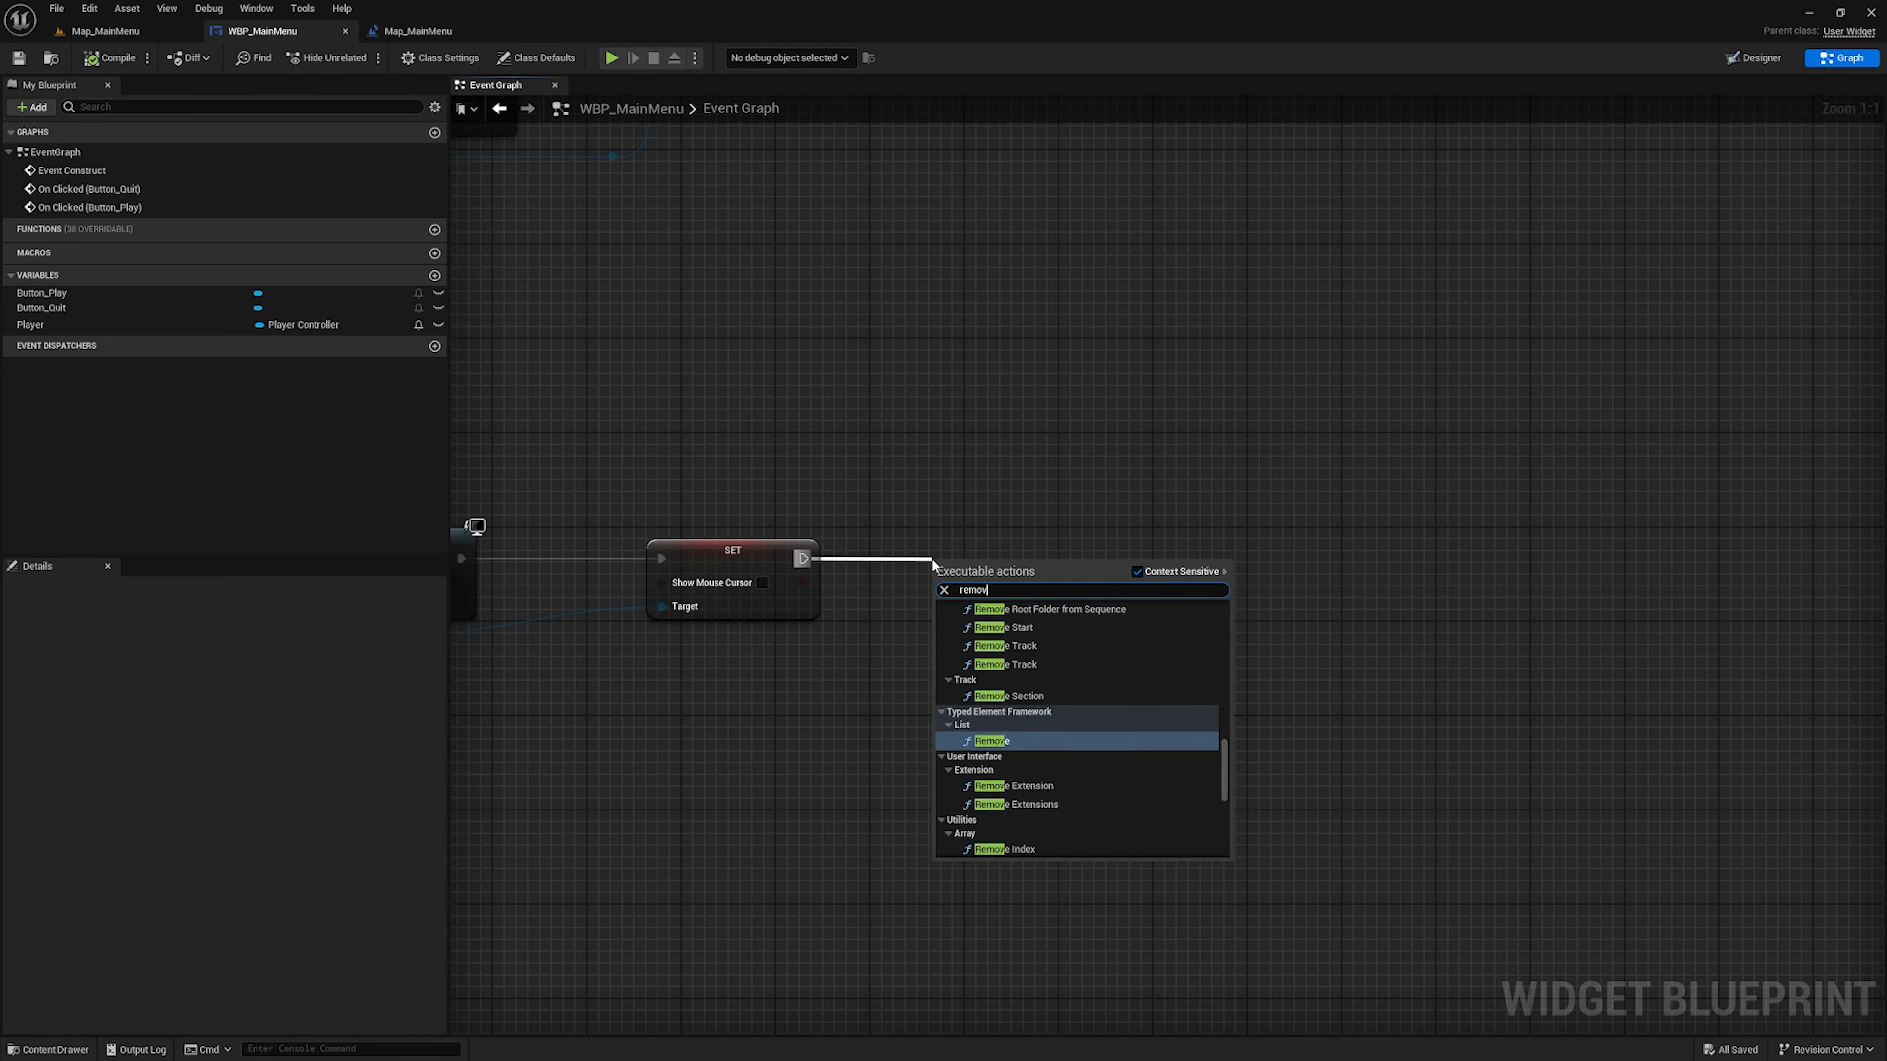
text(e from)
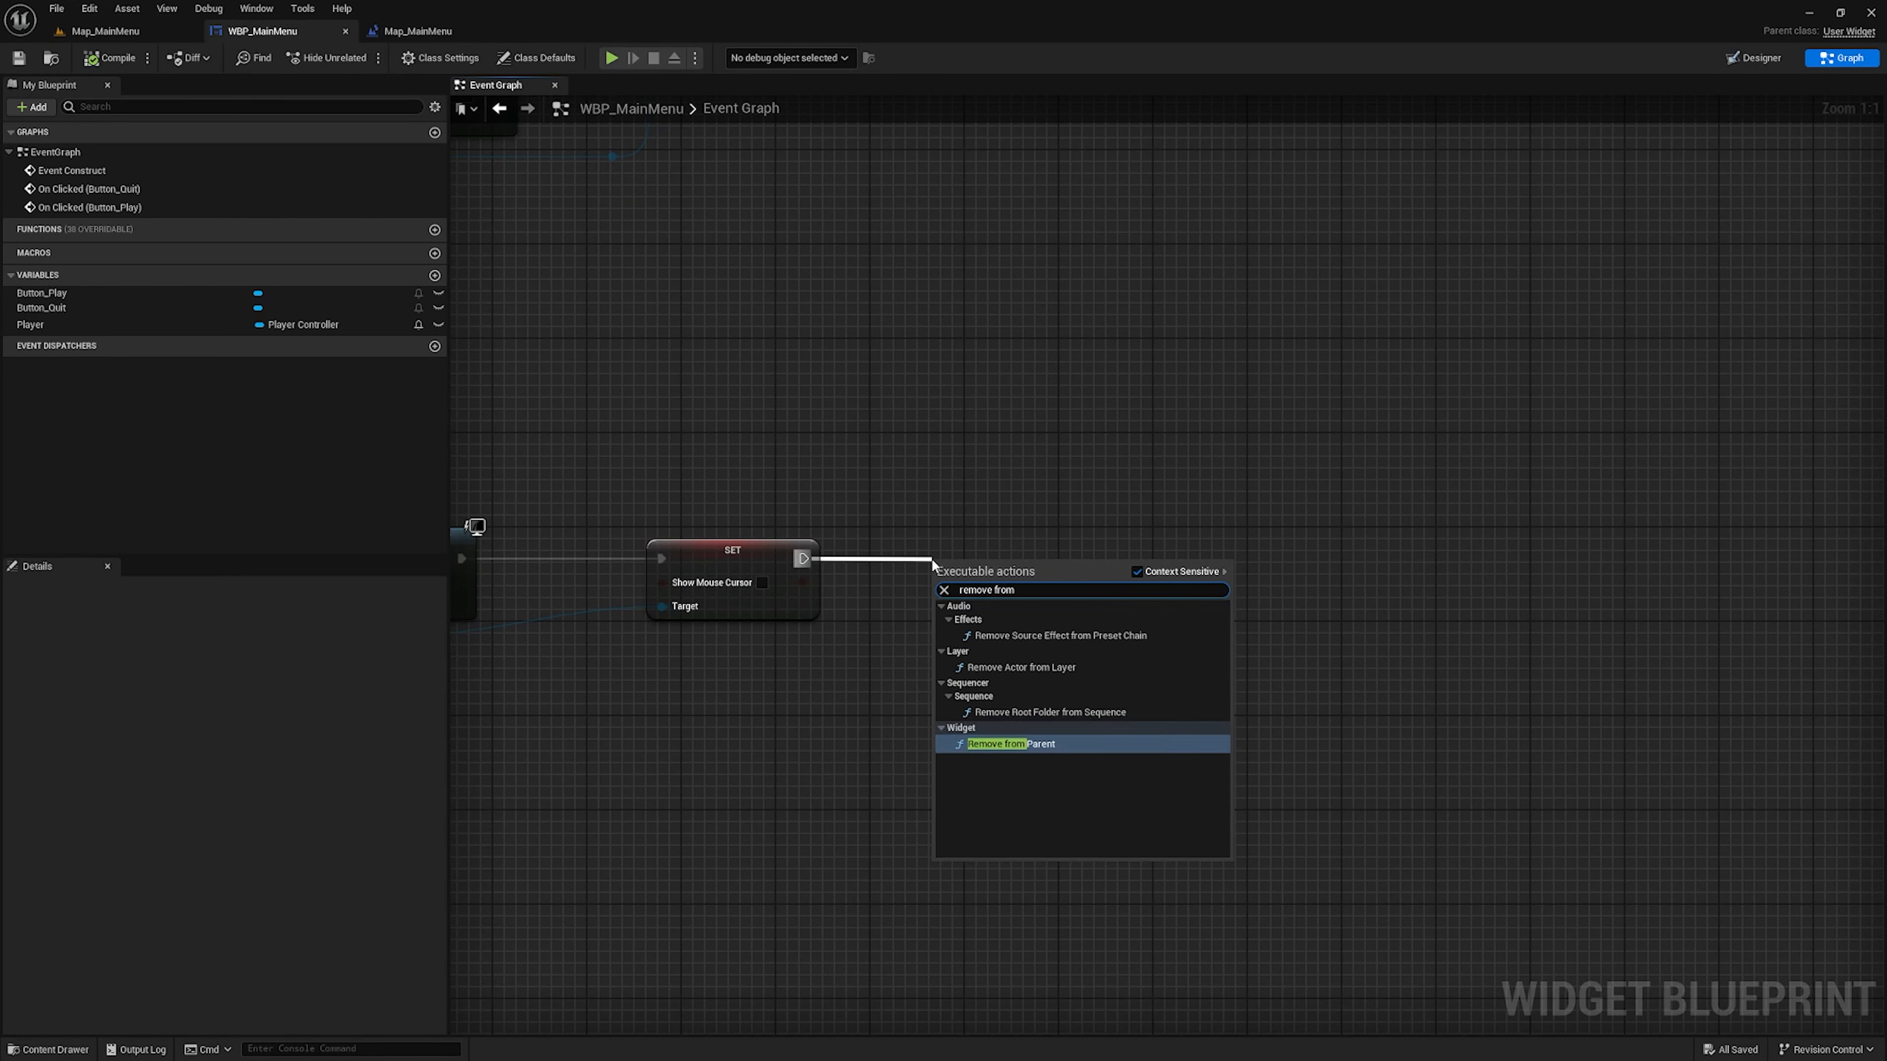
key(Return)
drag(999, 572, 1000, 537)
Save the WBP_MainMenu widget blueprint
right_drag(809, 420, 986, 371)
click(18, 57)
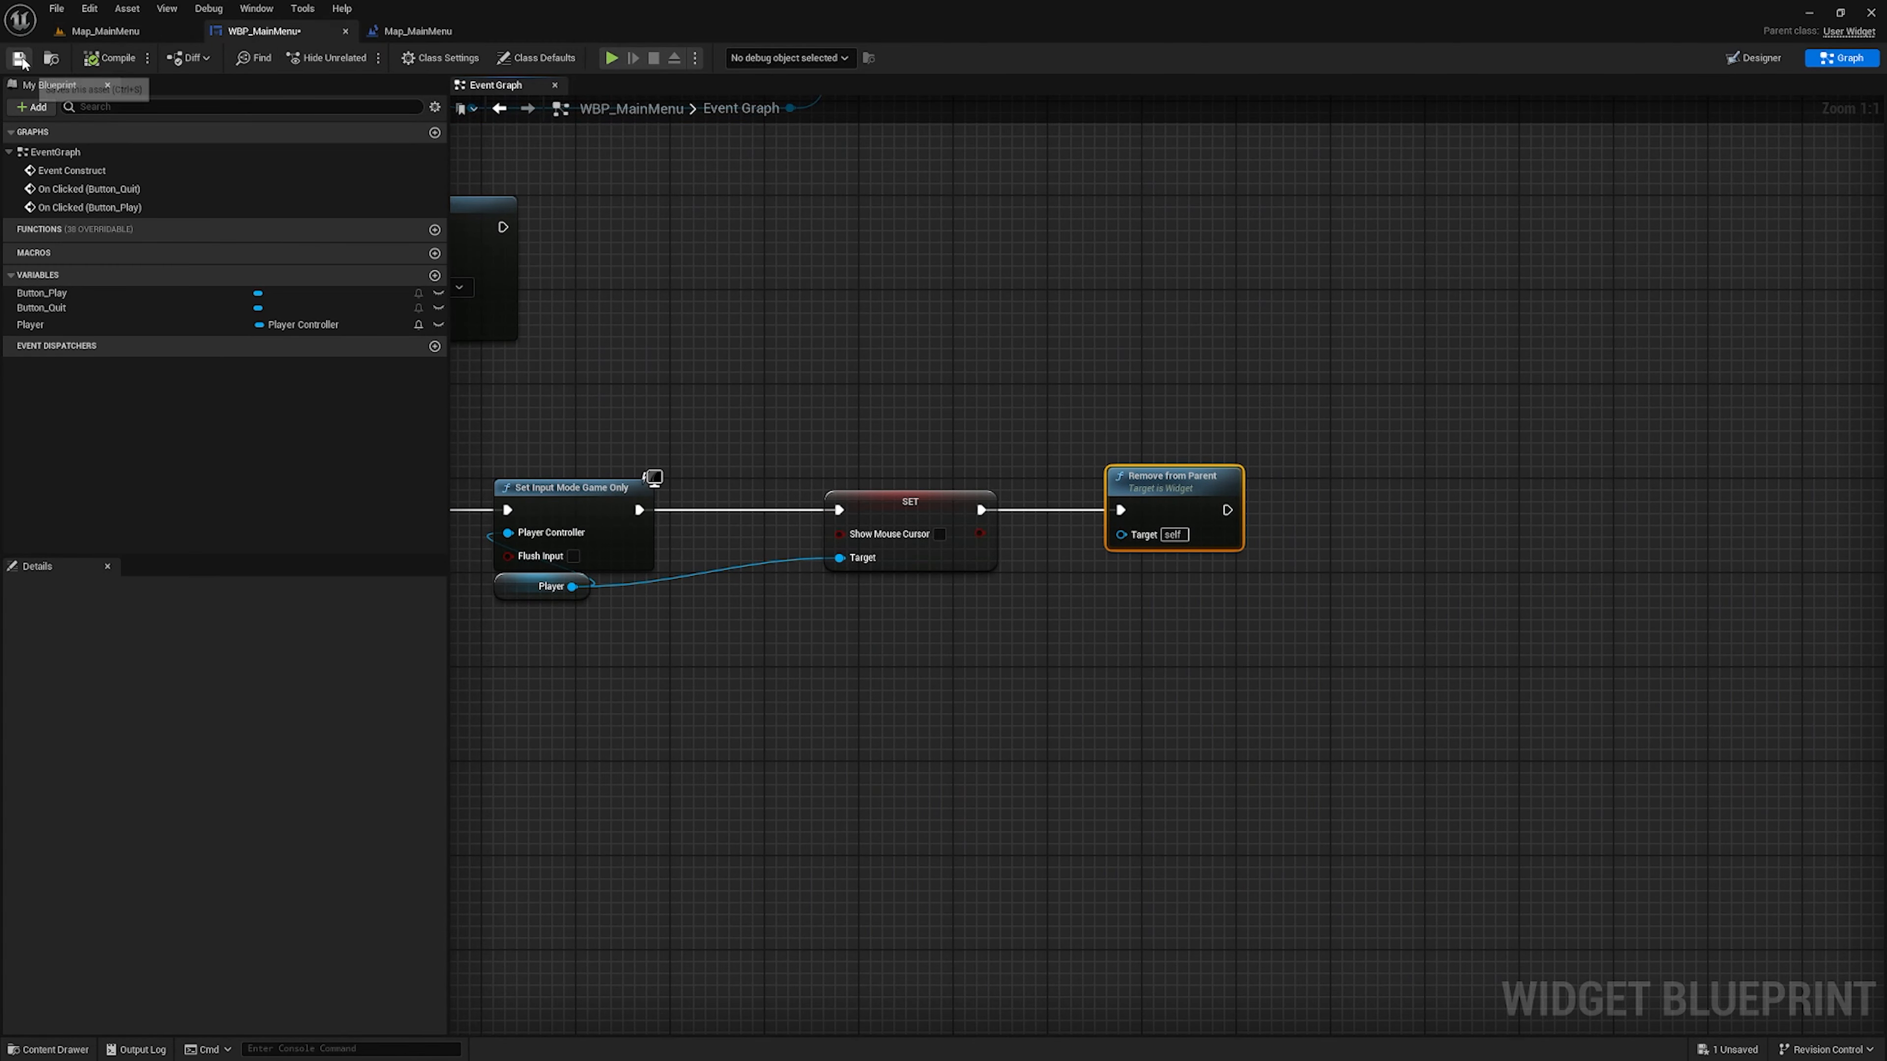
scroll(863, 340, down, 5)
right_drag(862, 341, 1002, 510)
Play-test the Map_MainMenu level twice, choosing Quit in the first run and Play in the second
click(113, 31)
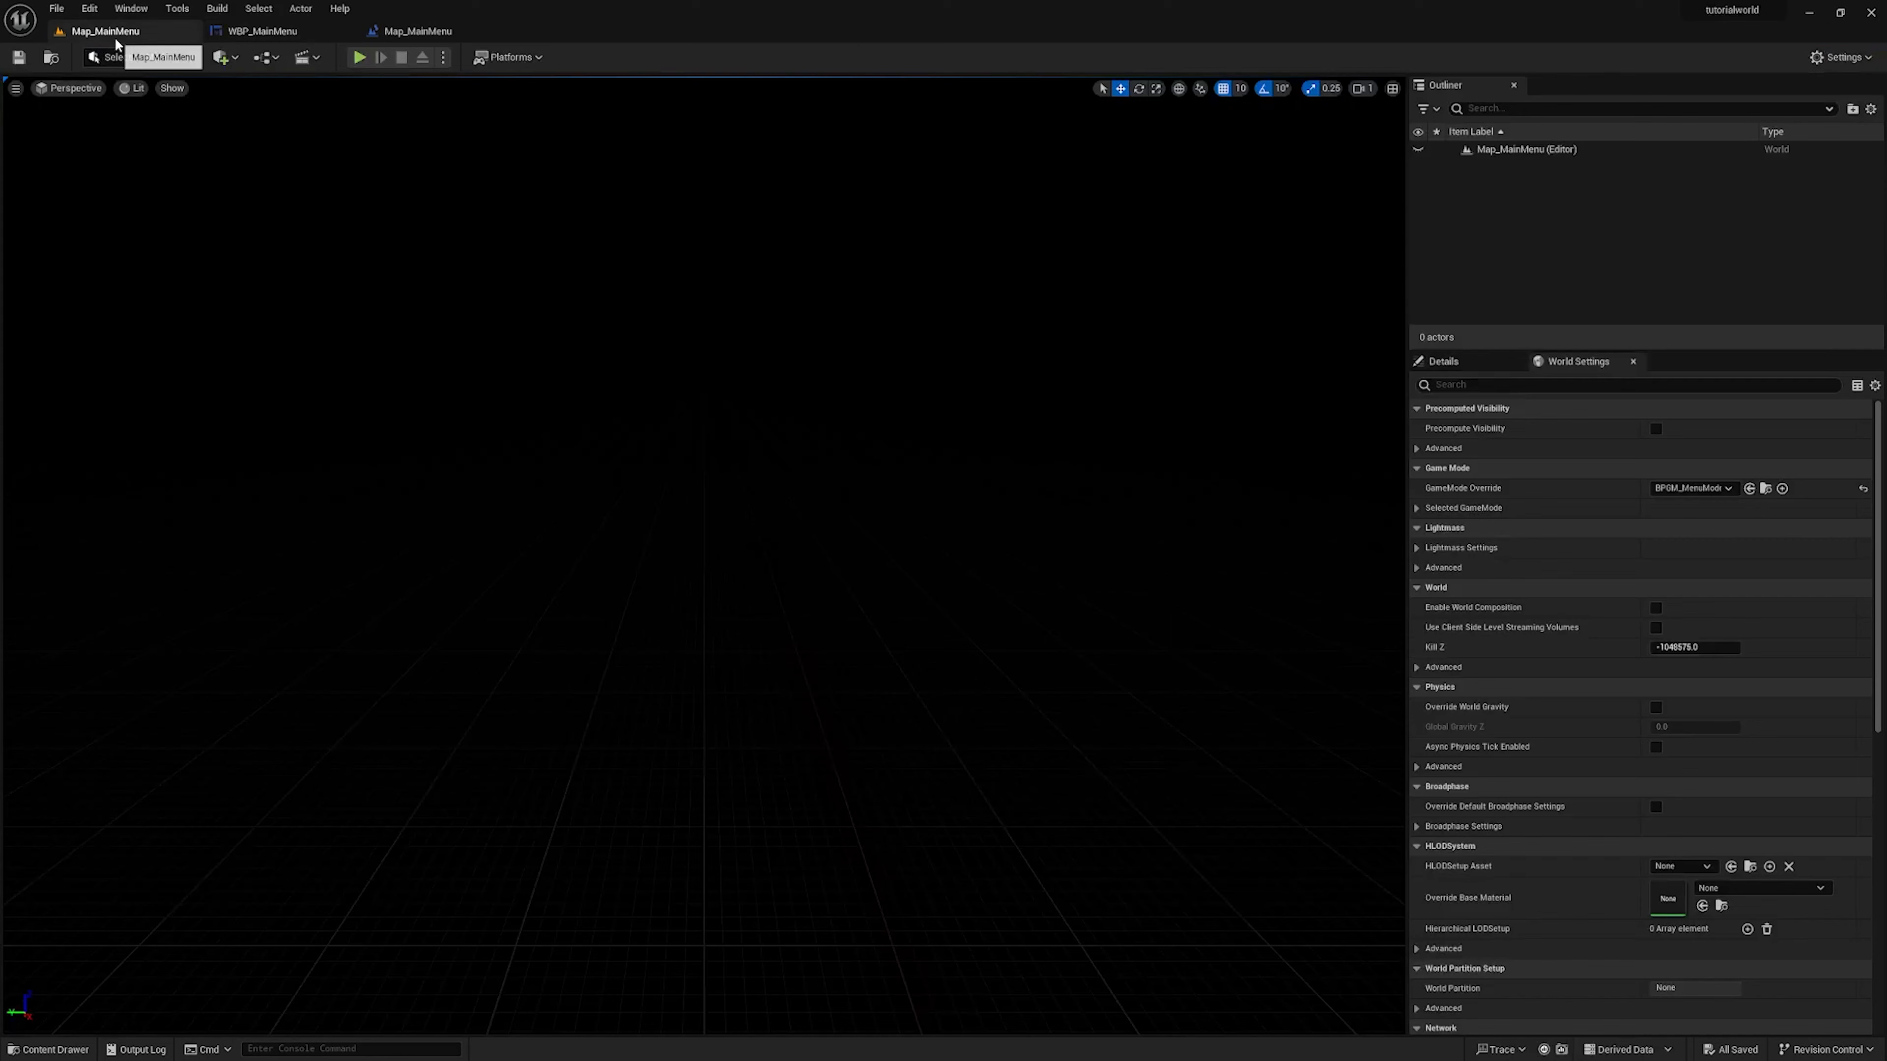
click(359, 57)
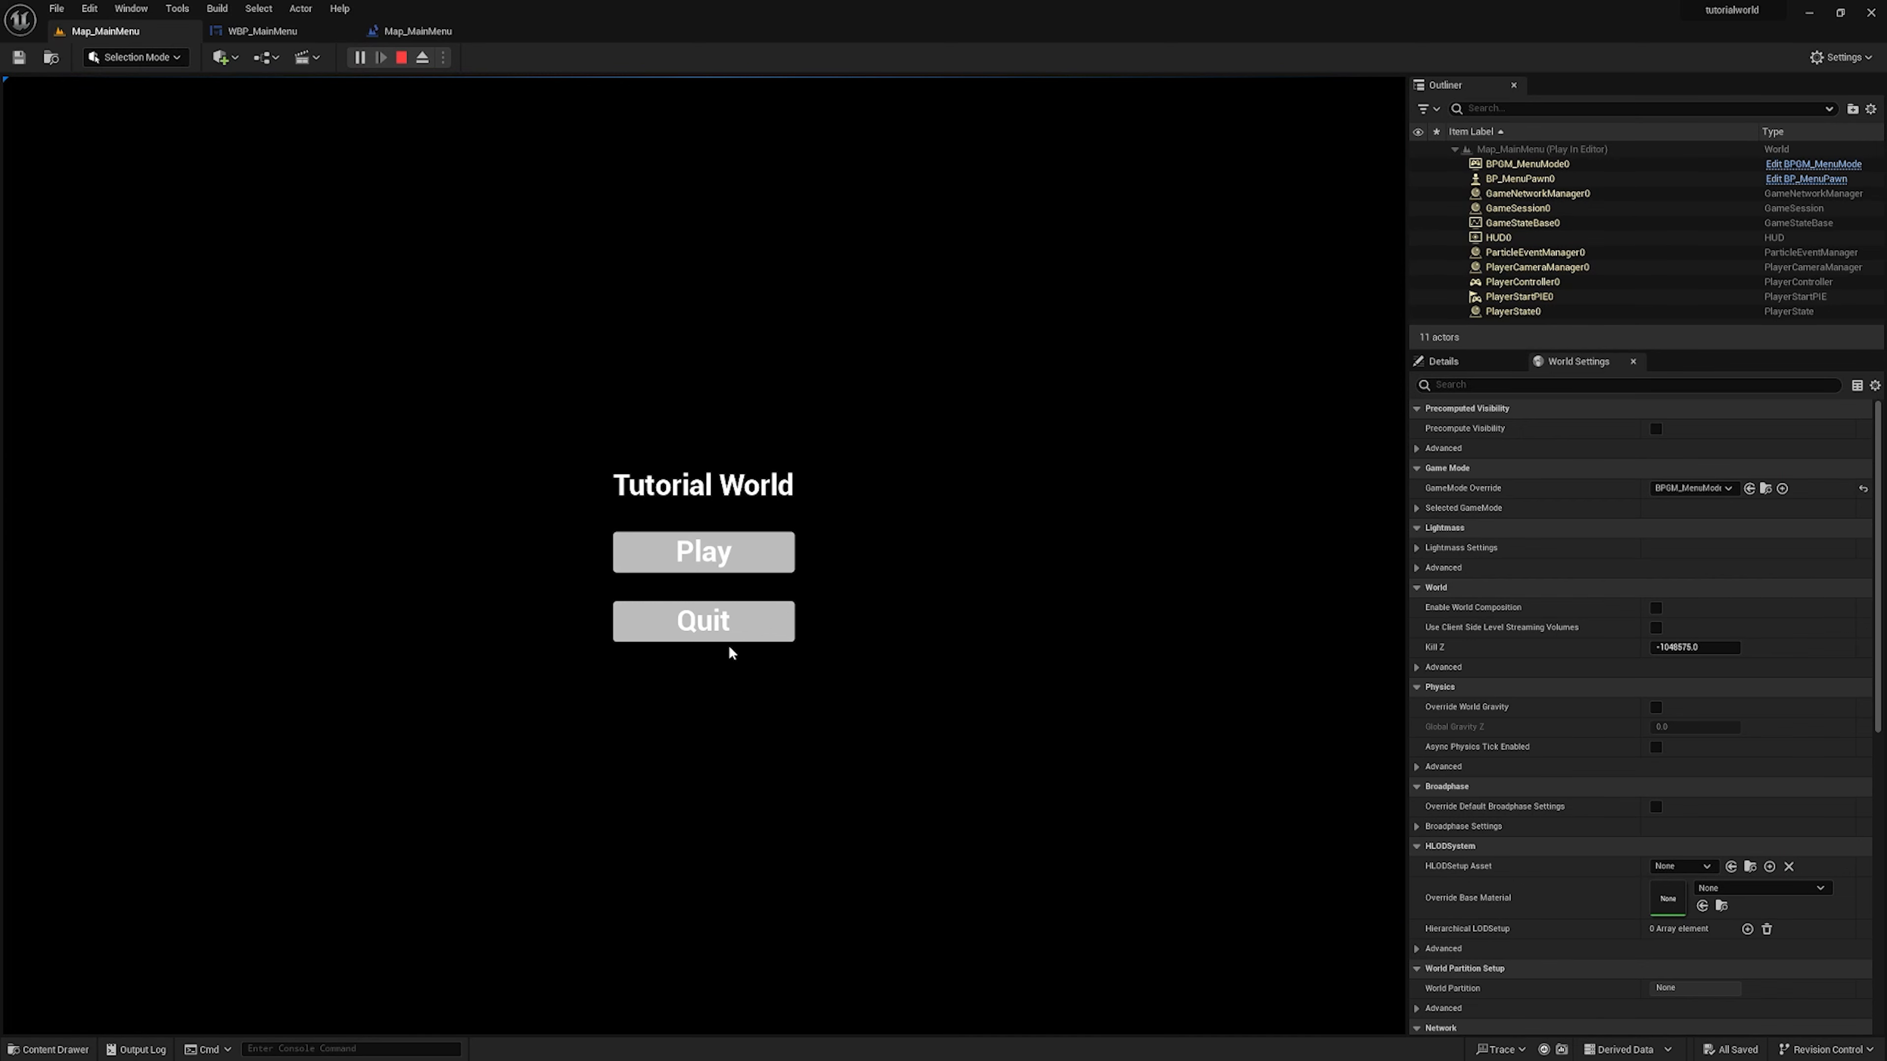
click(724, 623)
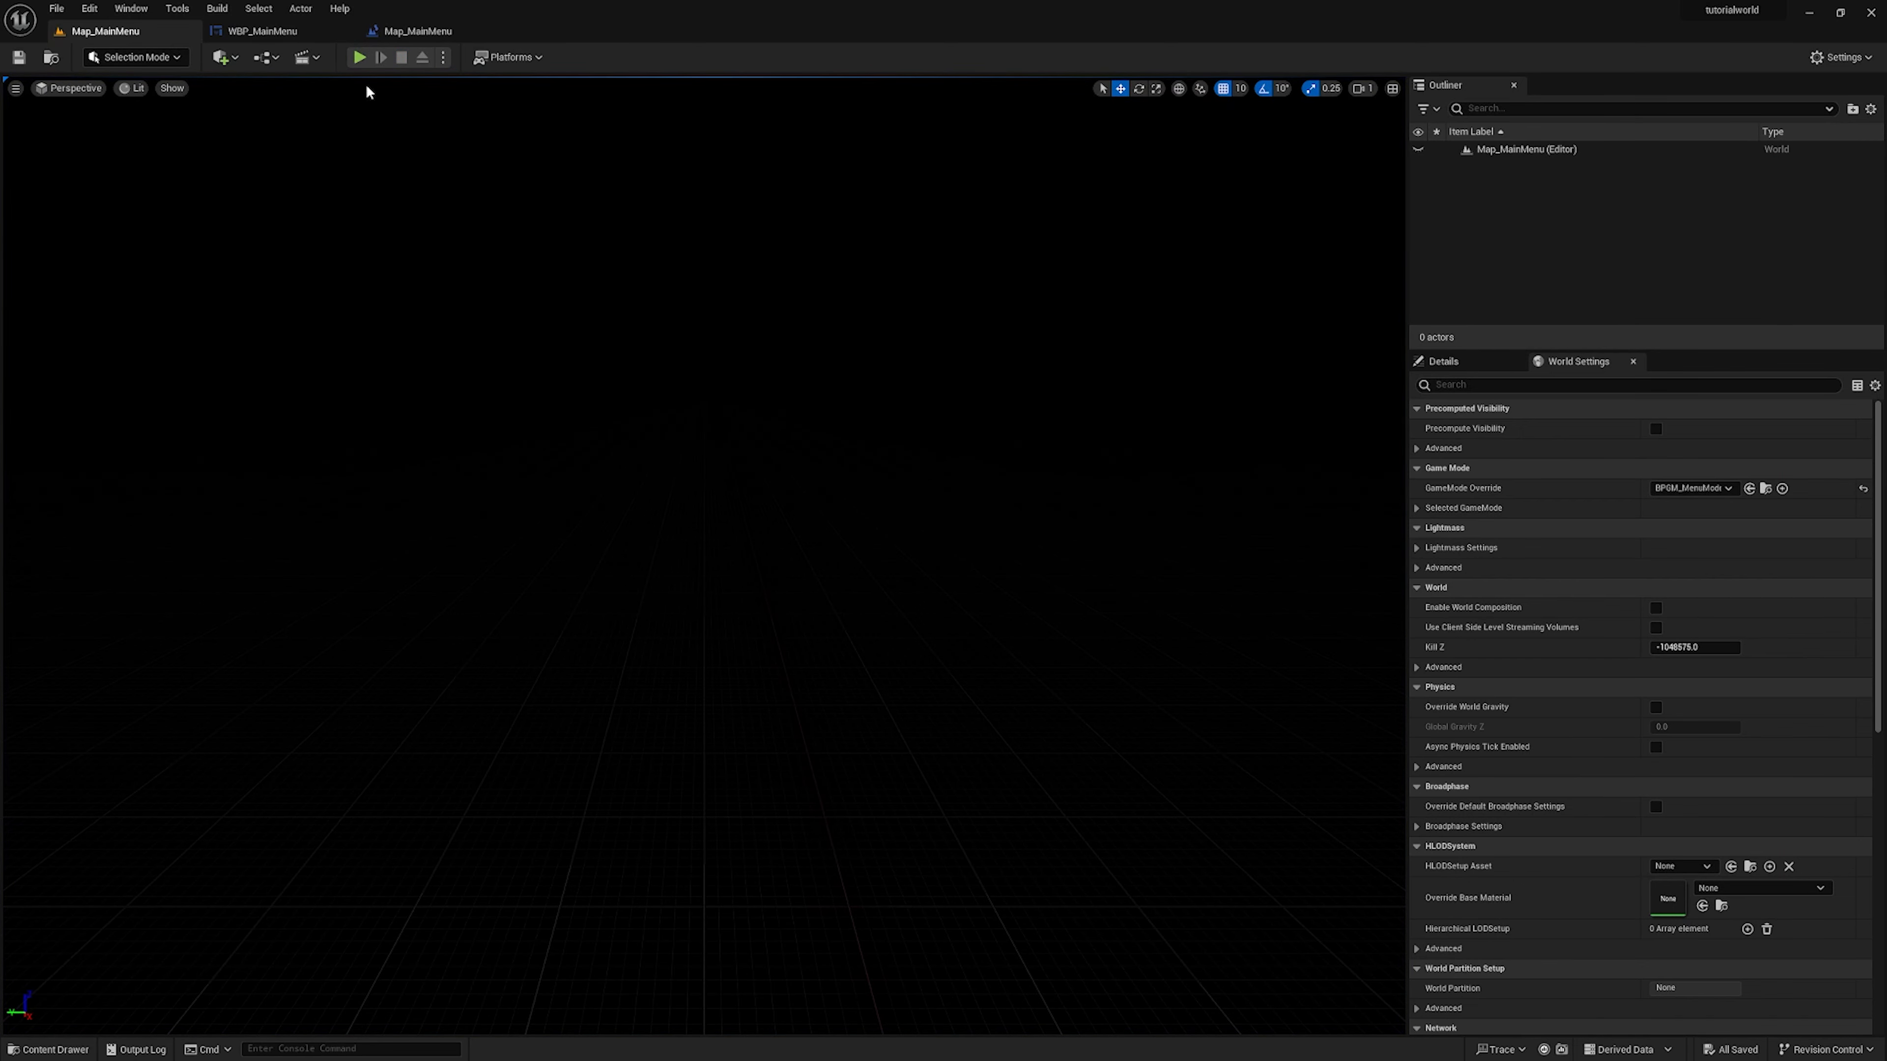
click(358, 57)
click(706, 548)
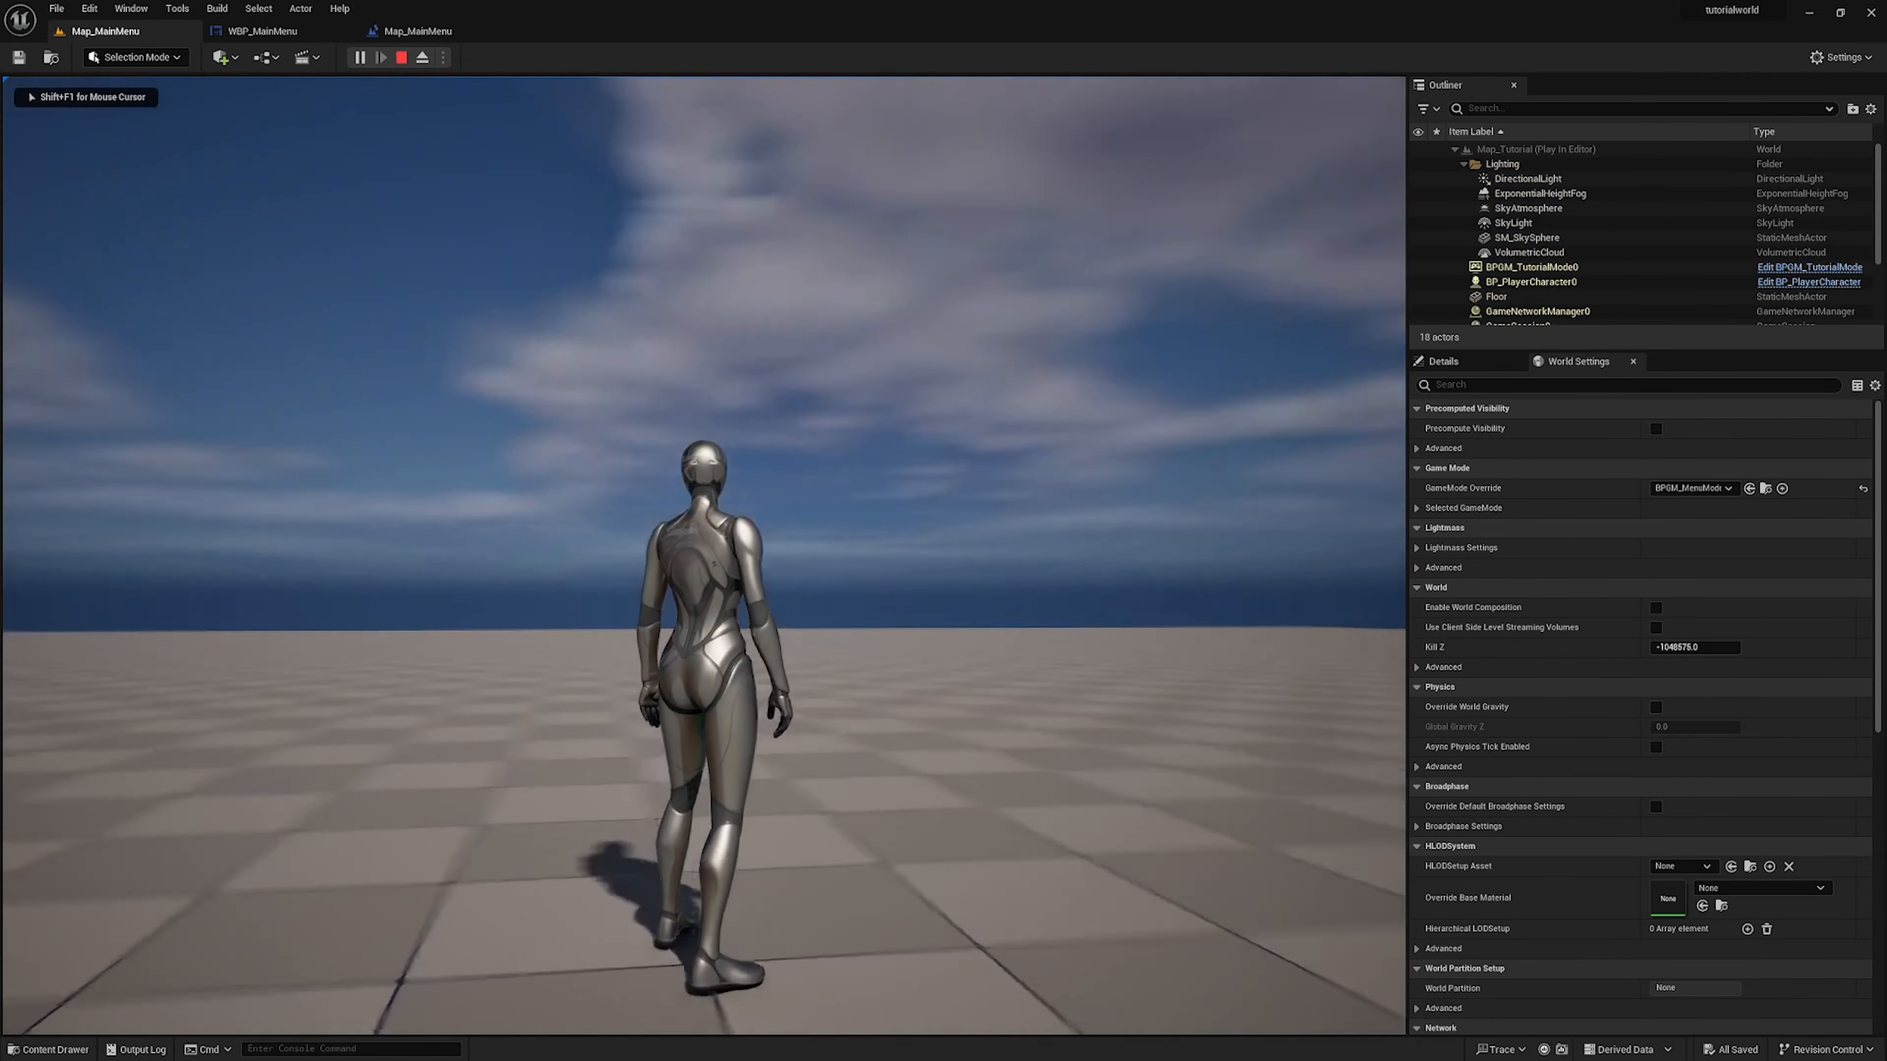
Run the character forward in Map_Tutorial to test movement and end the play session
key(w)
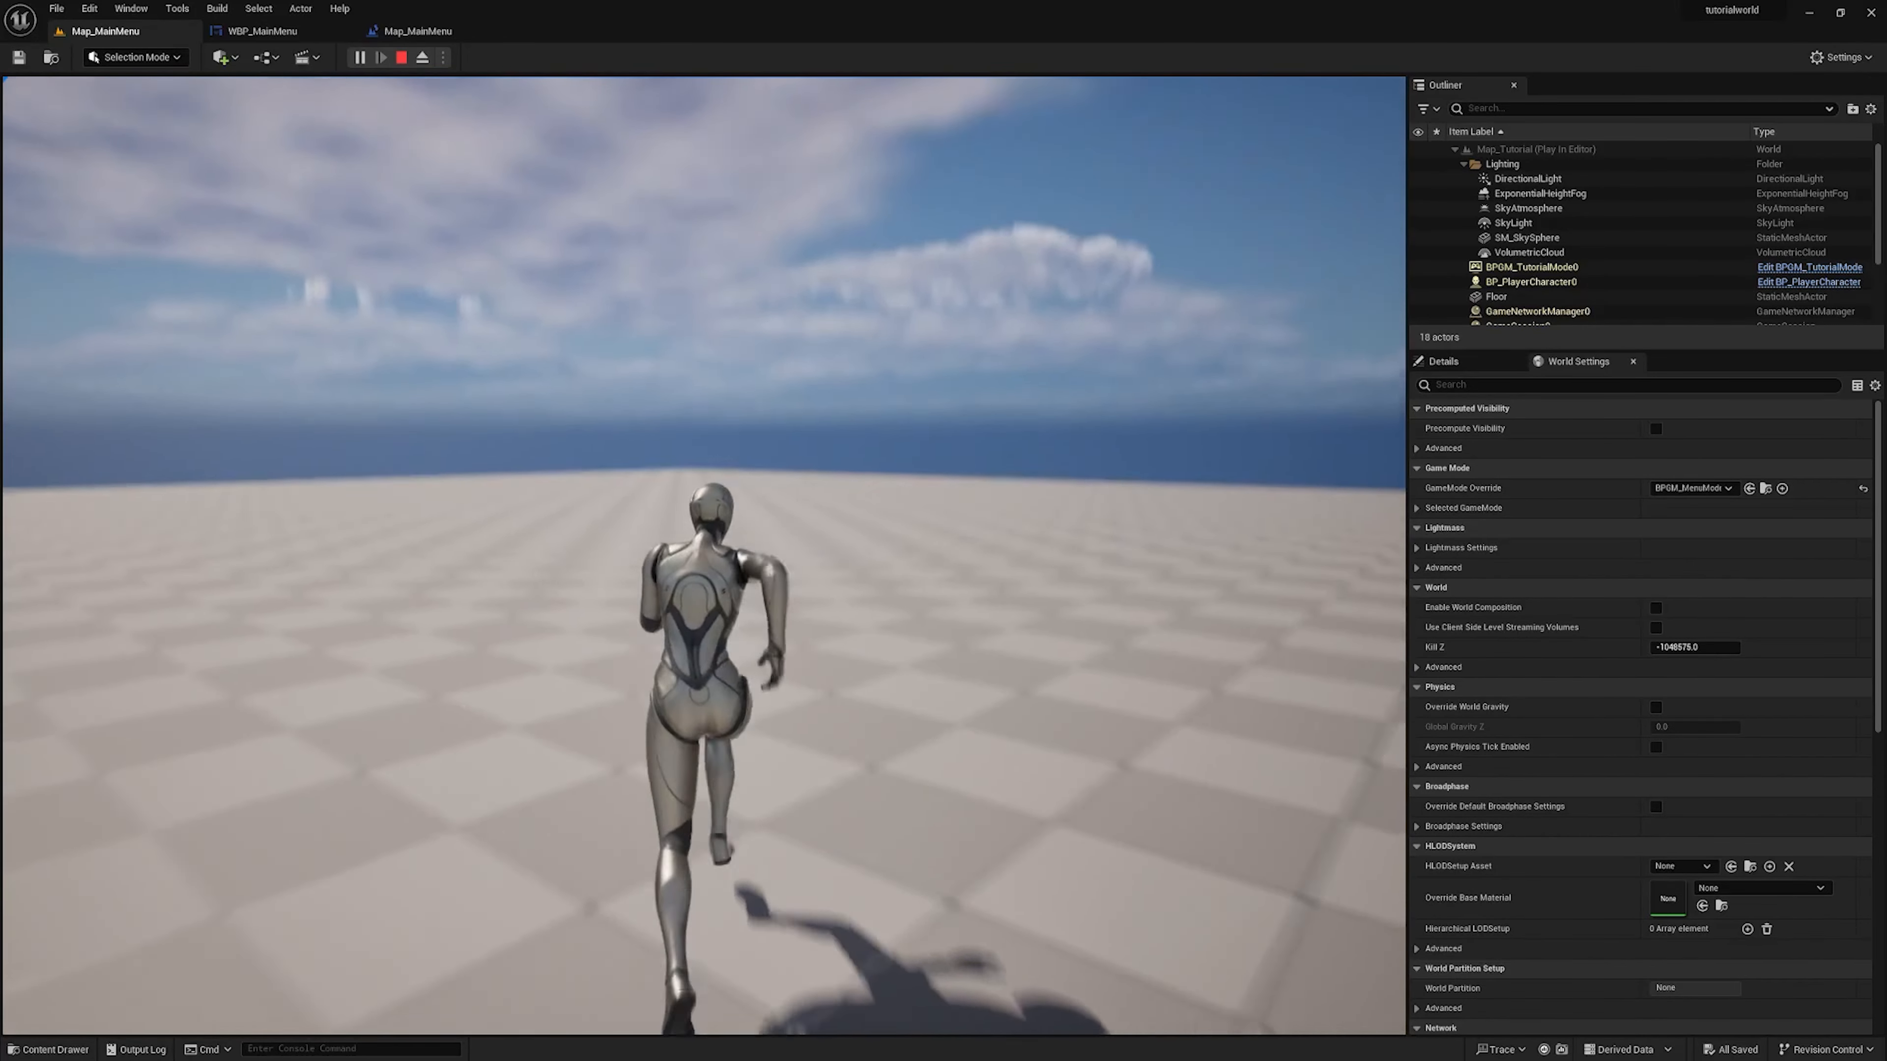
key(Escape)
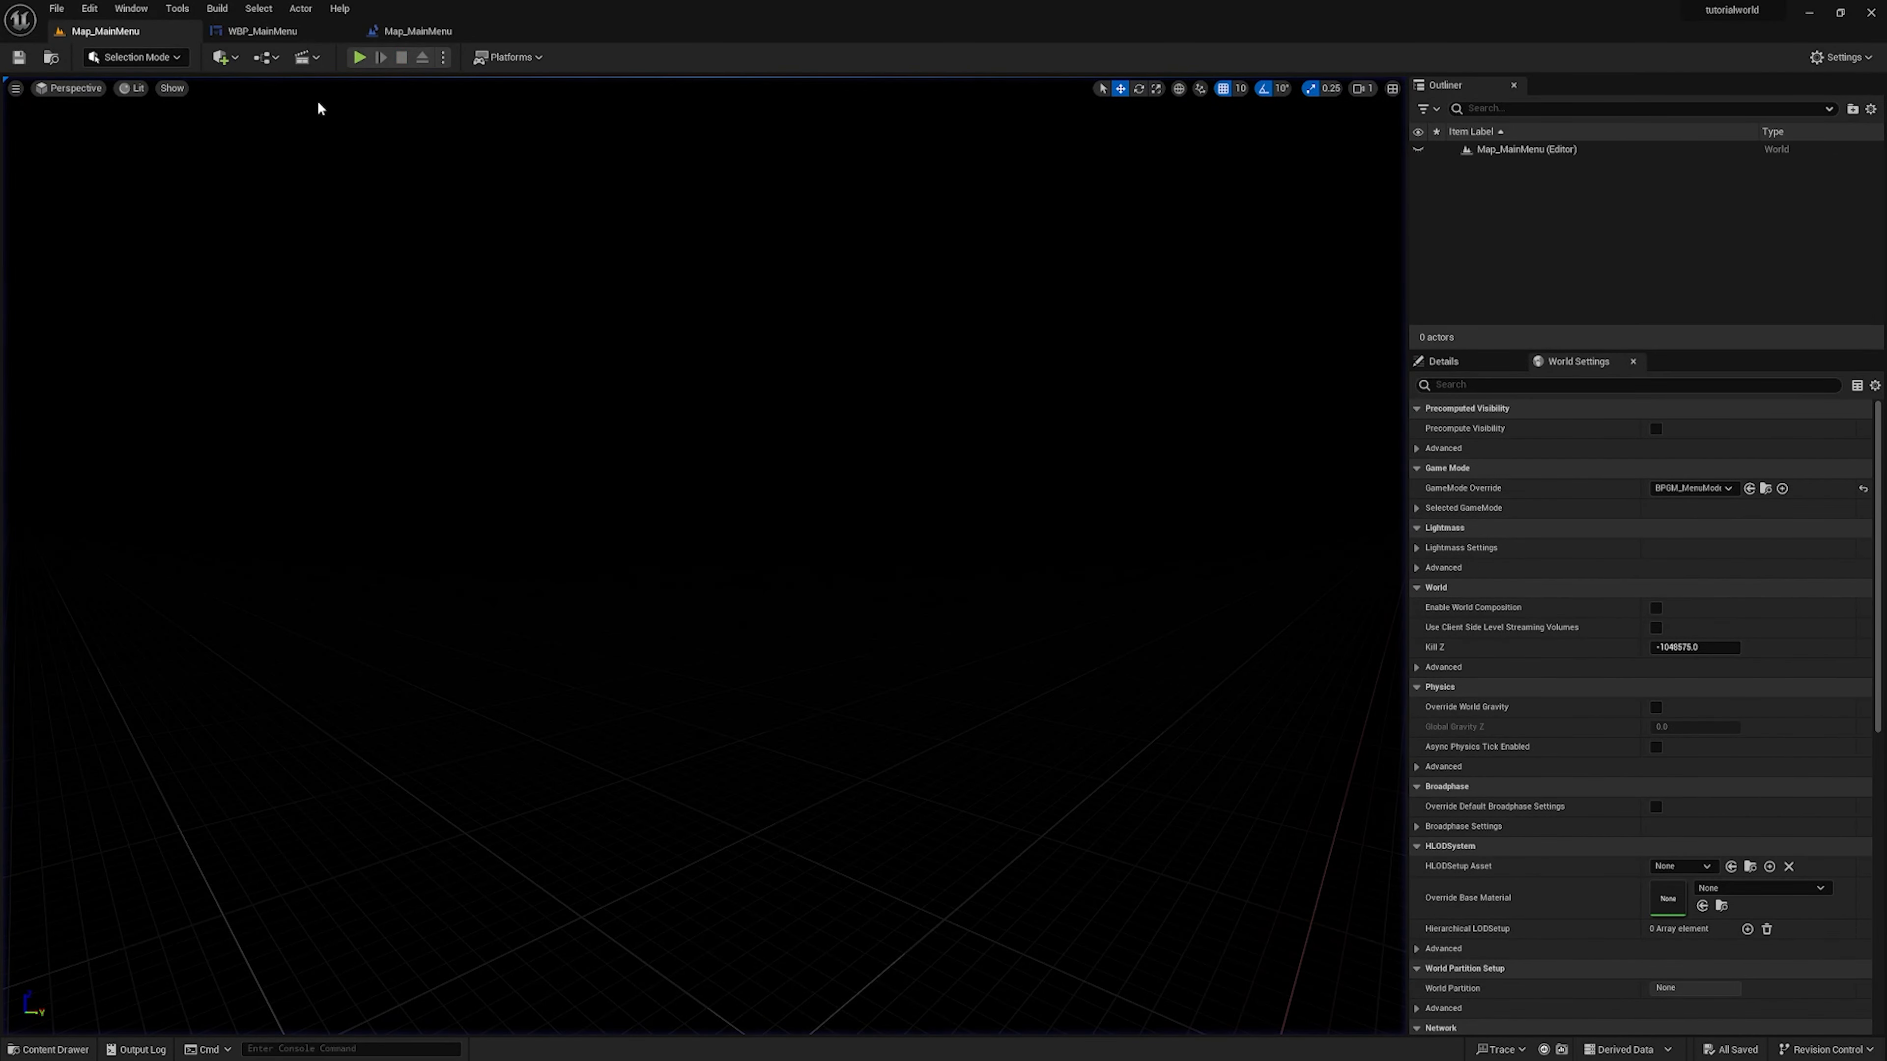
Play-test Map_MainMenu again, choosing Play in the menu and running the character around Map_Tutorial to check the controls
click(360, 58)
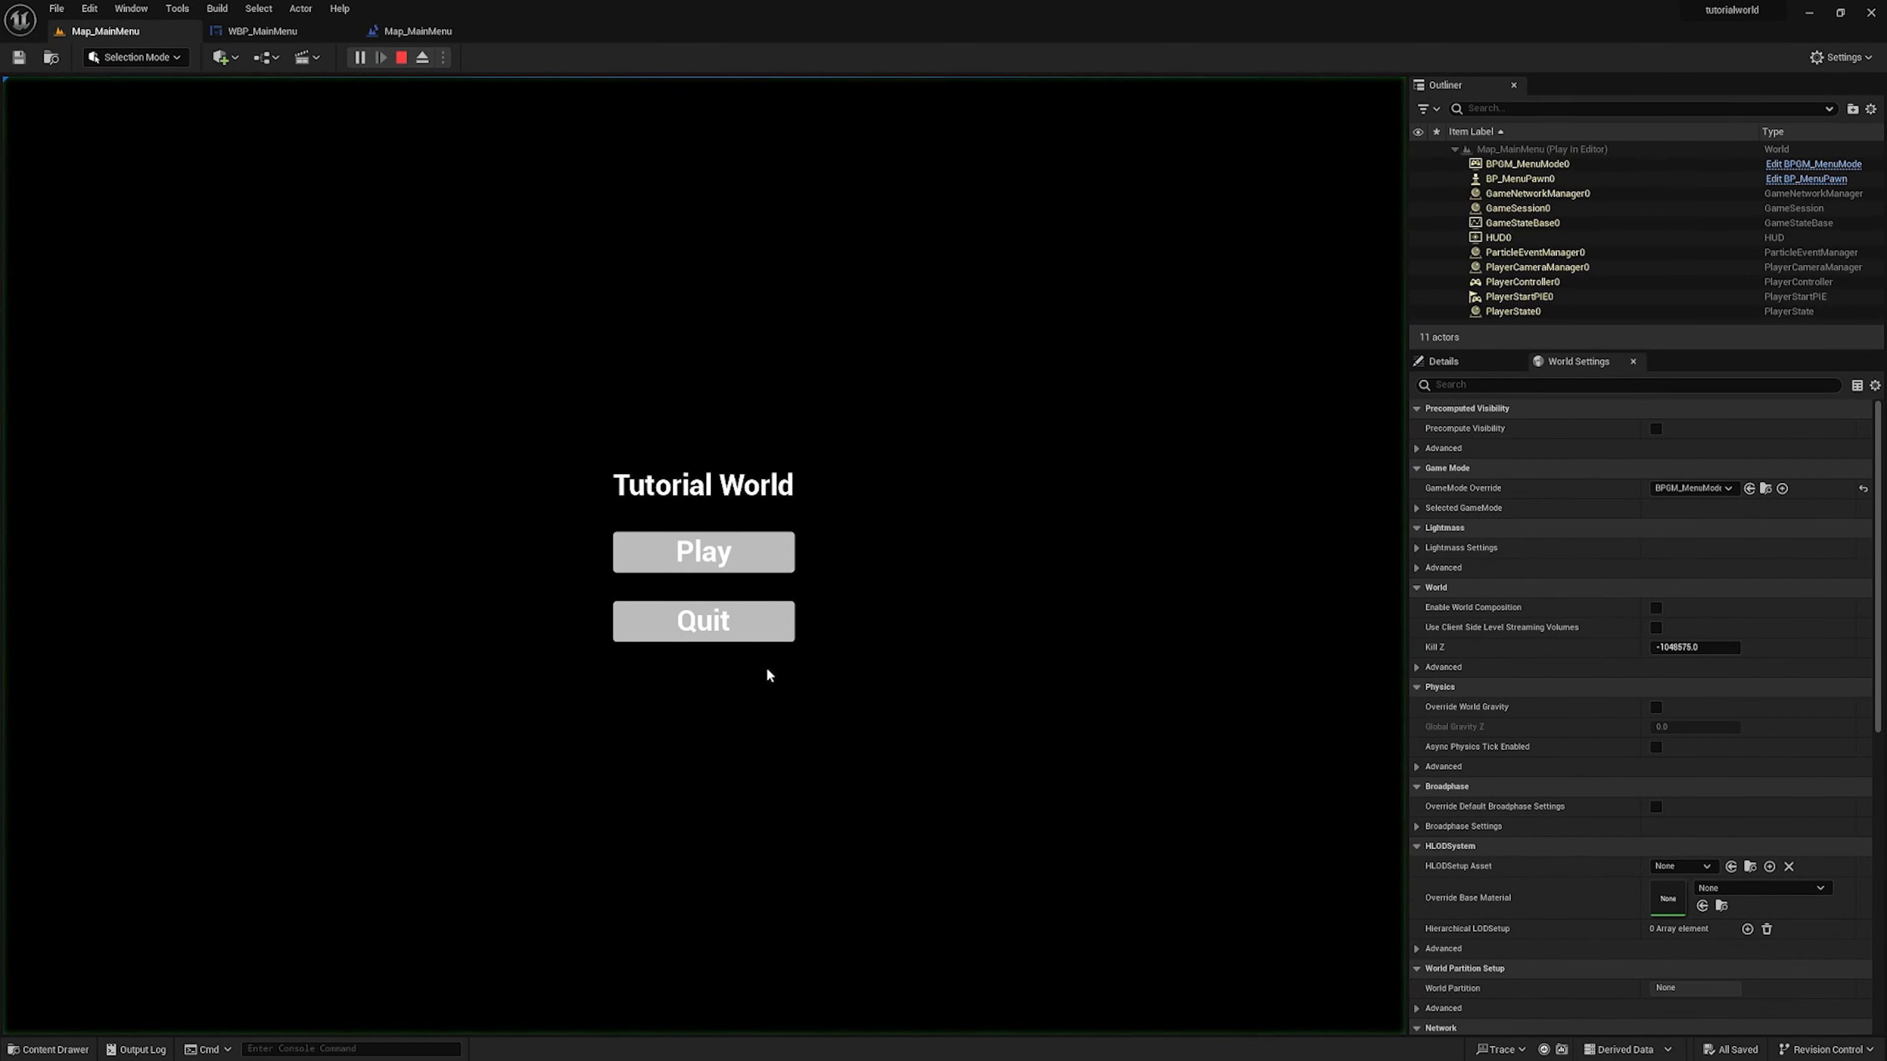
click(707, 569)
key(w)
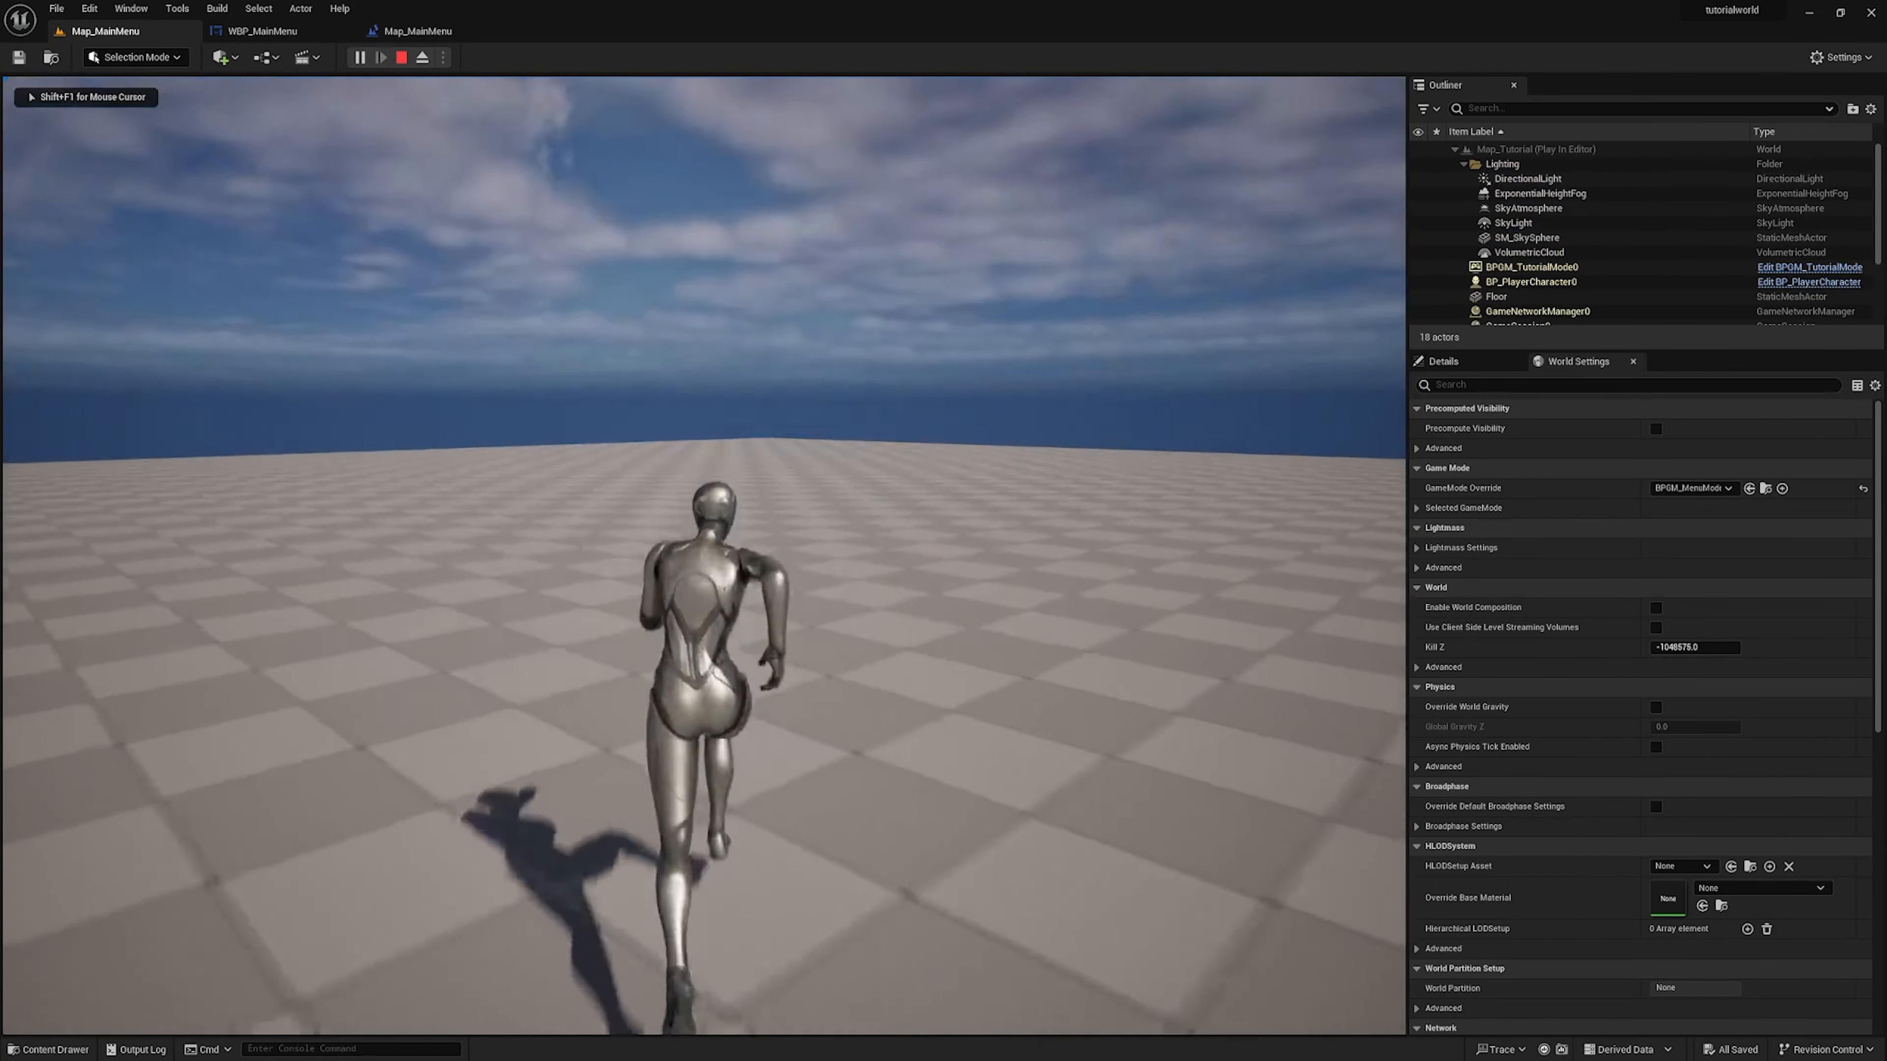
key(w)
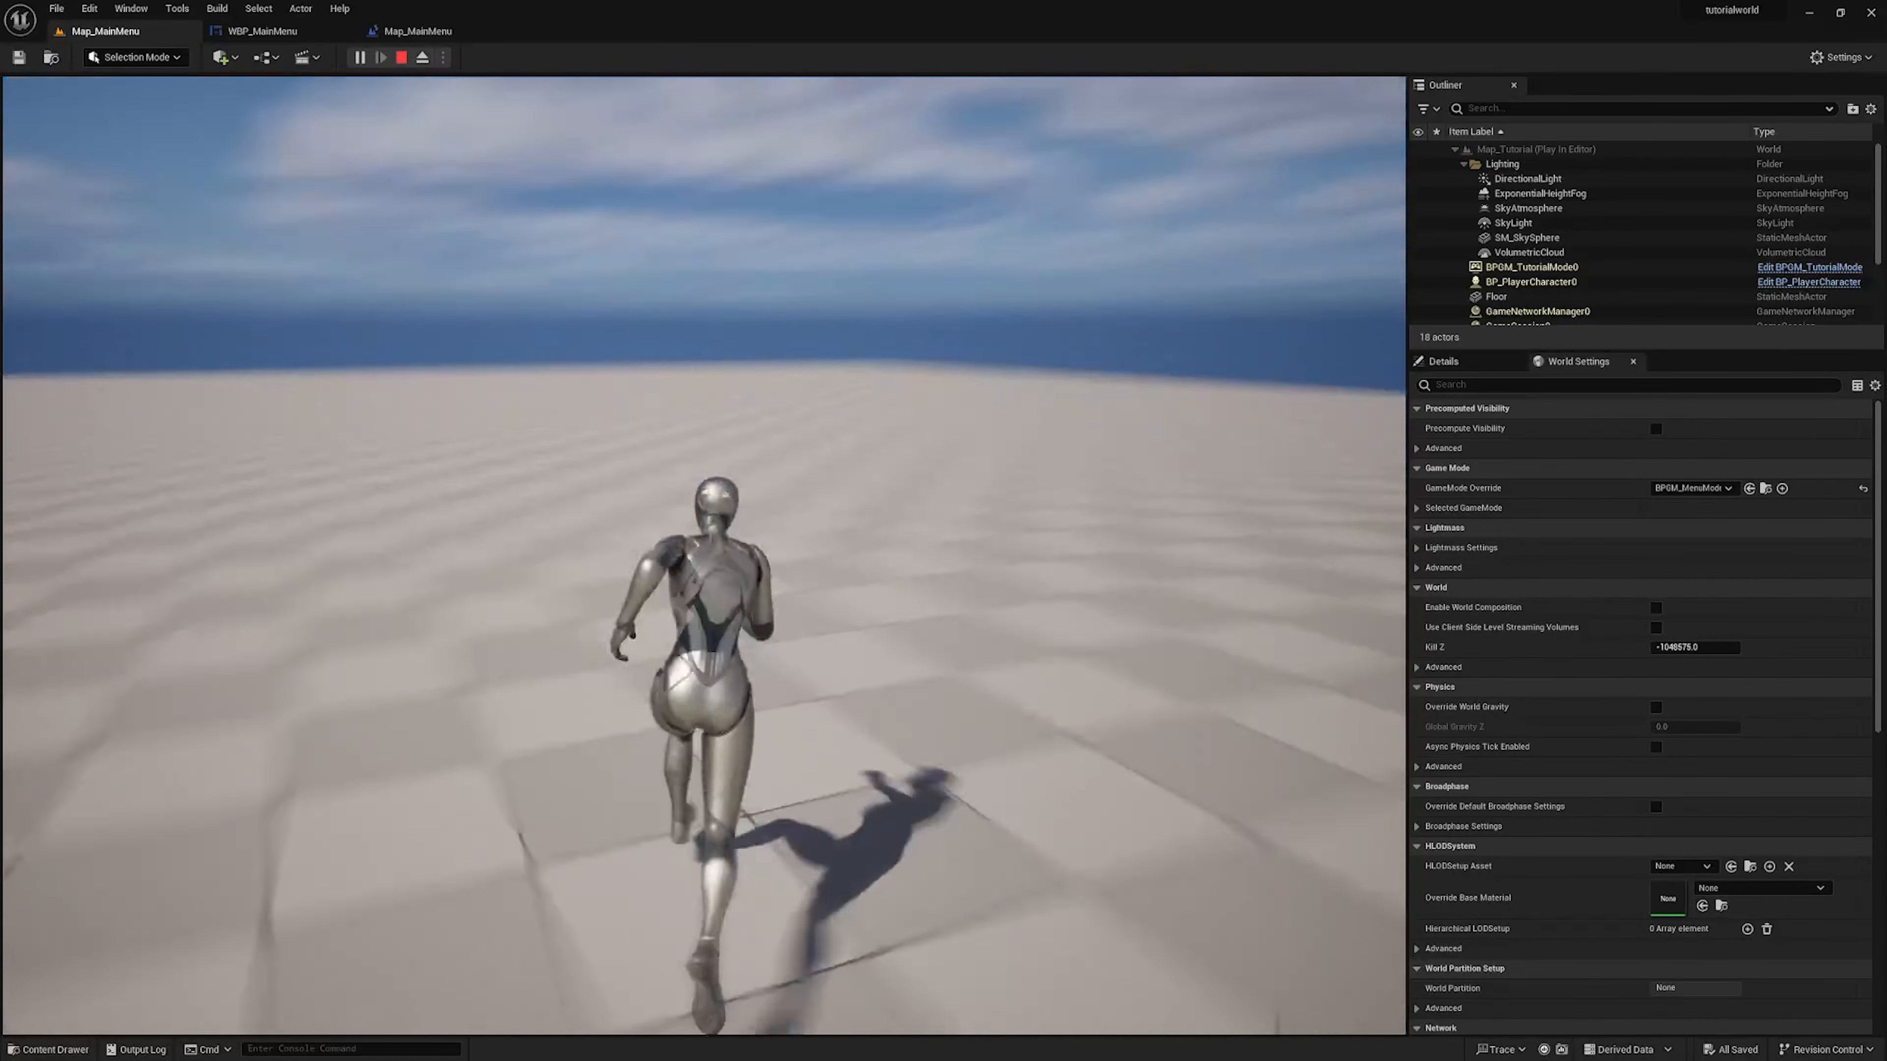
key(w)
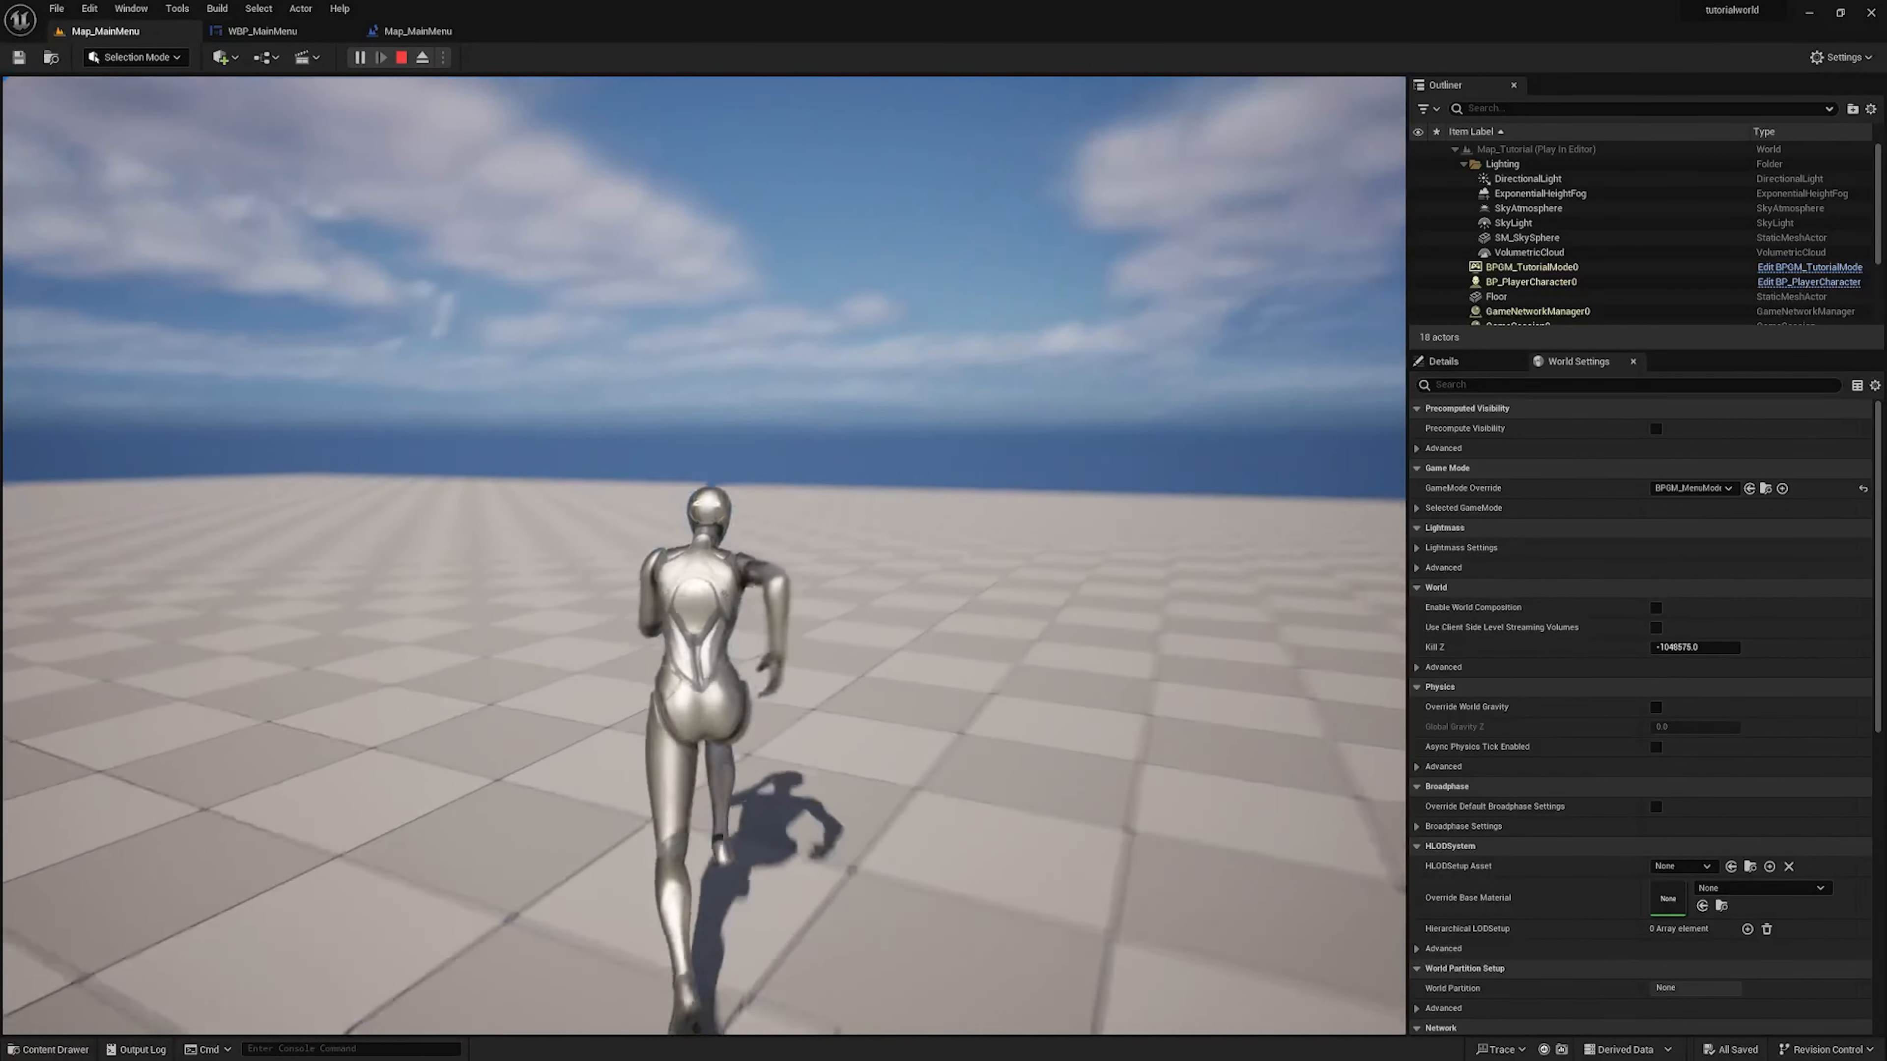
key(w)
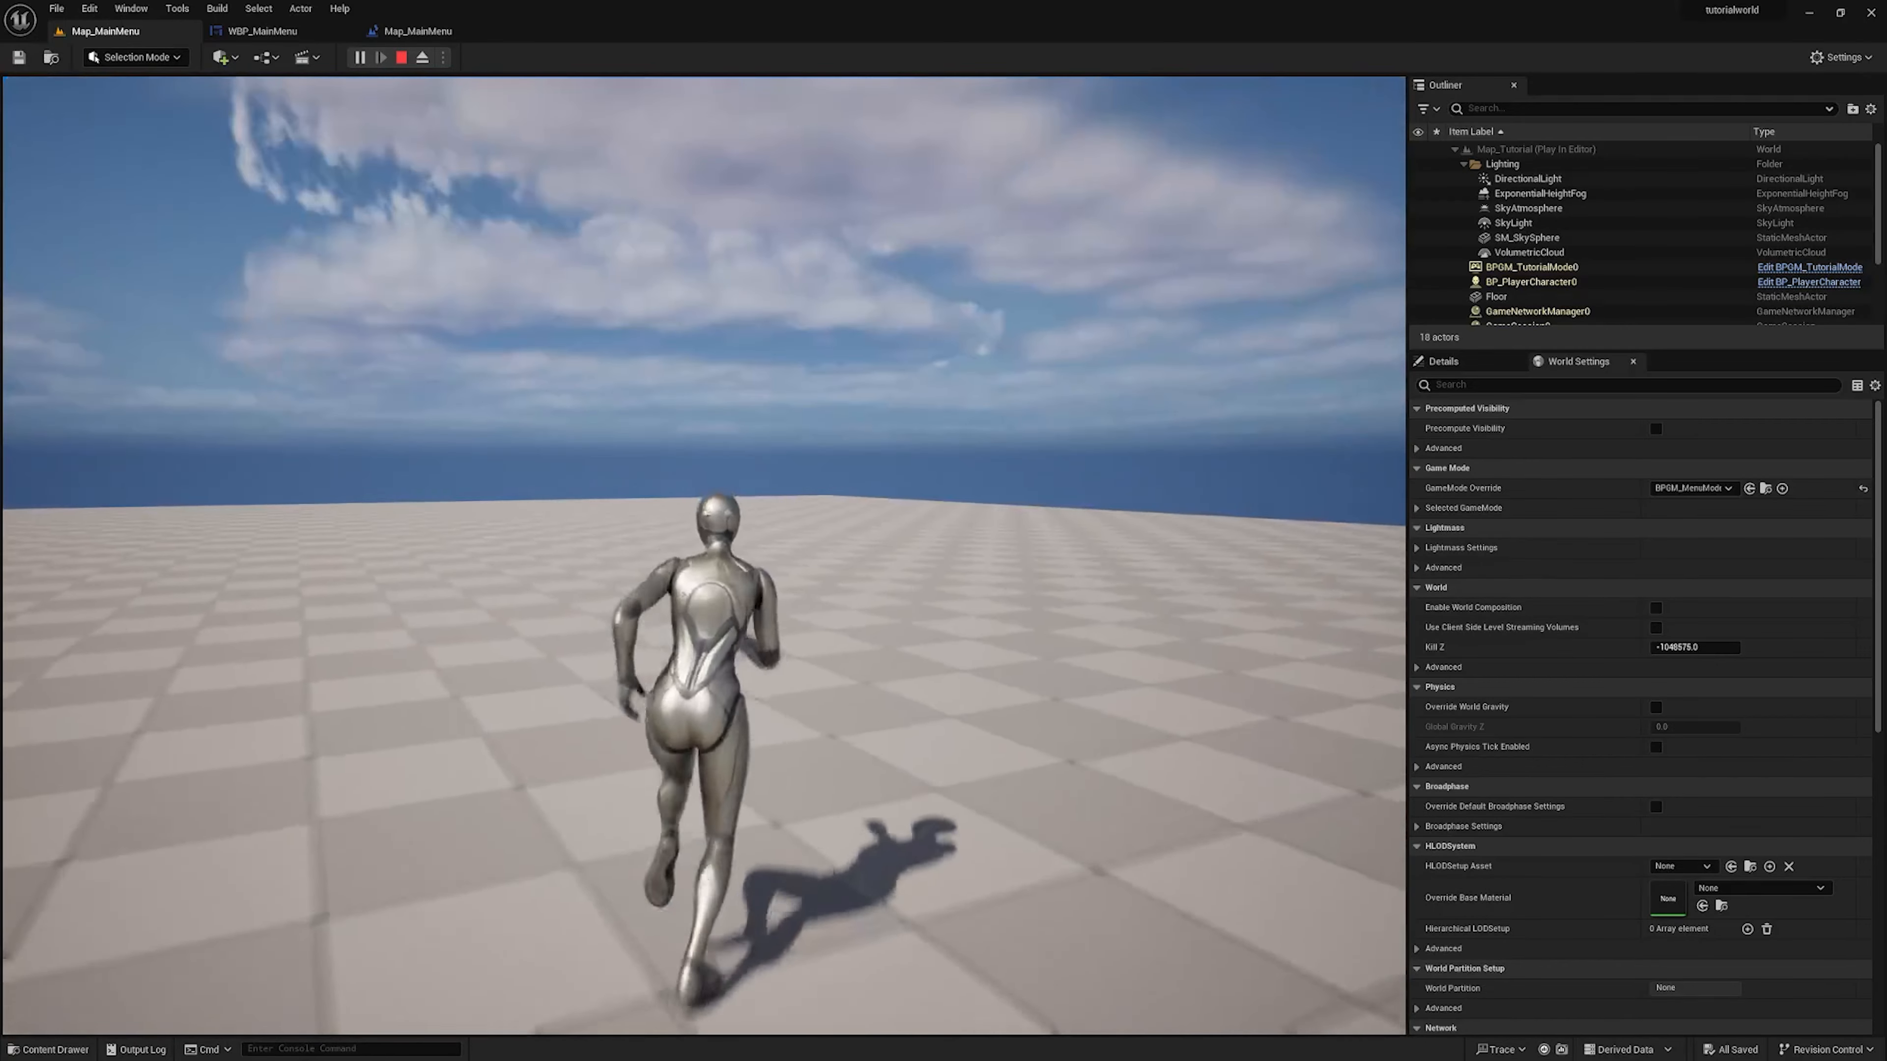
key(w)
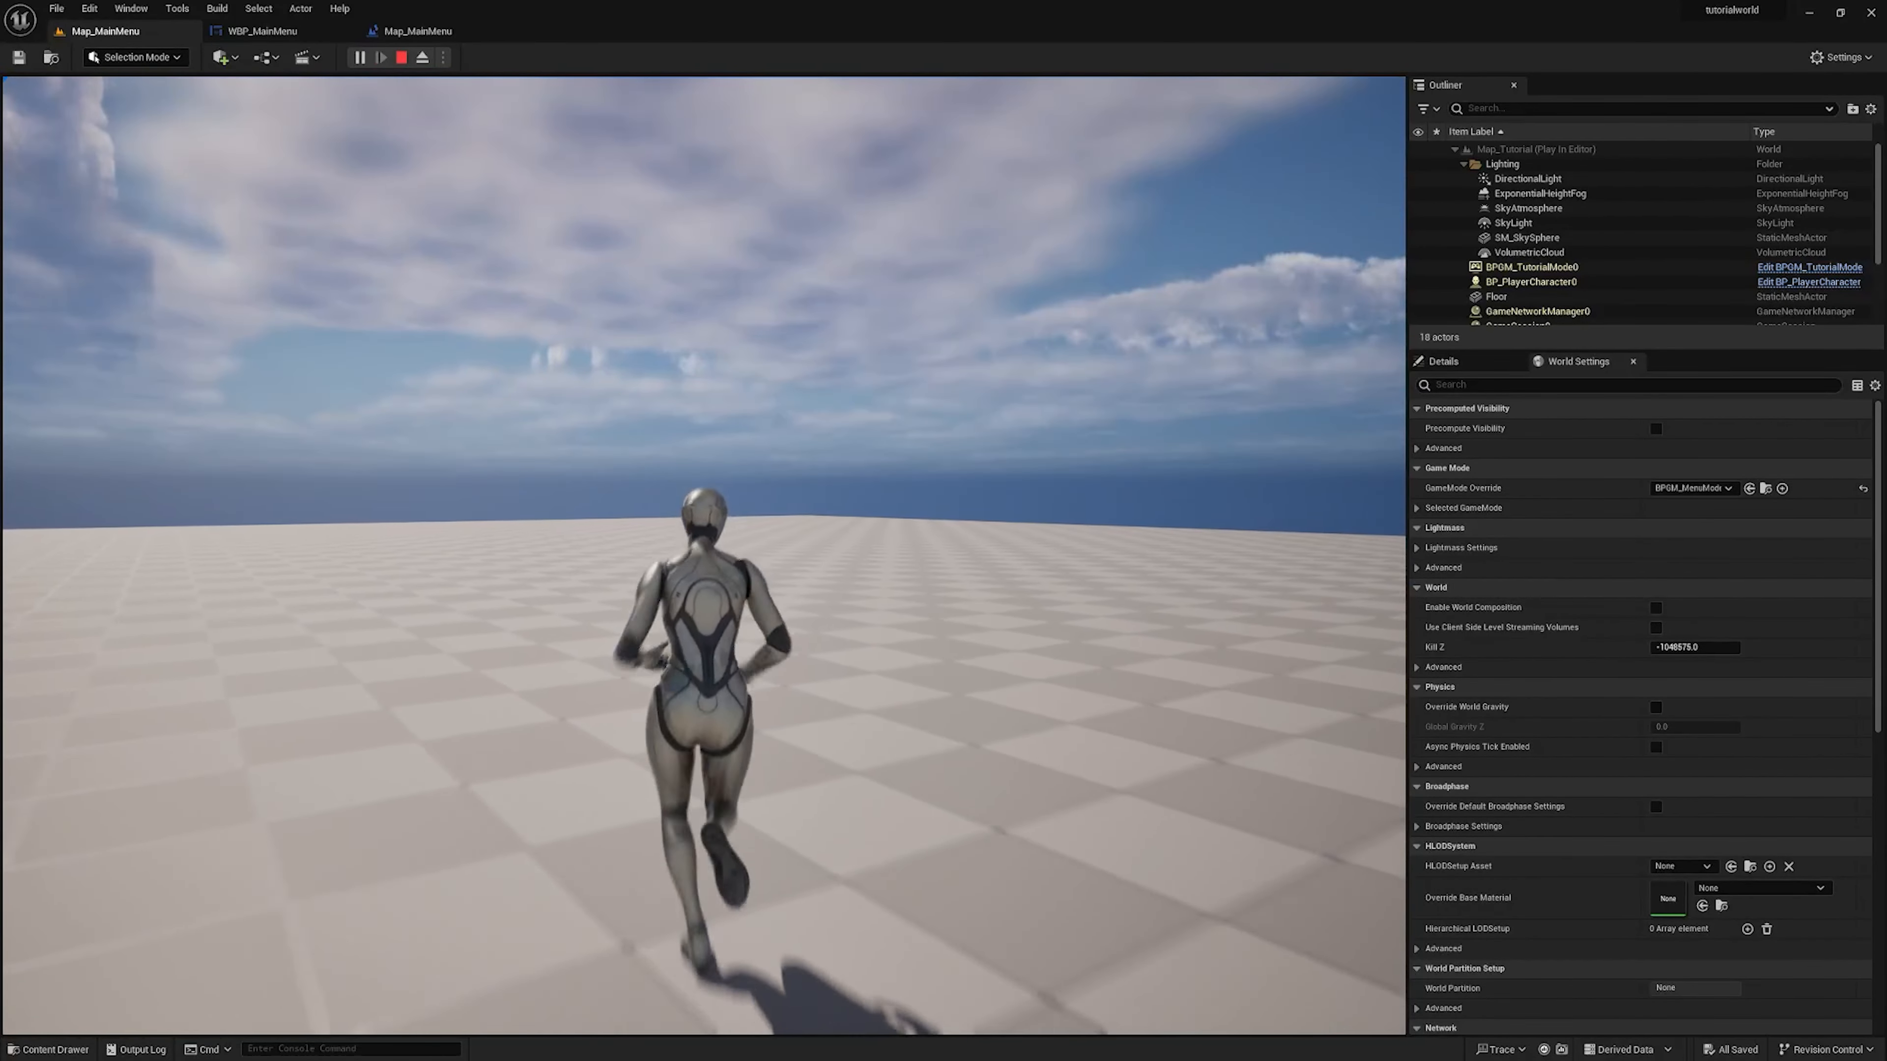
key(w)
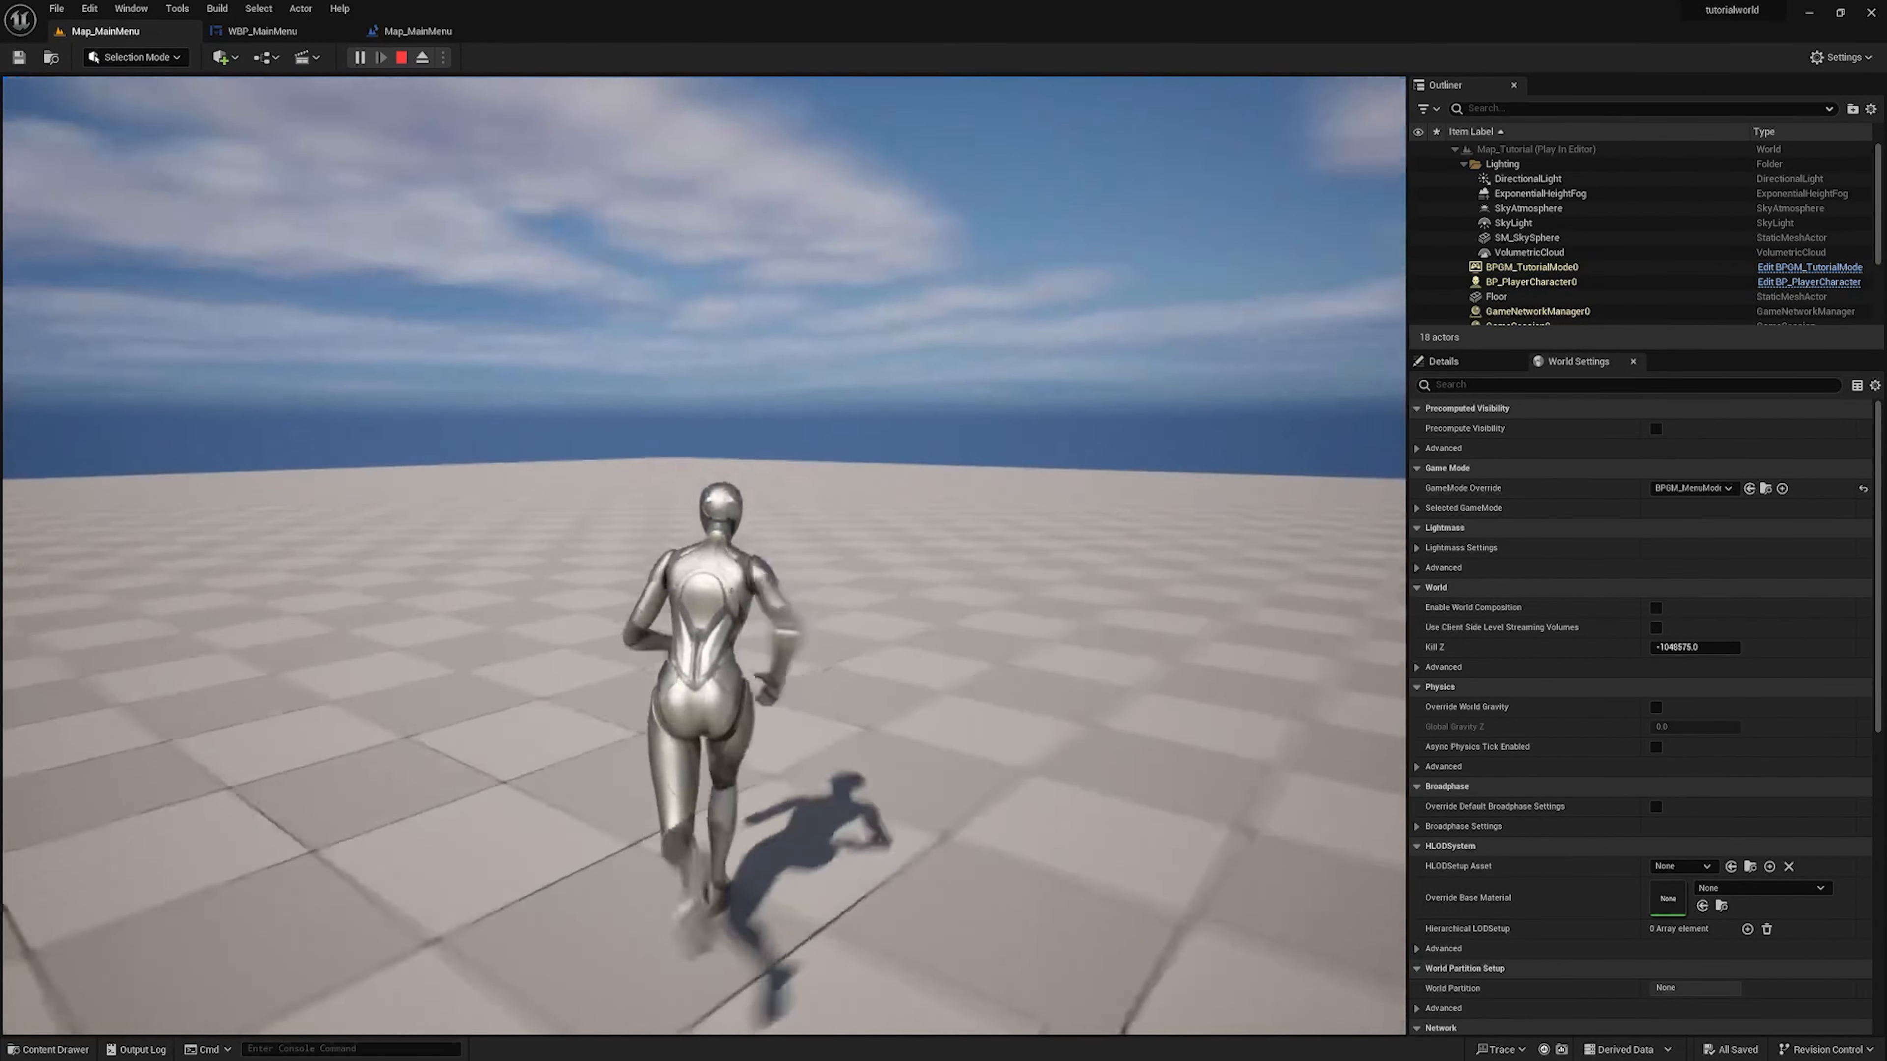